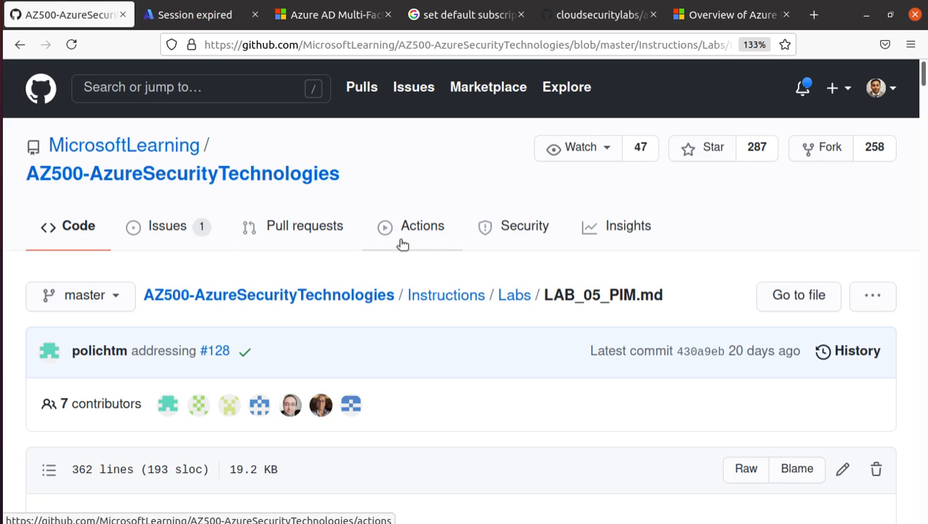
- Open the repository's Labs folder and examine the list of AZ-500 labs and when each was last updated
left_click(512, 299)
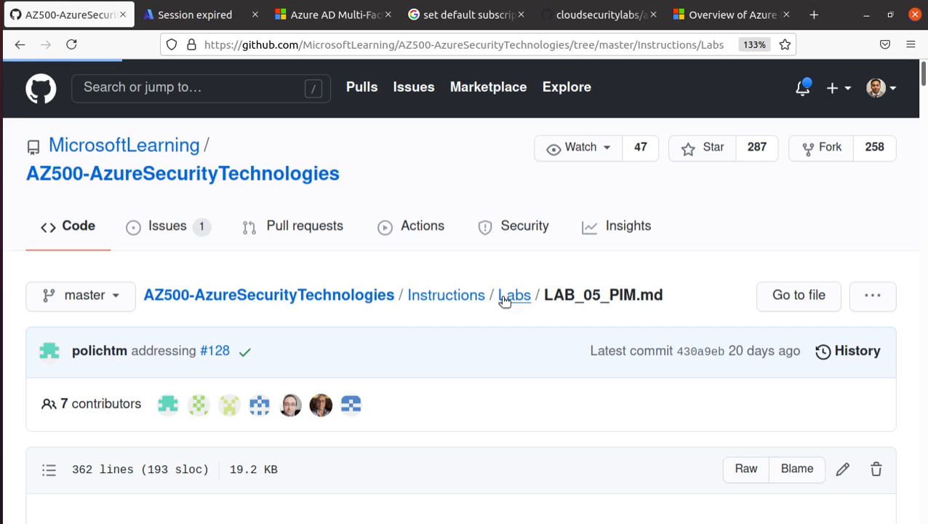
scroll(415, 331, "down", 3)
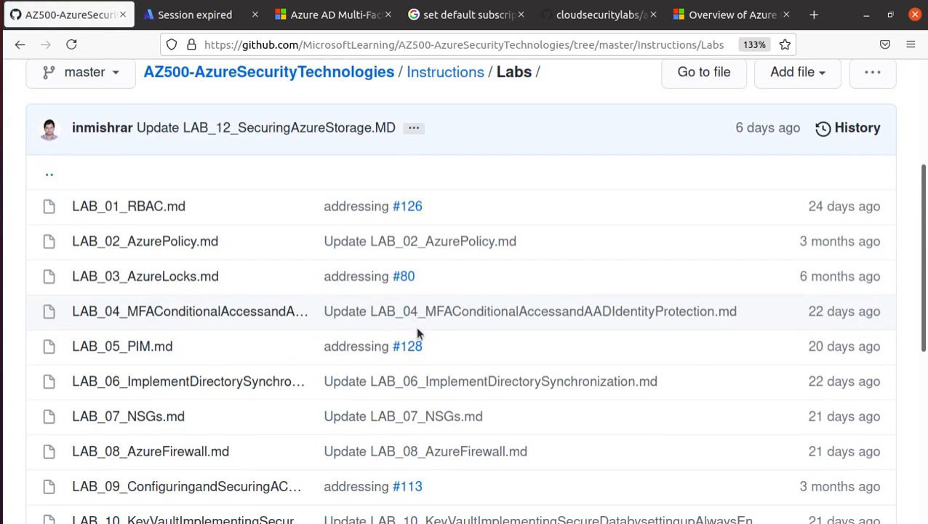
scroll(419, 334, "down", 5)
mouse_move(423, 332)
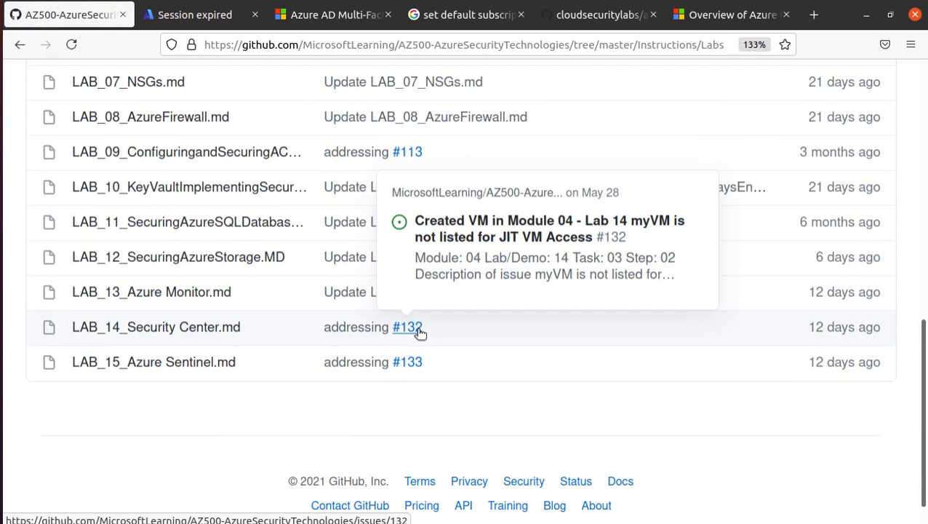
scroll(843, 431, "up", 1)
left_click_drag(911, 429, 801, 164)
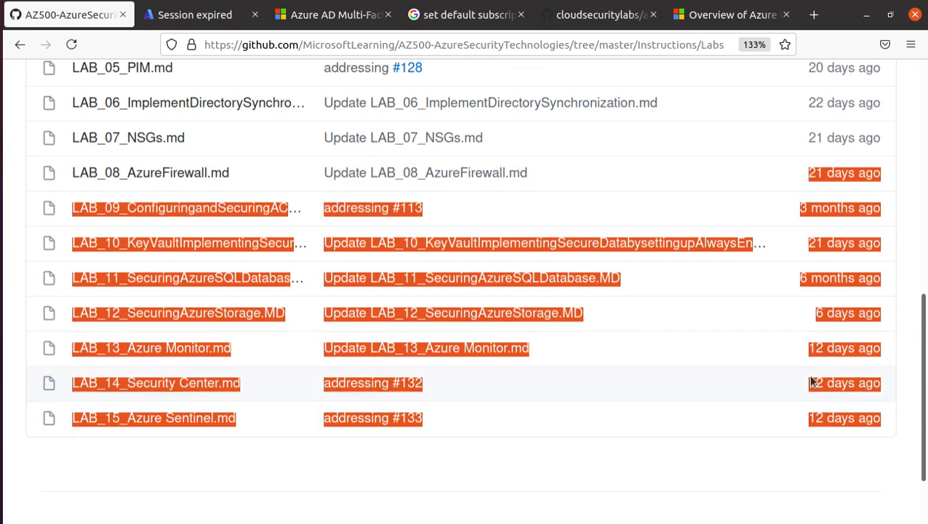
left_click(820, 281)
left_click_drag(798, 279, 839, 278)
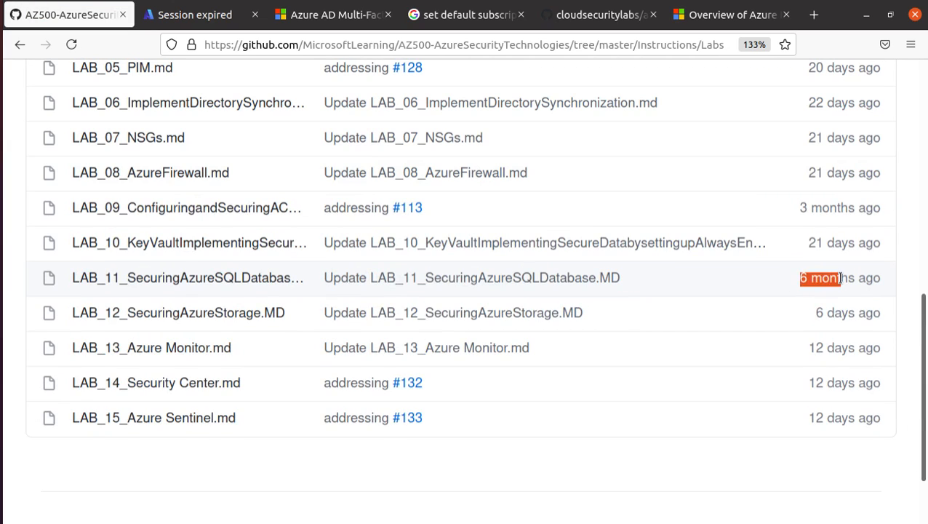
left_click(840, 311)
triple_click(860, 312)
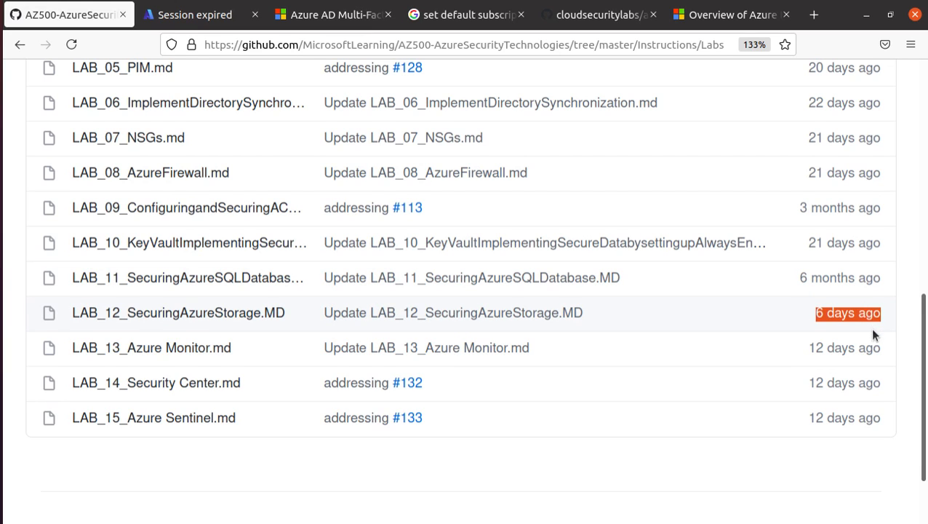
scroll(869, 328, "up", 1)
scroll(854, 328, "up", 4)
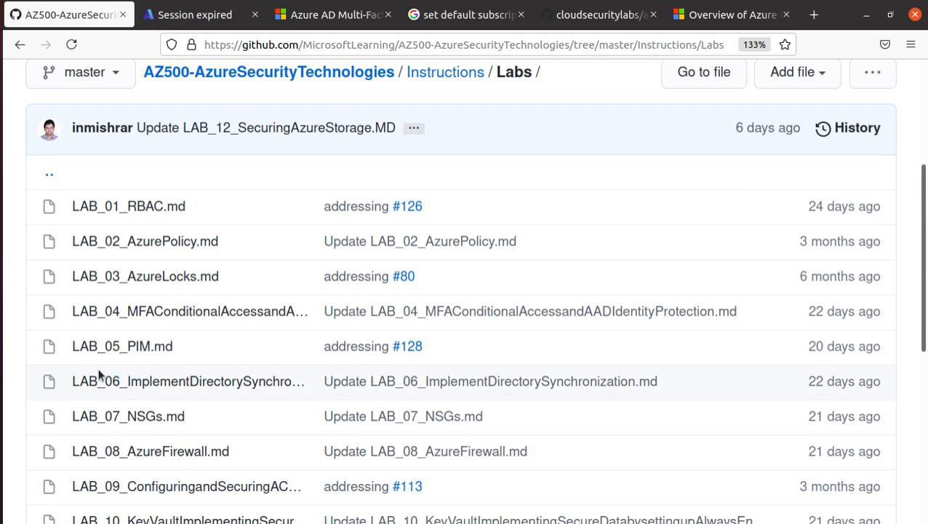
- Open LAB_05_PIM.md and read the lab scenario's requirement for aaduser2's permanent Security Administrator assignment
left_click(142, 349)
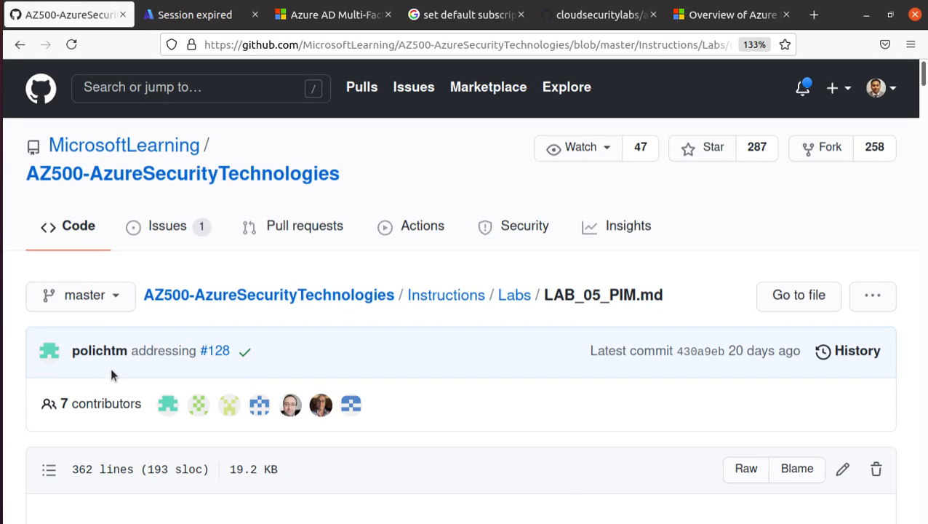
scroll(113, 375, "down", 5)
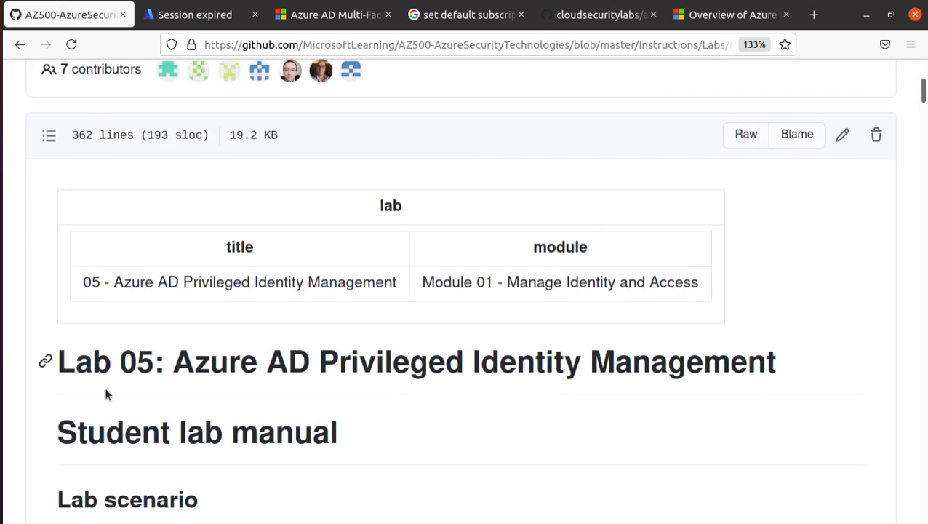
scroll(129, 313, "down", 5)
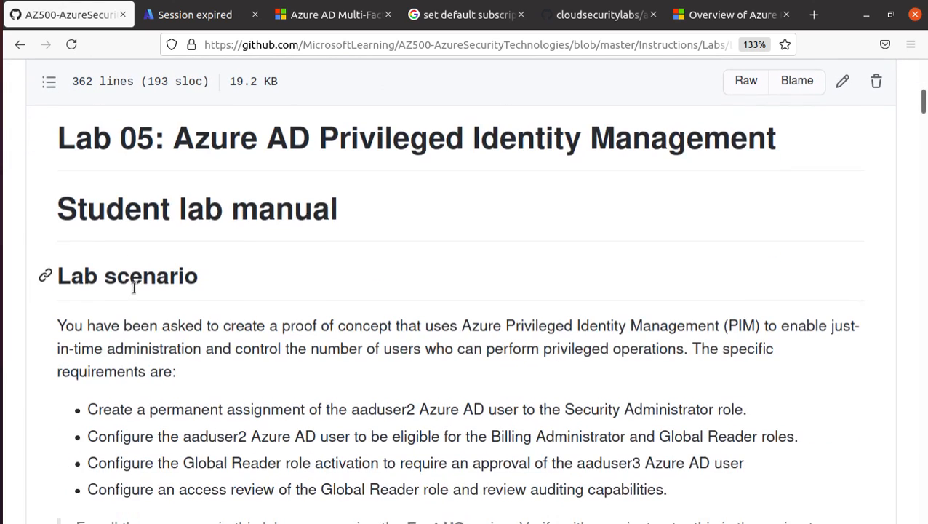
left_click_drag(688, 378, 78, 298)
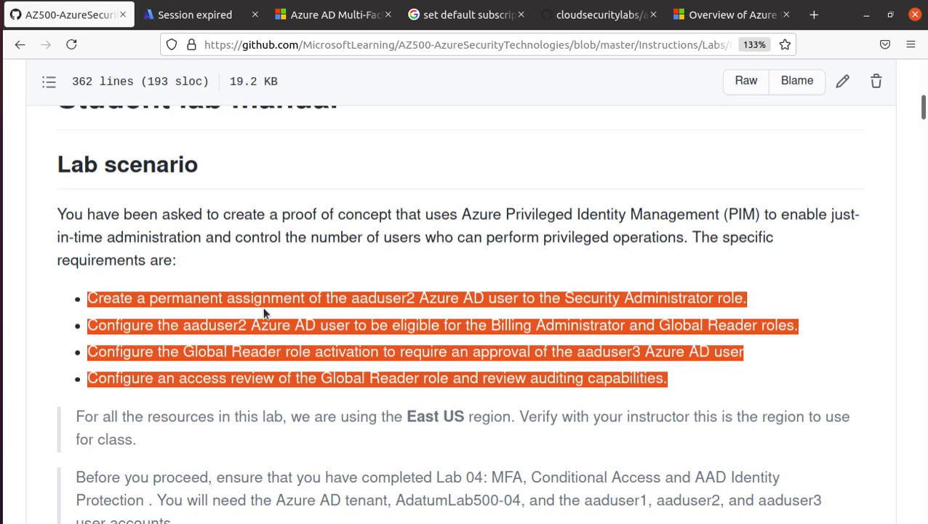
left_click_drag(416, 298, 355, 291)
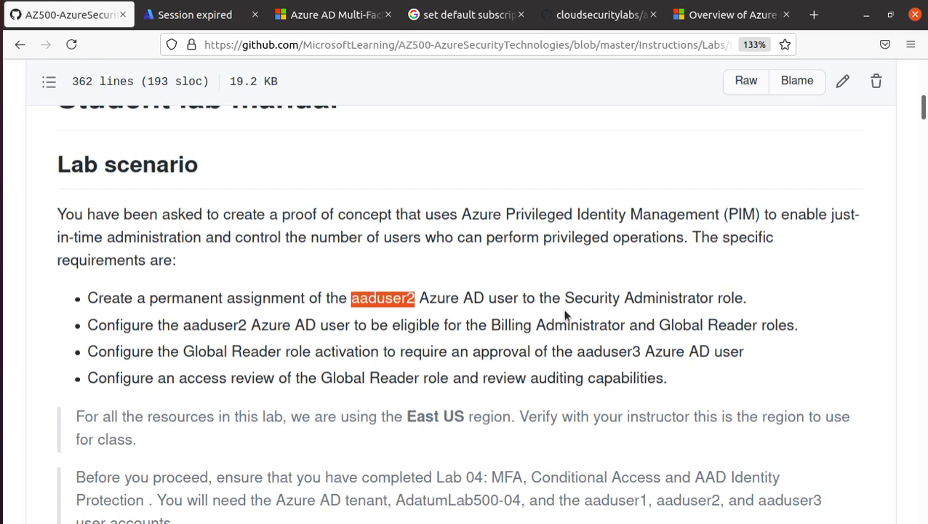
left_click_drag(564, 297, 712, 293)
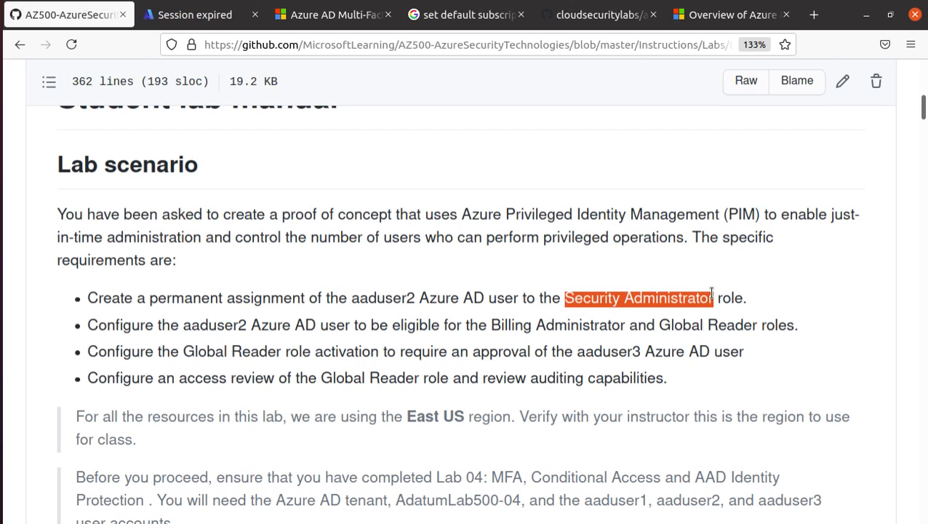
scroll(196, 349, "down", 1)
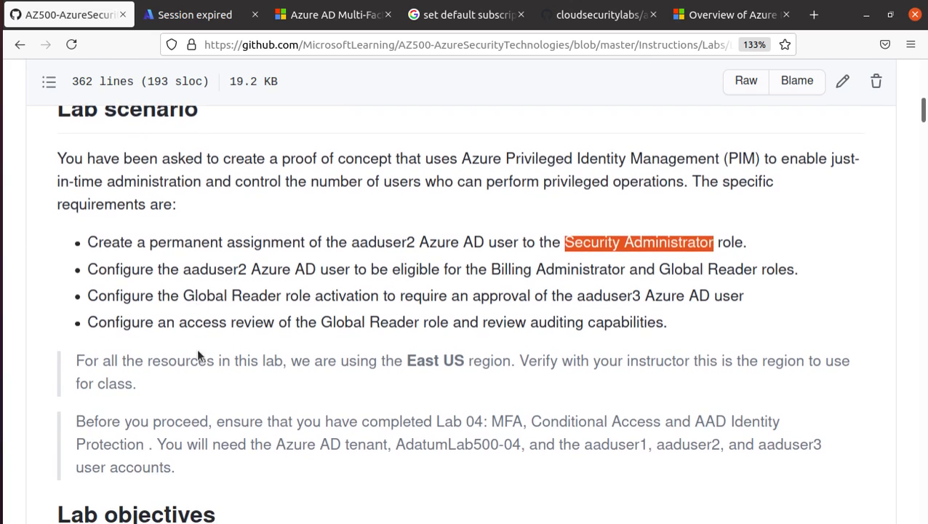
- Read the scenario's remaining requirements on eligible roles, Global Reader activation approval and the access review
left_click_drag(182, 269, 254, 269)
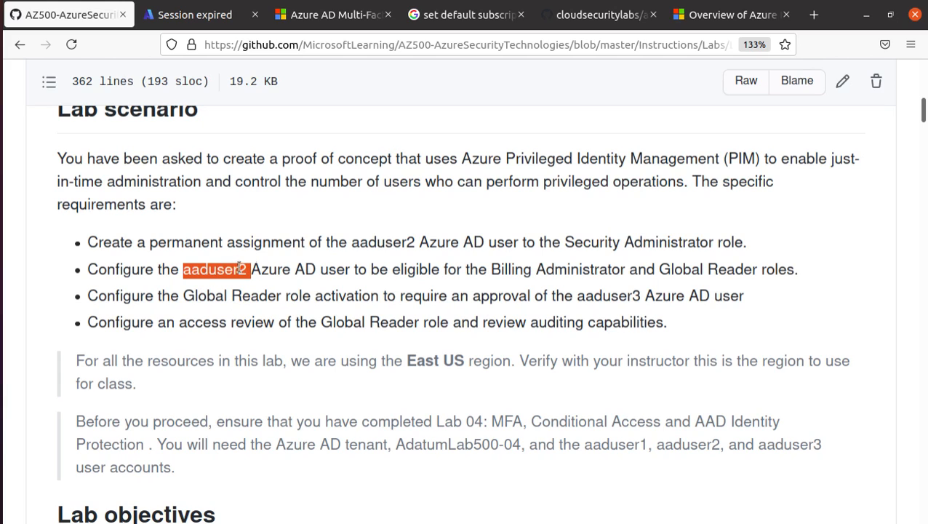
left_click_drag(392, 269, 884, 275)
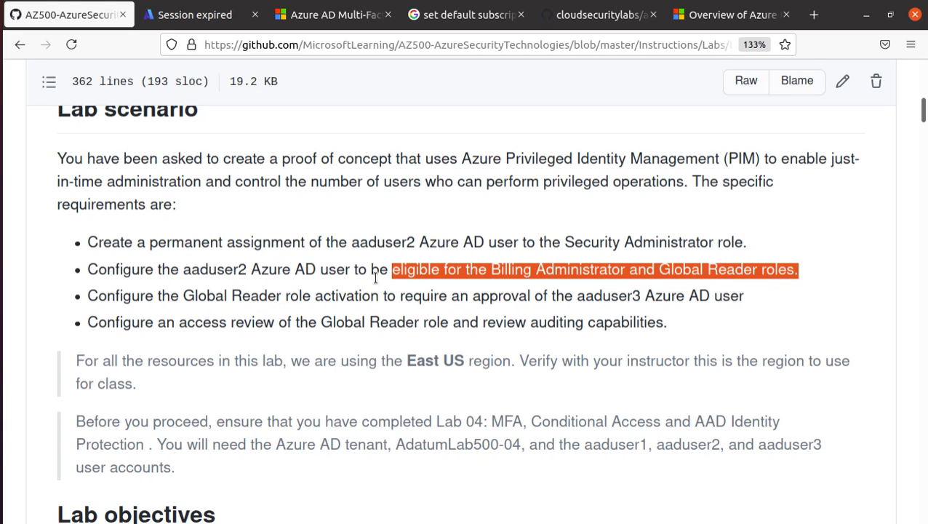
left_click(419, 277)
left_click_drag(440, 269, 392, 267)
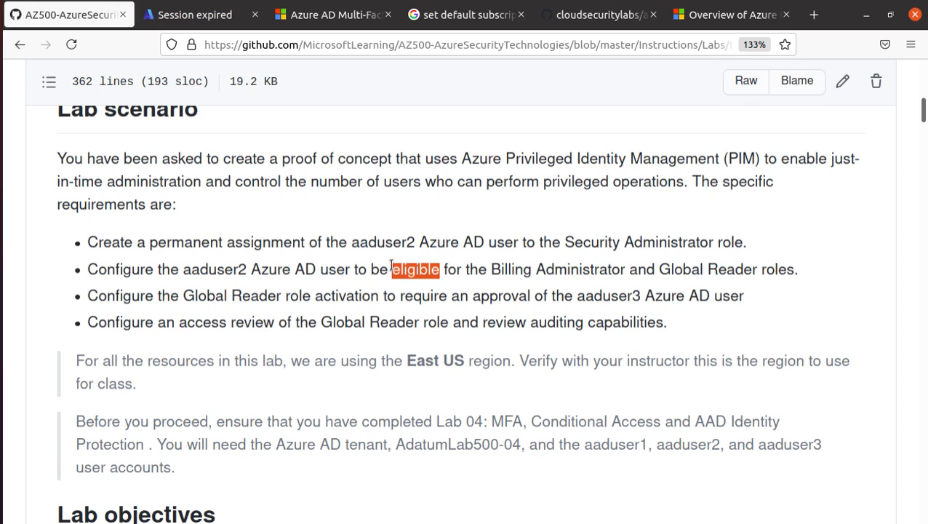
scroll(382, 279, "down", 3)
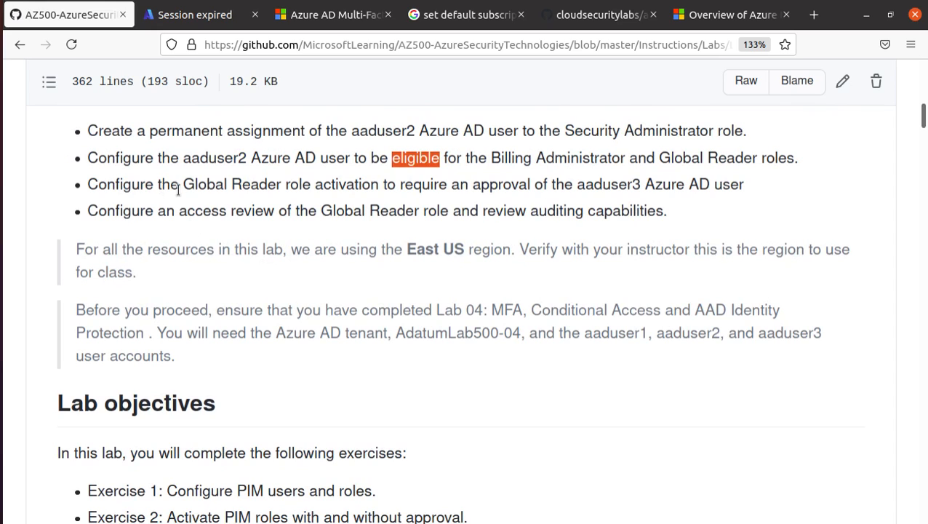
left_click_drag(179, 183, 706, 182)
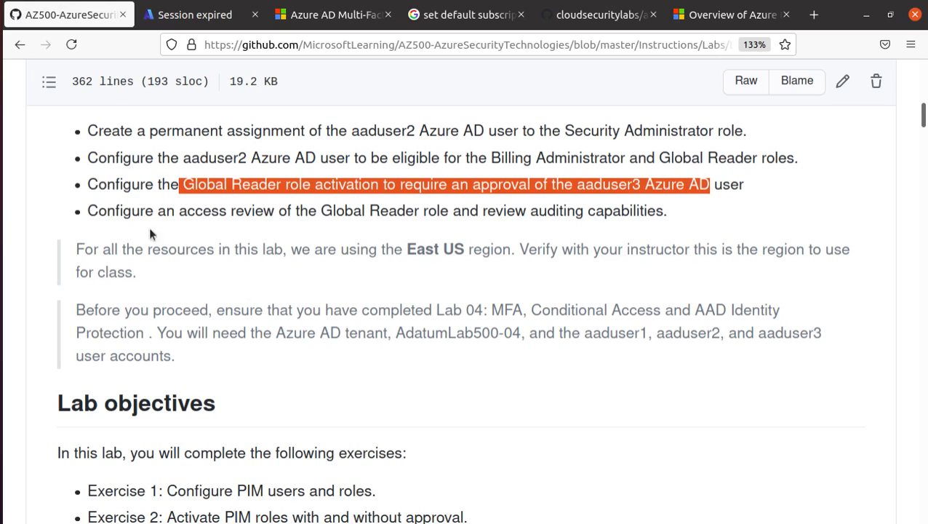
left_click_drag(179, 211, 637, 221)
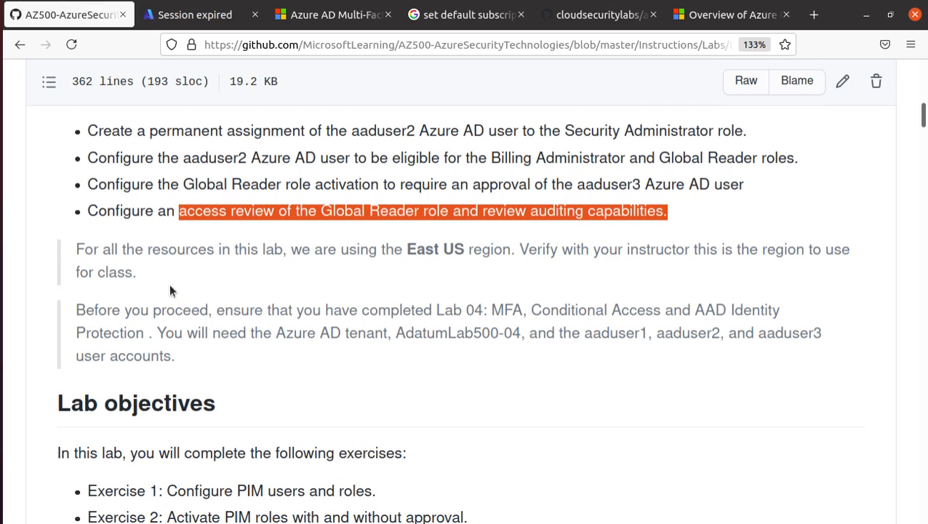
- Examine the lab's prerequisites: completed Lab 04, the required Azure AD tenant and the user accounts
scroll(171, 274, "down", 1)
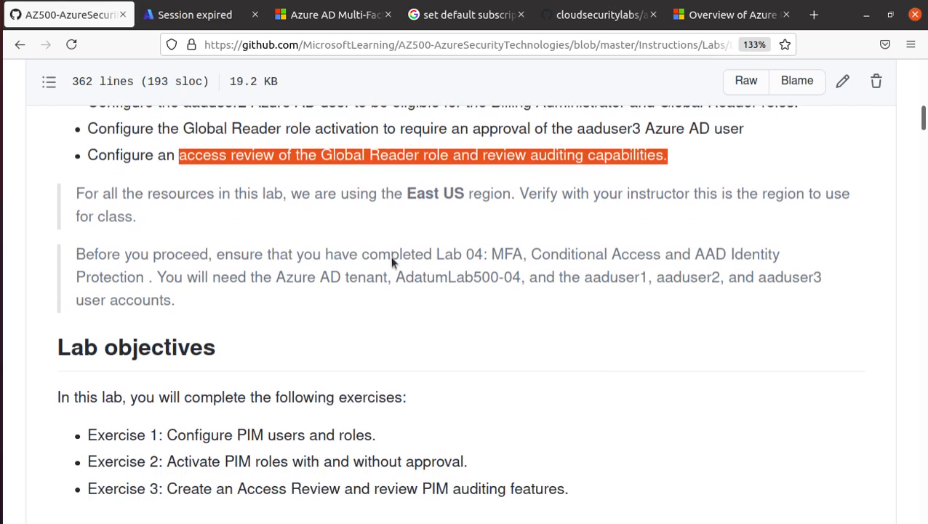
left_click_drag(526, 255, 80, 251)
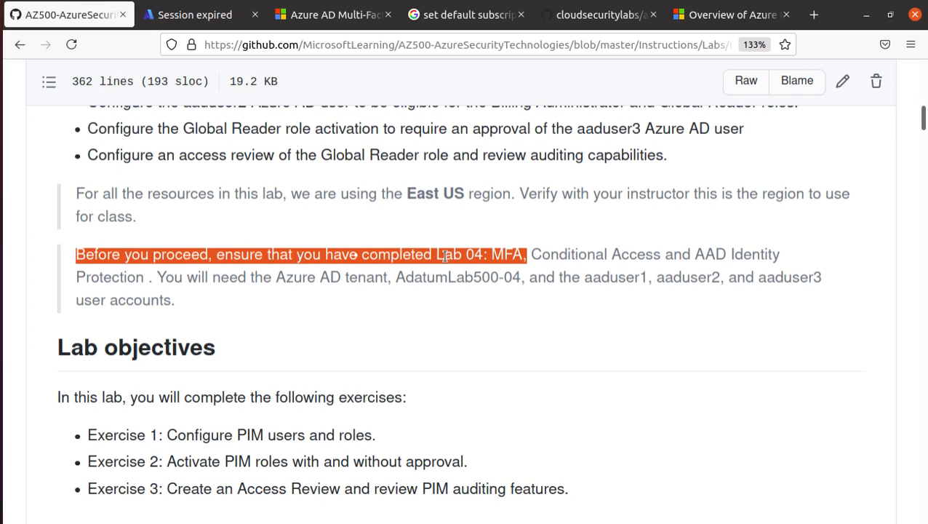
left_click(491, 298)
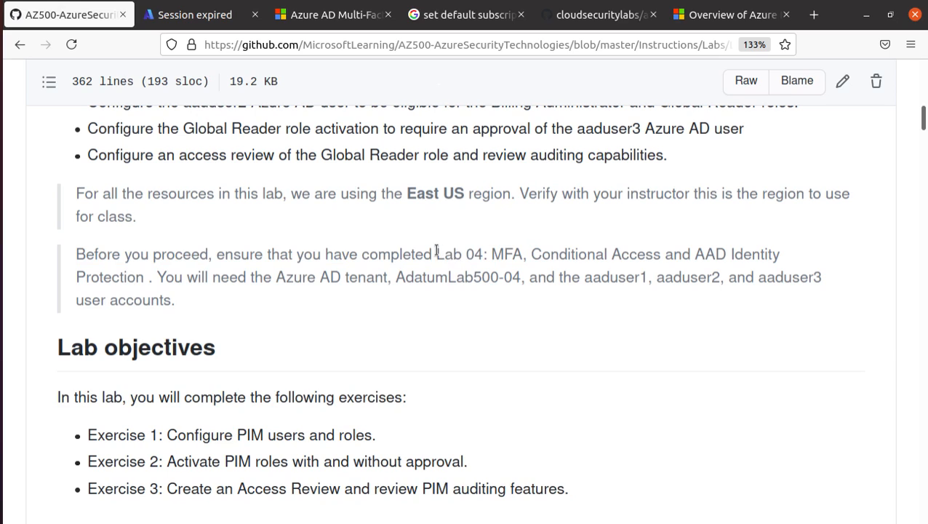
left_click_drag(437, 254, 765, 258)
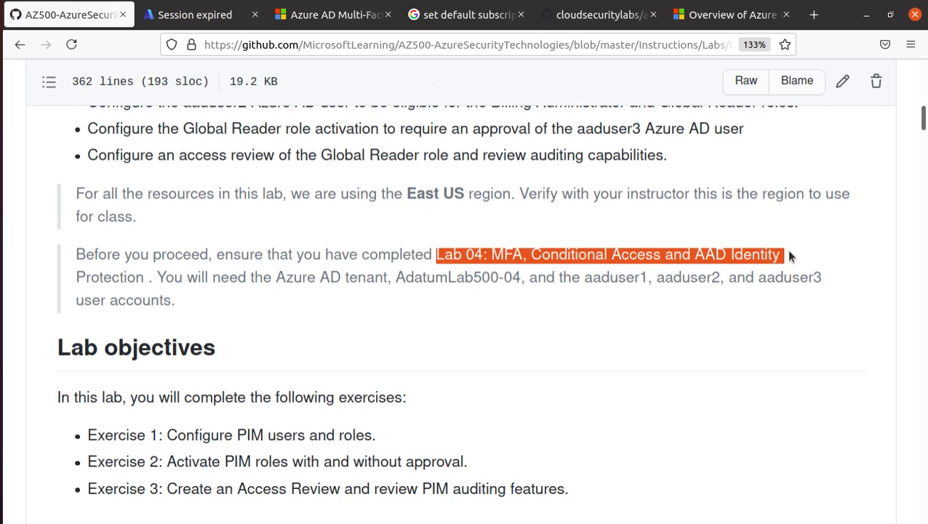
left_click_drag(789, 256, 147, 275)
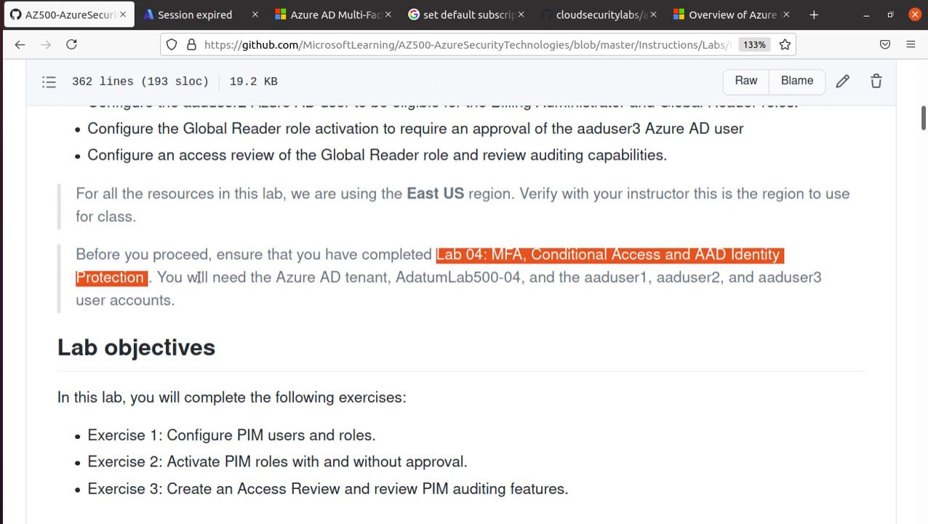
left_click_drag(274, 277, 522, 278)
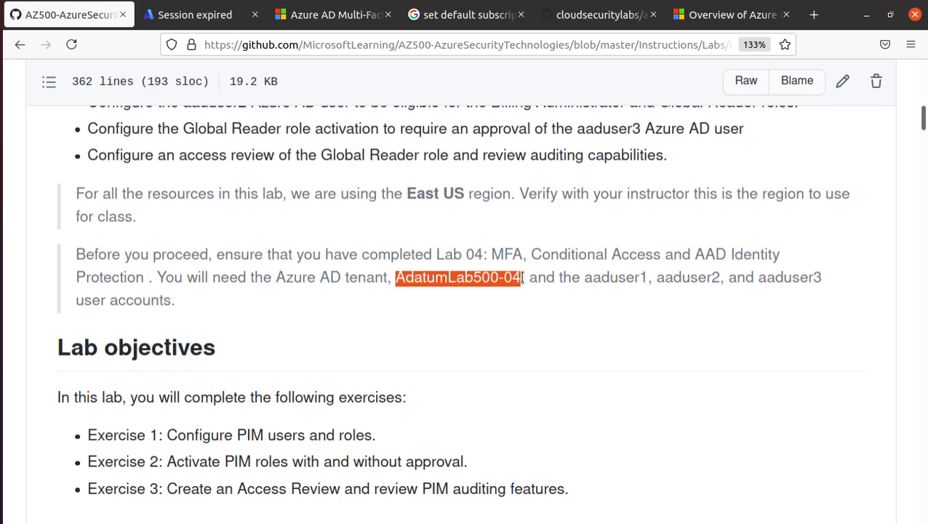
left_click_drag(587, 278, 838, 283)
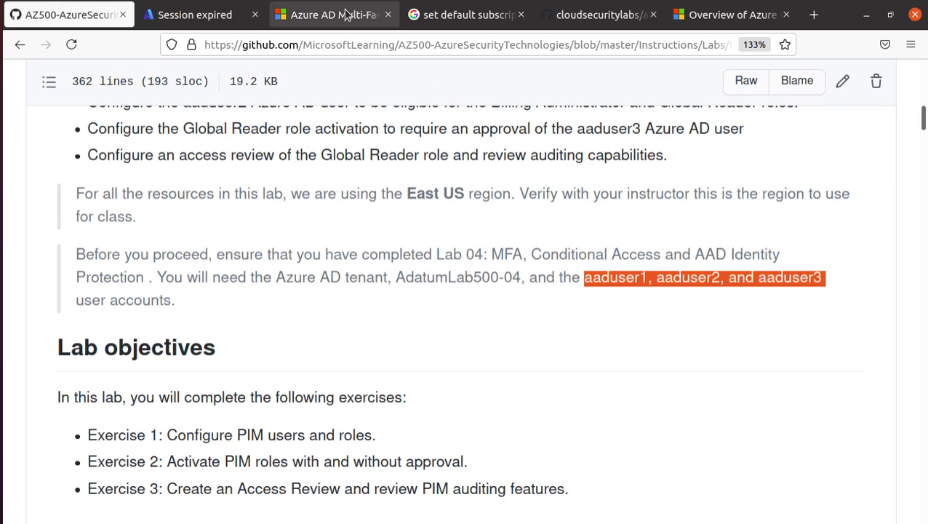
- Switch to the expired Azure portal session and reload the portal's home page from portal.azure.com
left_click(194, 14)
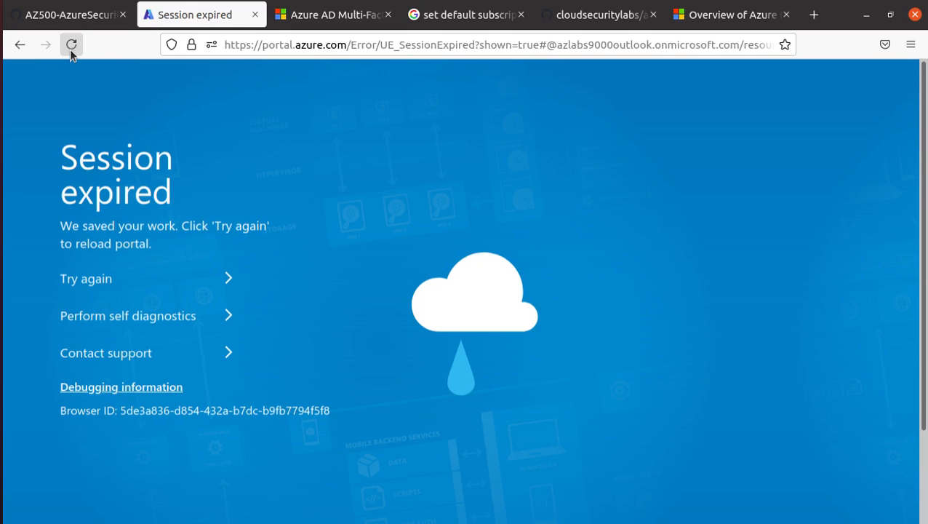
left_click(18, 44)
left_click(320, 45)
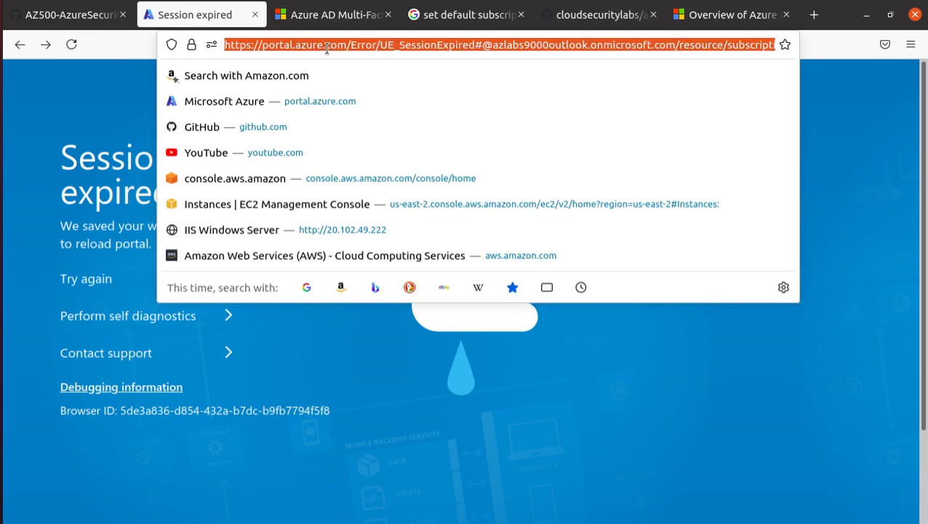
left_click(300, 103)
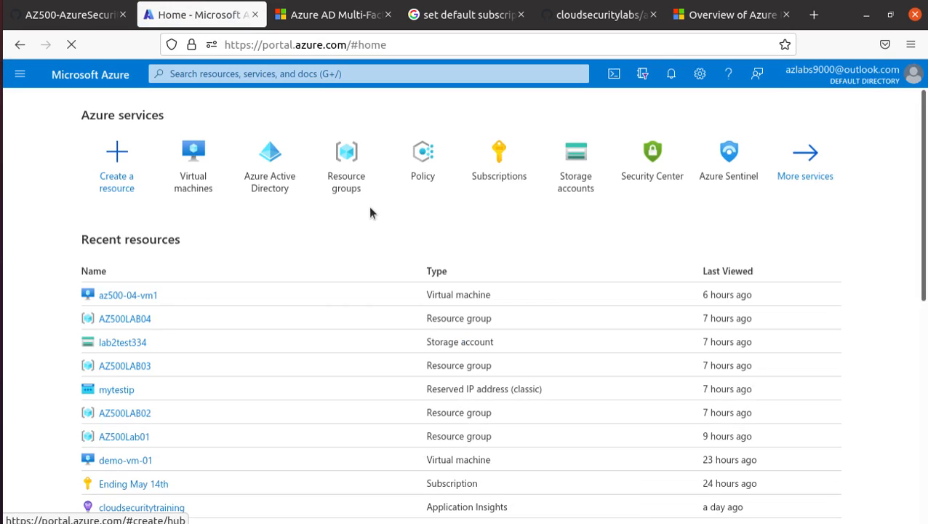
- Switch the portal to the AdatumLab500-04 directory and open its Azure Active Directory overview
left_click(876, 79)
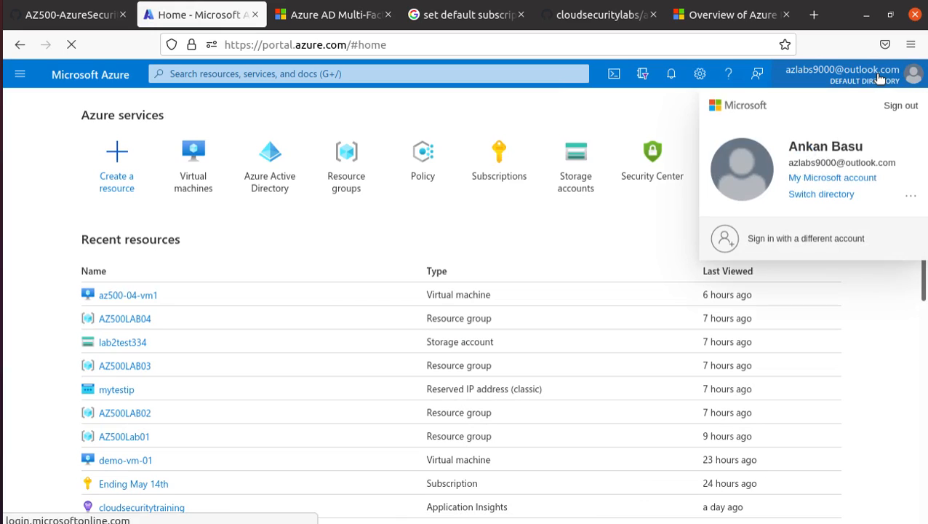
left_click(811, 194)
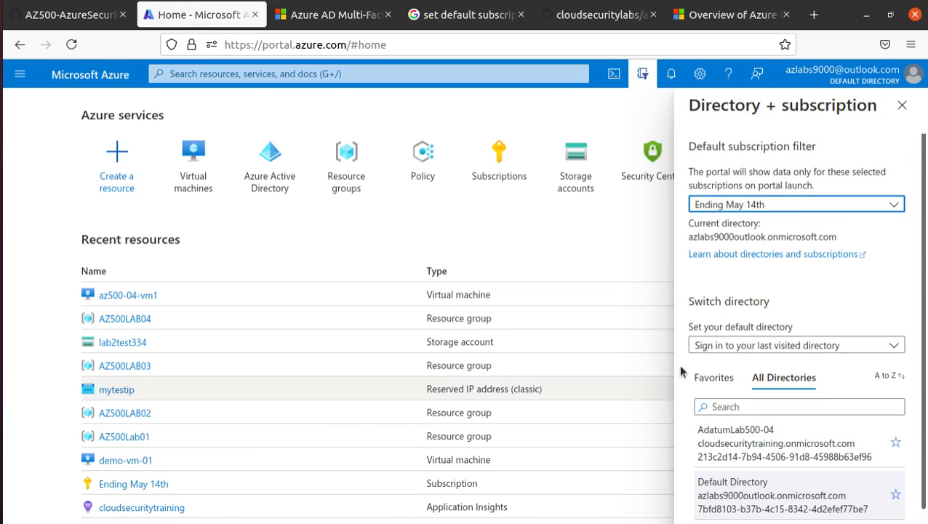
left_click(794, 446)
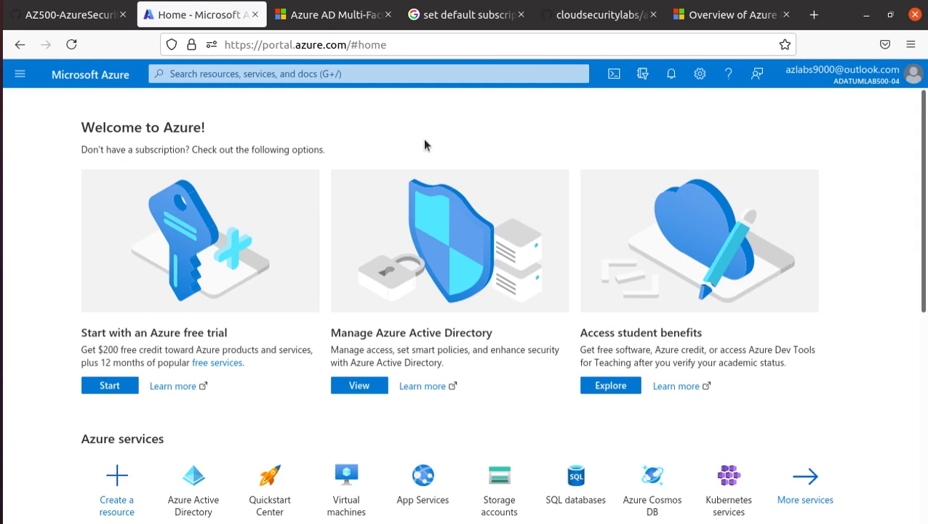
left_click(224, 74)
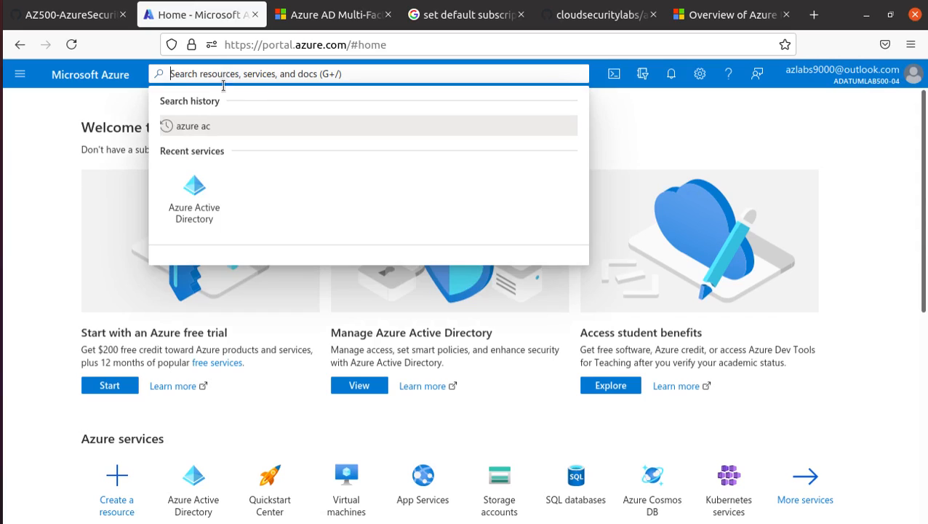
left_click(195, 200)
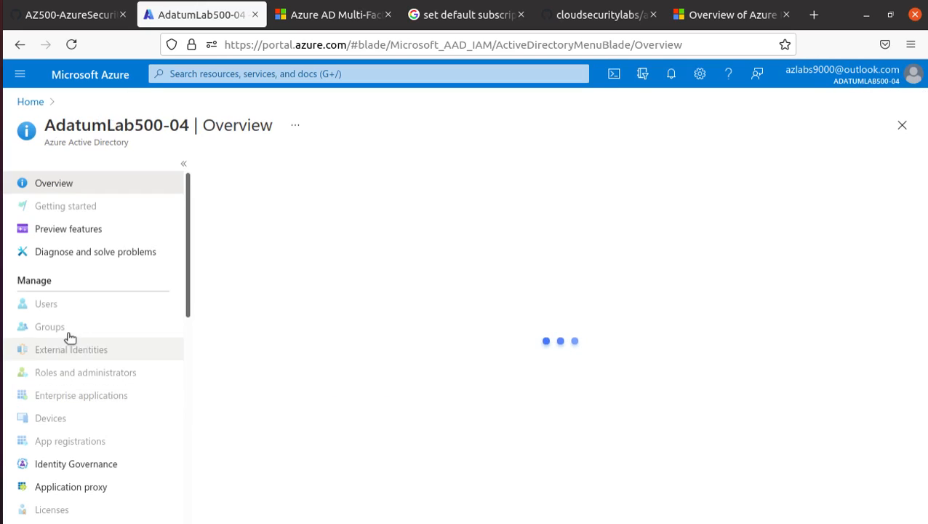
- Check the AdatumLab500-04 user list for aaduser1, aaduser2 and aaduser3, and reopen LAB_05_PIM.md from the GitHub Labs folder
left_click(62, 308)
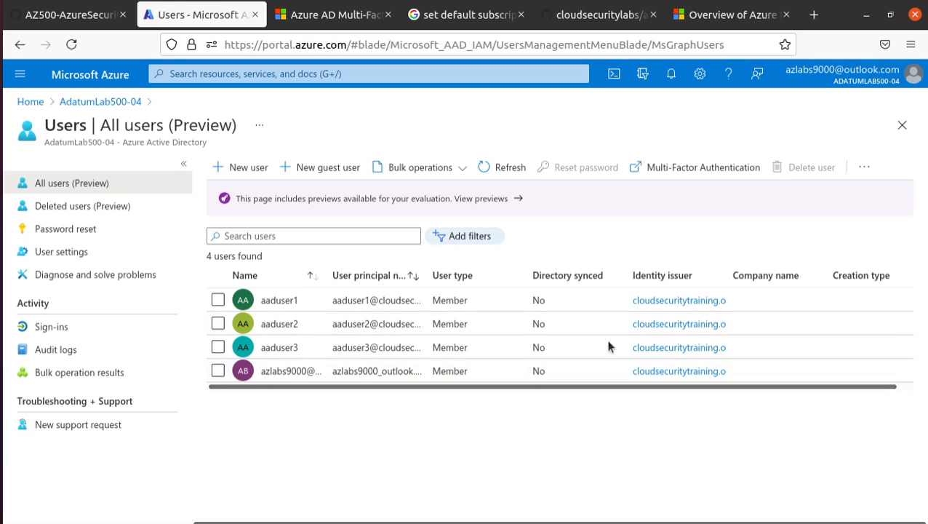
left_click(47, 18)
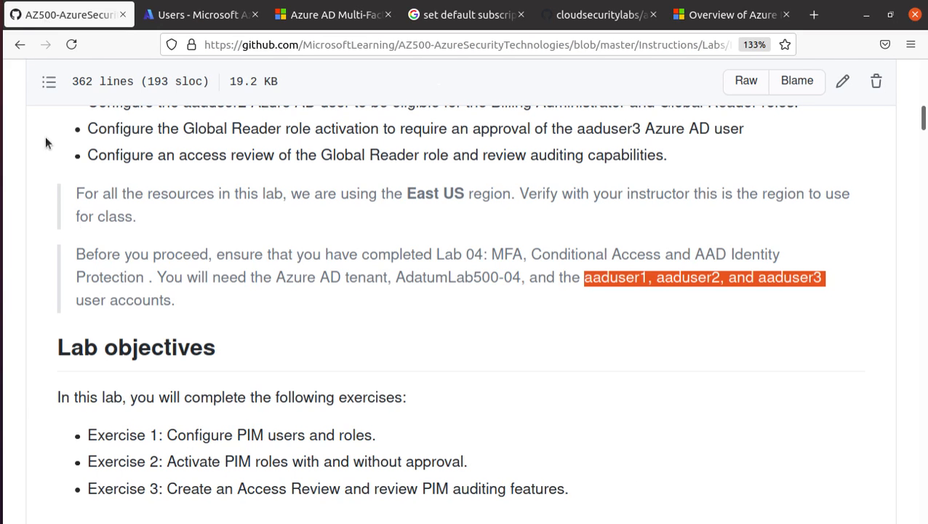
left_click(20, 45)
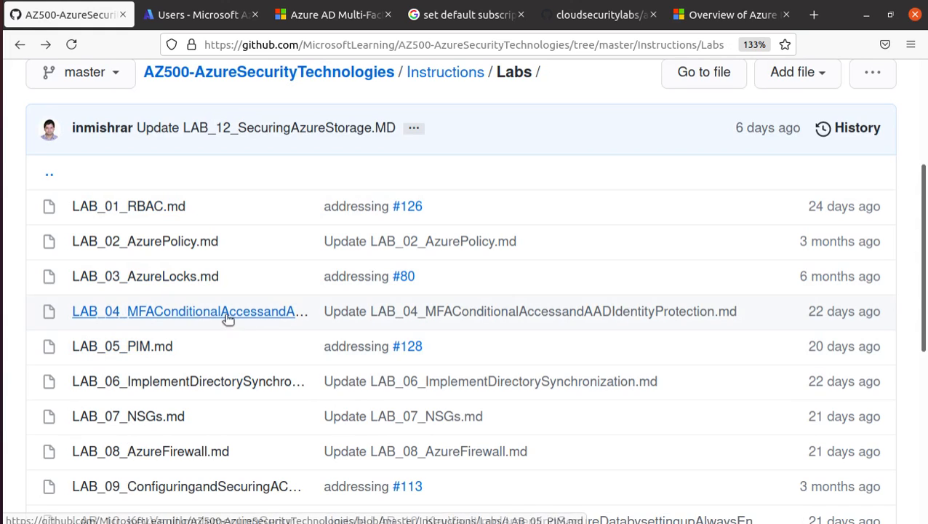
left_click(124, 348)
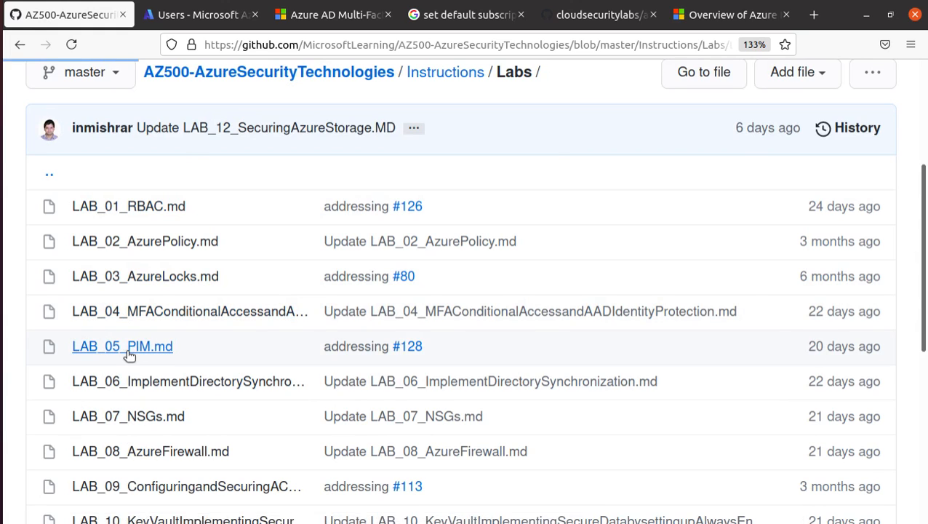
- Read the lab objectives, focusing on Exercise 1 about PIM users and roles and Exercise 2 about role activation
scroll(121, 374, "down", 10)
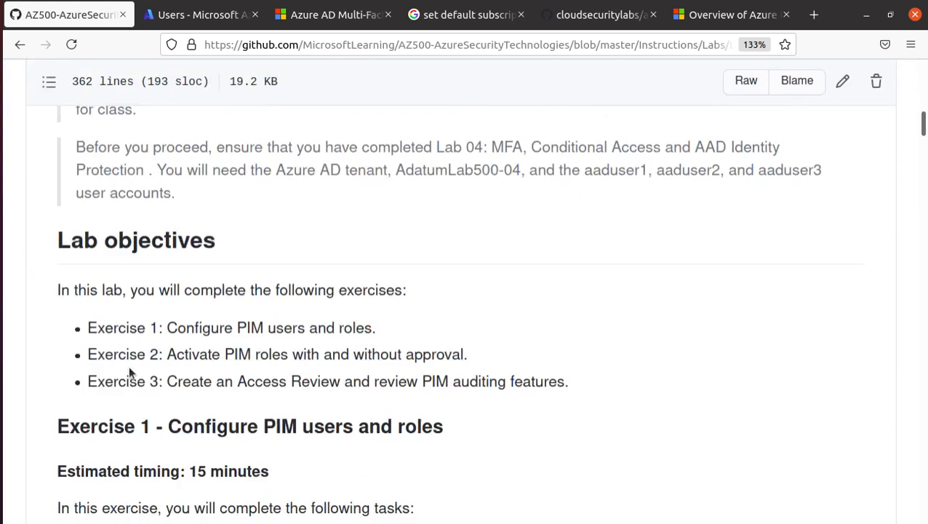
scroll(130, 372, "up", 8)
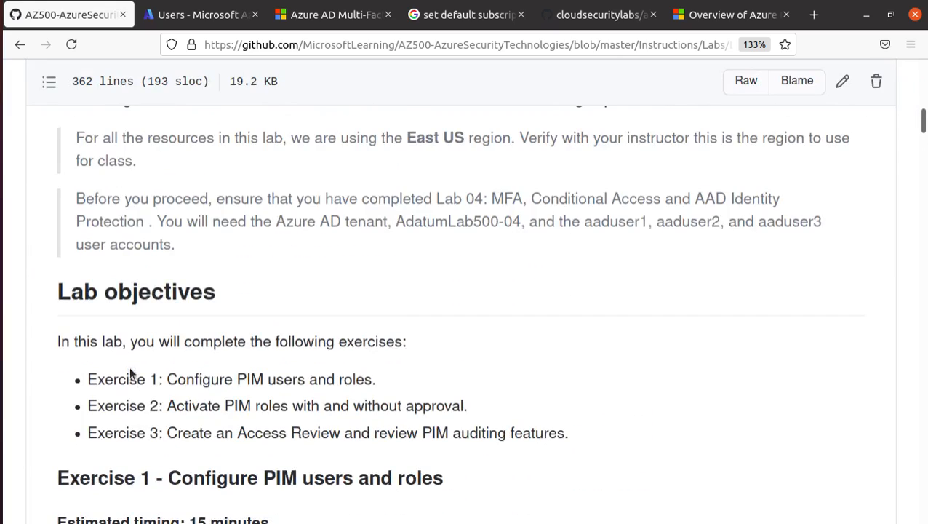
scroll(131, 373, "down", 5)
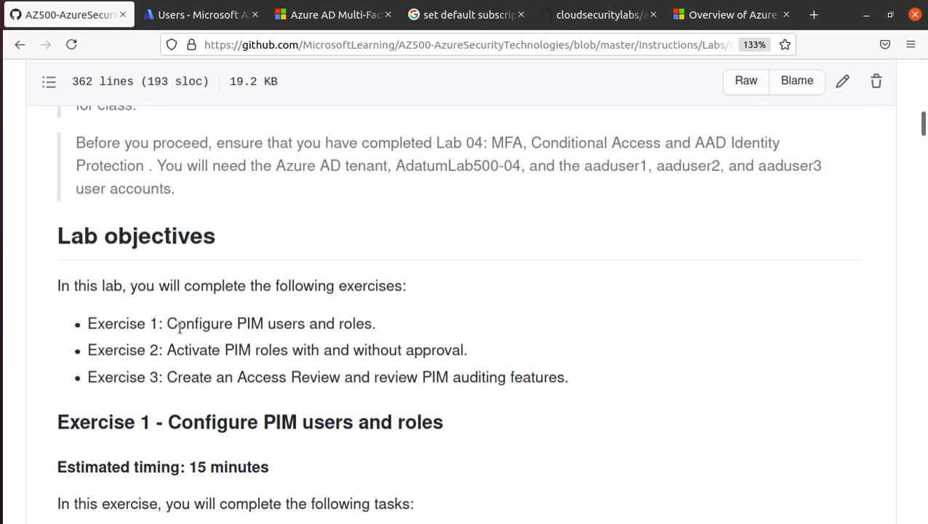
left_click_drag(163, 323, 472, 320)
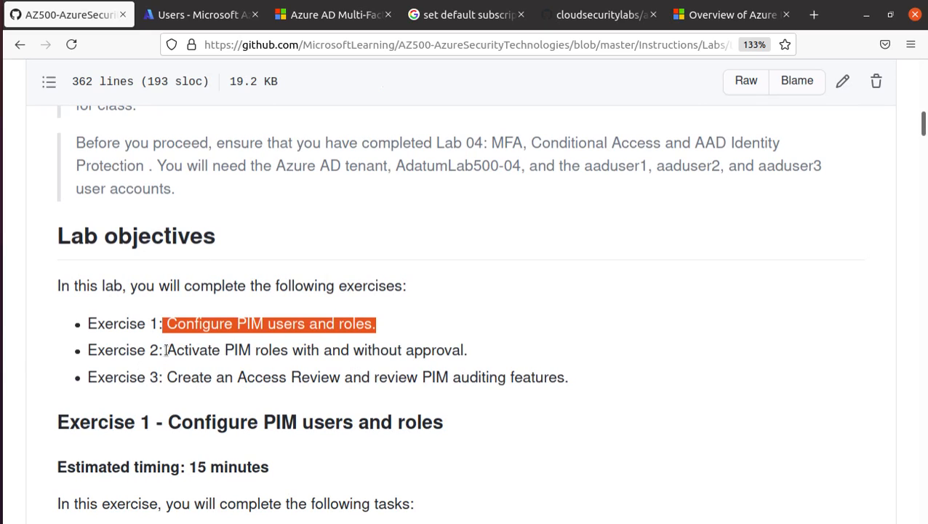
left_click_drag(166, 350, 471, 351)
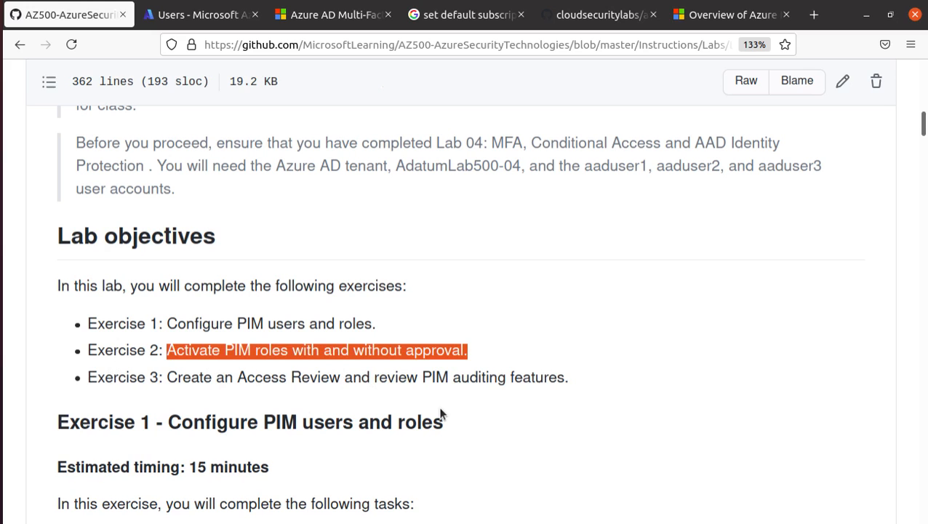
- Read the Exercise 1 overview and its three tasks on role eligibility, activation approval and permanent assignment
scroll(438, 411, "down", 5)
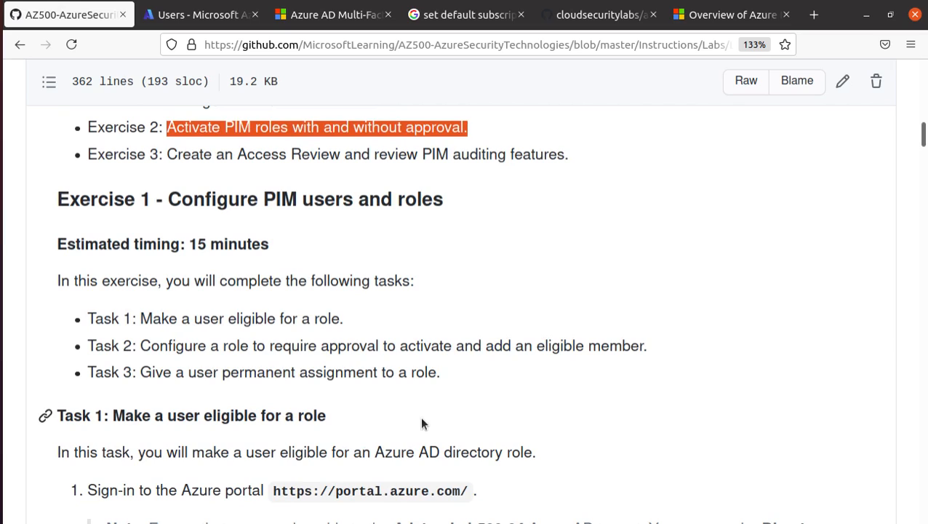
left_click_drag(64, 201, 525, 206)
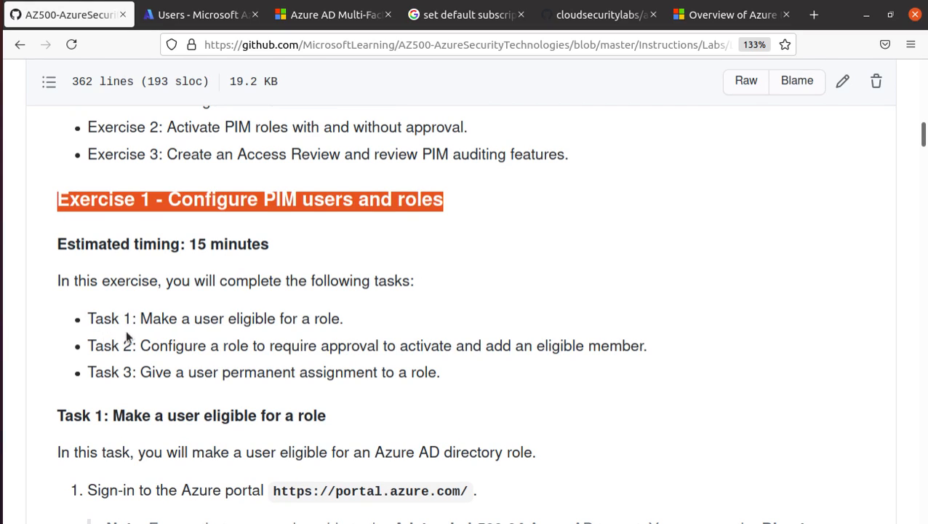
left_click_drag(141, 318, 372, 315)
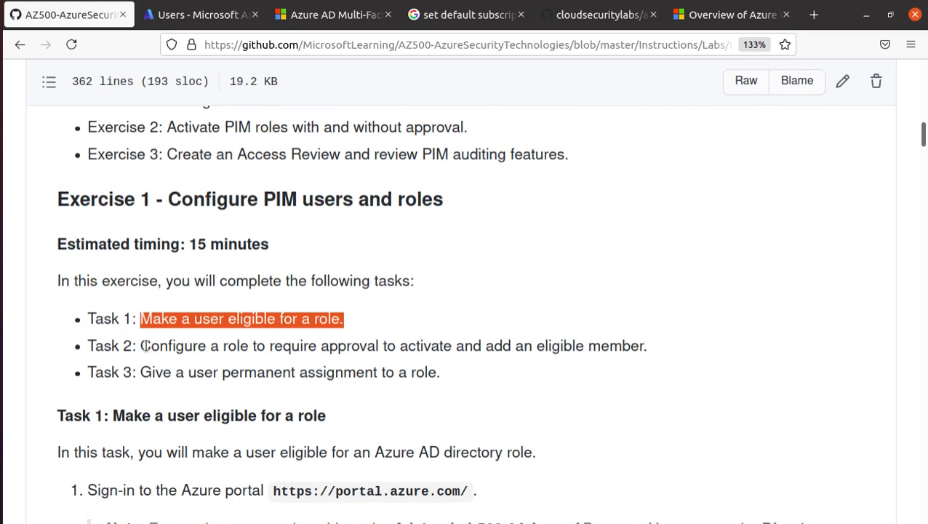
left_click_drag(140, 345, 674, 349)
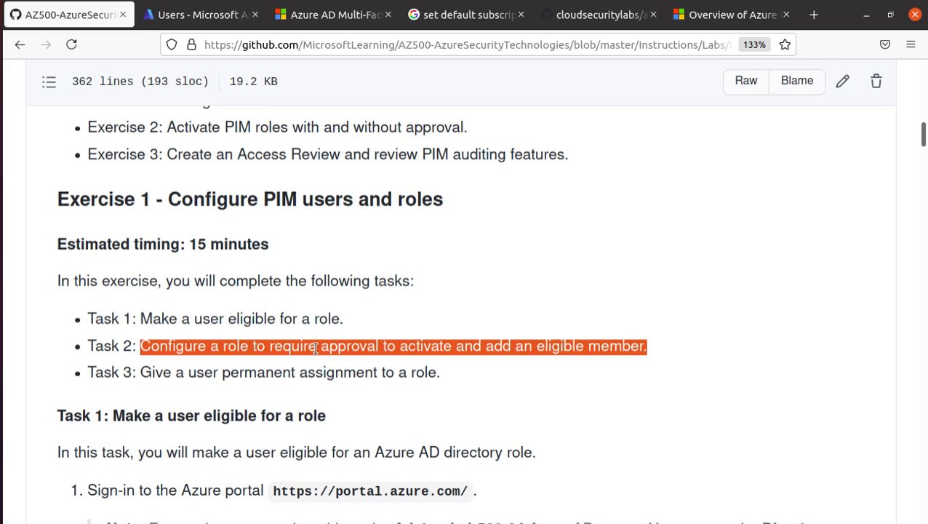
left_click_drag(441, 375, 30, 322)
scroll(291, 400, "down", 5)
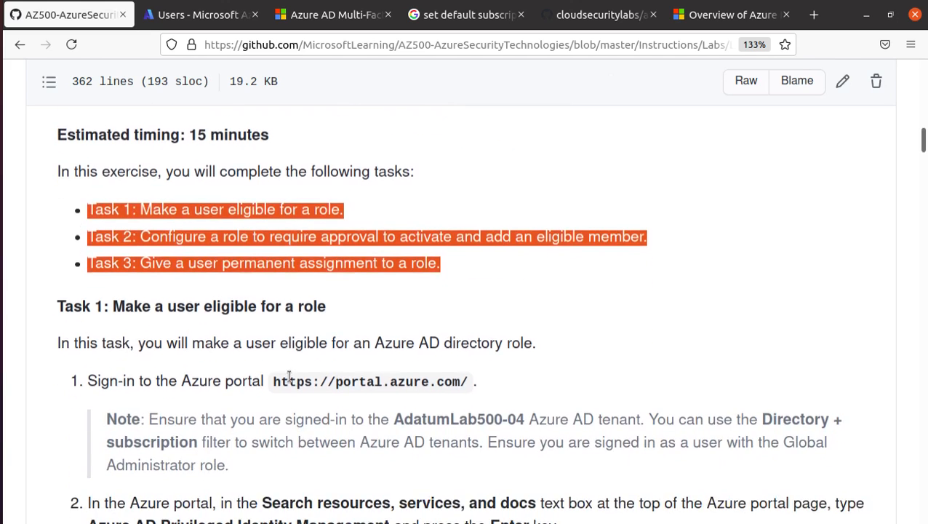
scroll(289, 374, "down", 2)
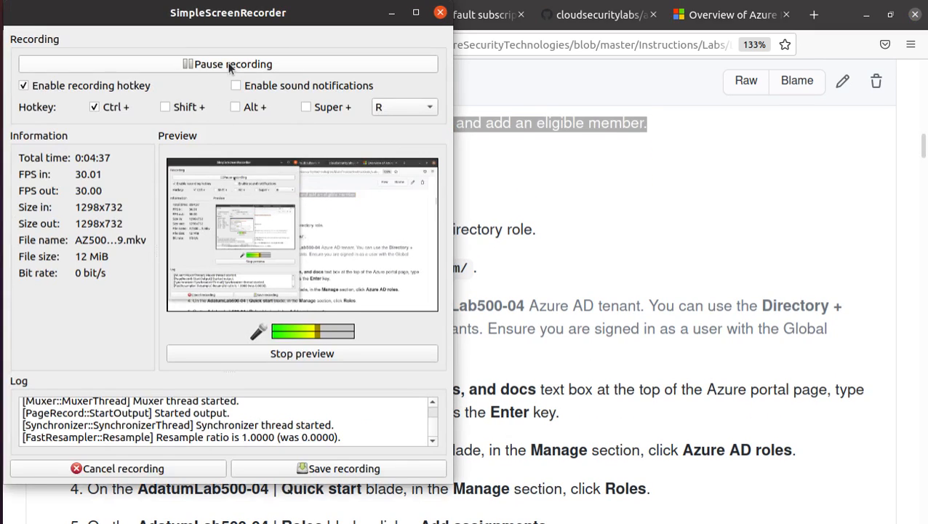
left_click(224, 64)
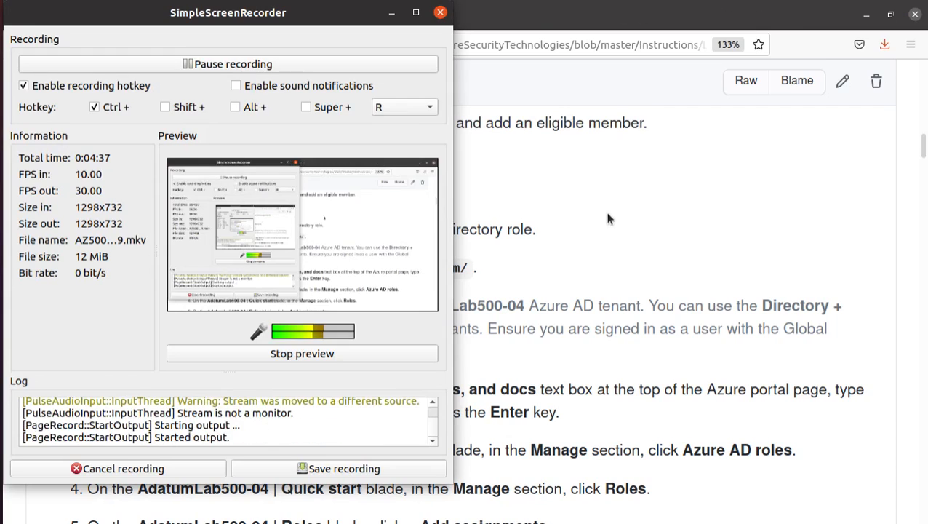
left_click(607, 209)
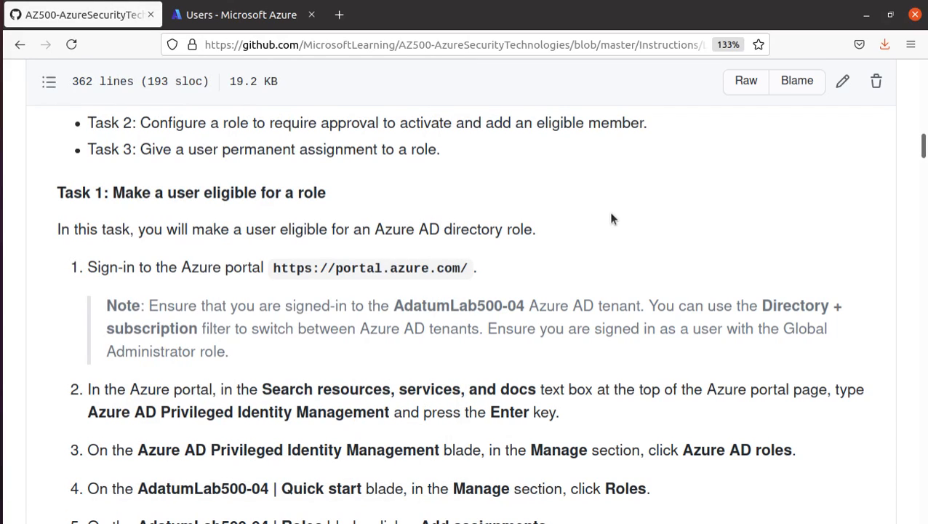
- Read the opening instructions of Task 1 on making a user eligible for a role, up to the portal search in step 2
triple_click(248, 193)
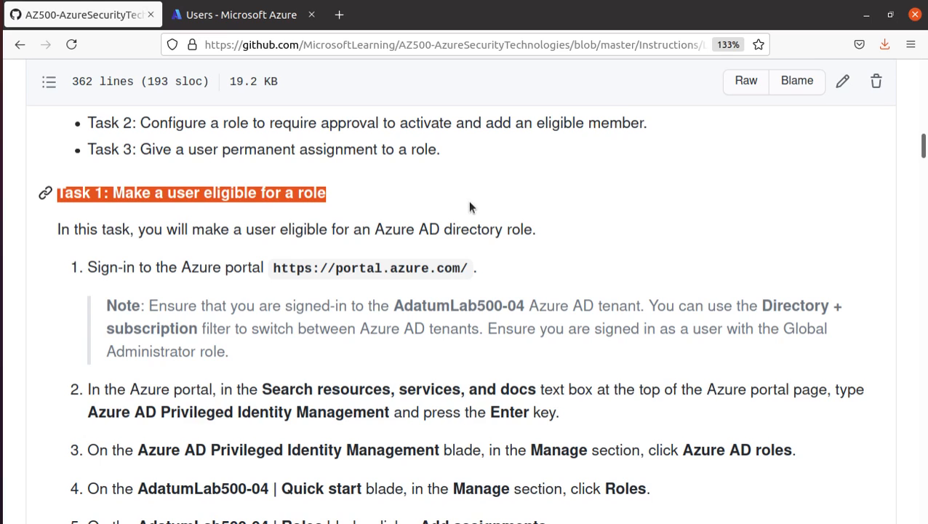
scroll(469, 205, "down", 5)
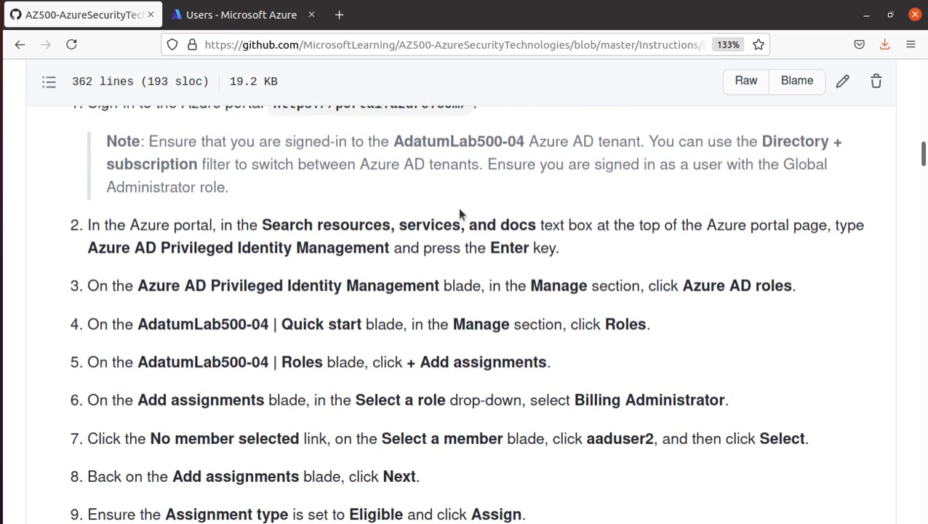
scroll(459, 211, "up", 2)
scroll(377, 211, "up", 2)
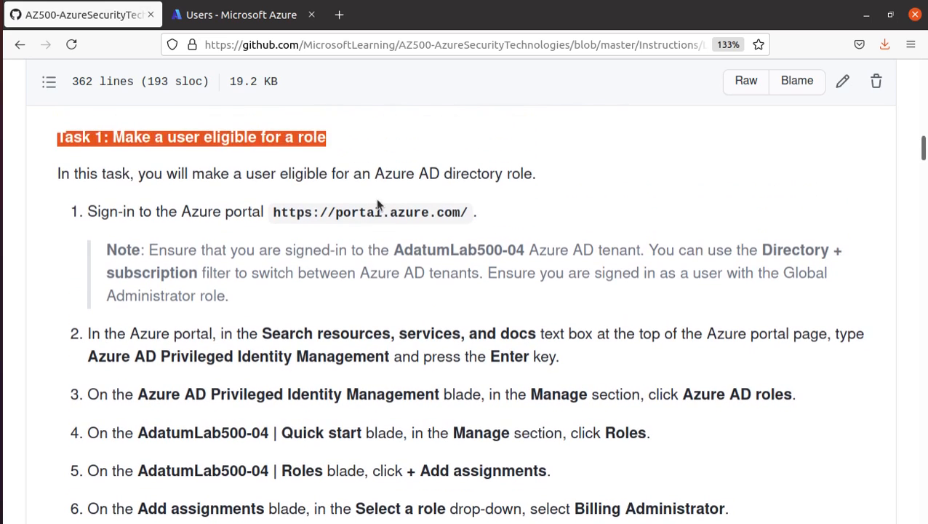
left_click(263, 329)
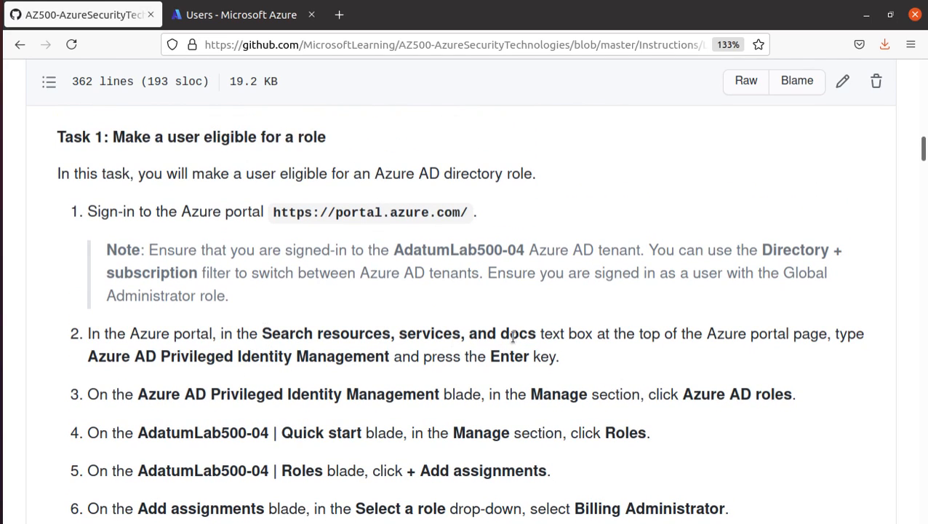
left_click_drag(529, 331, 261, 333)
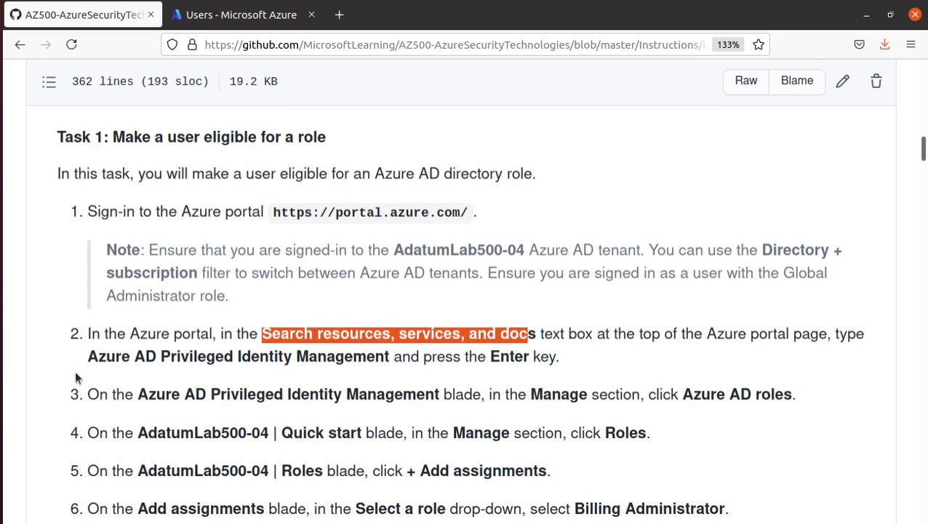
- Copy "Azure AD Privileged Identity Management" from the lab instructions and use it to find and open that service from the Azure portal home page
left_click_drag(87, 357, 391, 358)
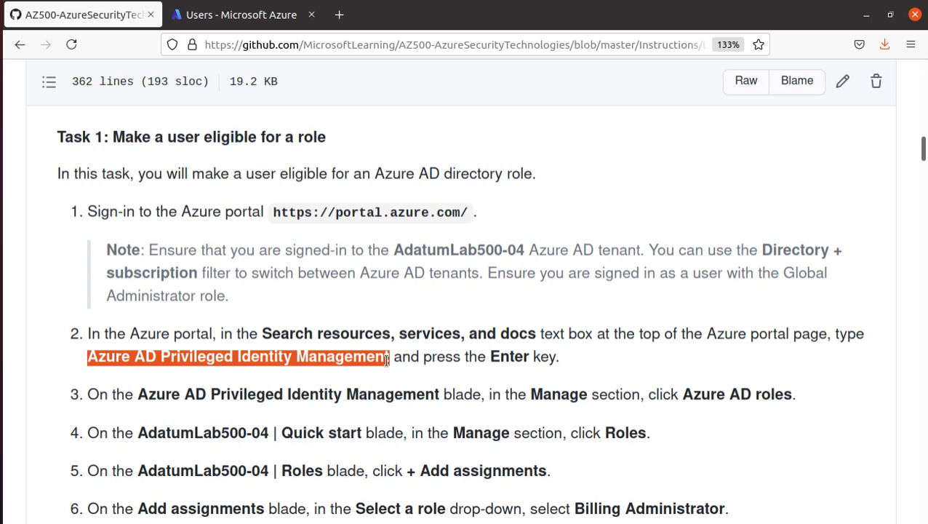
right_click(387, 359)
left_click(425, 374)
left_click(236, 14)
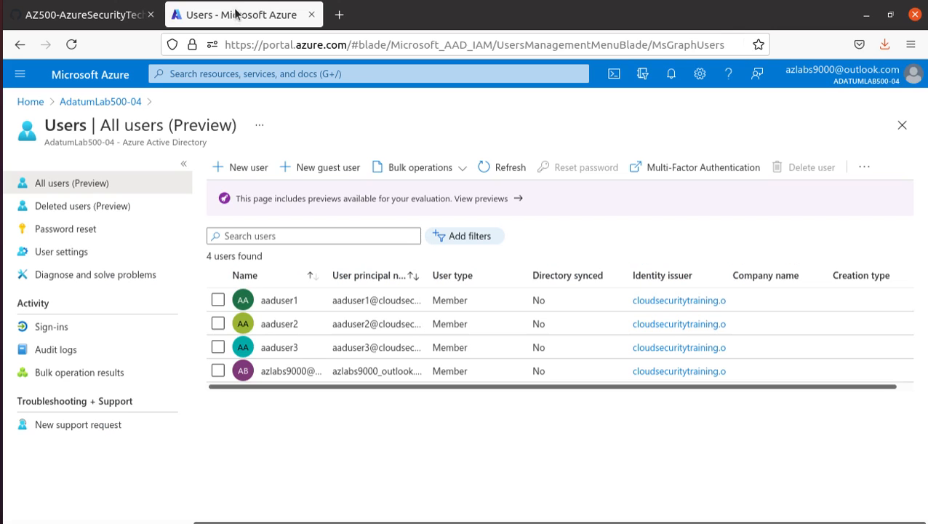
left_click(30, 101)
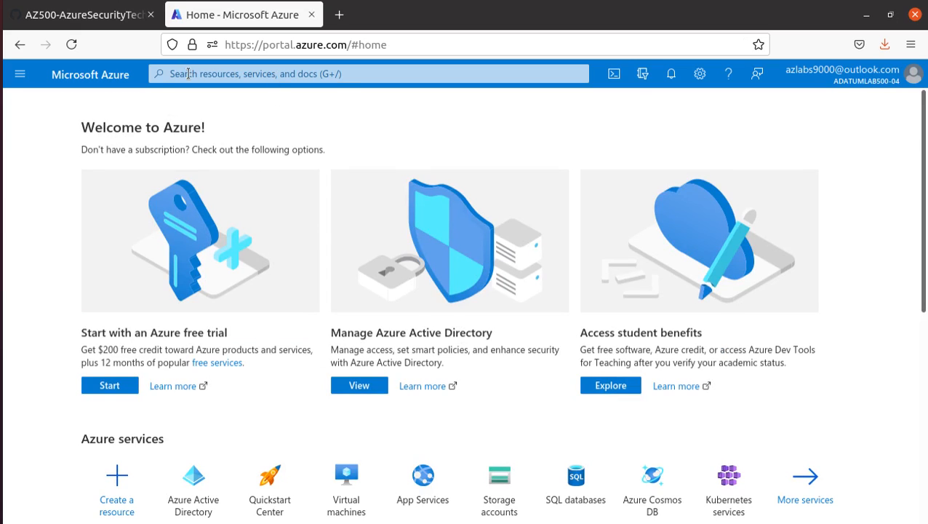
left_click(345, 76)
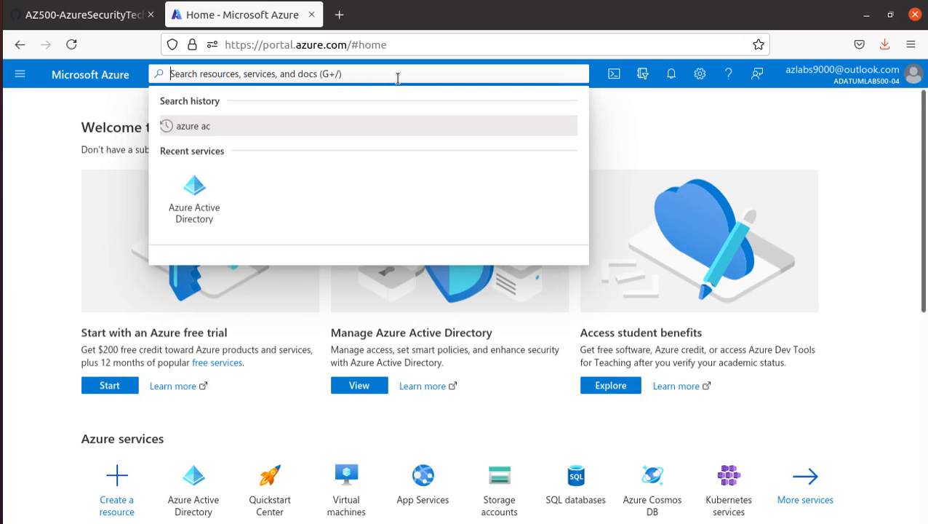
key("ctrl+v")
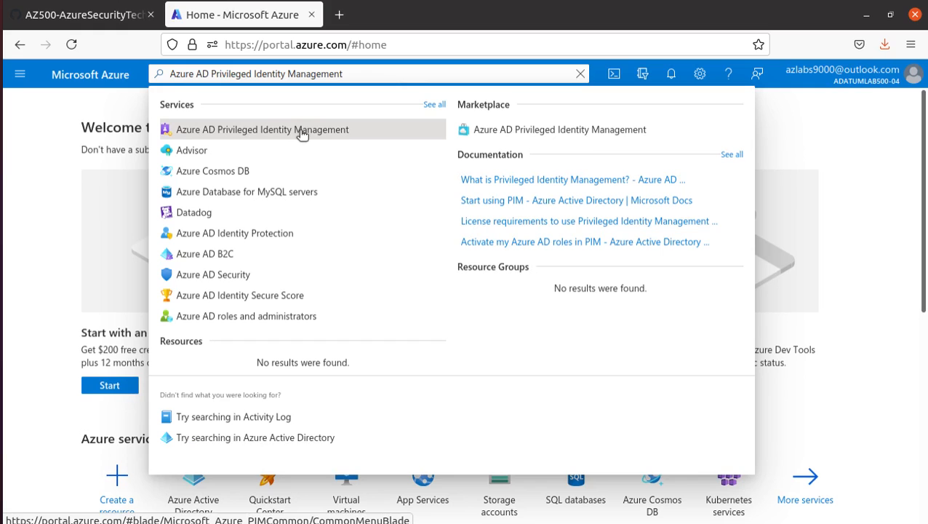
left_click(301, 131)
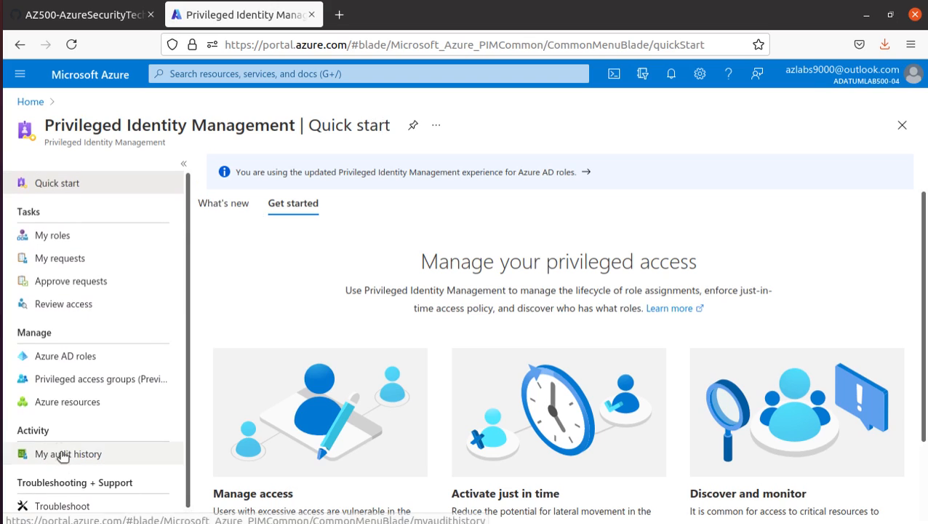
- Read Task 1 steps 3 and 4 in the lab instructions on opening Azure AD roles and Roles
left_click(92, 15)
scroll(290, 335, "down", 5)
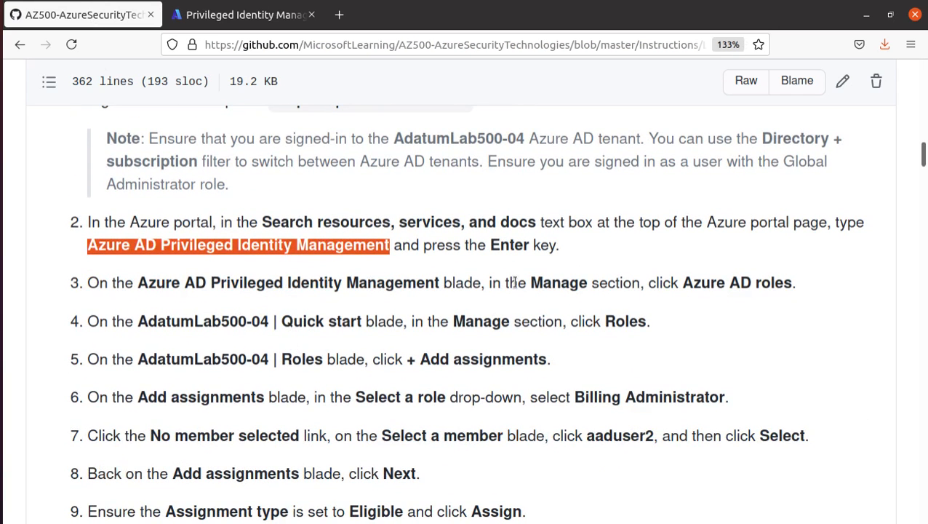
left_click_drag(531, 283, 596, 287)
left_click_drag(694, 283, 804, 285)
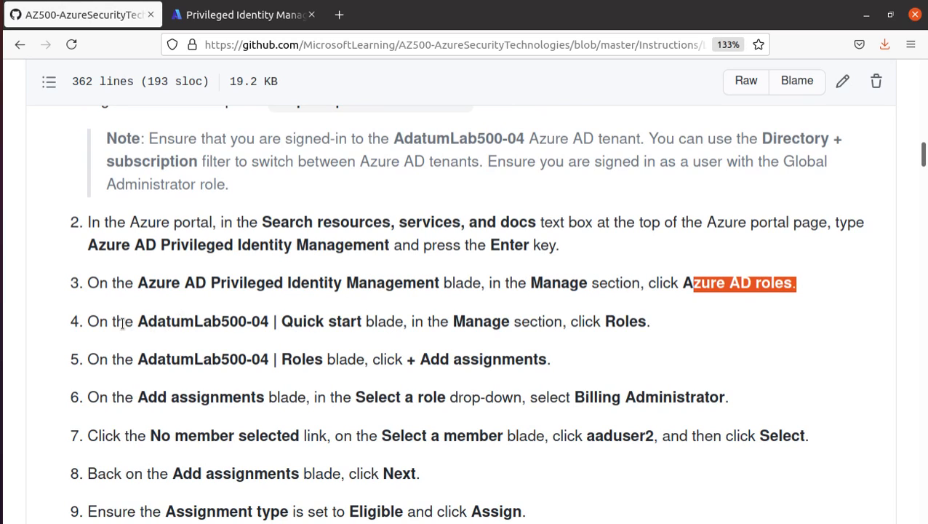
left_click_drag(282, 321, 363, 321)
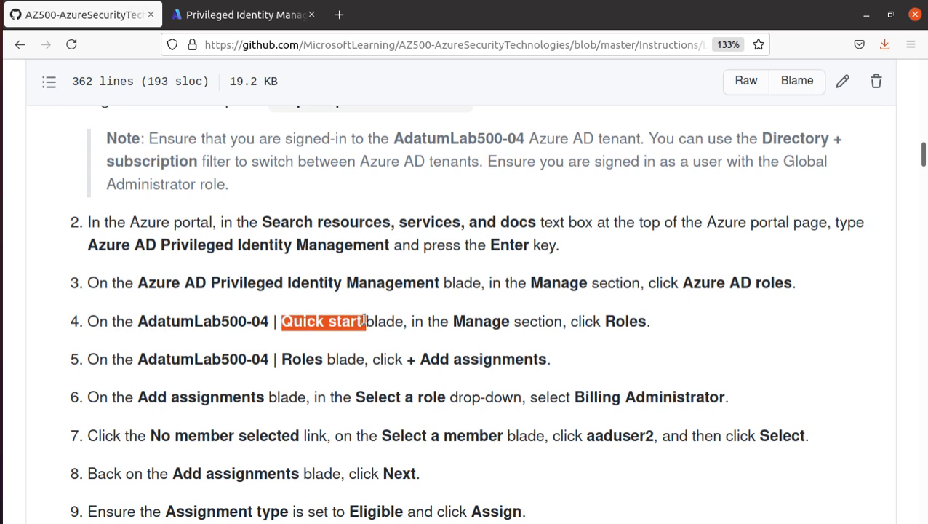
left_click(633, 321)
- Open Azure AD roles in the portal's Privileged Identity Management to review its Quick start page, and return to the lab instructions
left_click(241, 16)
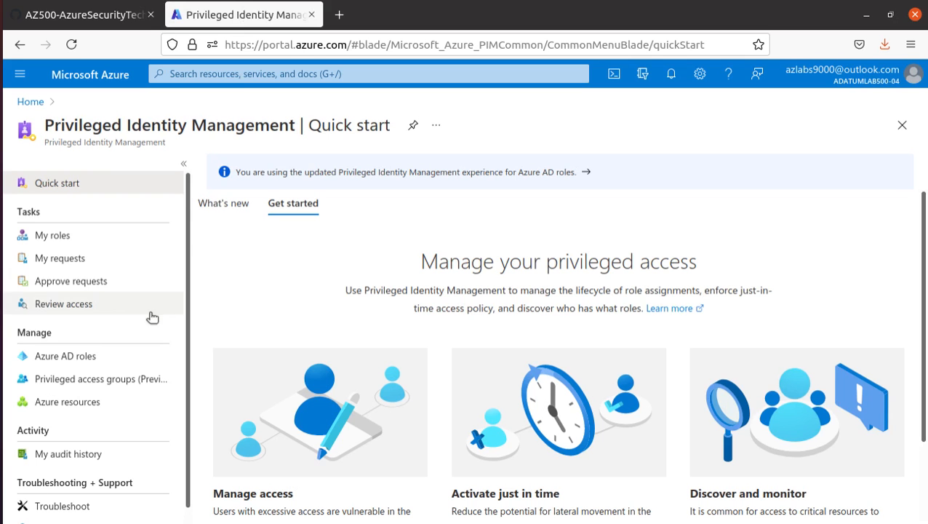
left_click(86, 357)
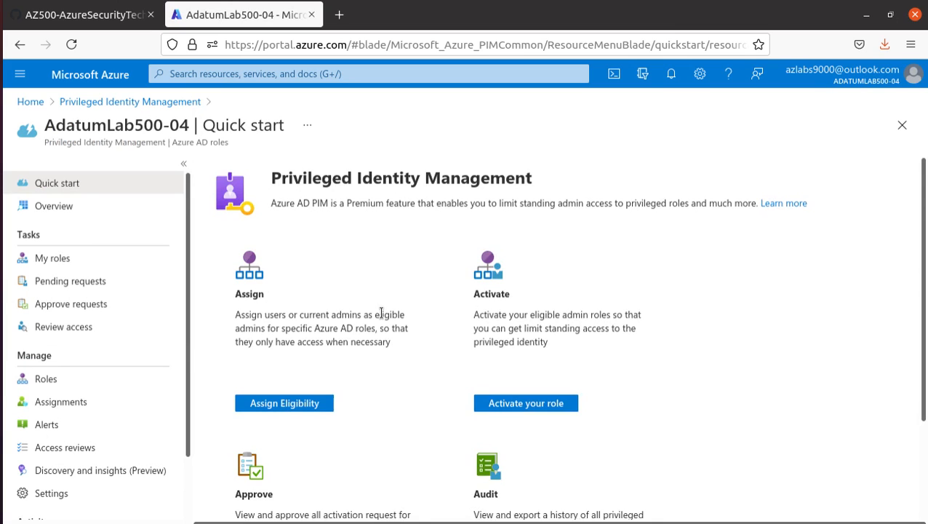
scroll(380, 312, "down", 2)
scroll(379, 313, "down", 1)
scroll(379, 313, "up", 3)
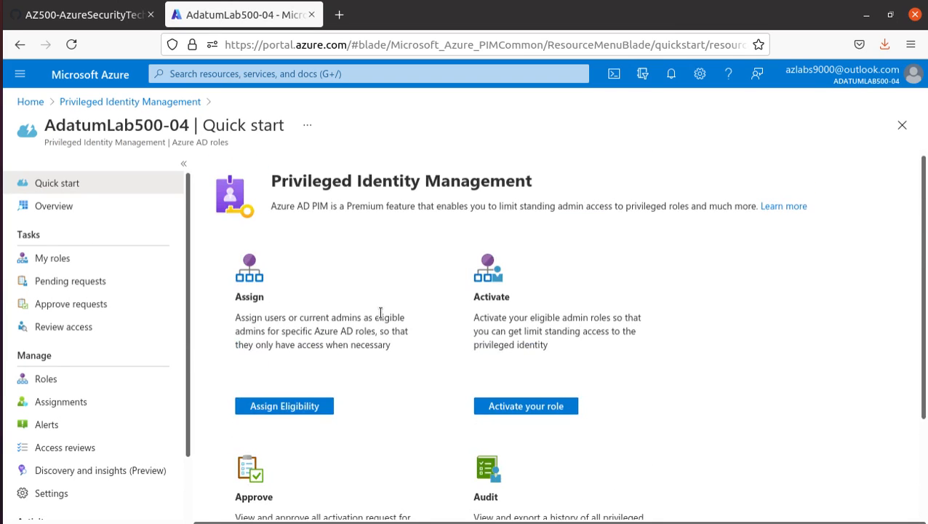
left_click(80, 15)
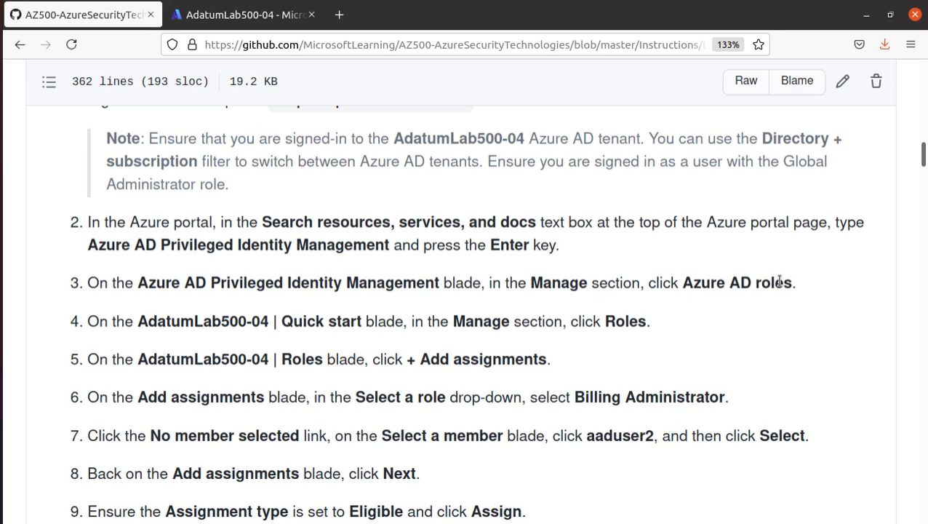
- Read Task 1 steps 3 and 4 in the lab instructions and open the Roles page of AdatumLab500-04 in the Azure portal
left_click_drag(796, 282, 53, 292)
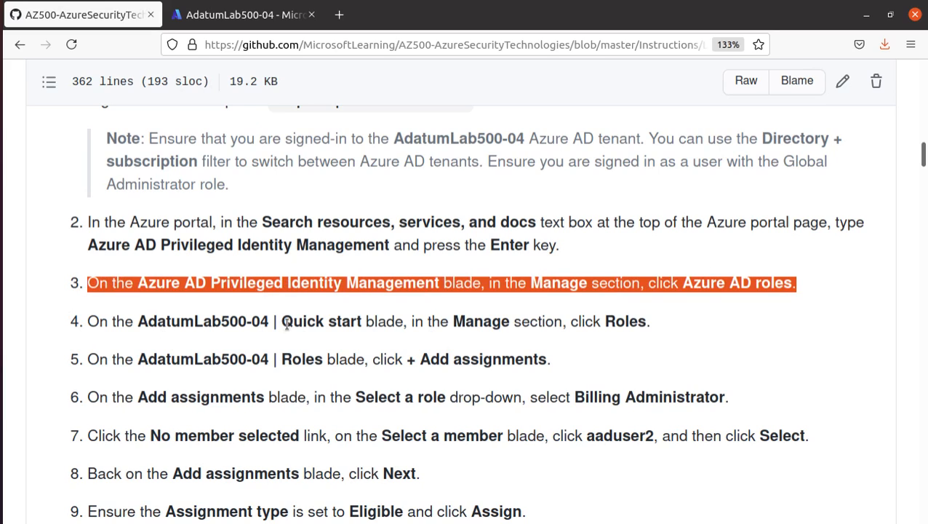
left_click_drag(283, 321, 405, 326)
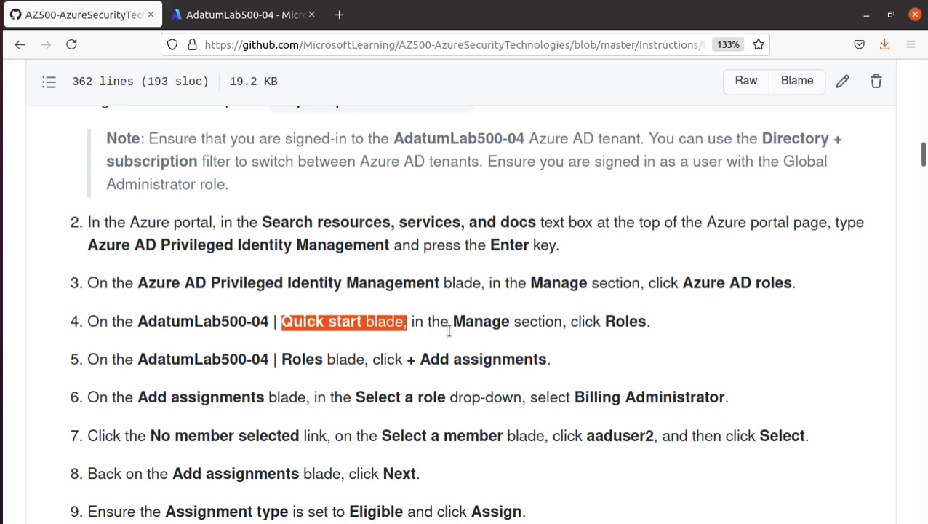
left_click(231, 16)
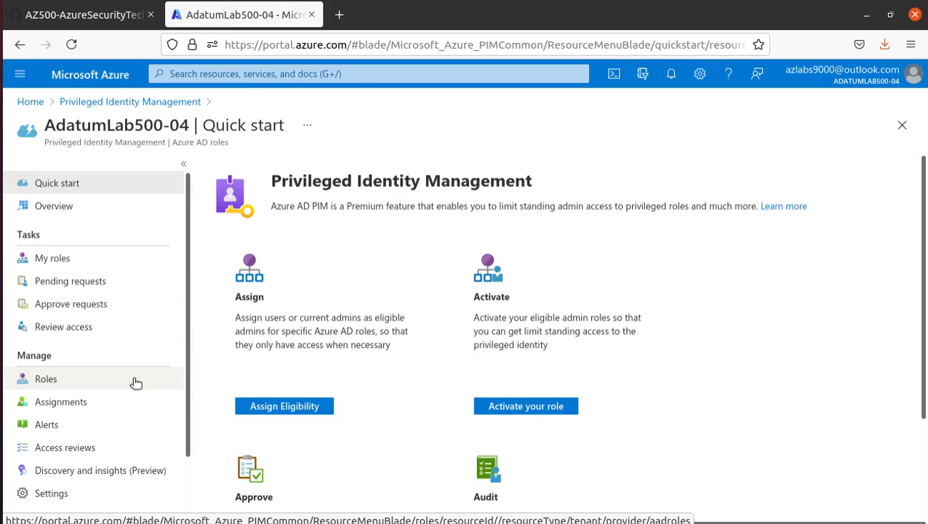
left_click(88, 381)
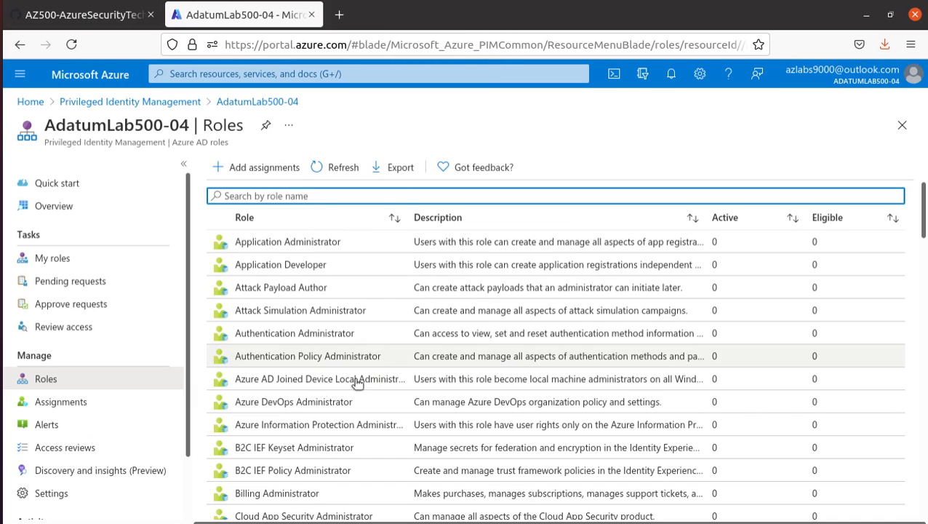
- Examine the list of Azure AD roles and their active and eligible assignment counts
scroll(349, 265, "down", 15)
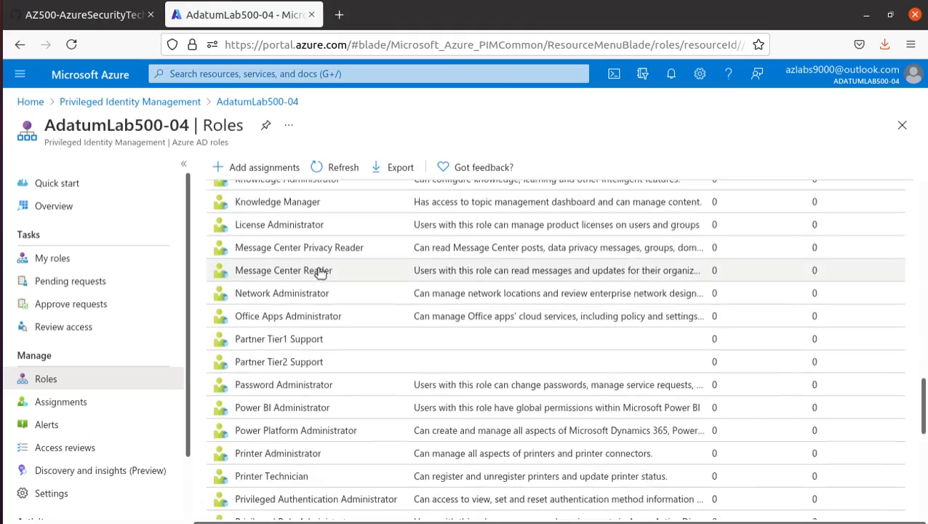
scroll(320, 271, "up", 15)
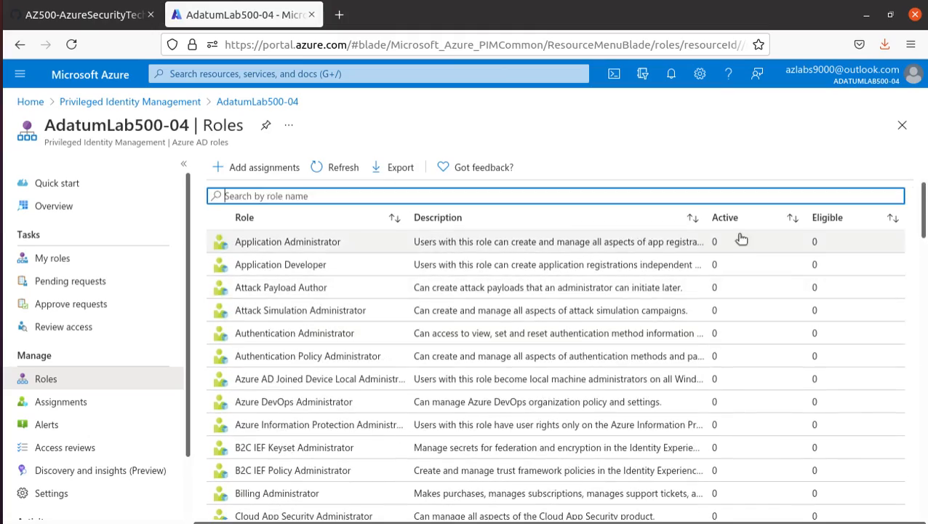
scroll(739, 296, "down", 10)
scroll(735, 365, "up", 4)
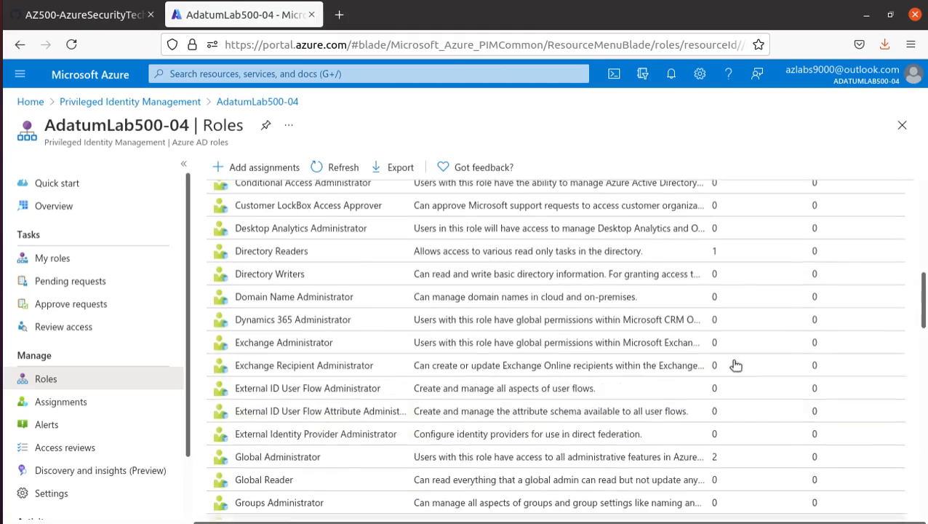
scroll(739, 367, "up", 5)
scroll(773, 387, "down", 2)
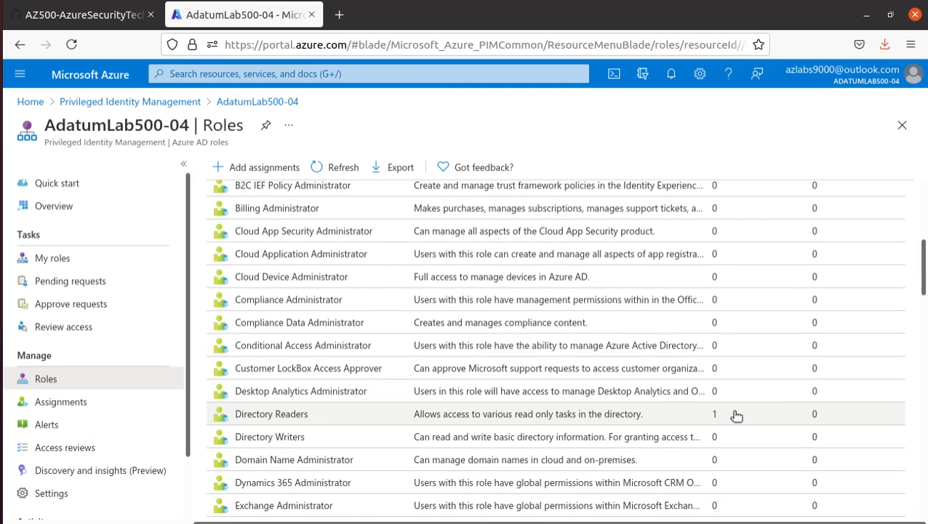
scroll(736, 414, "up", 6)
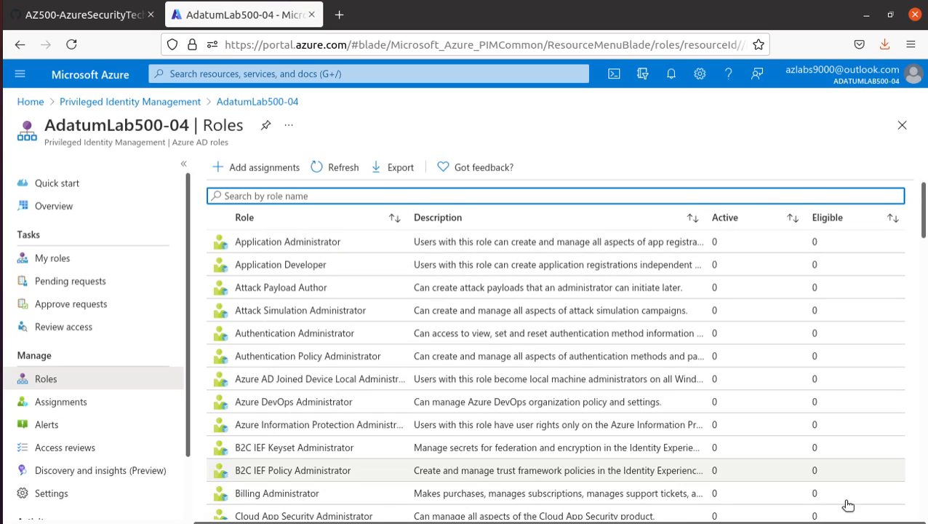
- Read Task 1 steps 5 to 7 in the lab instructions on adding an assignment, choosing the role and selecting the member
left_click(77, 15)
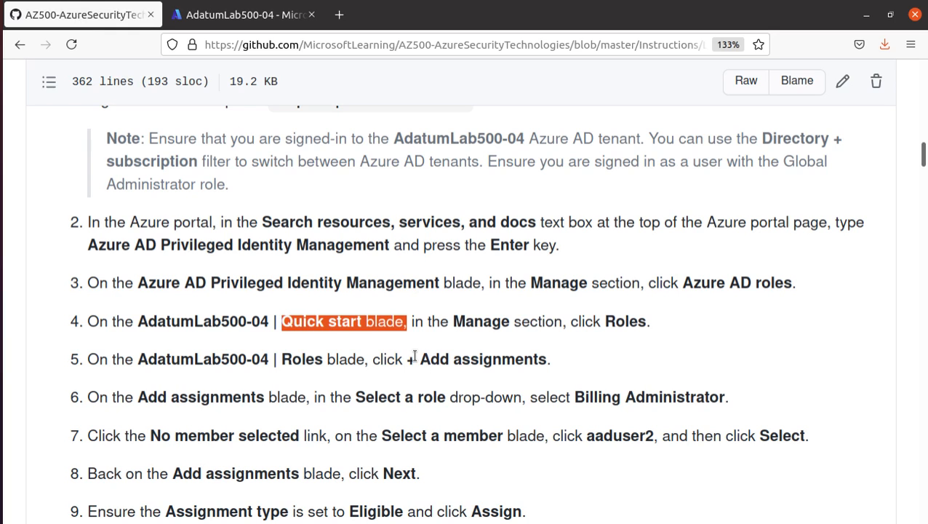
left_click_drag(415, 356, 563, 349)
scroll(559, 343, "down", 3)
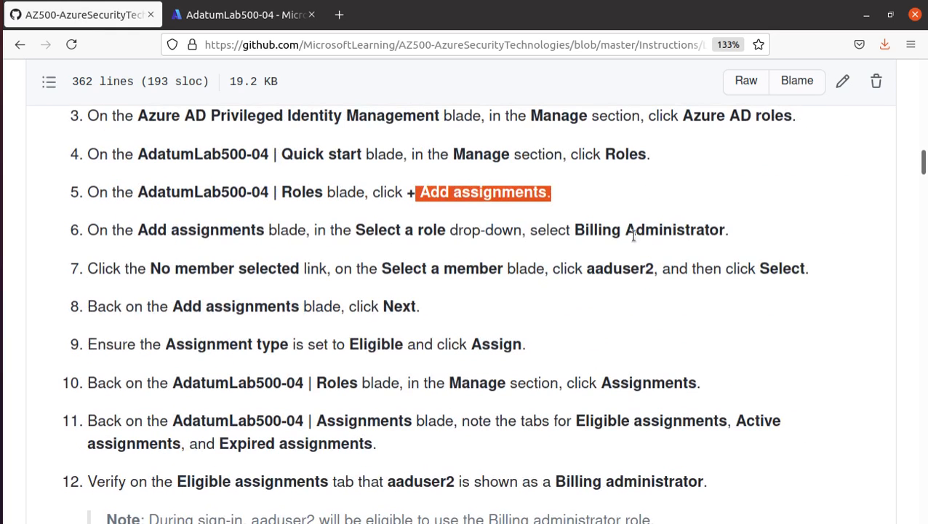
left_click_drag(572, 230, 731, 241)
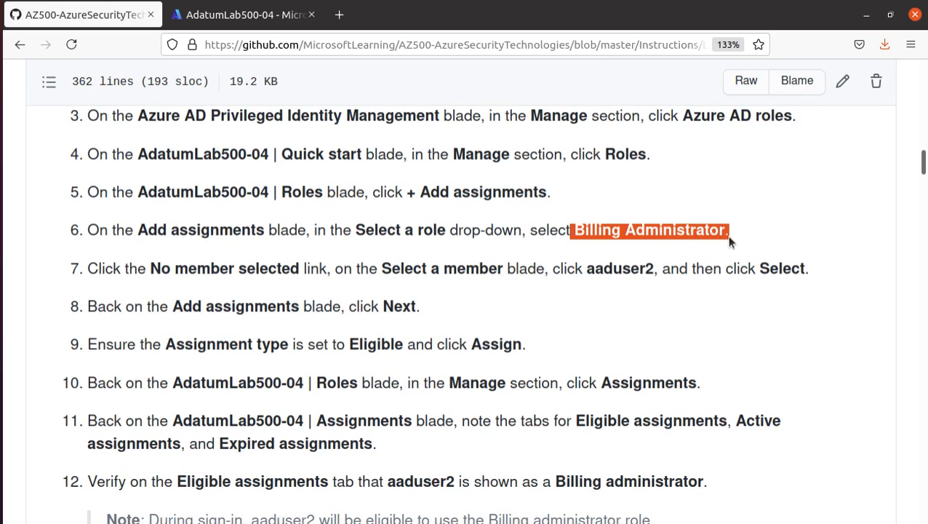
left_click(591, 271)
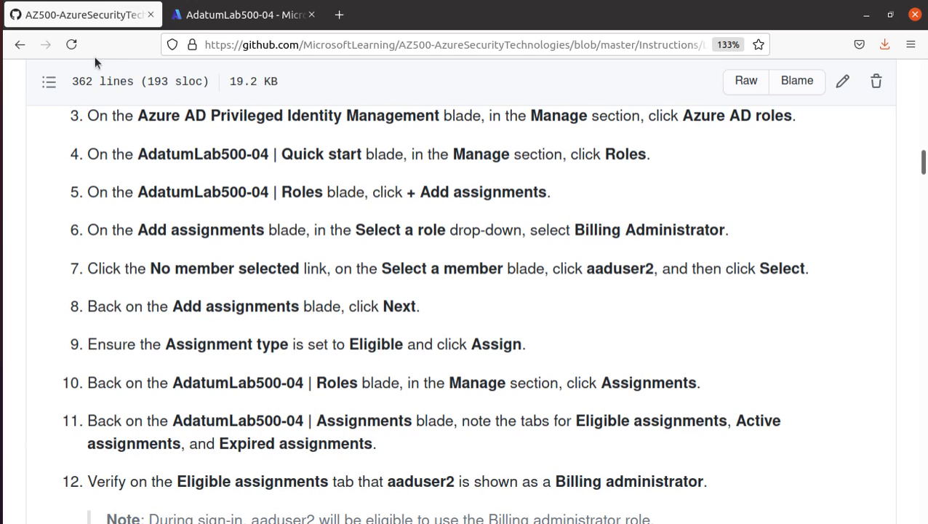
- Start a new role assignment in the Azure portal and choose Billing Administrator as its role
left_click(277, 13)
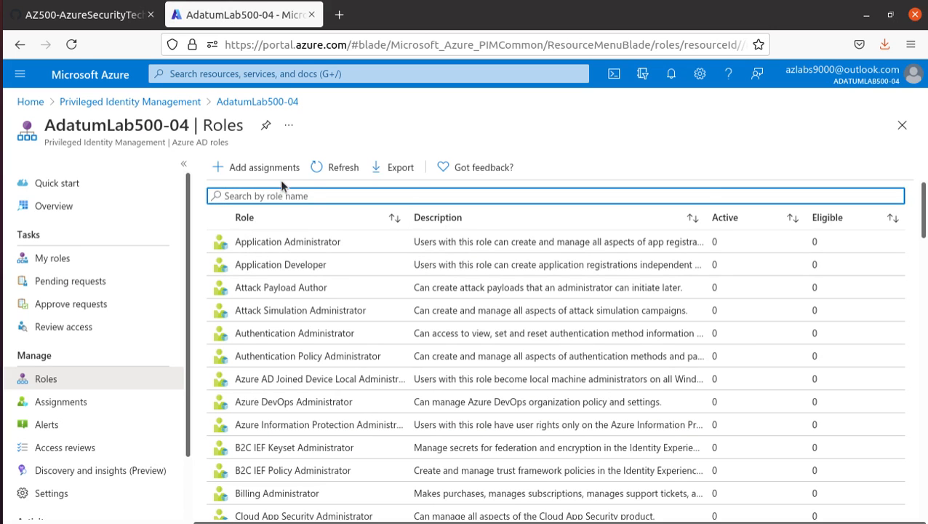
left_click(265, 168)
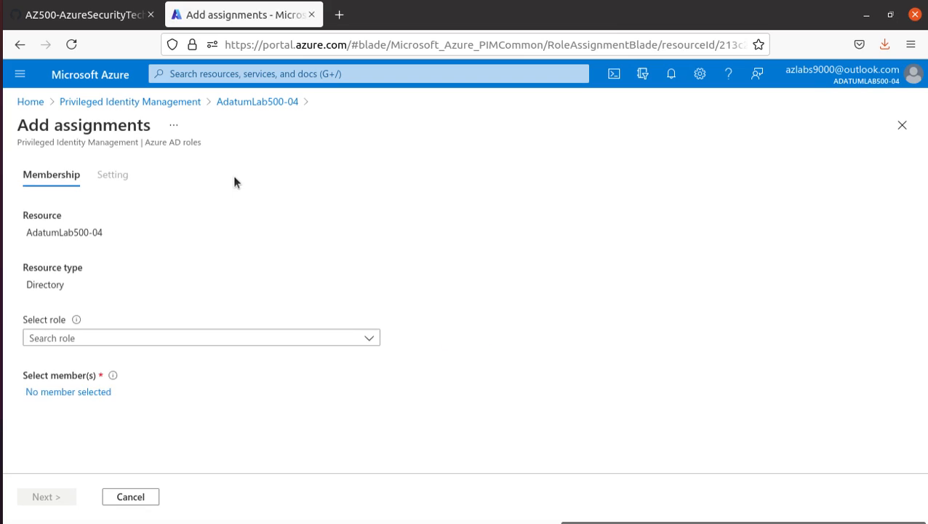
left_click(108, 337)
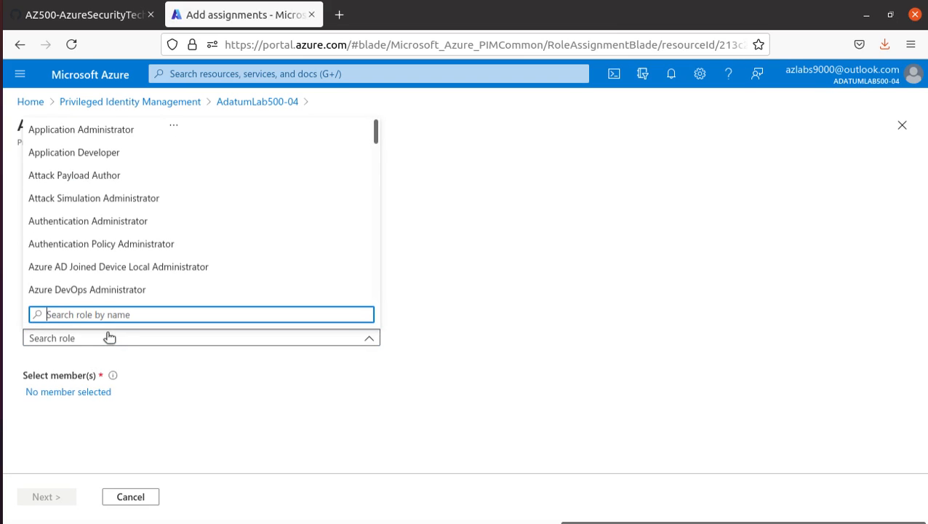
type("bill")
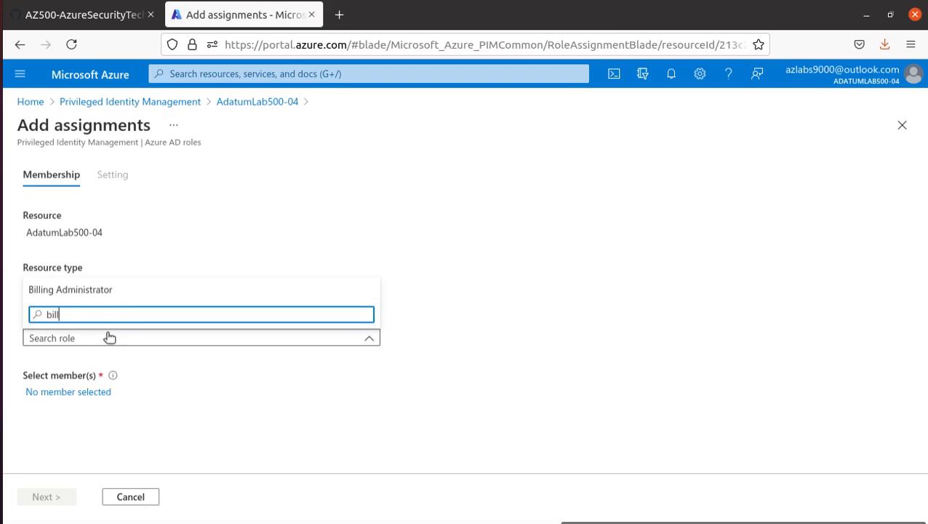
left_click(104, 290)
scroll(188, 310, "down", 2)
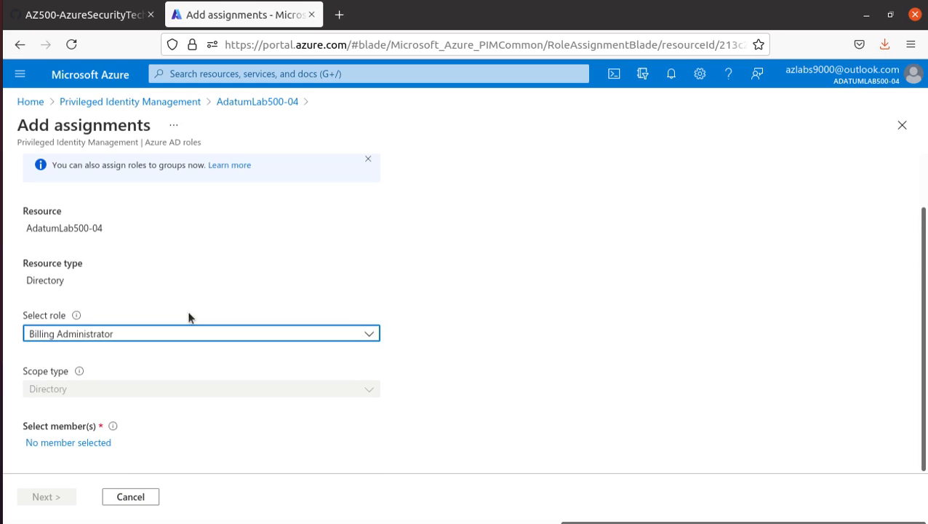
- Select aaduser2 as the member of the Billing Administrator assignment and continue to the assignment settings
left_click(29, 444)
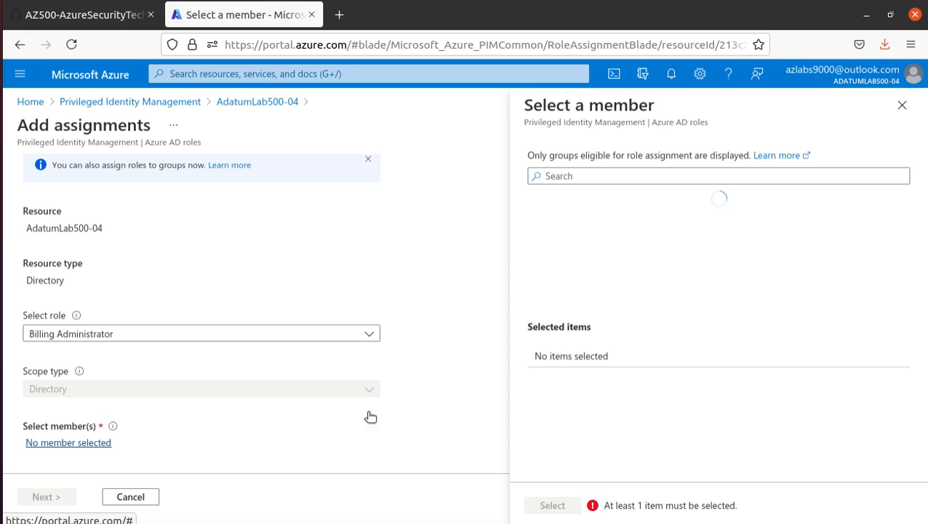
left_click(582, 169)
left_click(627, 259)
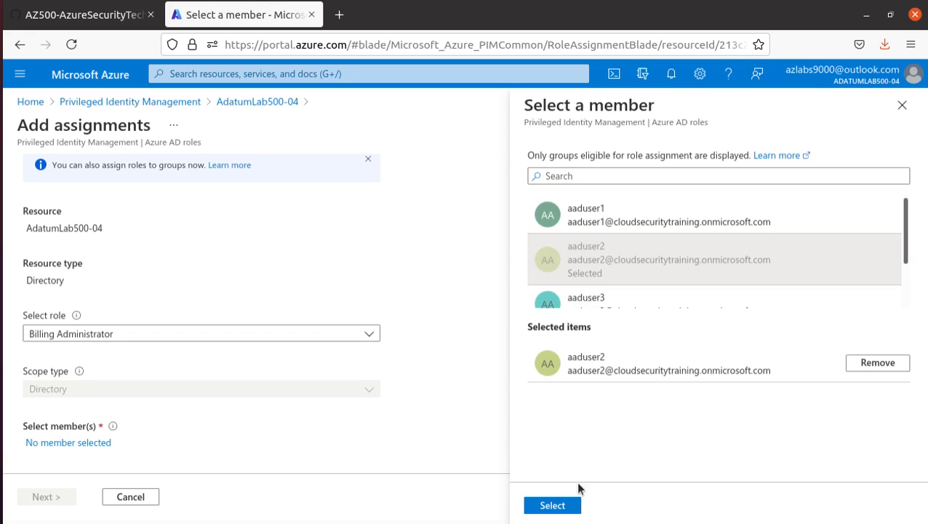
left_click(552, 505)
scroll(109, 401, "down", 2)
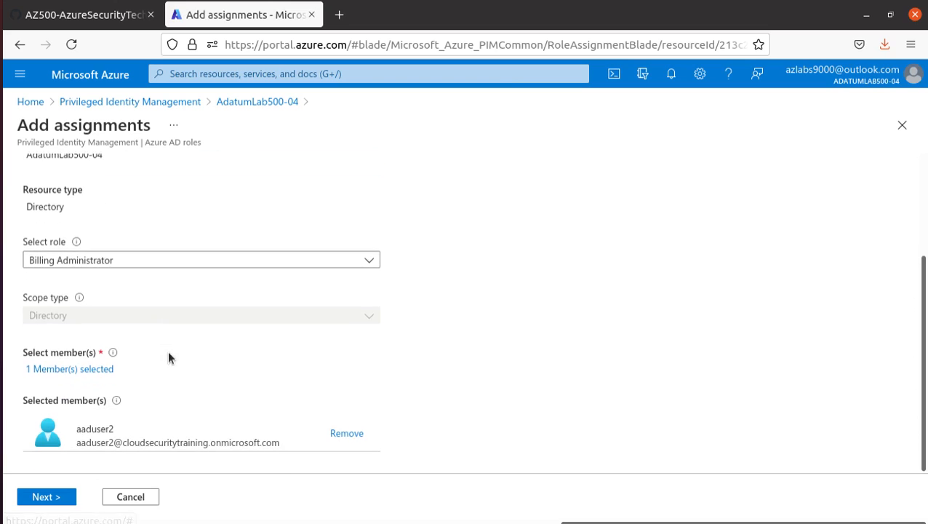
left_click(68, 501)
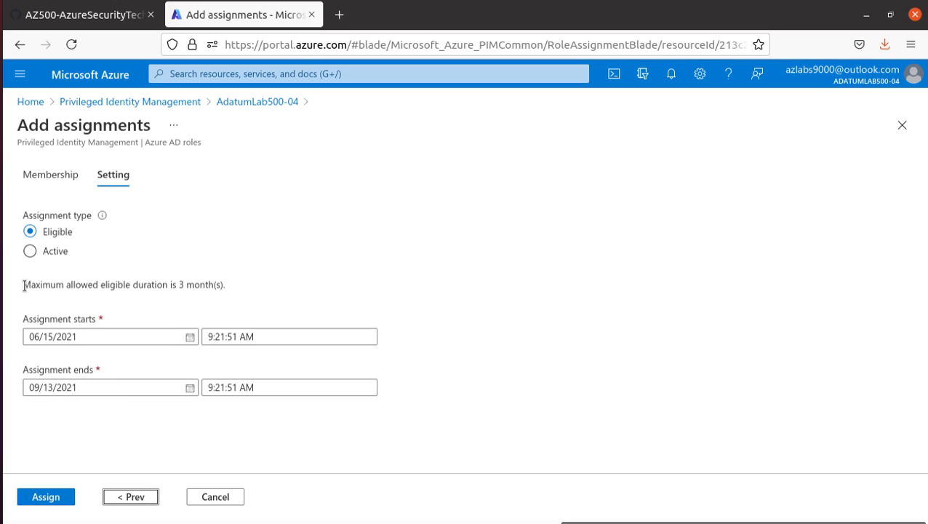
- Check the maximum allowed eligible duration in the assignment settings and compare the assignment type with step 9 of the lab instructions
left_click_drag(24, 286, 228, 294)
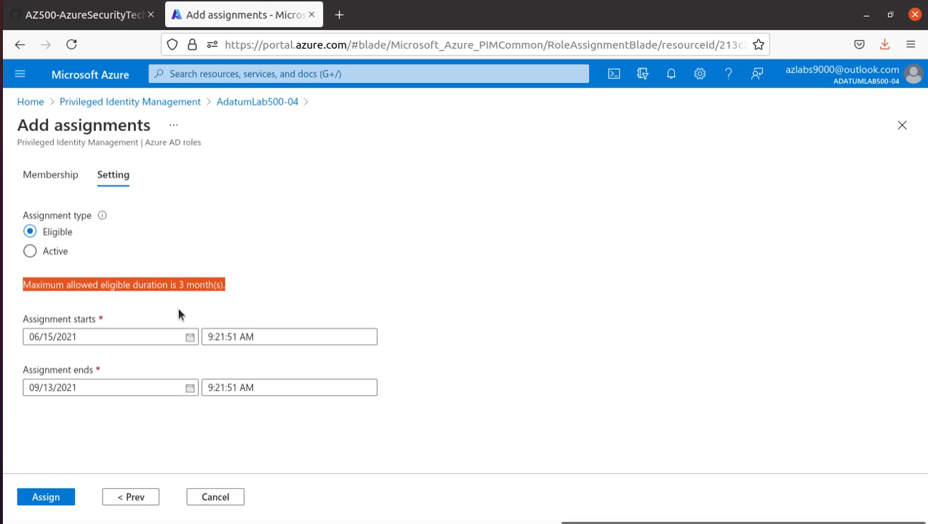
left_click(105, 15)
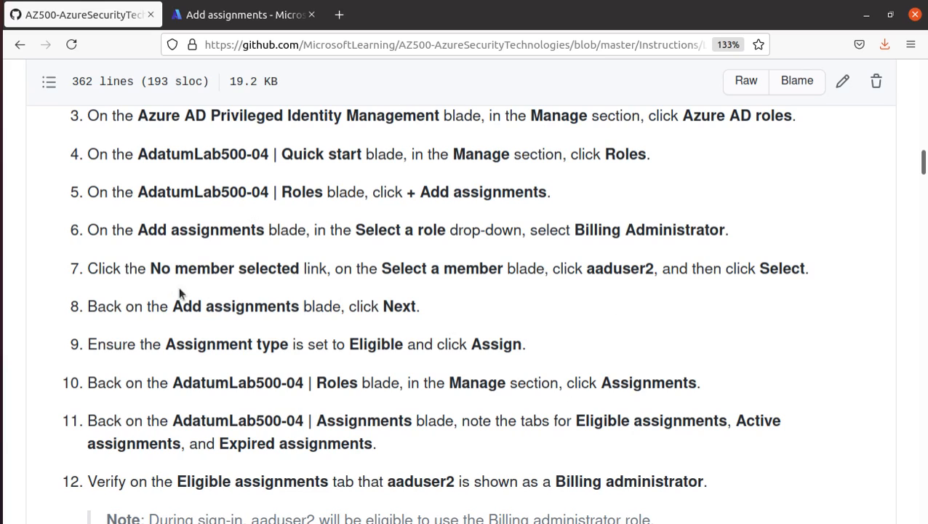
double_click(386, 347)
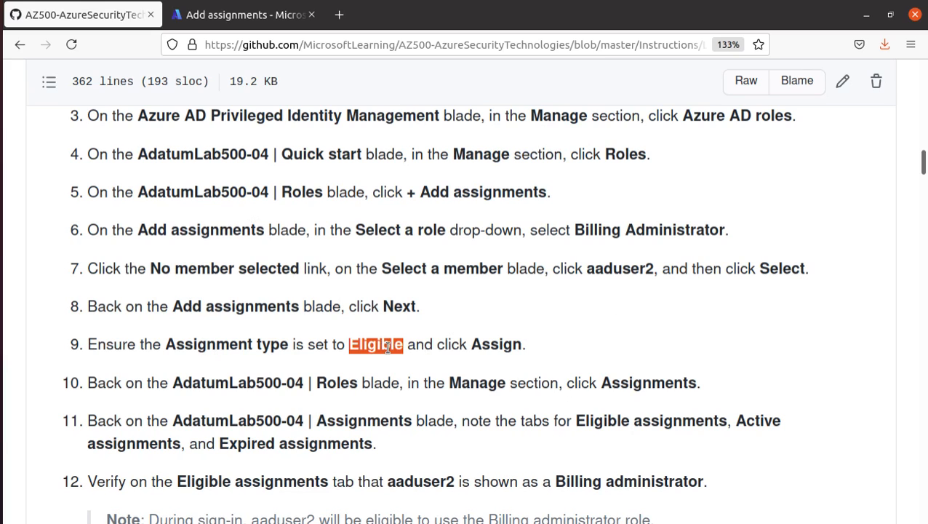
left_click(529, 346)
left_click_drag(294, 344, 539, 348)
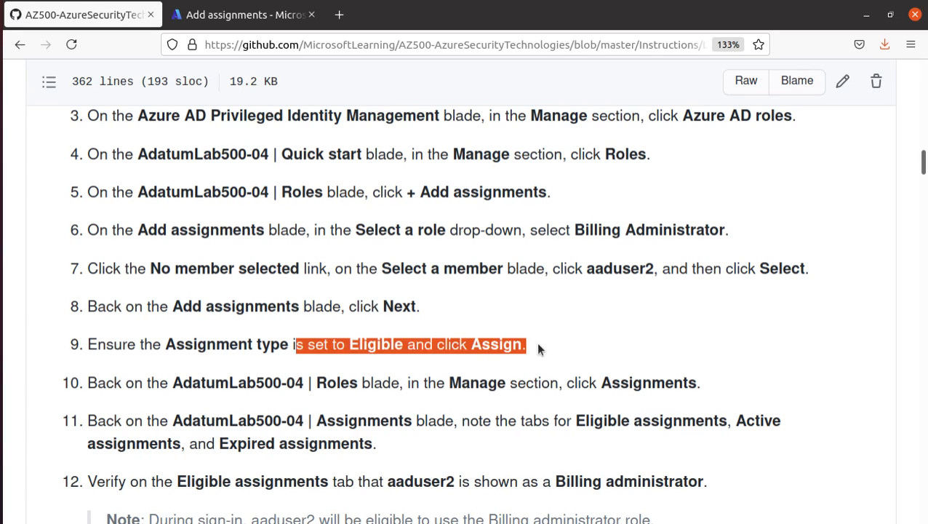
scroll(378, 218, "down", 3)
left_click(217, 19)
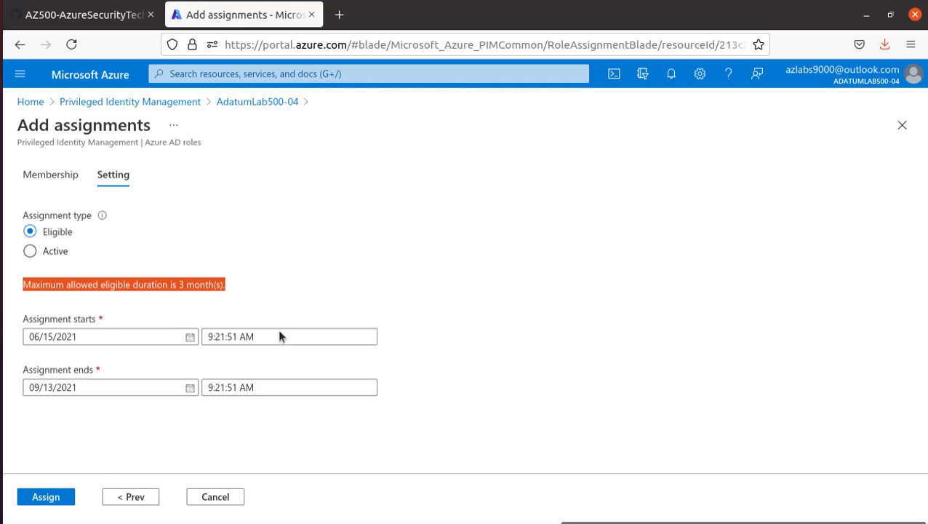
- Read Task 1 steps 11 and 12 in the lab instructions on verifying the eligible assignment, up to the start of Task 2
left_click(80, 26)
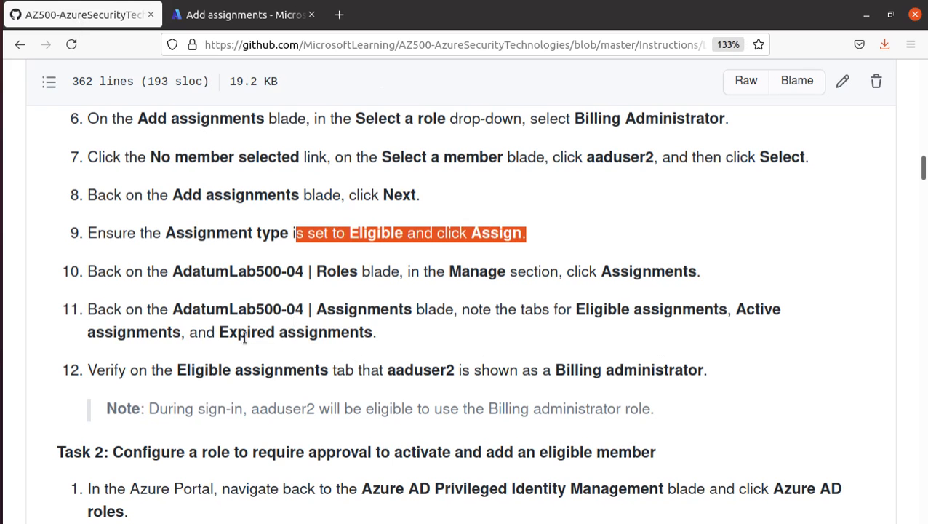
left_click_drag(88, 309, 377, 331)
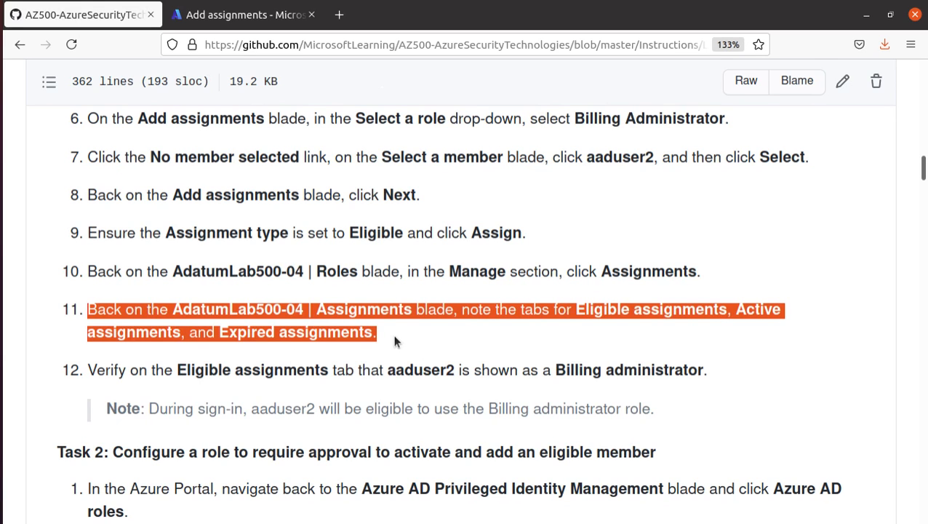
scroll(396, 335, "down", 3)
scroll(398, 336, "down", 1)
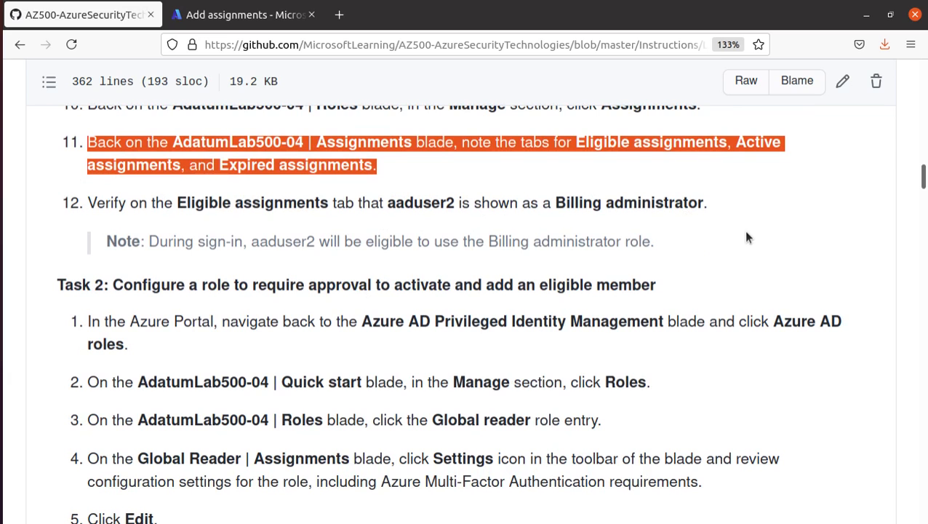
scroll(746, 236, "down", 1)
- Submit the Eligible assignment for aaduser2 in the Azure portal and check its Billing Administrator entry among the eligible assignments
left_click(274, 16)
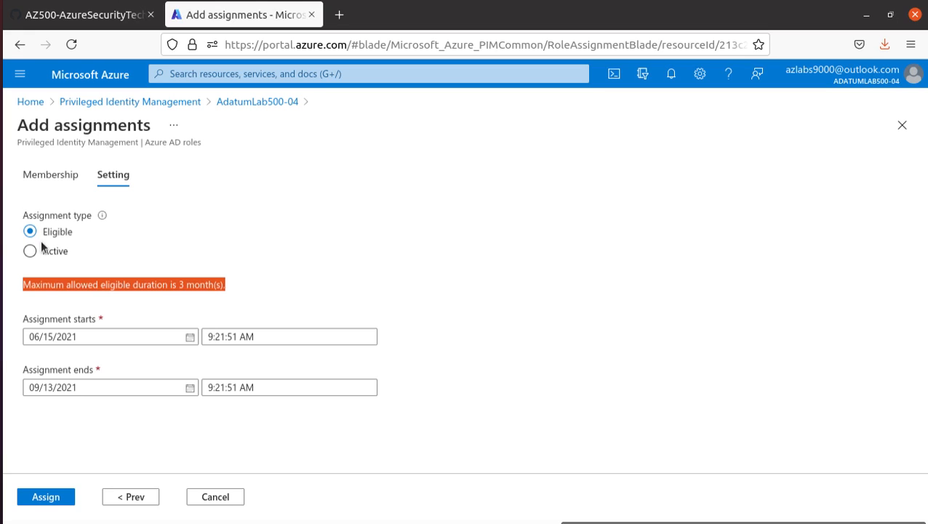
left_click(44, 497)
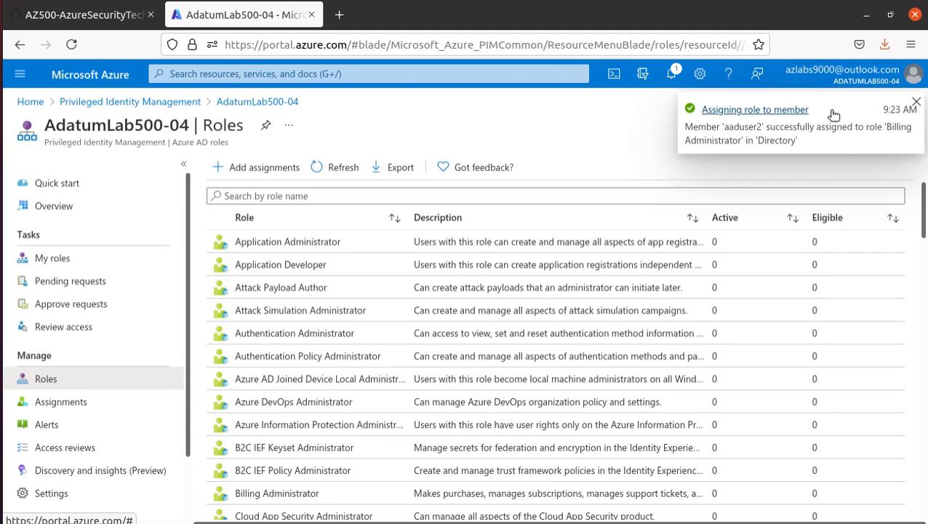
scroll(93, 453, "down", 1)
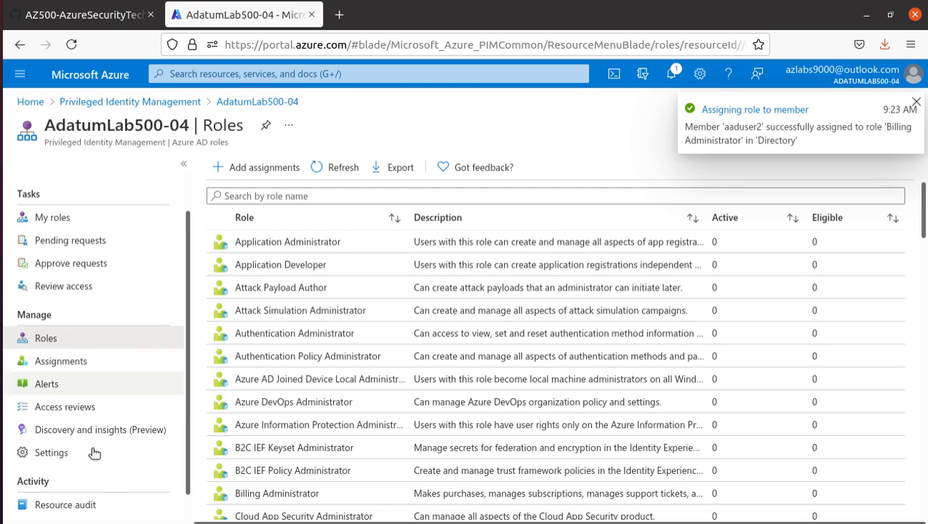
left_click(78, 362)
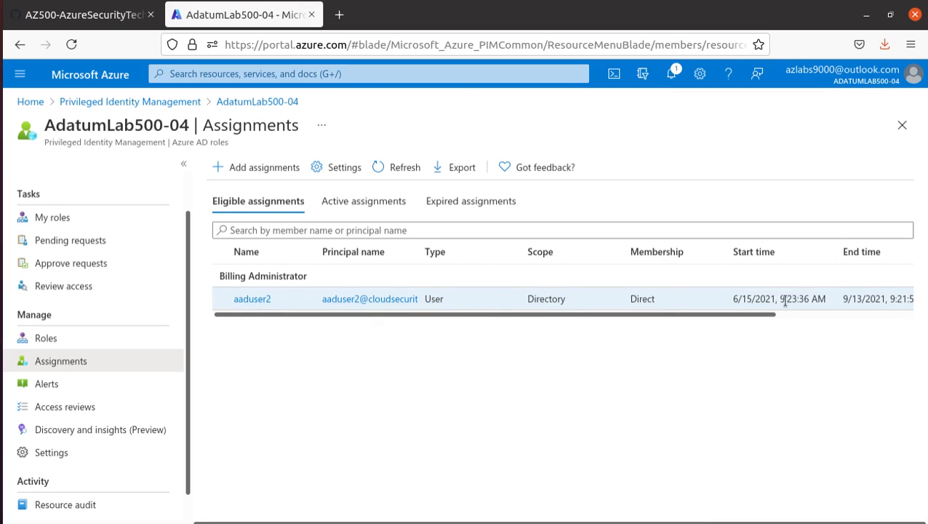
left_click_drag(755, 316, 419, 317)
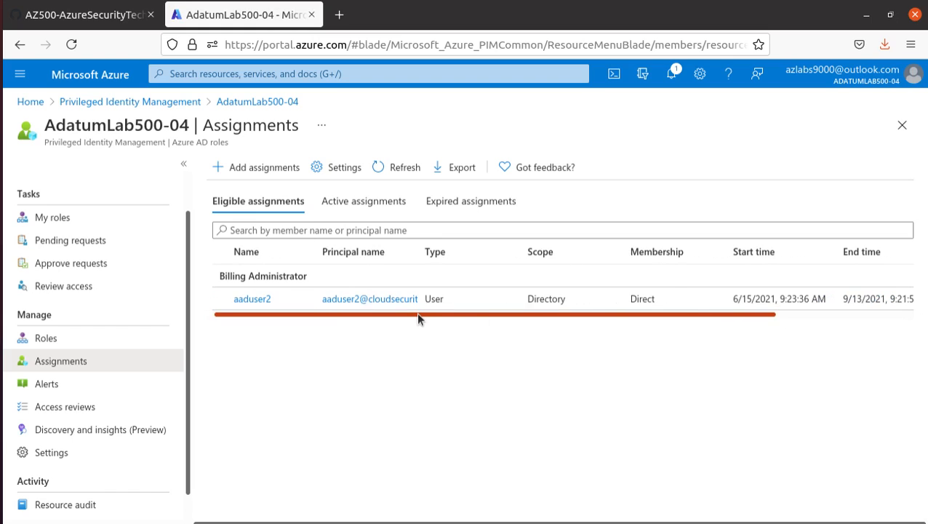
- Check the Billing Administrator entry among the eligible assignments and review the active and expired assignments of AdatumLab500-04
left_click_drag(309, 277, 191, 275)
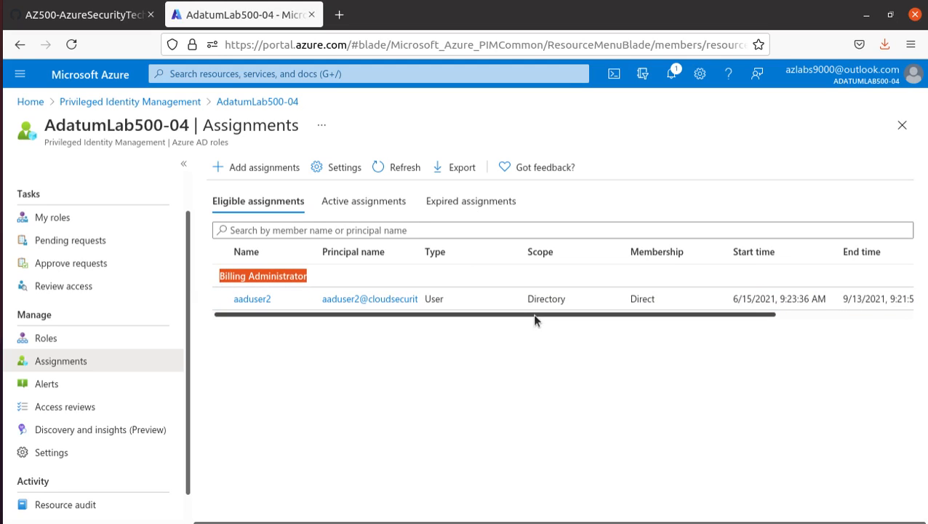
left_click_drag(534, 319, 382, 320)
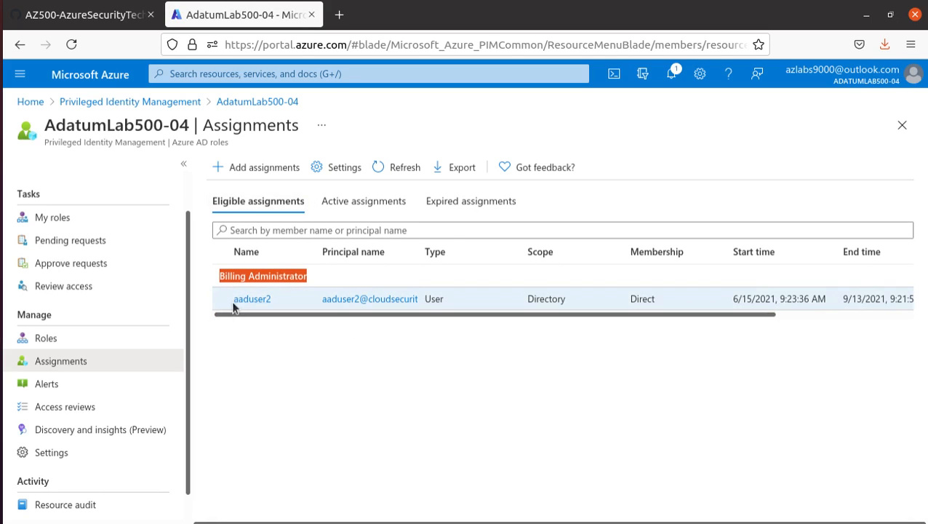
left_click(367, 204)
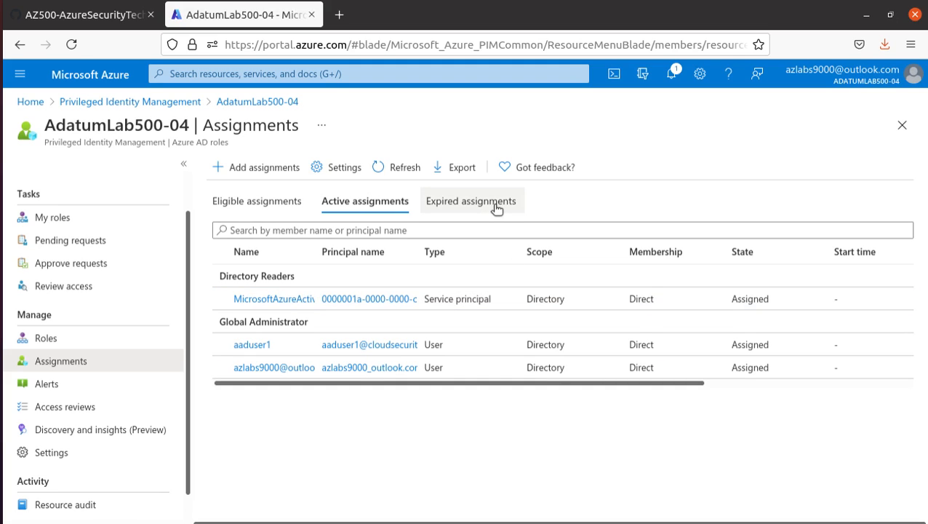
left_click(471, 209)
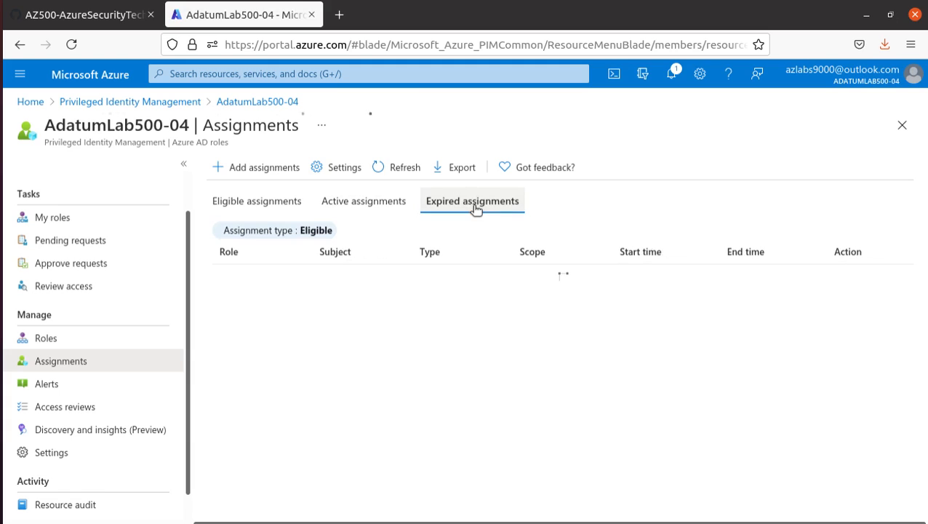
left_click(227, 200)
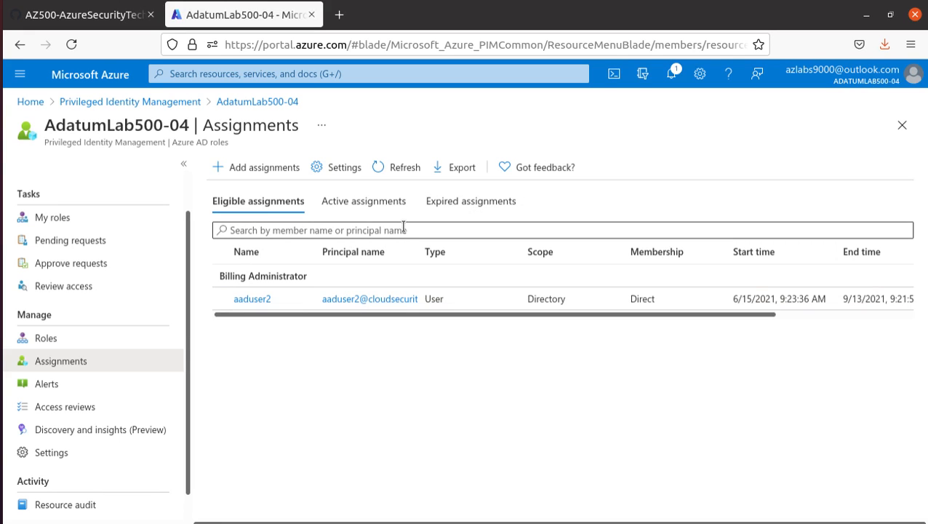
- Read Task 2 steps 1 to 3 in the GitHub lab instructions on reaching the Global Reader role entry
left_click(44, 15)
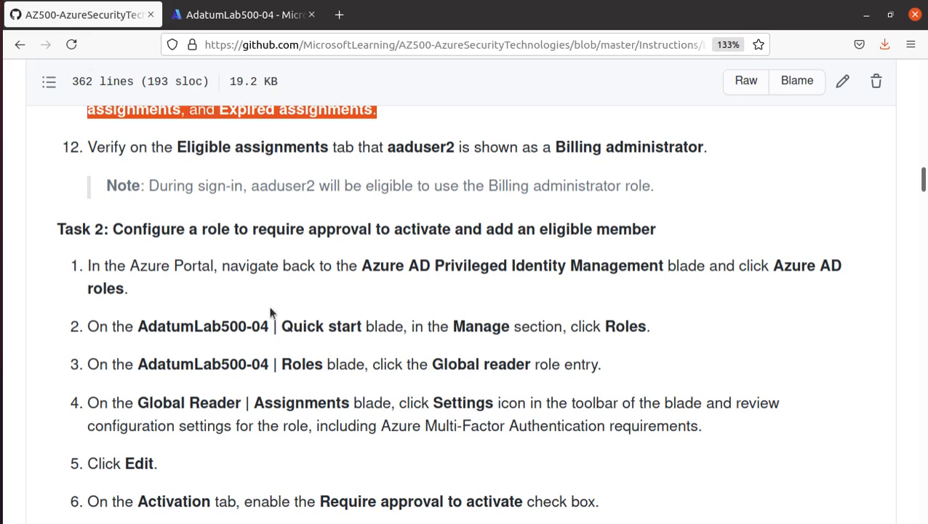
scroll(270, 336, "up", 6)
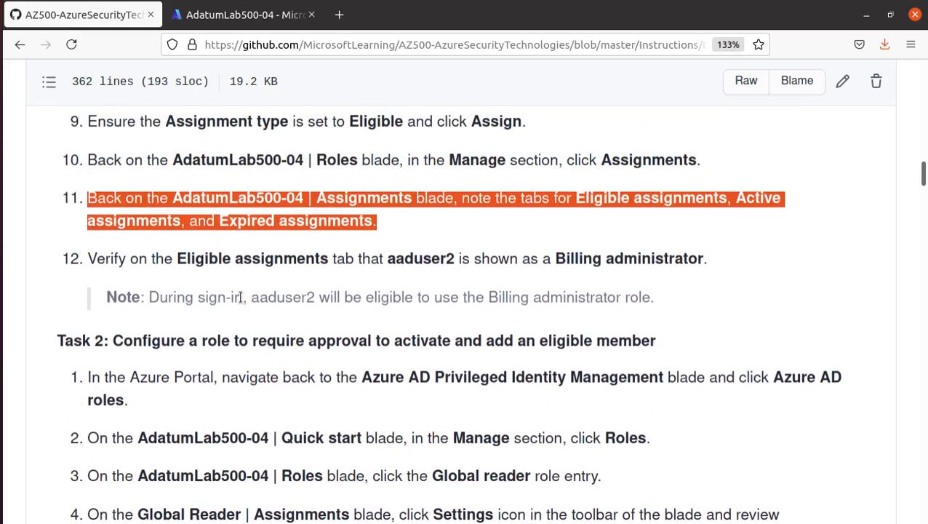
scroll(237, 288, "down", 5)
scroll(236, 289, "down", 1)
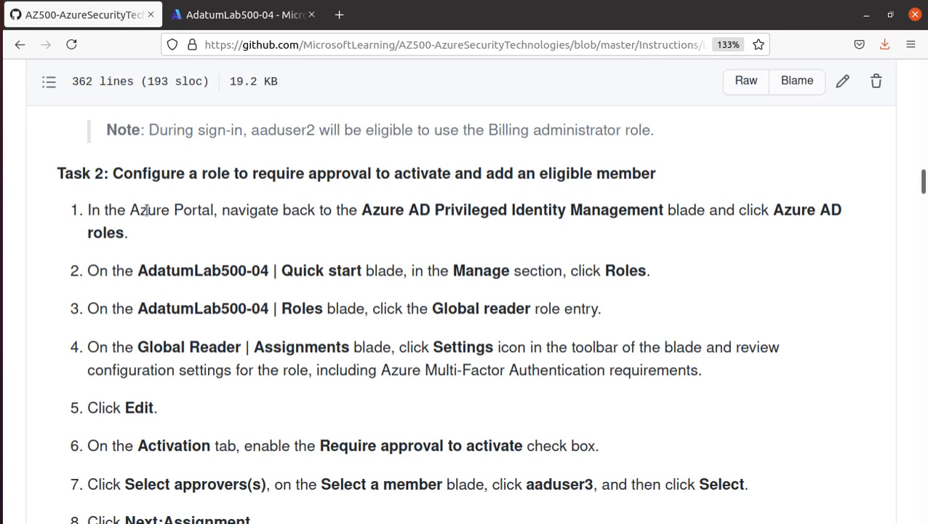
left_click_drag(362, 209, 655, 218)
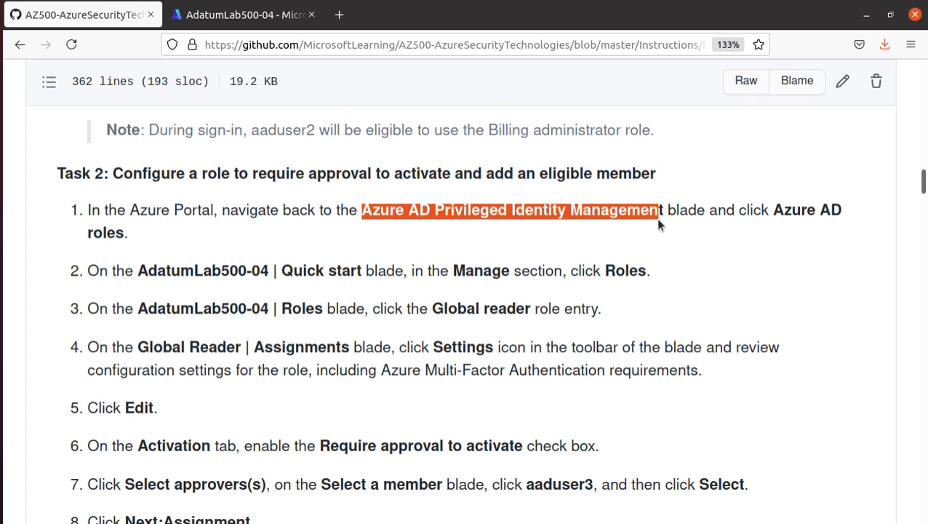
scroll(235, 265, "down", 1)
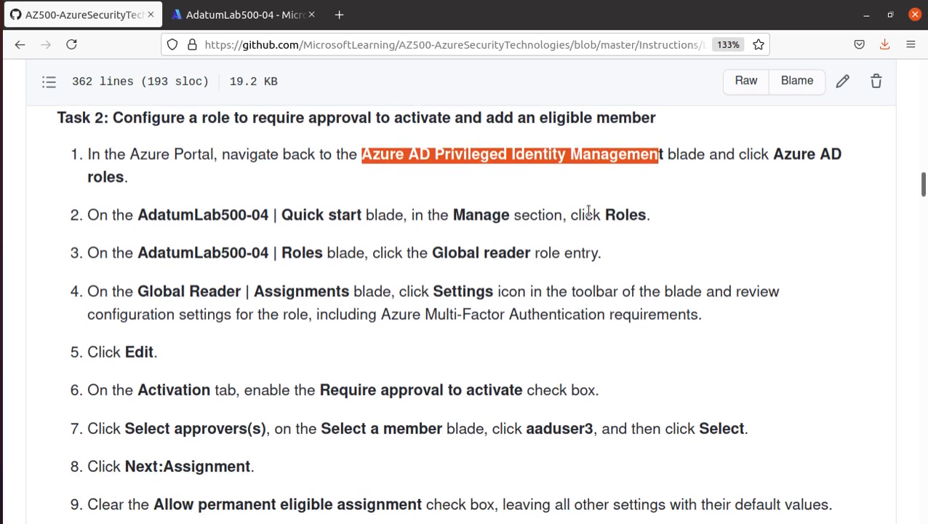
left_click_drag(605, 215, 637, 215)
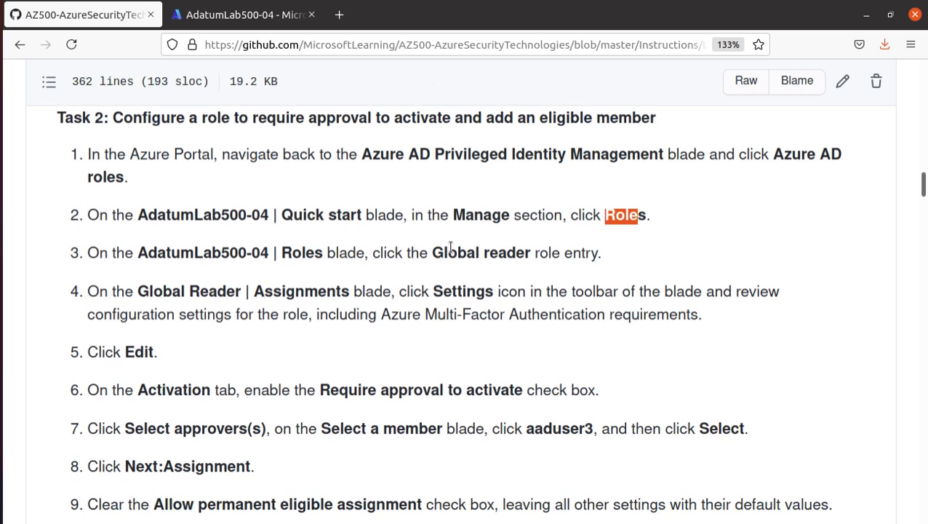
left_click_drag(447, 253, 532, 251)
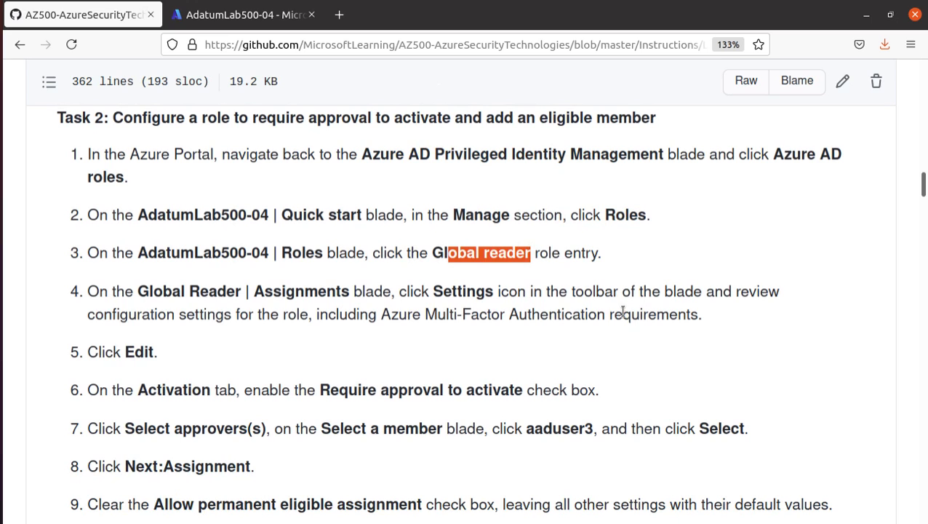
- Back in the Azure portal, search the AdatumLab500-04 roles for "glo" and open the Global Reader role
left_click(249, 18)
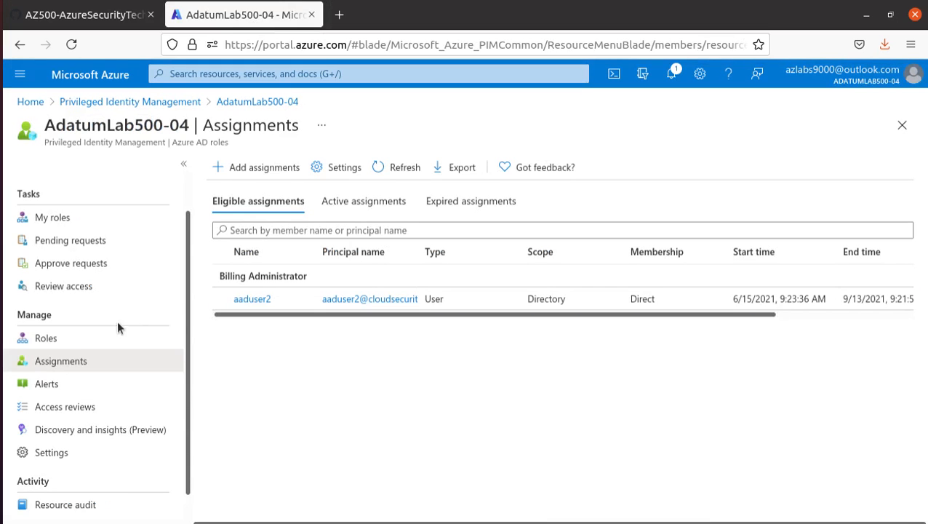
left_click(61, 335)
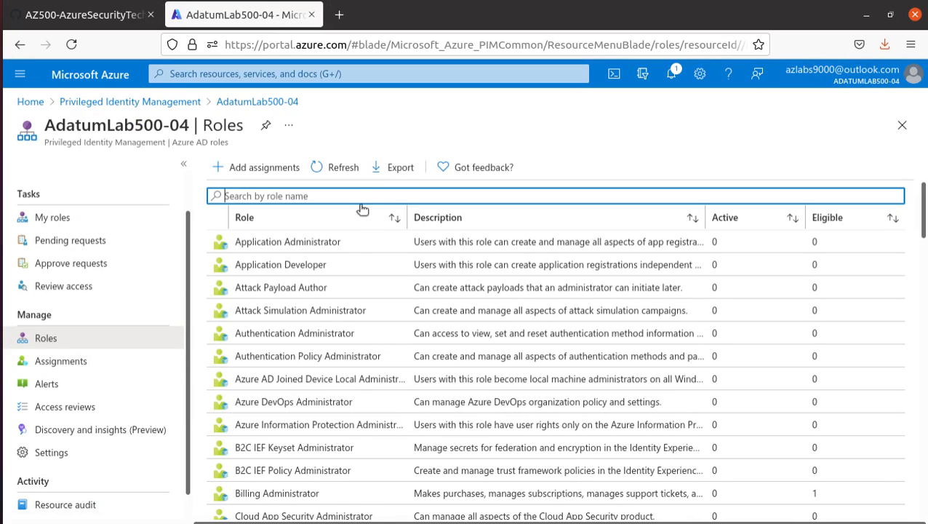
type("g")
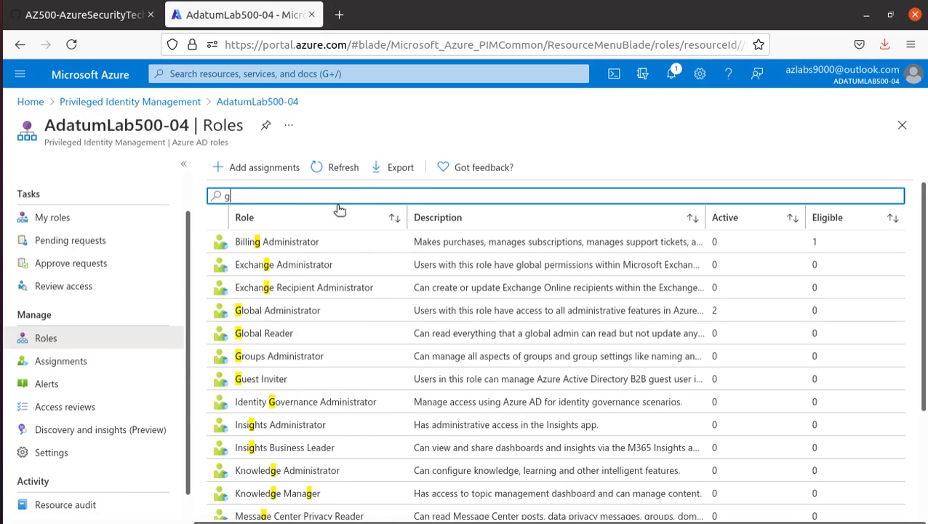
type("lo")
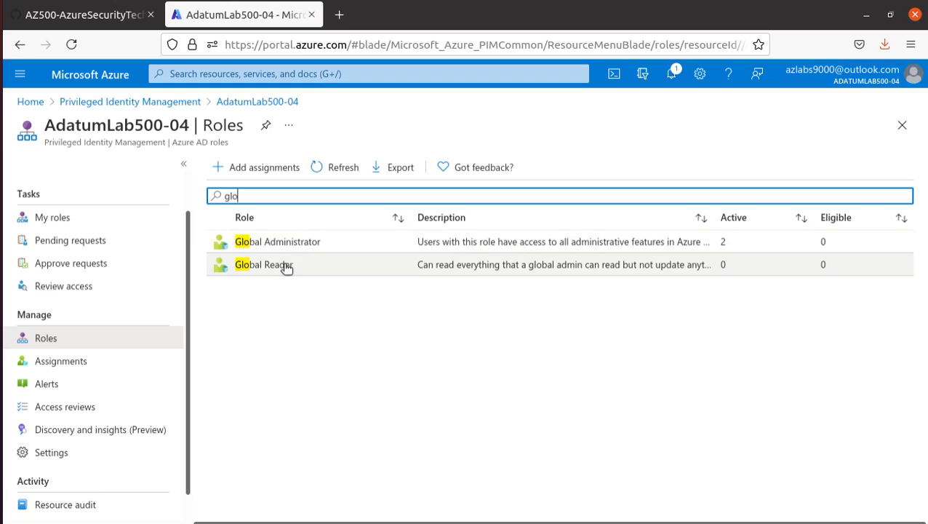
left_click(286, 266)
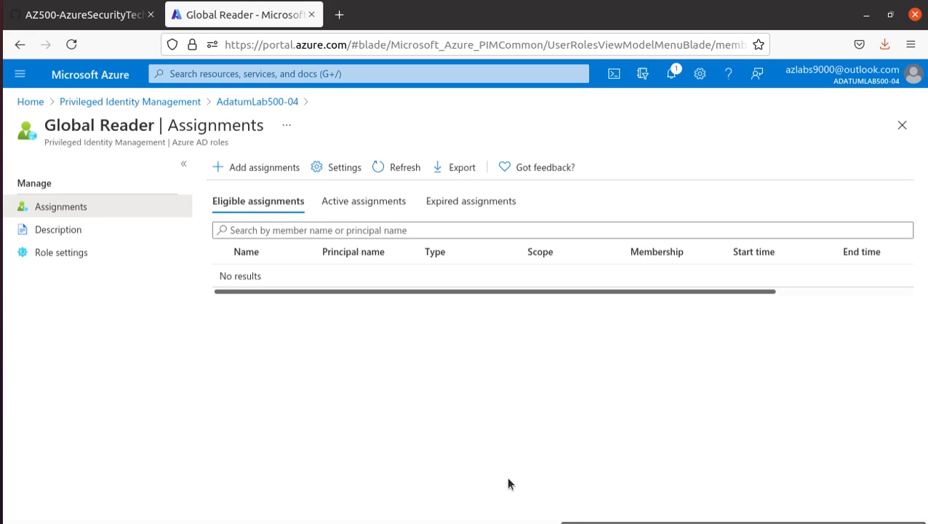
- Read Task 2 step 4 in the lab instructions and review Global Reader's activation, assignment and notification settings in the Azure portal
left_click(87, 16)
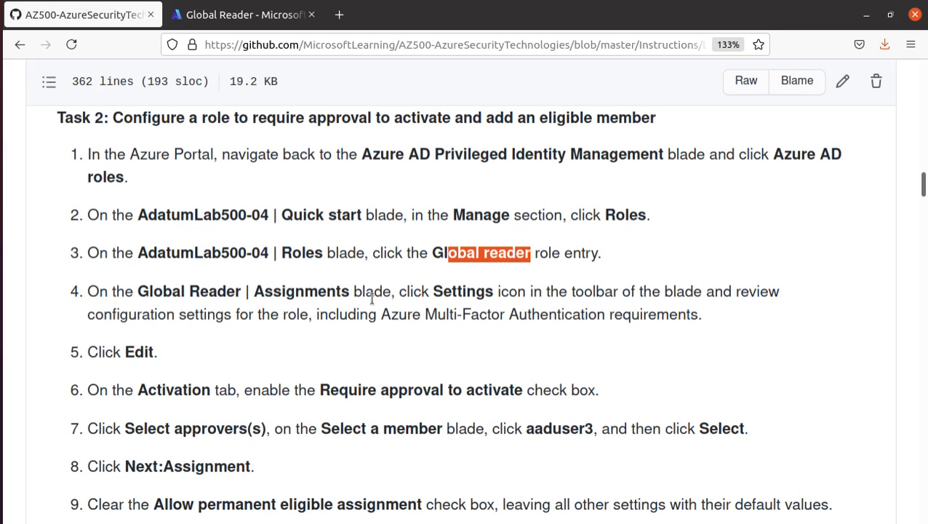
left_click_drag(248, 291, 810, 325)
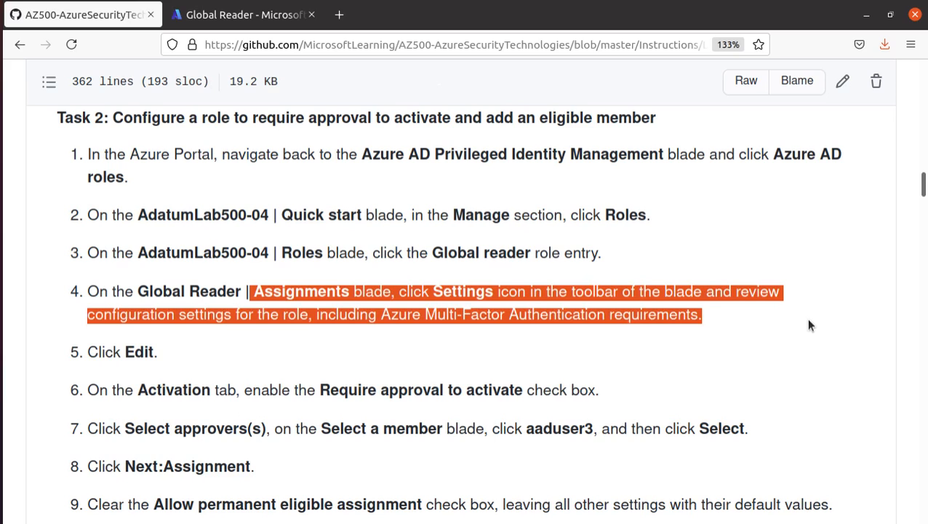
left_click(243, 26)
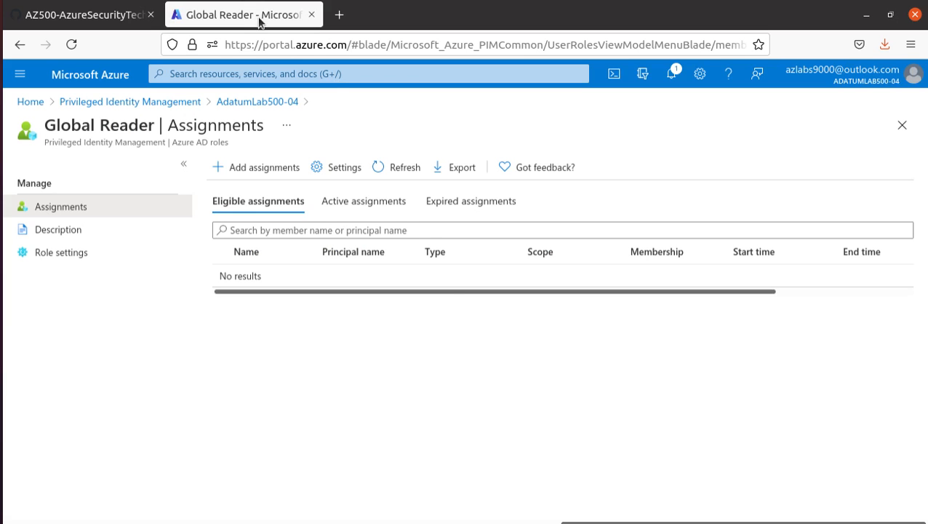
left_click(103, 251)
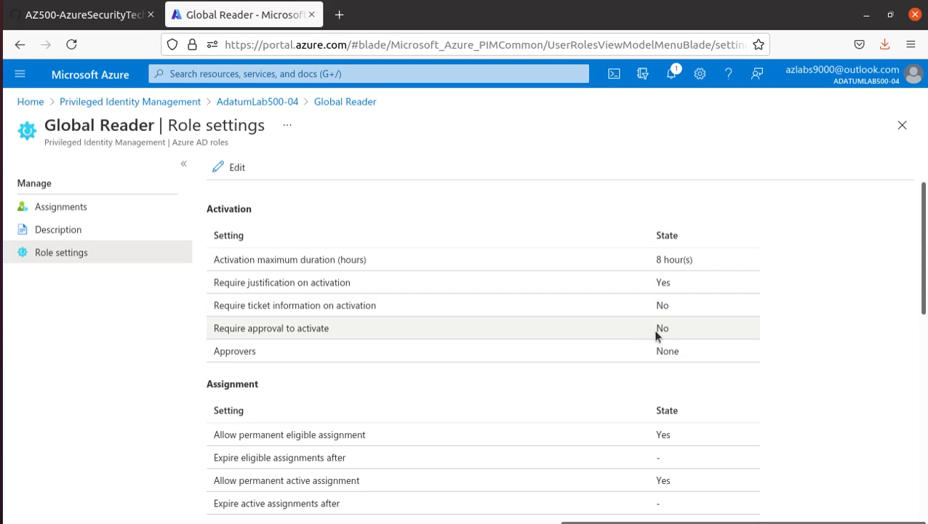
scroll(640, 335, "down", 2)
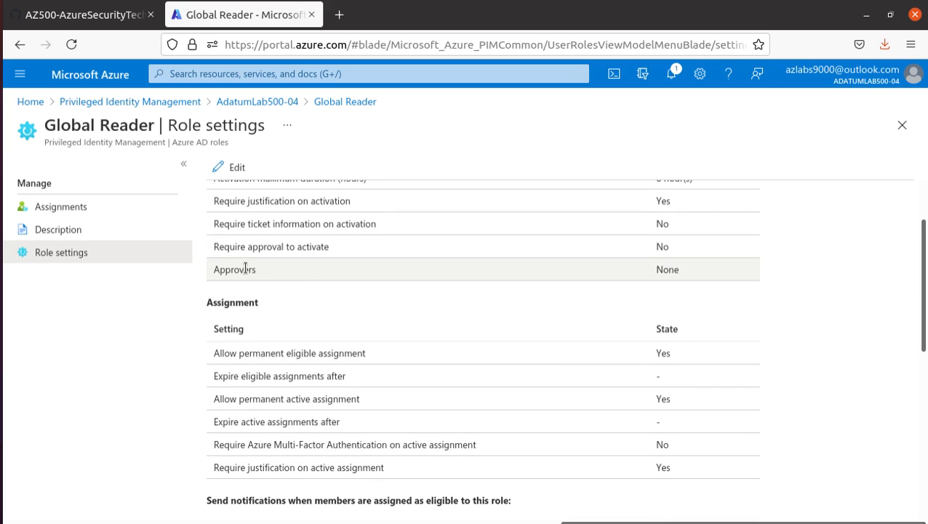
scroll(641, 283, "down", 2)
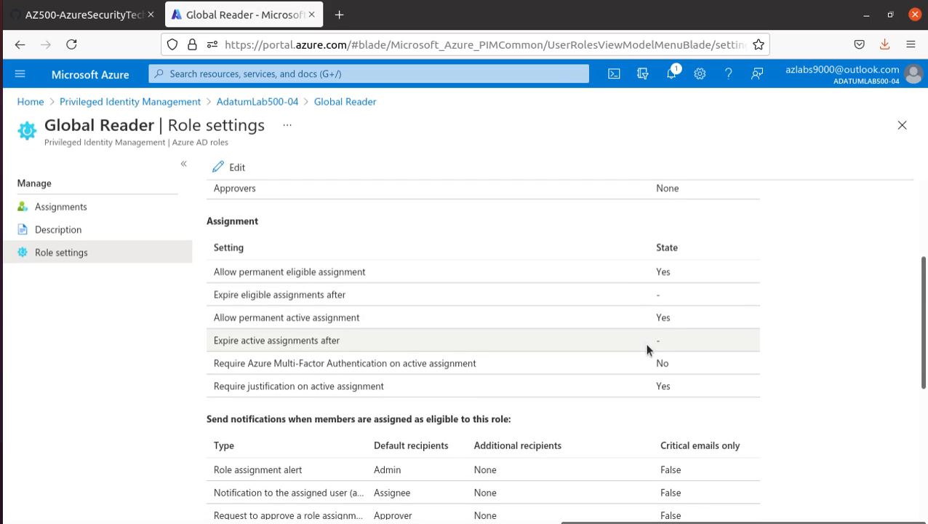
scroll(556, 377, "down", 6)
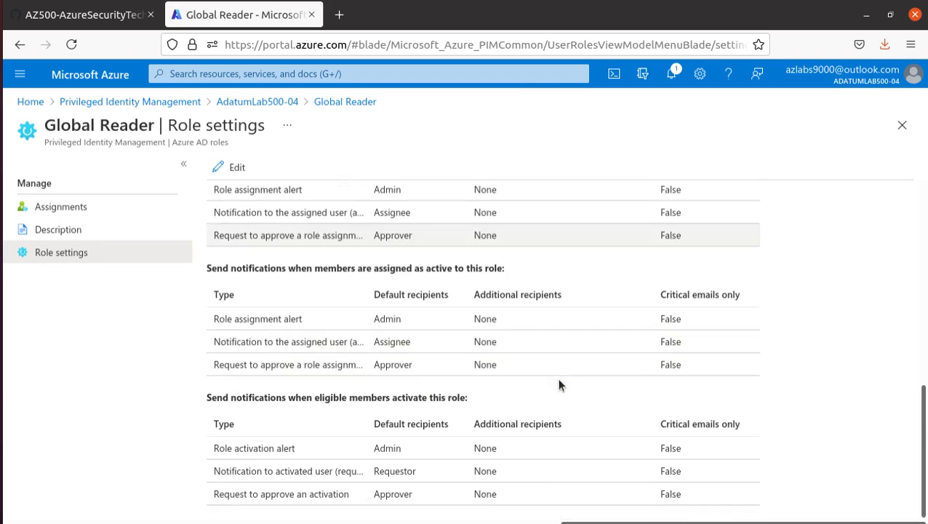
scroll(559, 376, "up", 10)
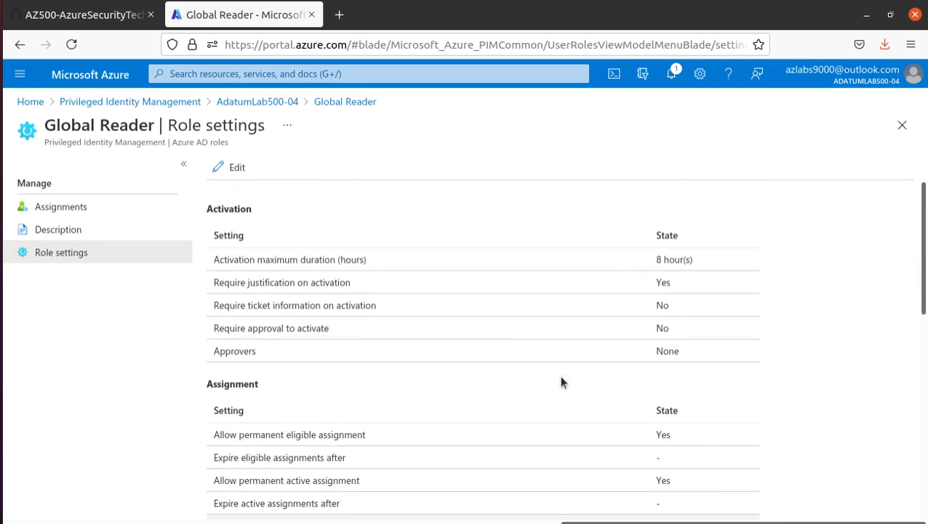
- Following lab steps 5 and 6, edit the Global Reader role settings in the Azure portal and enable Require approval to activate
left_click(79, 16)
scroll(399, 458, "down", 4)
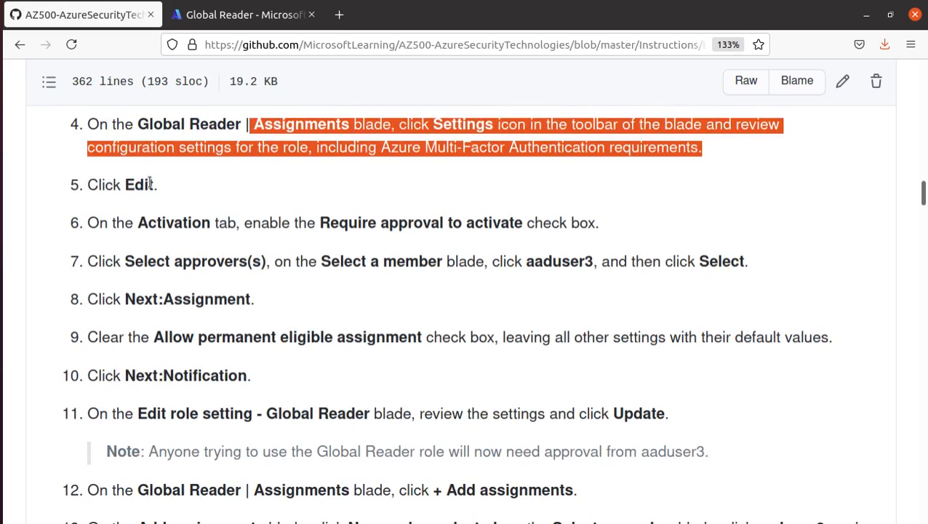
left_click_drag(315, 227, 536, 228)
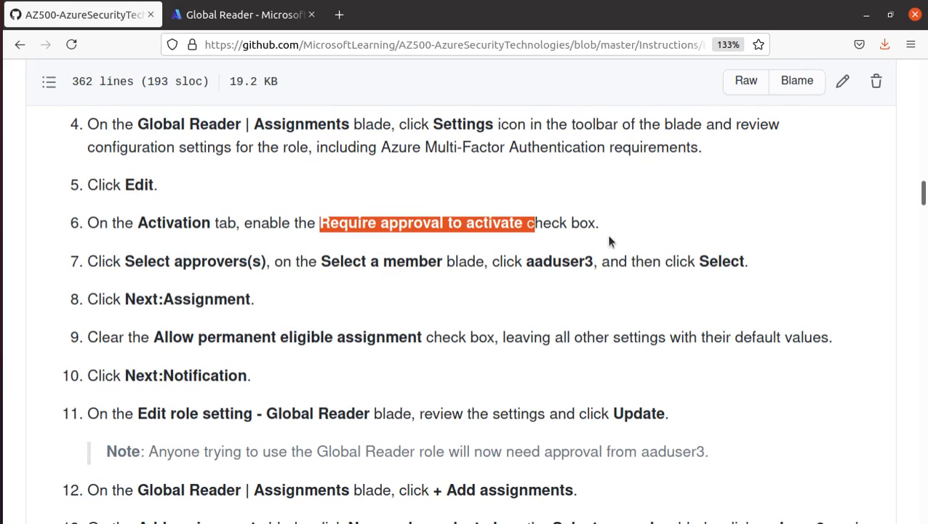
left_click(212, 22)
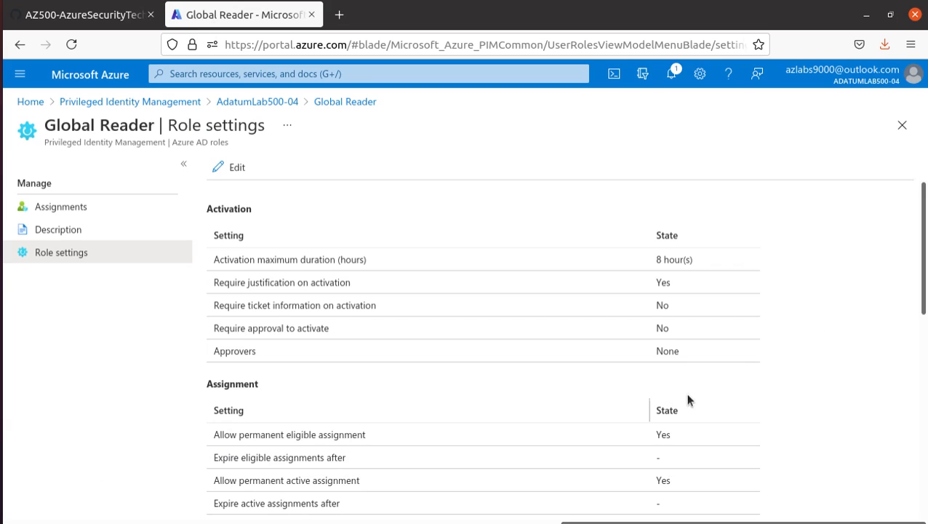
left_click(230, 168)
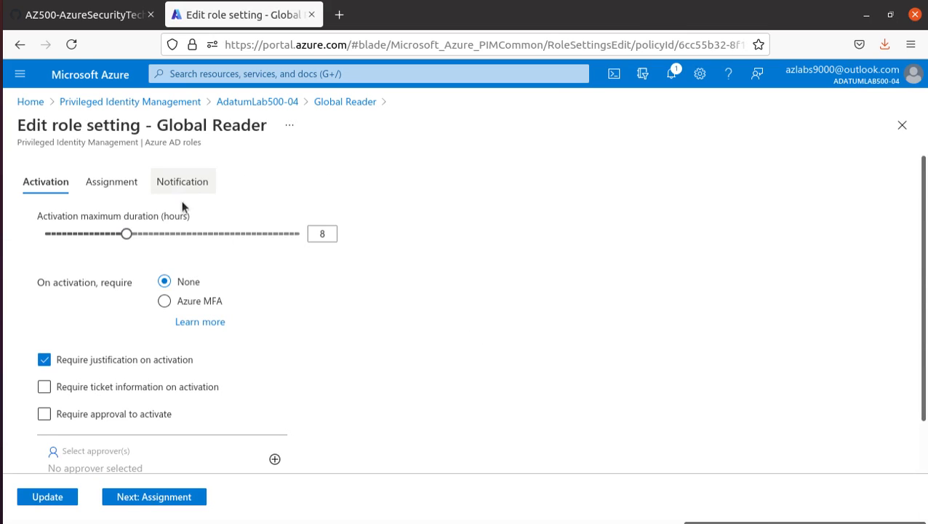
scroll(379, 325, "down", 1)
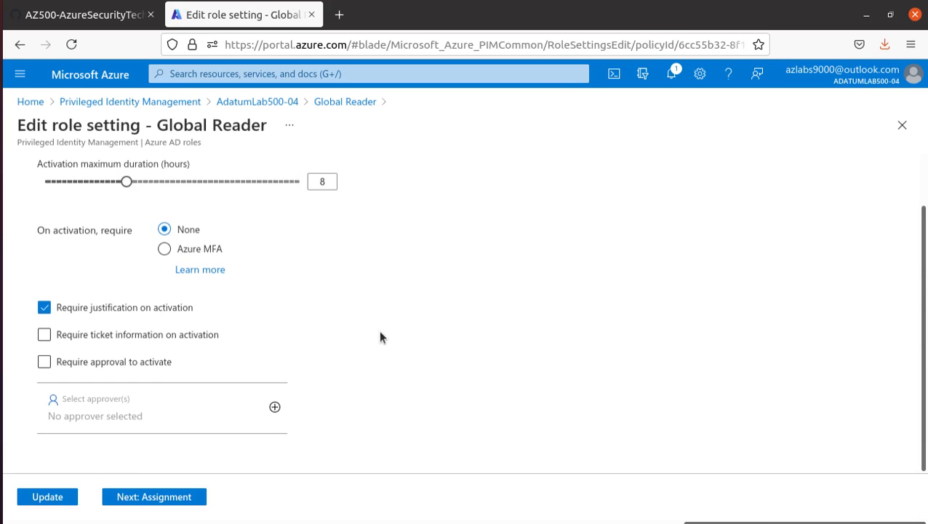
left_click(45, 362)
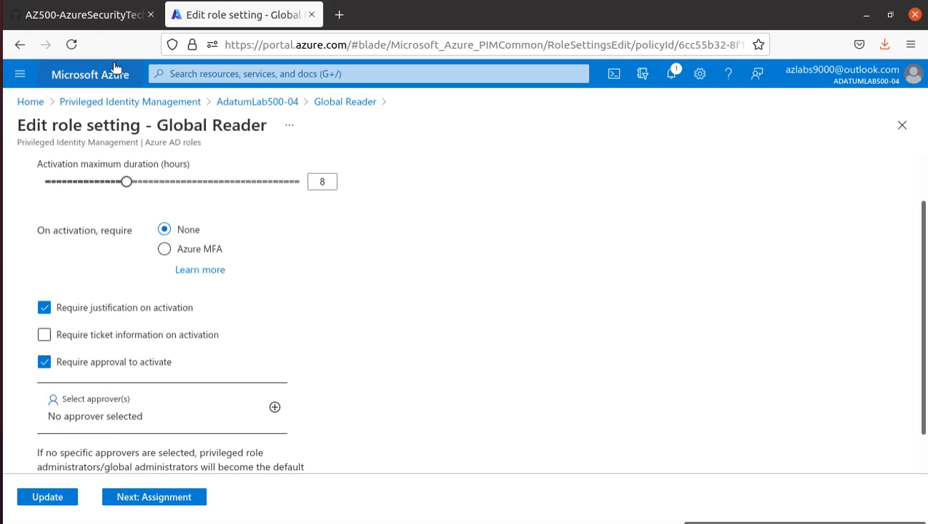
- Check step 7 of the lab instructions and set aaduser3 as the approver for Global Reader activation in the Azure portal
left_click(87, 14)
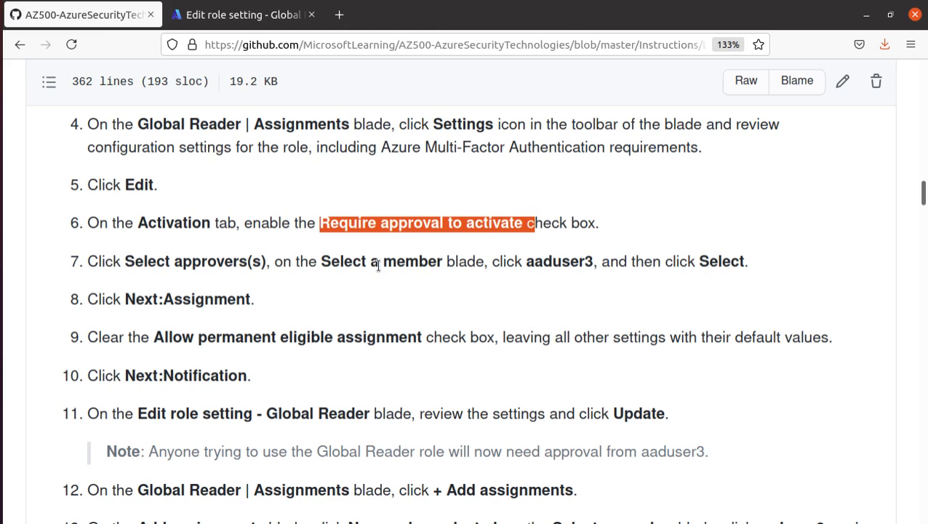
left_click_drag(525, 261, 595, 260)
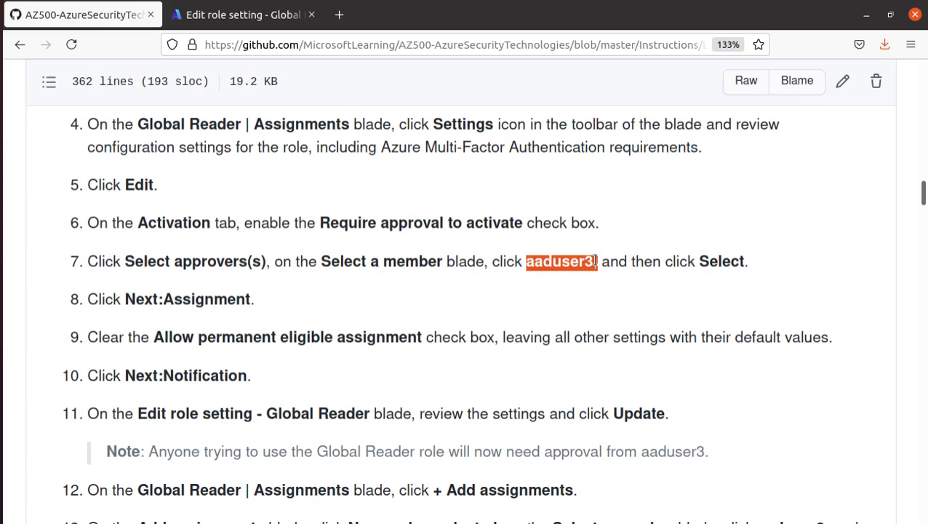
left_click(228, 16)
left_click(151, 415)
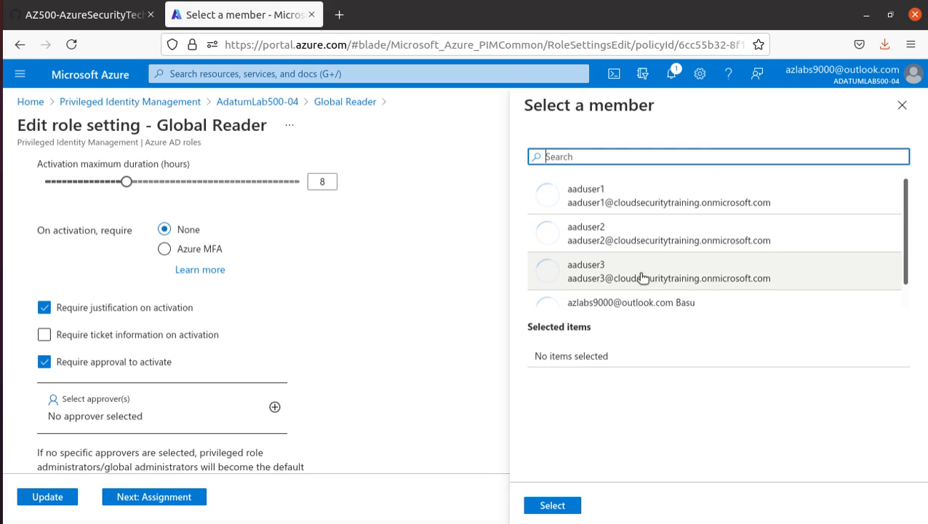
left_click(642, 275)
left_click(551, 506)
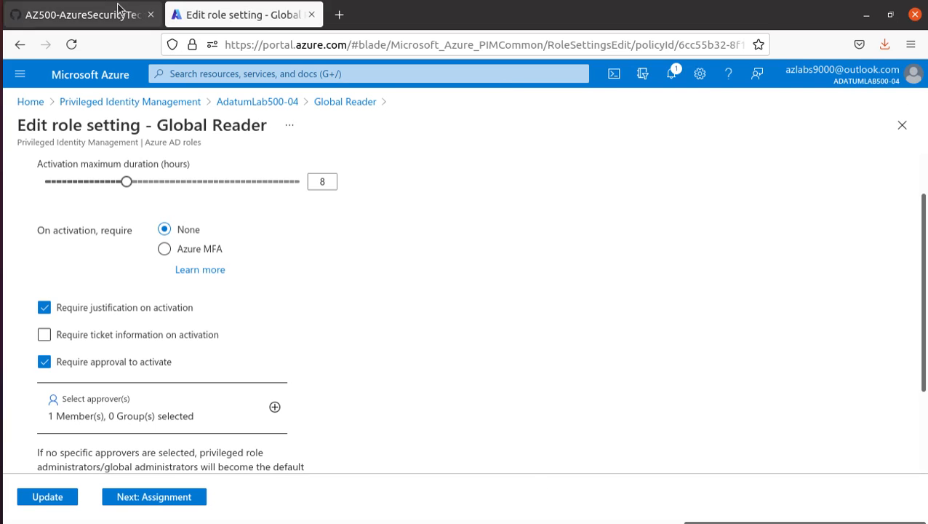
- Check step 8 of the lab instructions and advance to the Assignment settings of the Global Reader role in the Azure portal
left_click(86, 16)
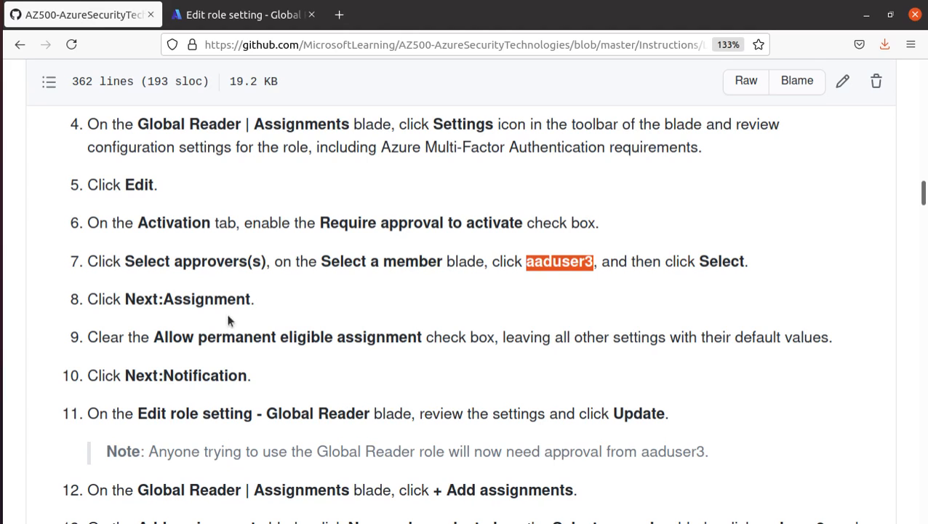
triple_click(146, 299)
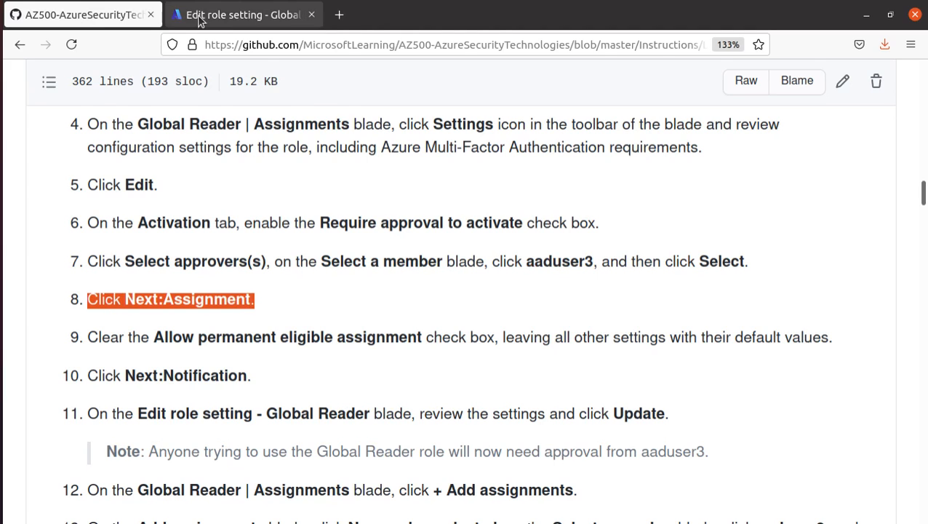
left_click(201, 20)
scroll(245, 335, "down", 1)
left_click(171, 499)
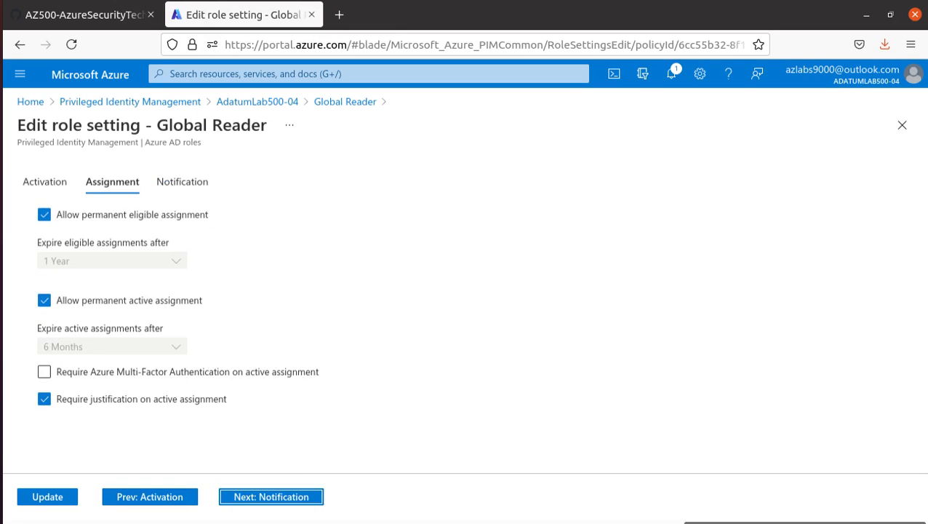
- Read steps 9 and 10 of the lab instructions and advance to Global Reader's Notification settings in the Azure portal
left_click(86, 15)
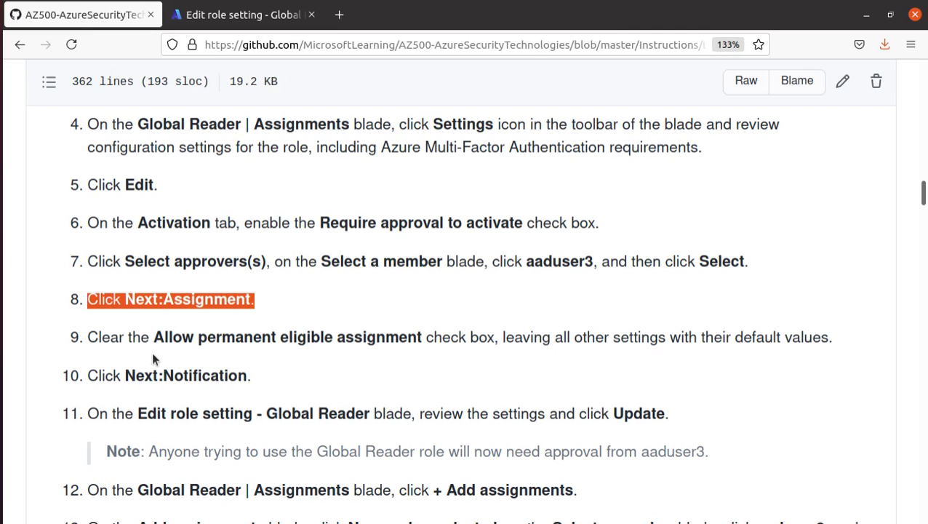
left_click_drag(502, 337, 831, 336)
scroll(187, 404, "down", 5)
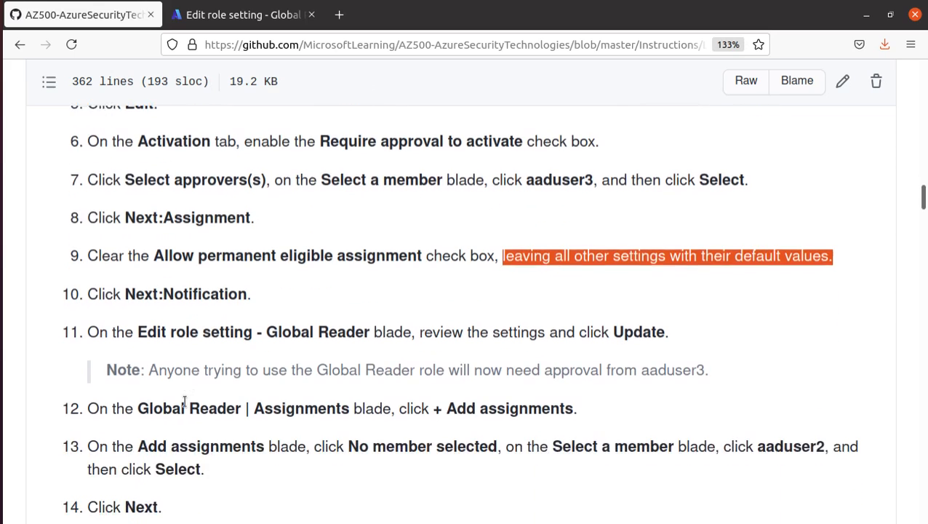
left_click(195, 15)
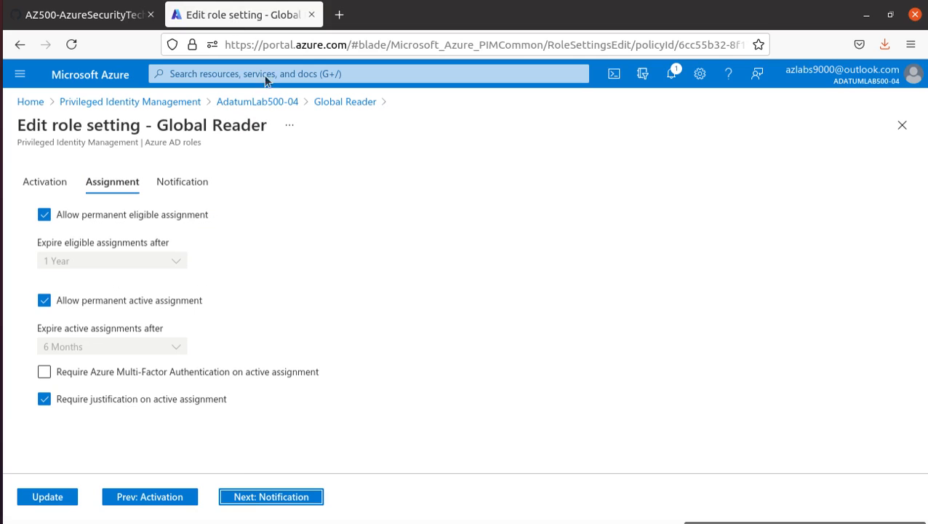
left_click(253, 497)
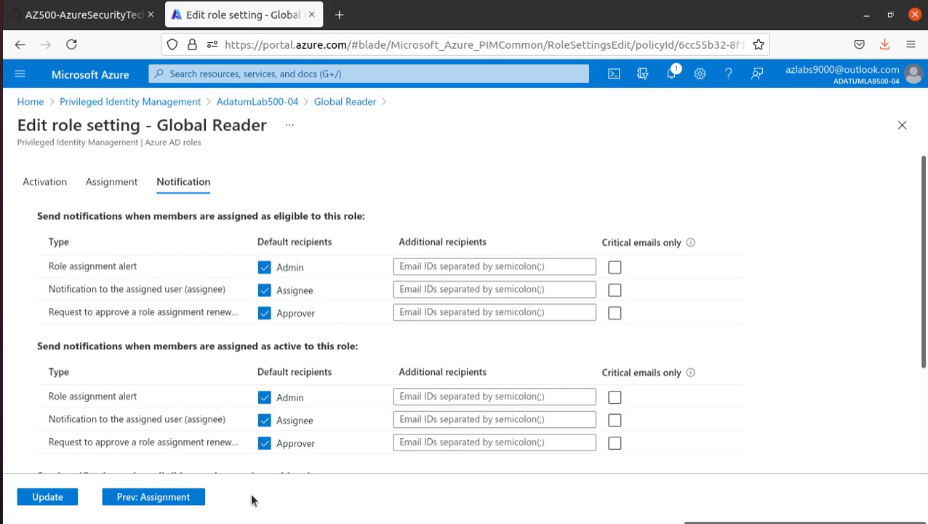
- Check step 11 of the lab instructions, review Global Reader's notification and assignment settings, and update the role settings in the Azure portal
scroll(360, 292, "down", 5)
key("ctrl+Tab")
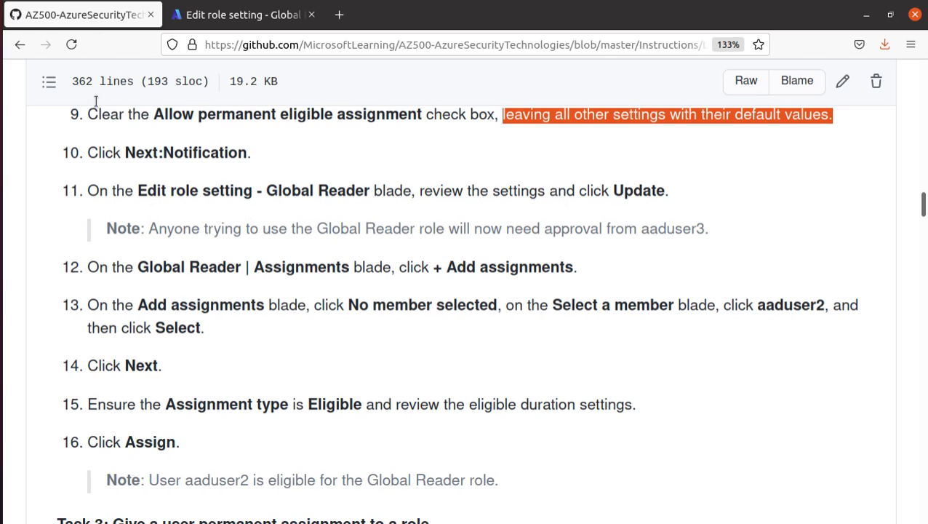
left_click(216, 14)
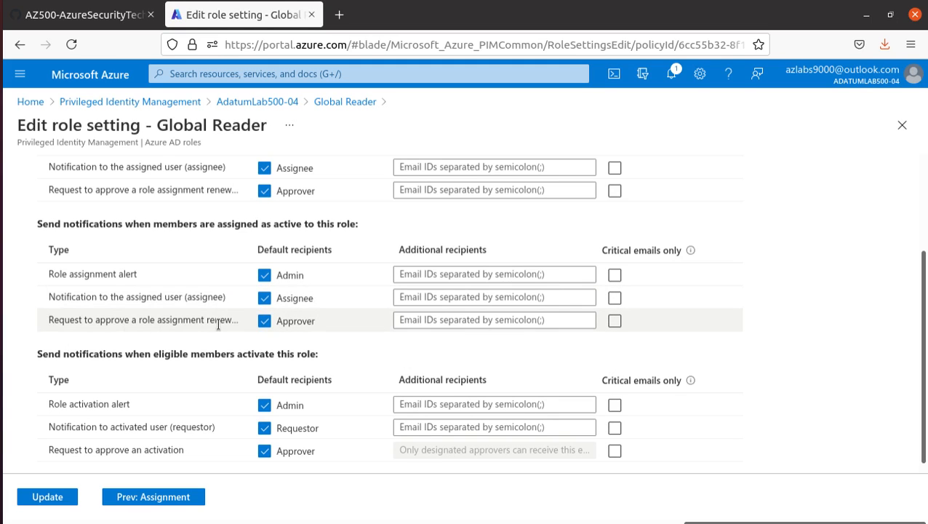
scroll(350, 320, "down", 1)
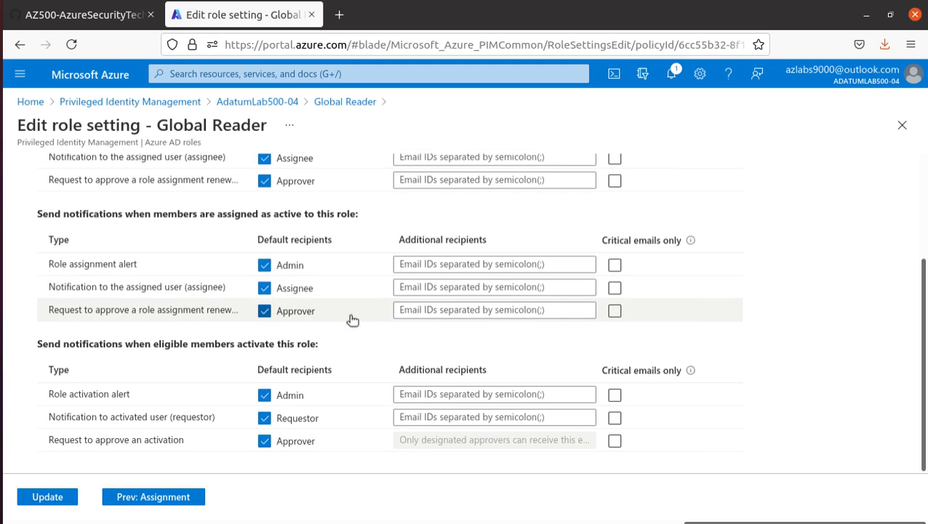
scroll(347, 317, "up", 4)
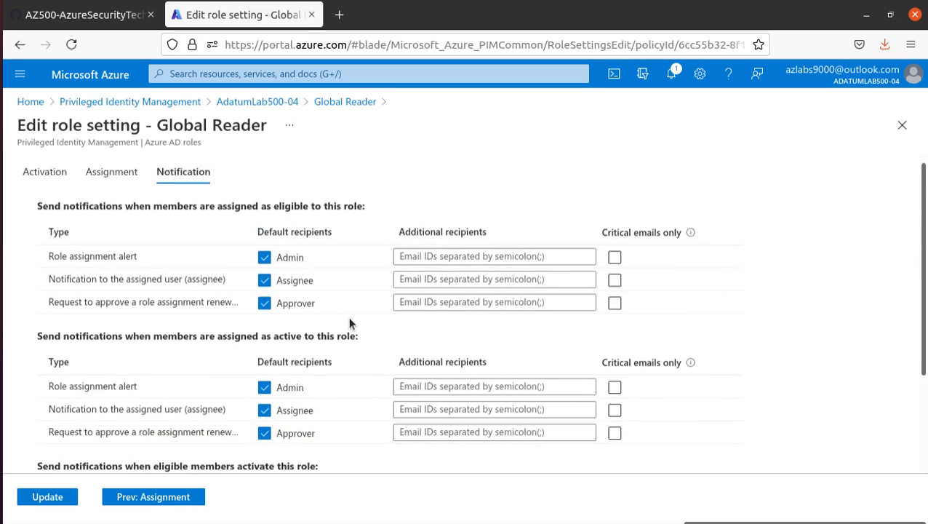
left_click(180, 499)
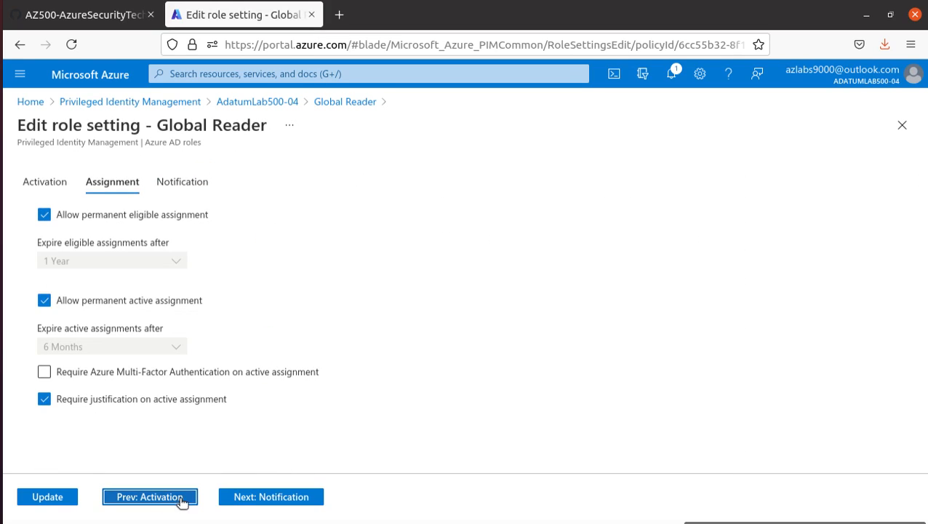
left_click(273, 500)
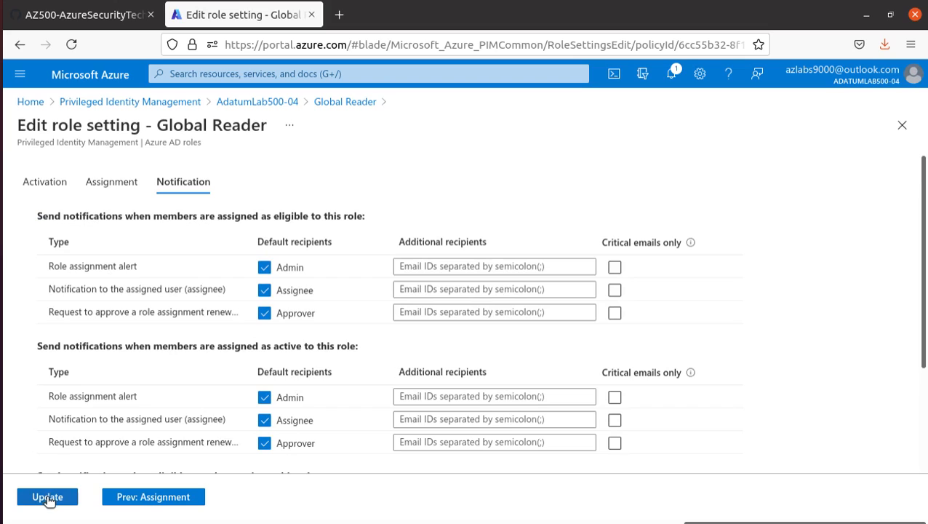
left_click(54, 496)
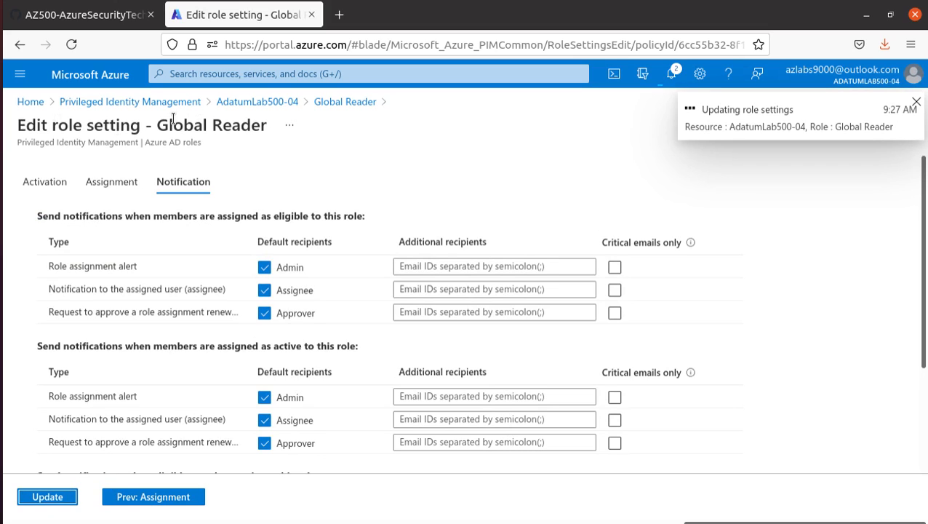
left_click_drag(171, 121, 252, 135)
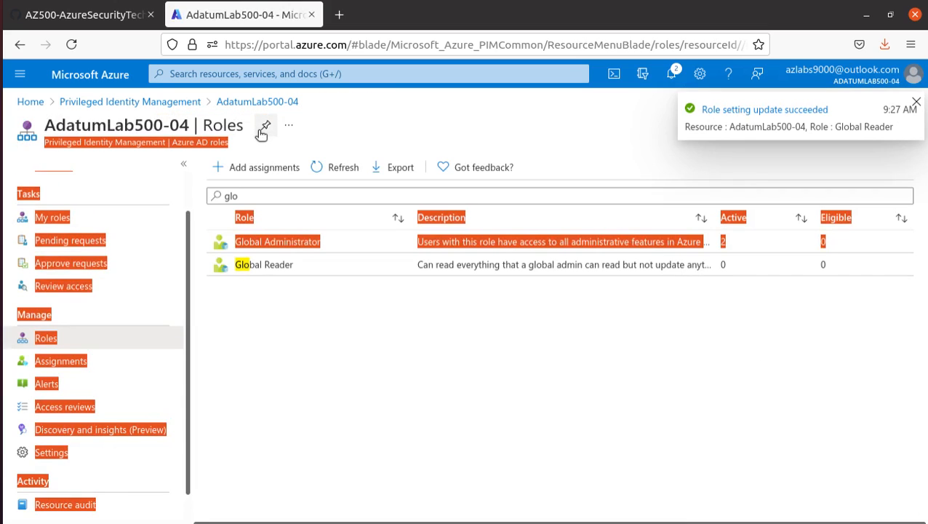
left_click(399, 345)
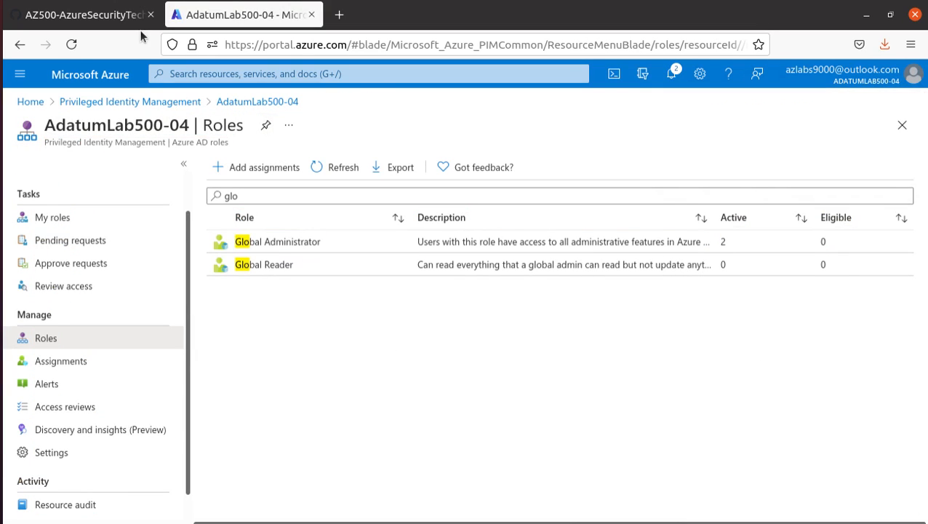
- Read step 12 of the lab instructions and start adding an assignment from the AdatumLab500-04 roles in the Azure portal
left_click(80, 16)
scroll(332, 378, "down", 3)
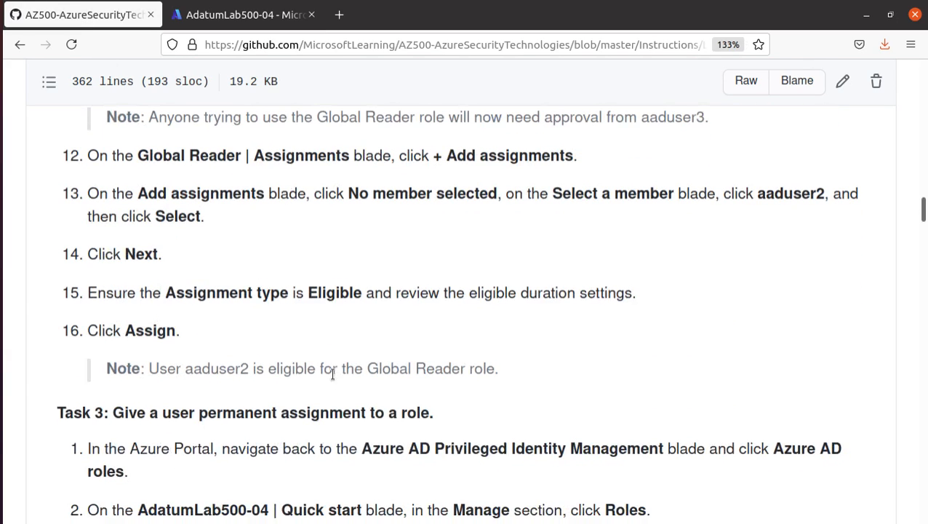
scroll(332, 374, "up", 3)
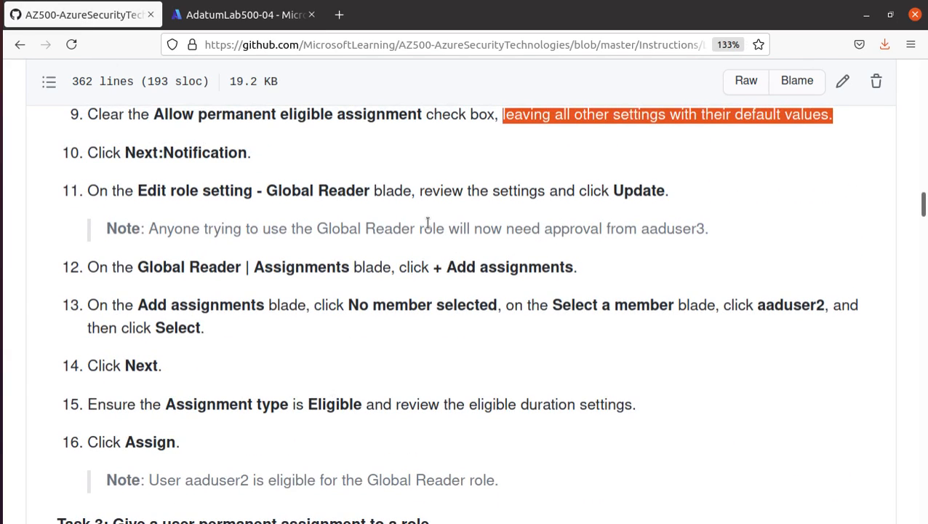
left_click_drag(133, 265, 586, 286)
left_click(234, 16)
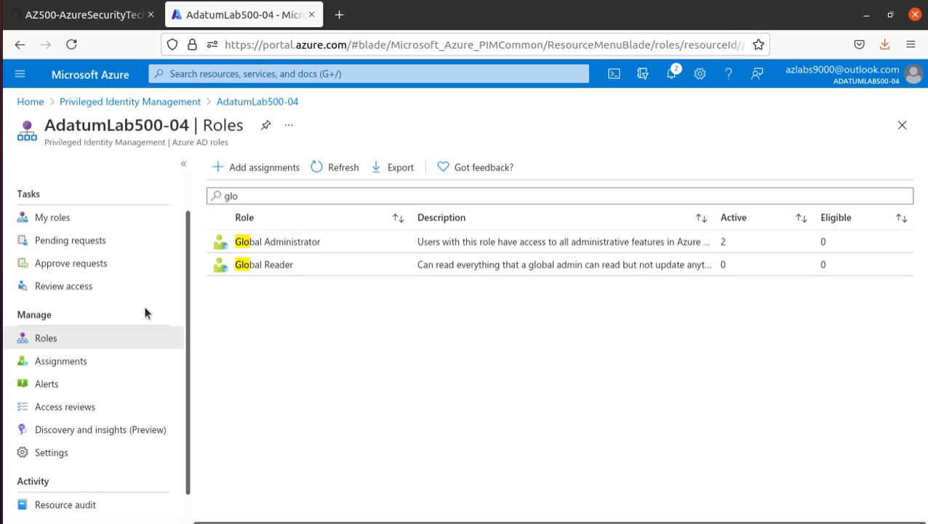
left_click(264, 168)
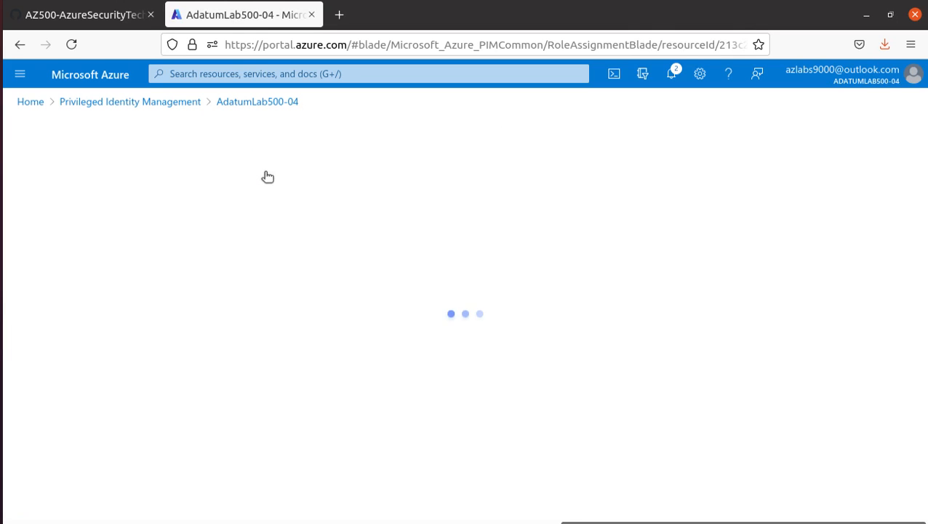
- Following step 13 of the lab instructions, search the roles for "glo" and choose Global Reader for the new assignment in the Azure portal
left_click(80, 17)
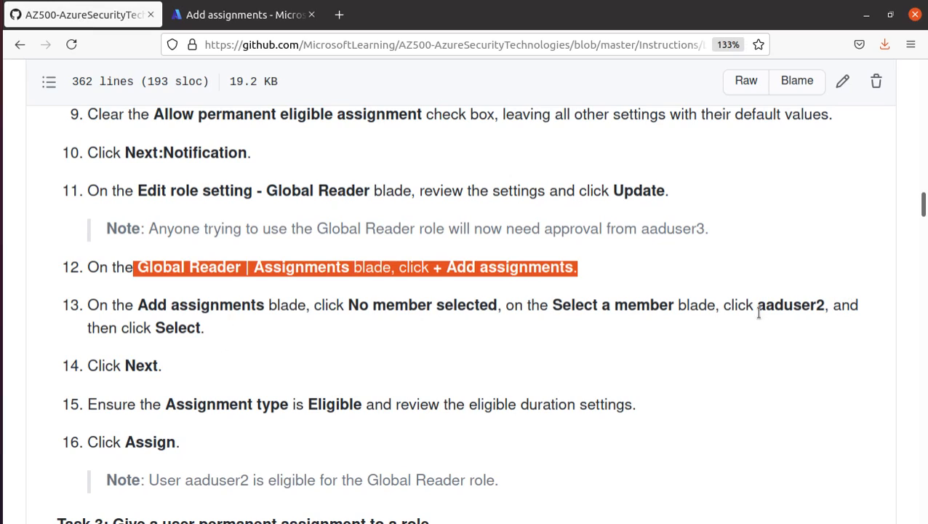
left_click_drag(759, 311, 826, 306)
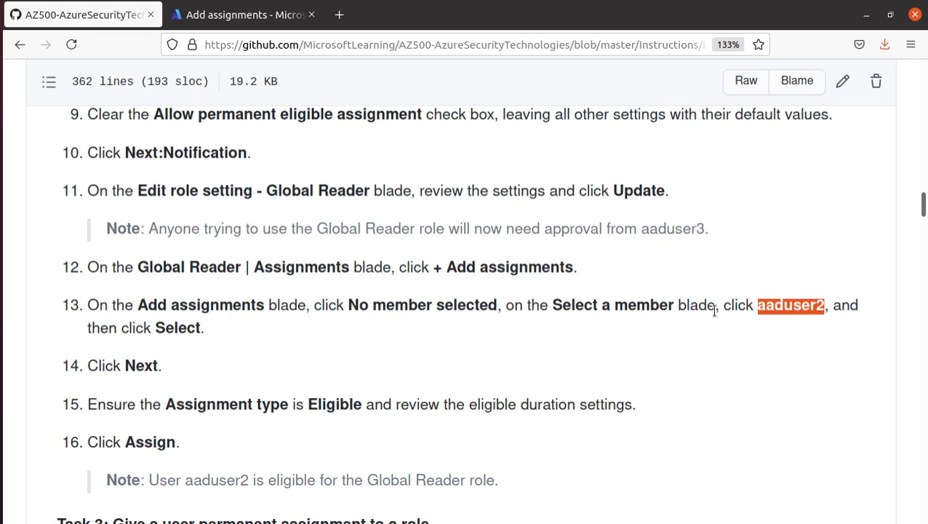
left_click(218, 15)
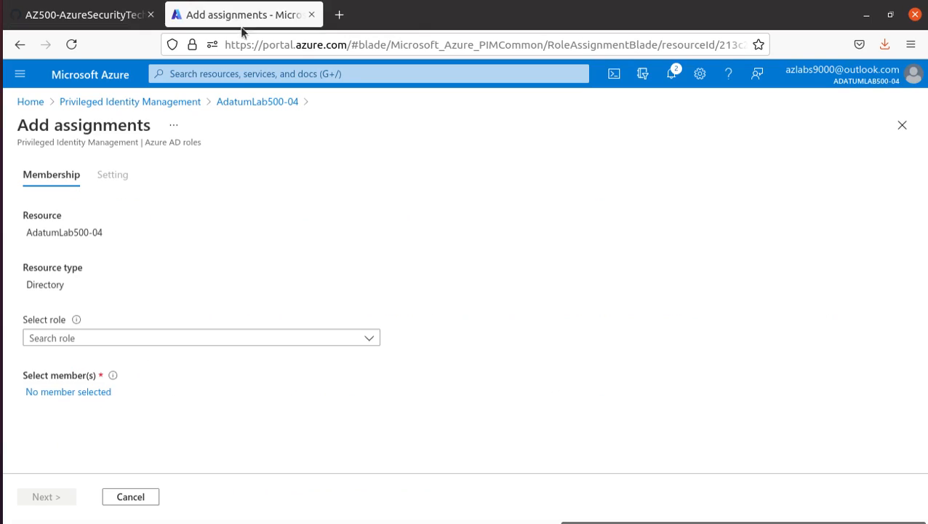
left_click(109, 339)
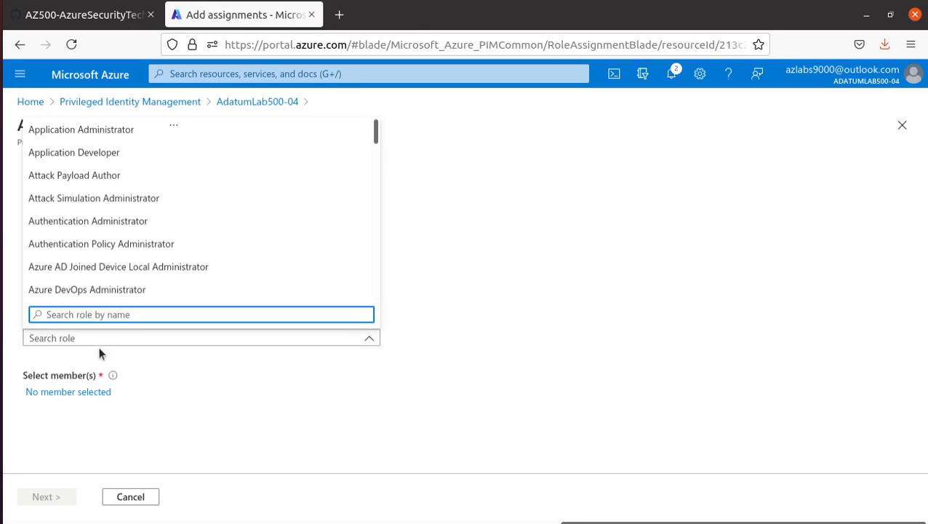
type("gl")
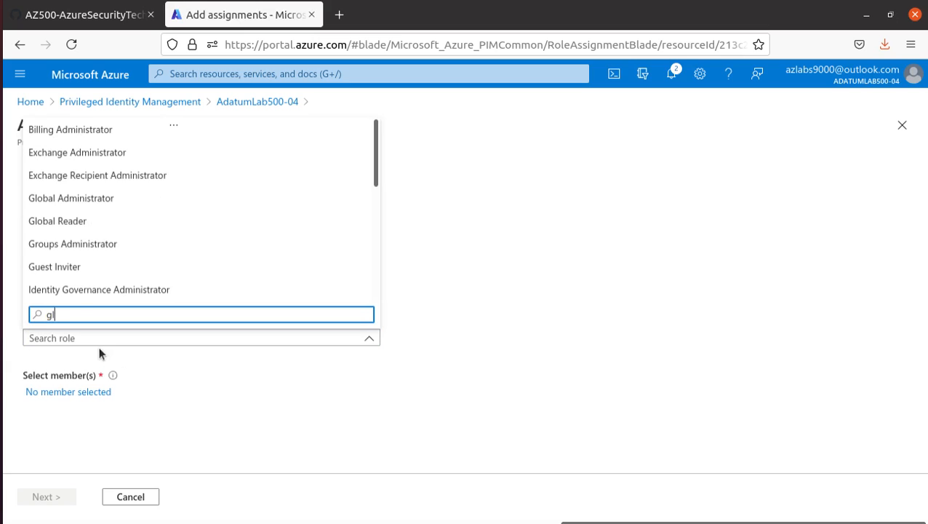
type("o")
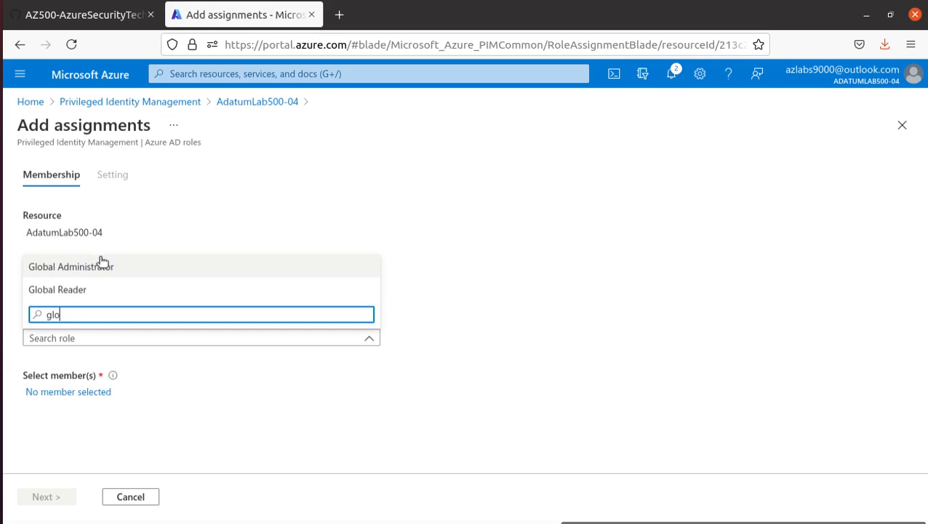
left_click(109, 21)
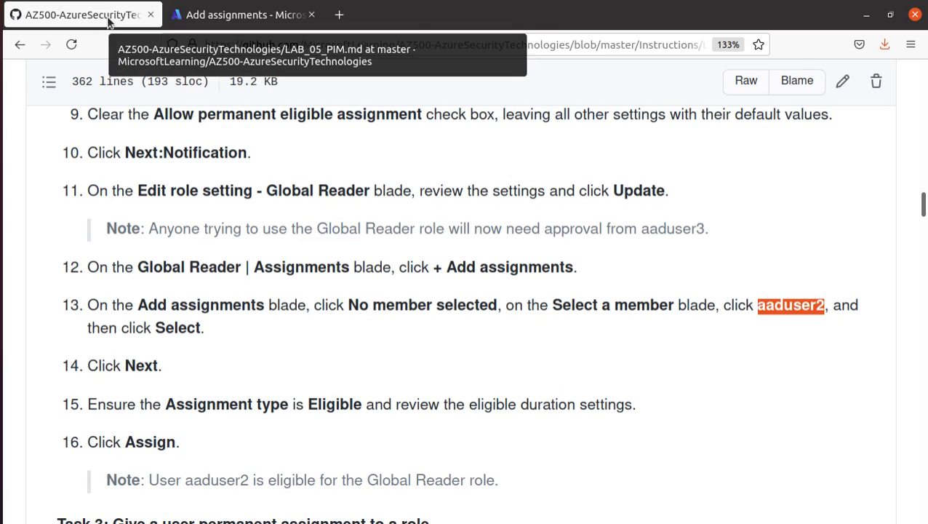
left_click(234, 16)
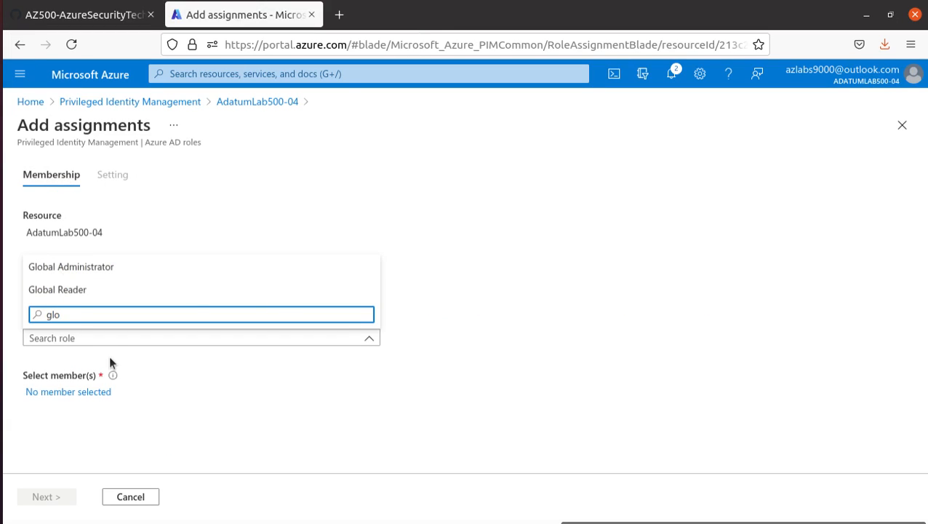
left_click(95, 286)
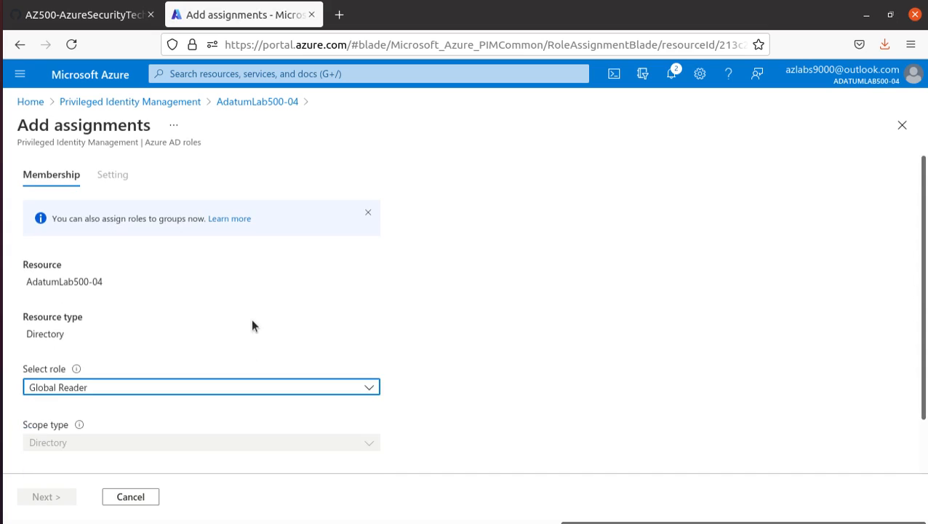
- Select aaduser2 as the member for the Global Reader assignment
scroll(242, 326, "down", 2)
left_click(68, 443)
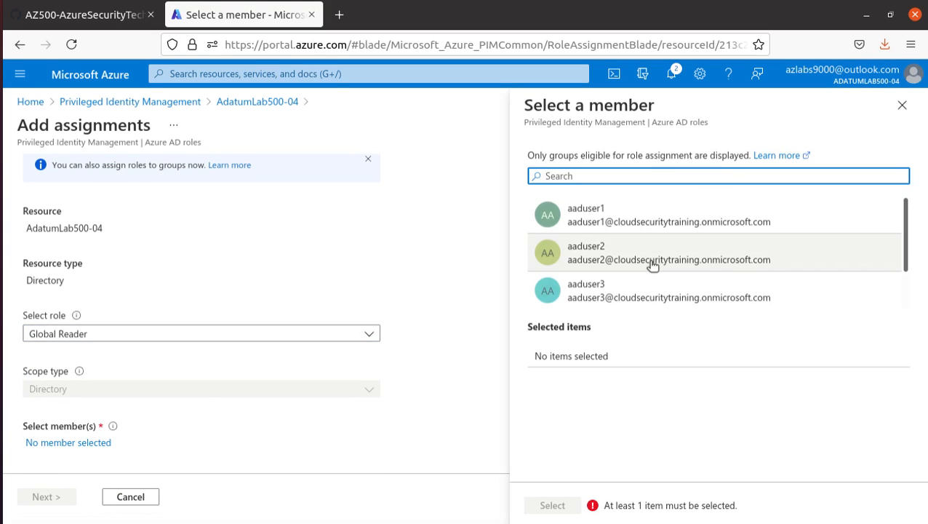
left_click(650, 255)
left_click(542, 512)
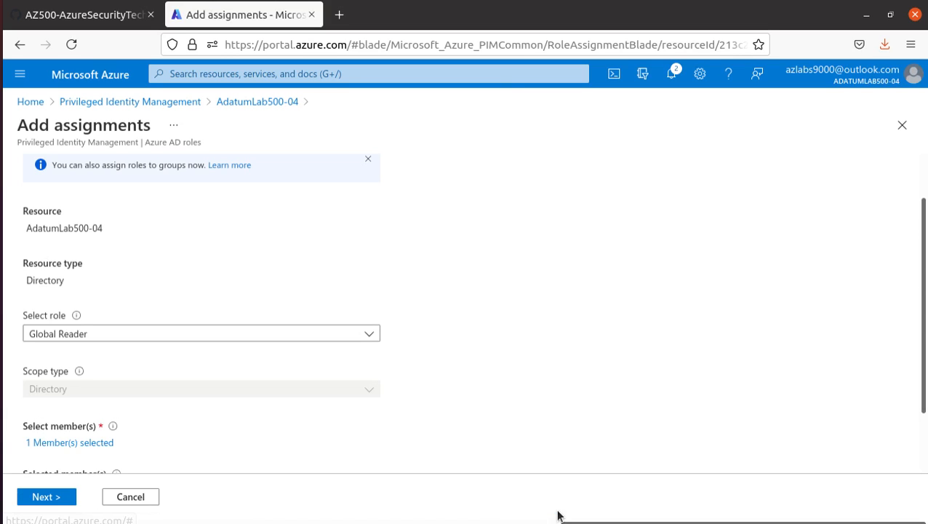
- Read steps 14 to 16 of the lab instructions and continue to the assignment type and duration settings for aaduser2 in the Azure portal
left_click(106, 21)
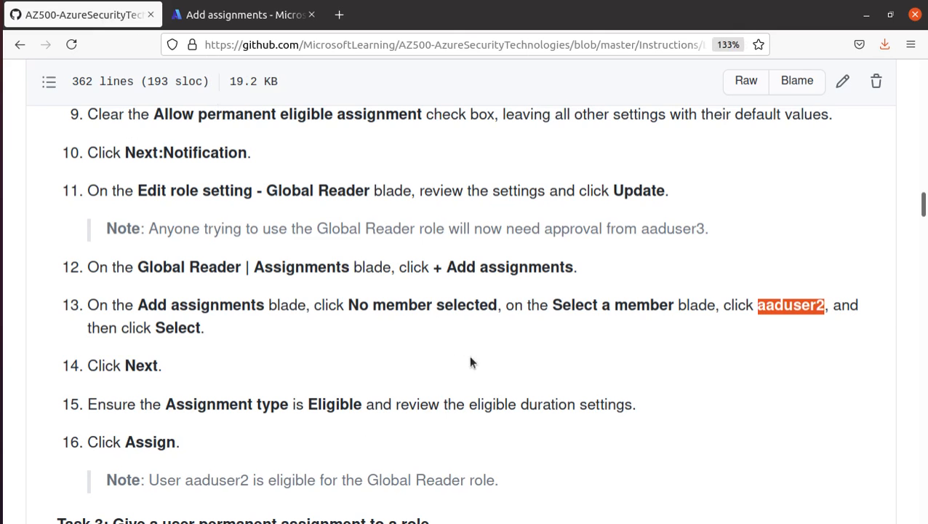
scroll(138, 364, "down", 5)
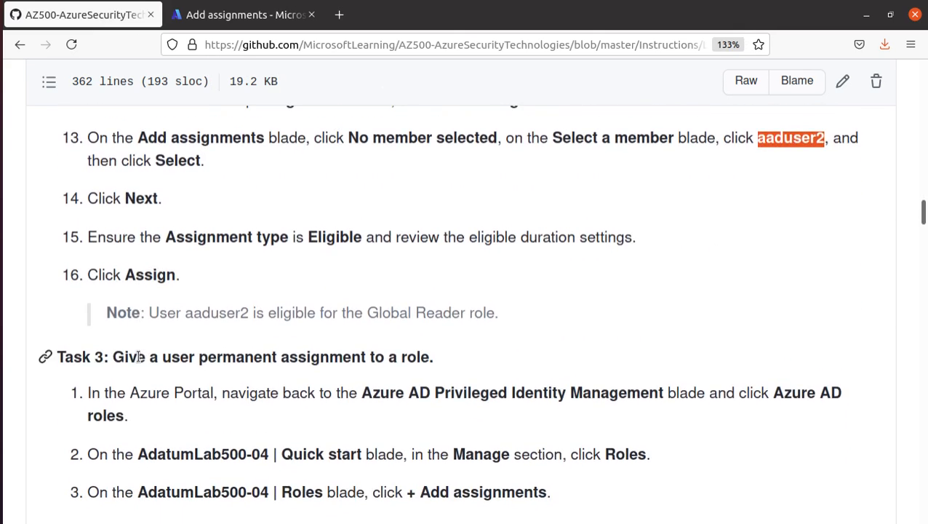
left_click(232, 15)
scroll(161, 341, "down", 2)
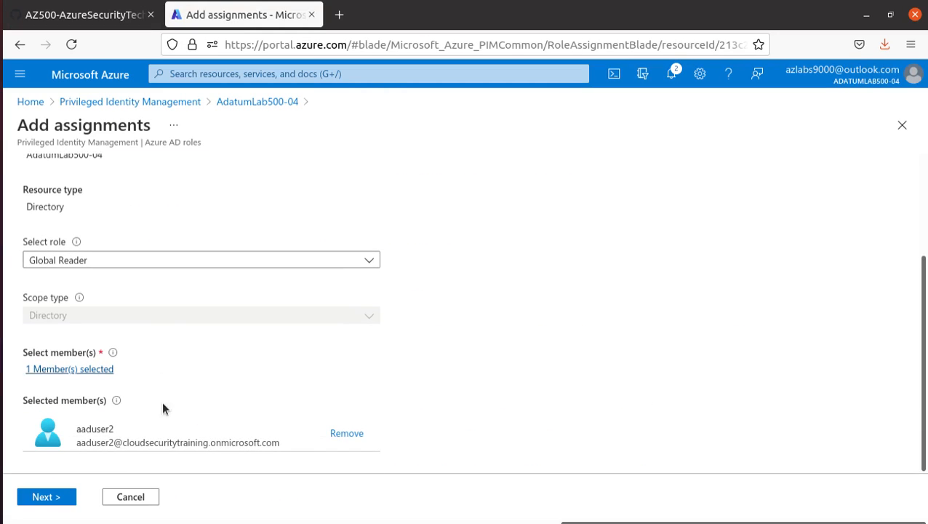
left_click(48, 497)
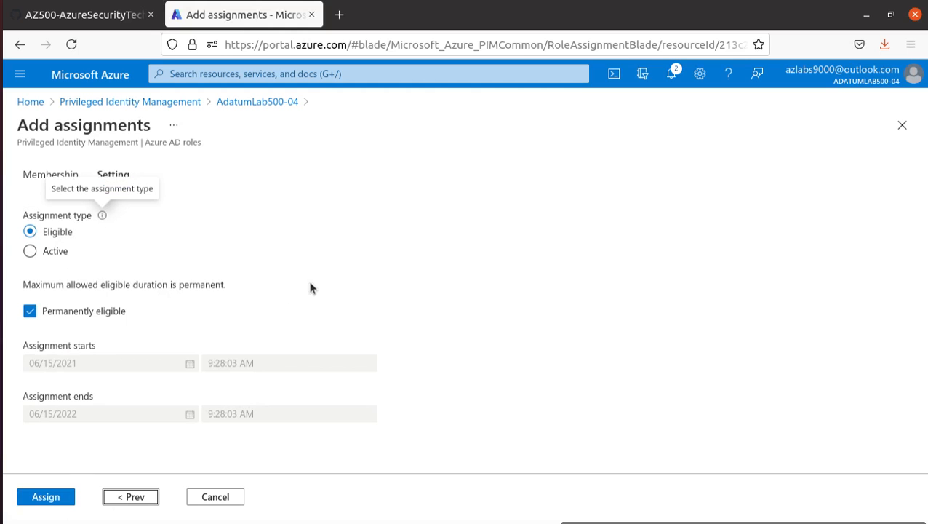
- Assign Global Reader to aaduser2 as permanently eligible, and examine the eligible assignments of AdatumLab500-04 in the Azure portal
left_click(64, 500)
key("ctrl+Page_Up")
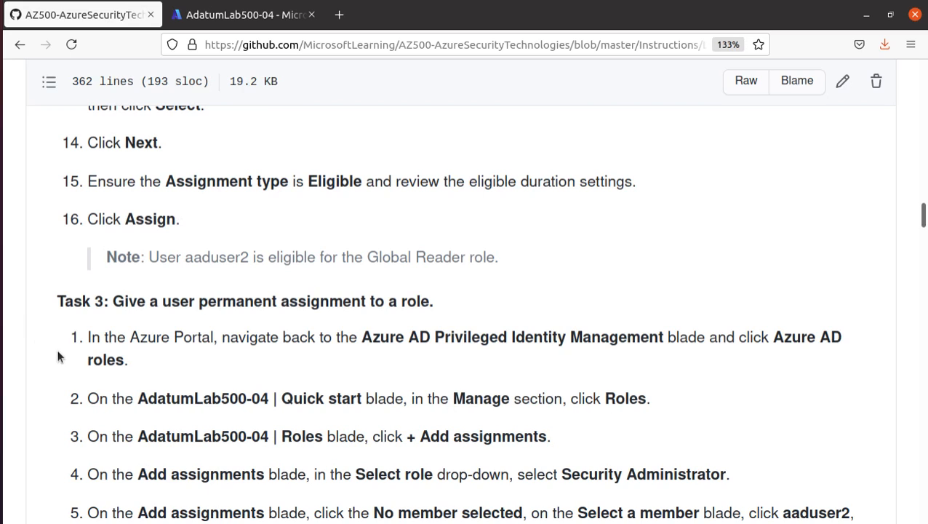
left_click(232, 24)
scroll(62, 298, "down", 1)
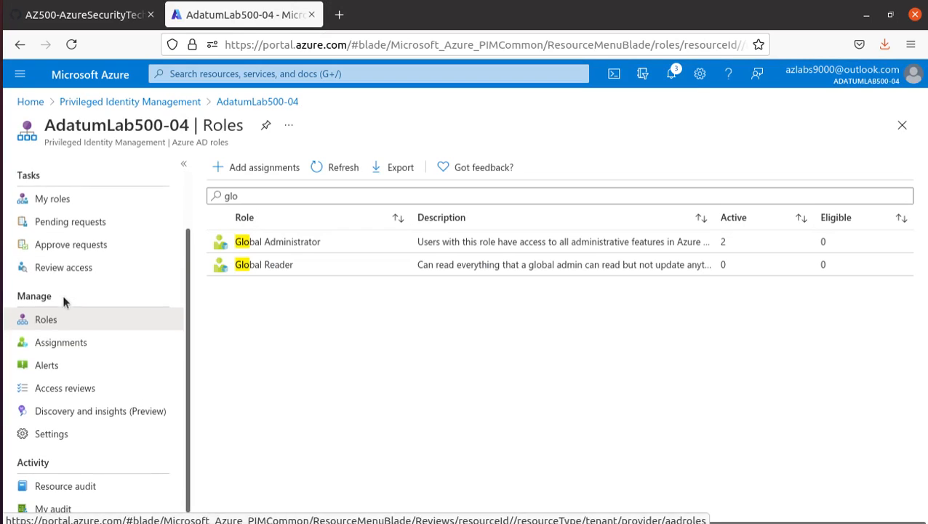
scroll(88, 393, "up", 1)
left_click(91, 382)
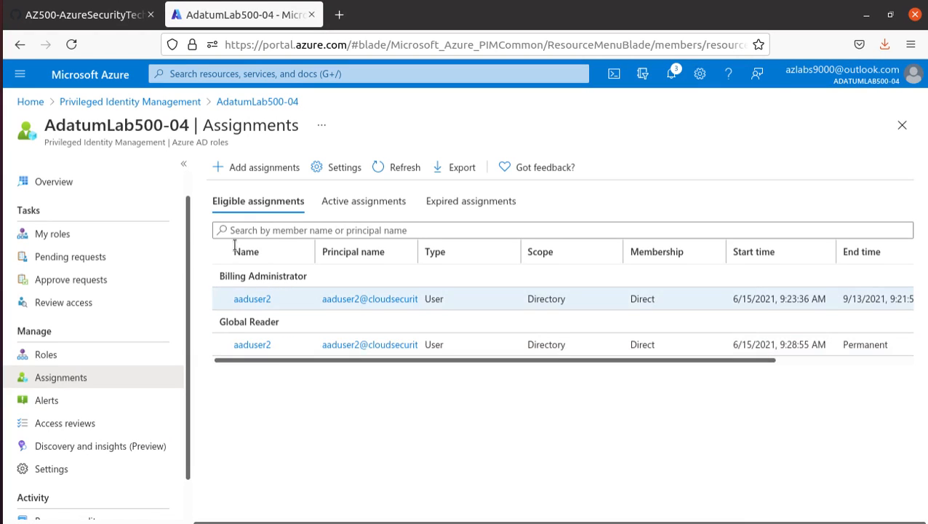
left_click_drag(218, 276, 323, 276)
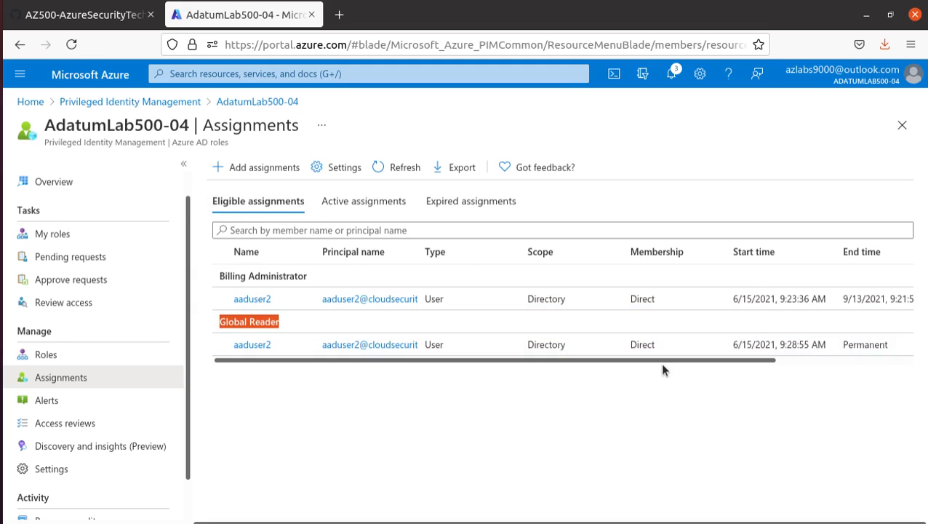
left_click_drag(660, 359, 396, 363)
- Switch to the lab instructions on GitHub and read the Task 3 heading about giving a user permanent assignment to a role
left_click(69, 22)
scroll(256, 343, "down", 4)
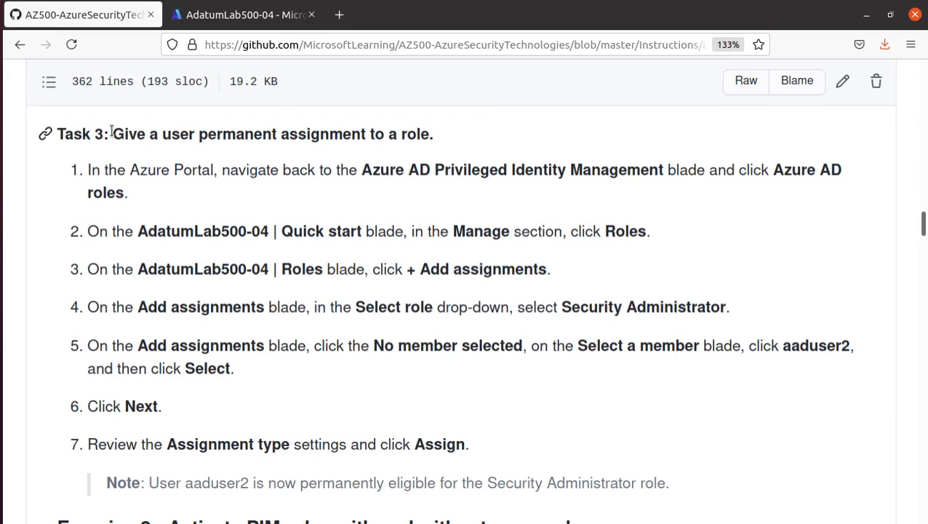
left_click_drag(113, 134, 451, 148)
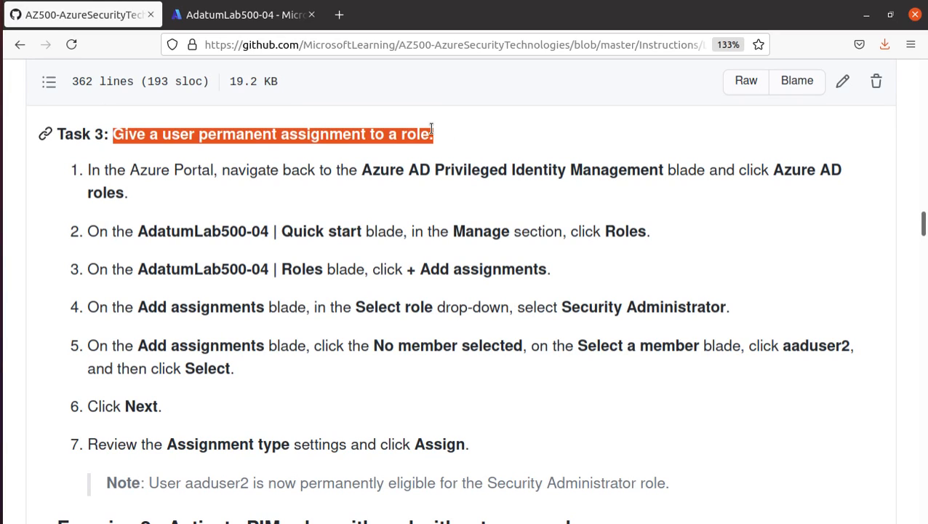
left_click(1, 269)
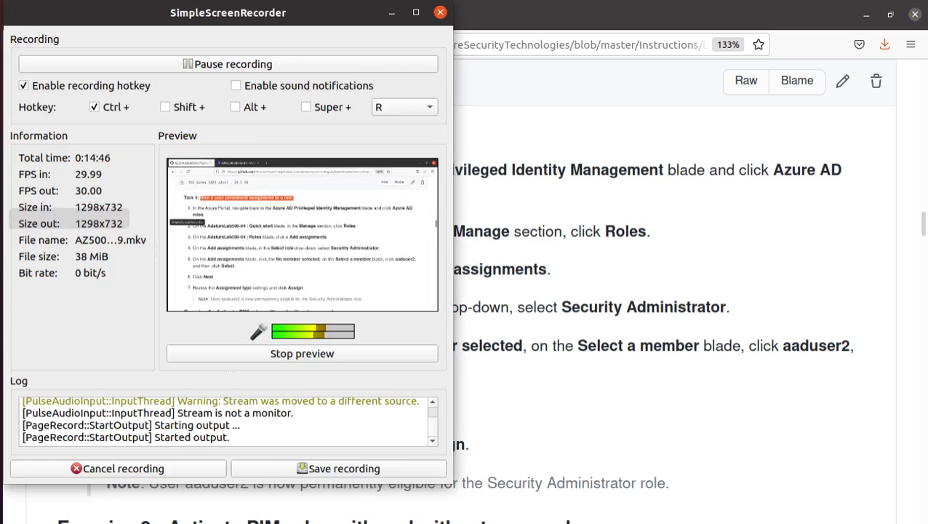
left_click(276, 65)
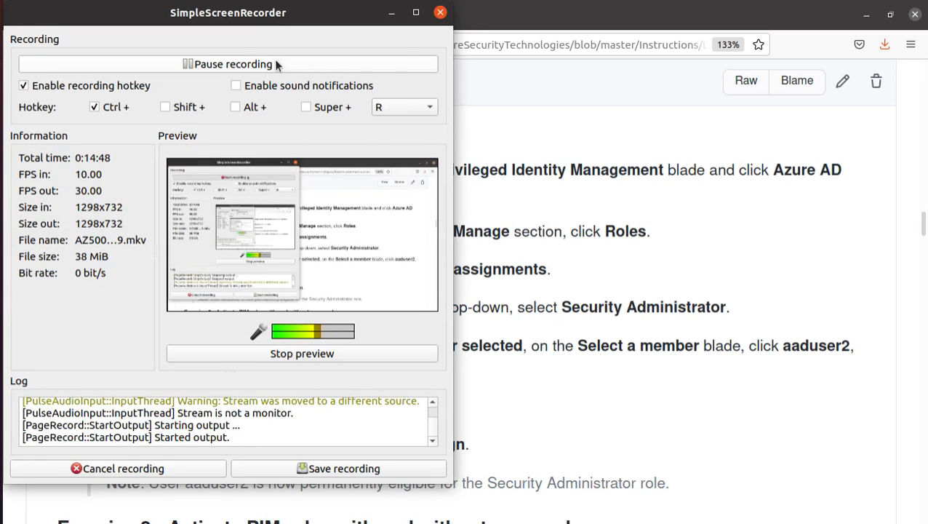
left_click(639, 139)
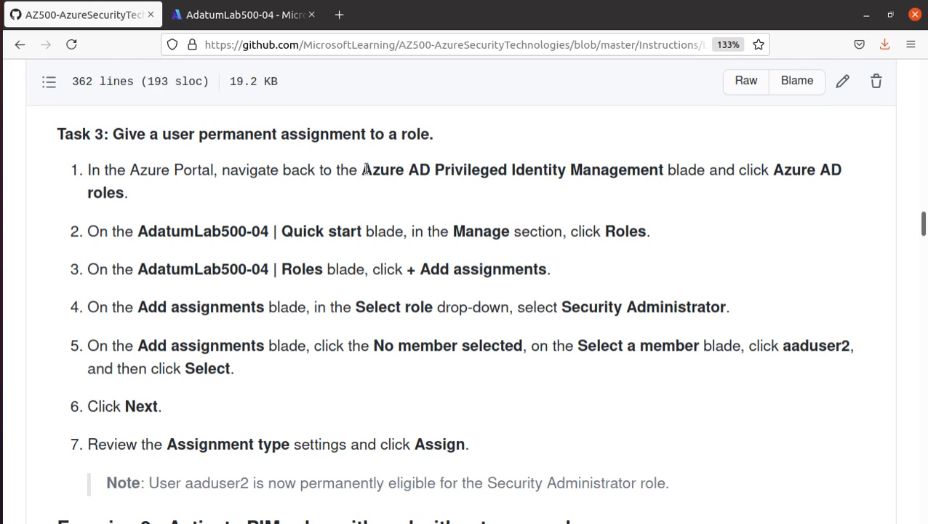
- Read steps 1 to 4 of Task 3 and copy the role name Security Administrator from step 4
left_click_drag(362, 169, 693, 170)
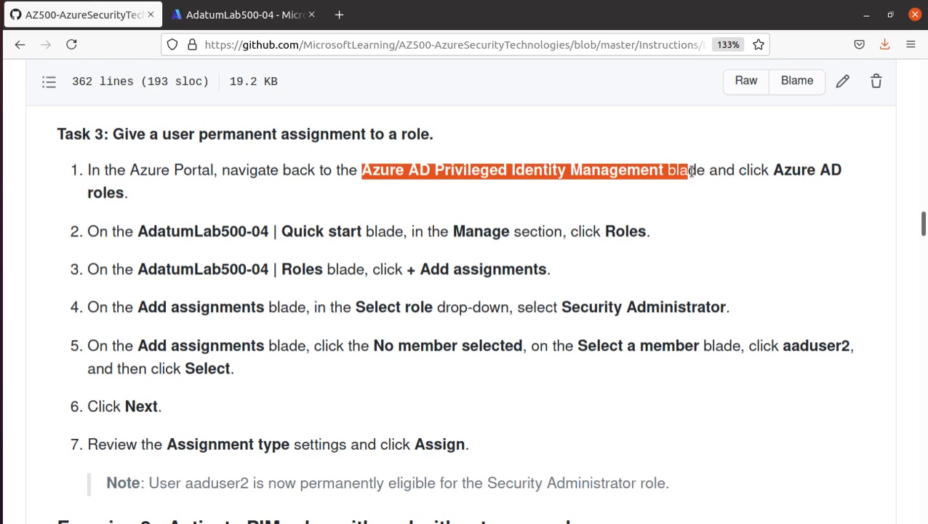
left_click(112, 201)
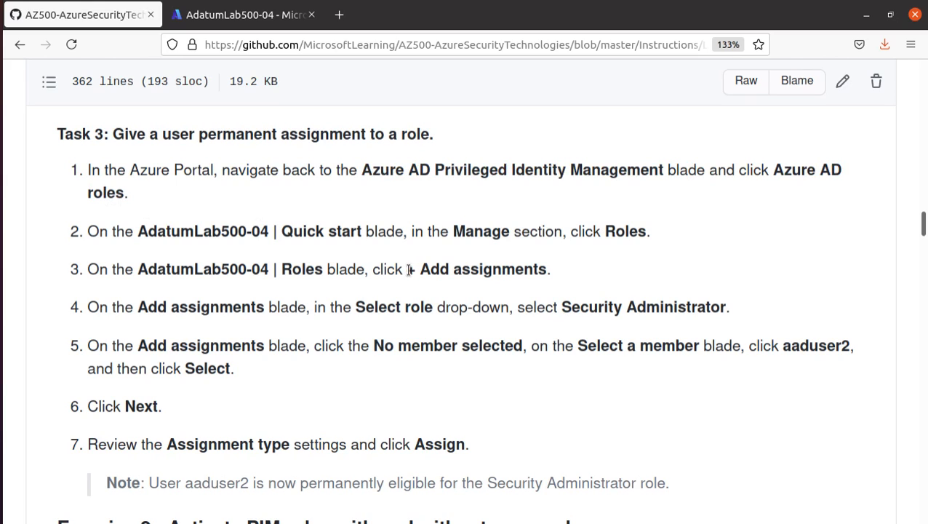
left_click_drag(408, 269, 571, 274)
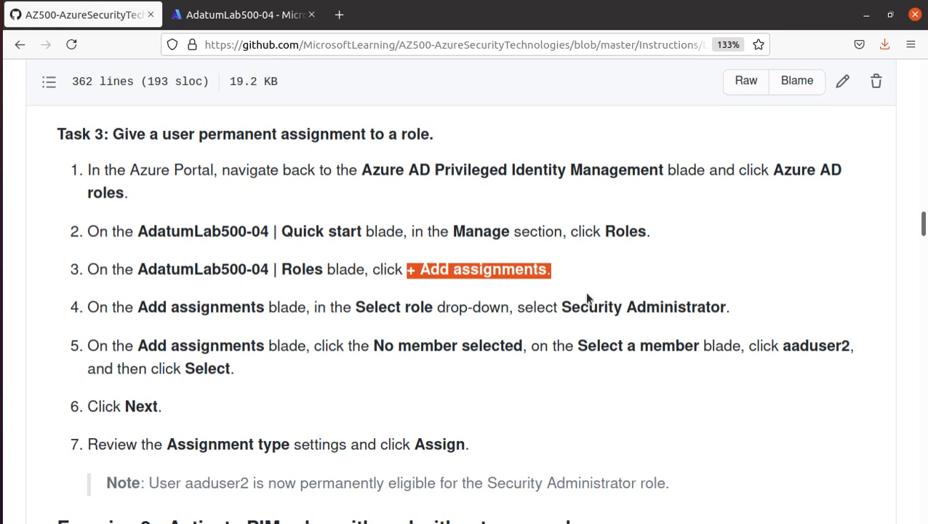
left_click_drag(561, 306, 726, 306)
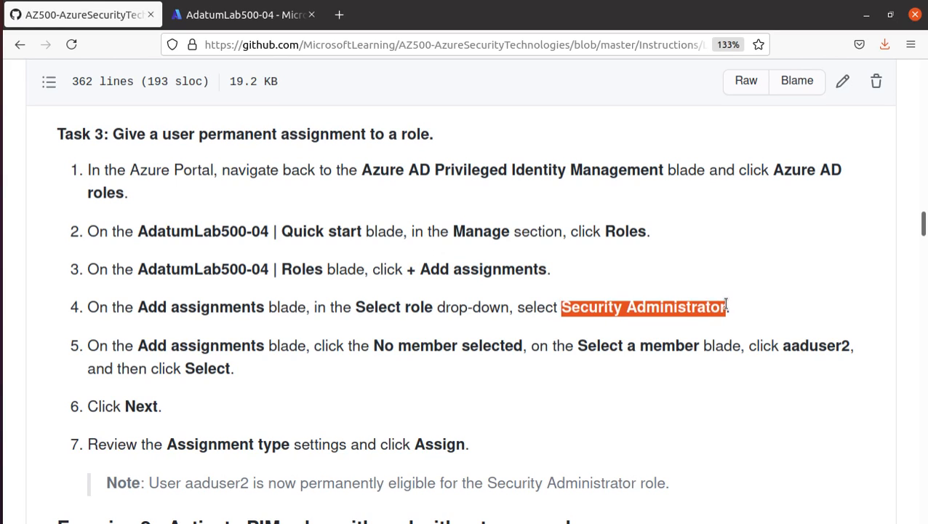
right_click(710, 307)
left_click(735, 318)
- In the Azure portal, start a new assignment from the AdatumLab500-04 roles and choose Security Administrator using the copied name
left_click(245, 27)
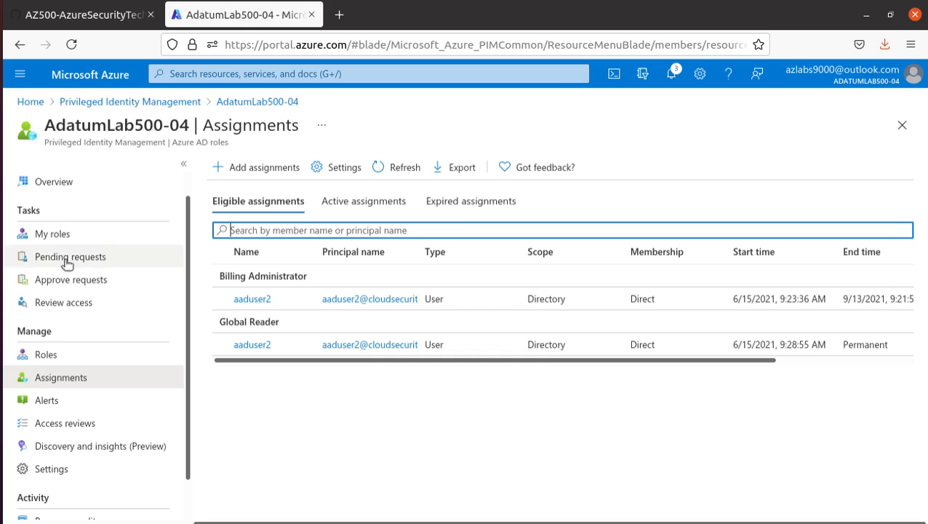
left_click(54, 355)
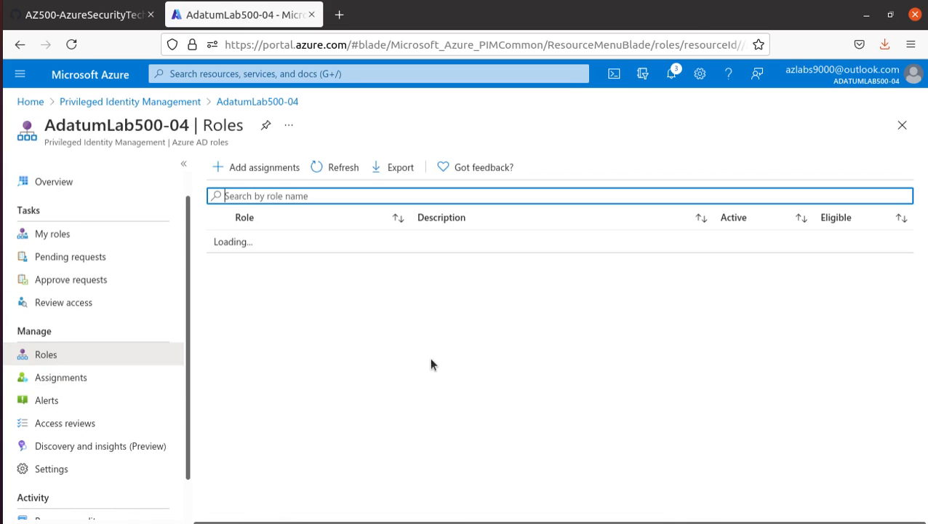
left_click(272, 172)
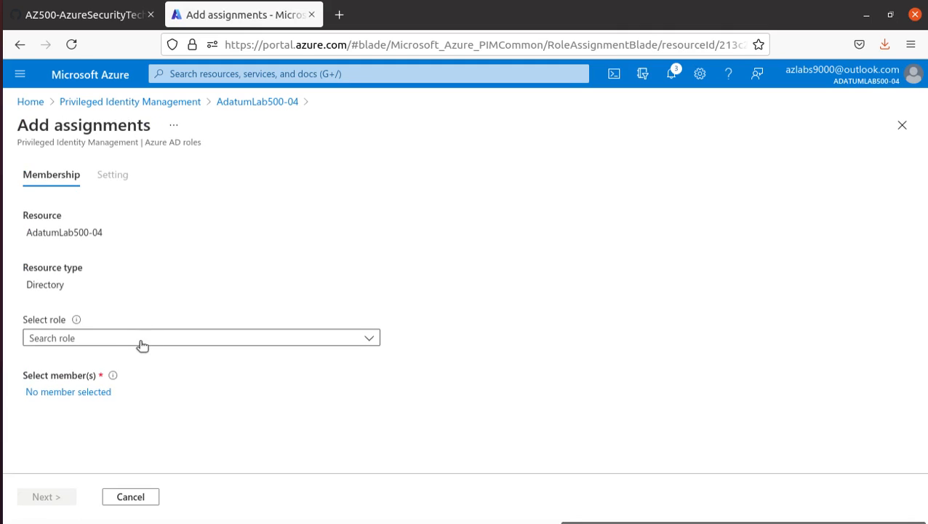
left_click(141, 345)
right_click(141, 315)
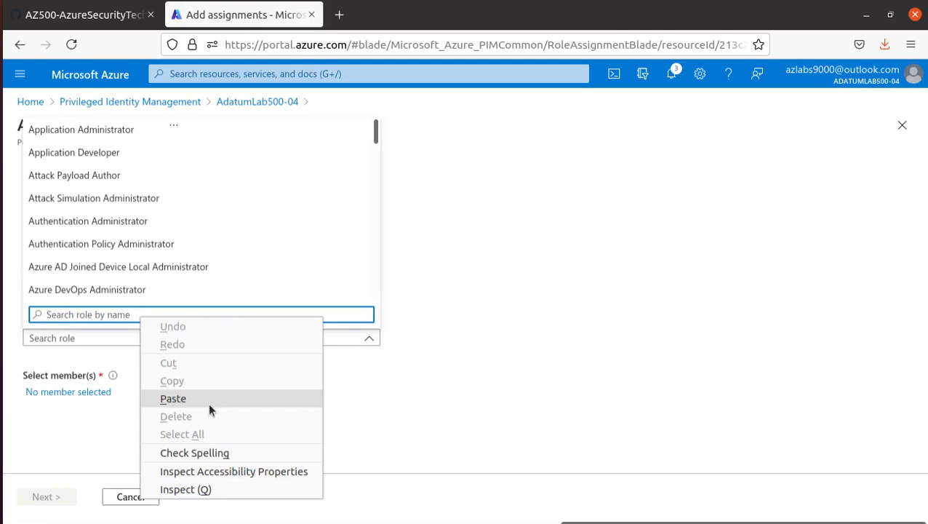
left_click(209, 406)
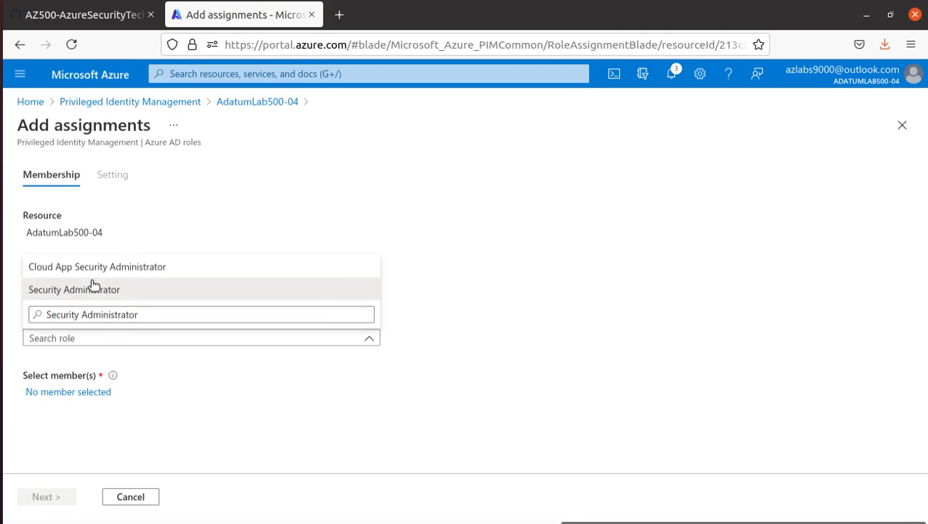
left_click(93, 289)
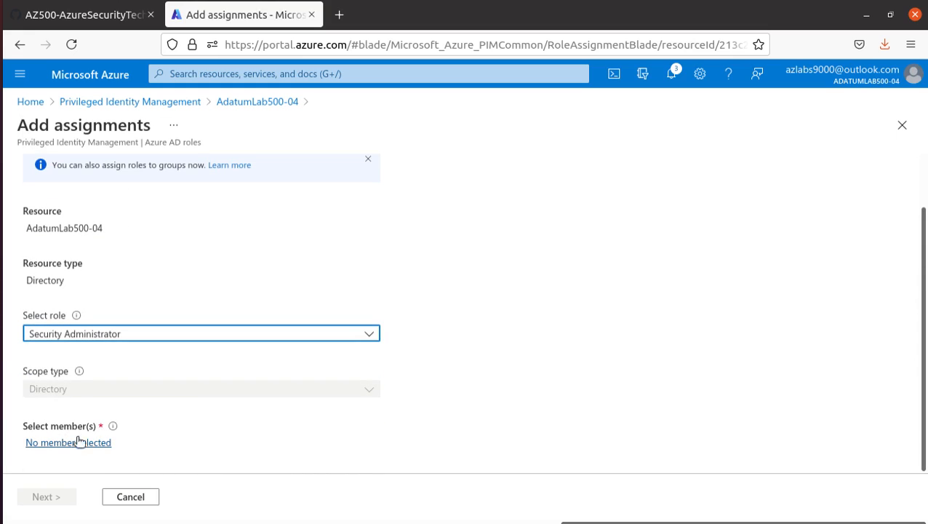
- Select aaduser2 as the member for the Security Administrator assignment and continue to its assignment settings
left_click(67, 442)
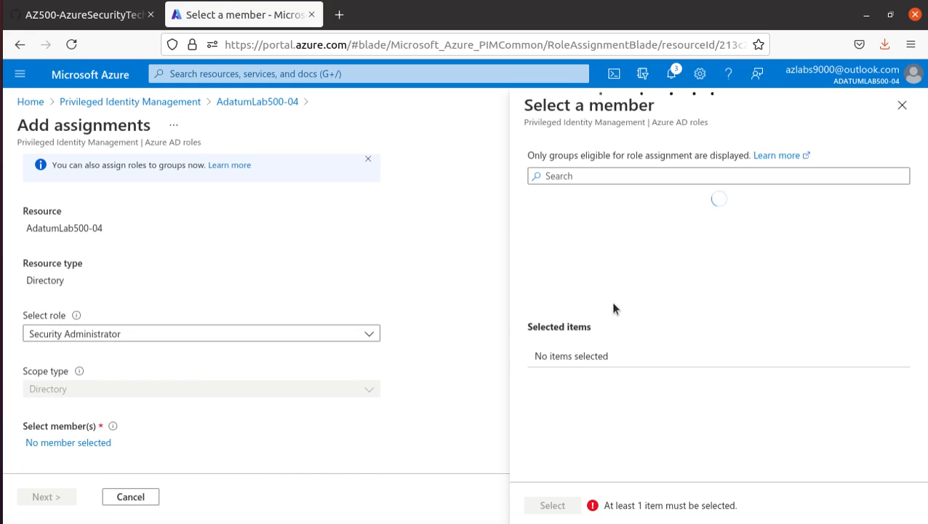
left_click(591, 246)
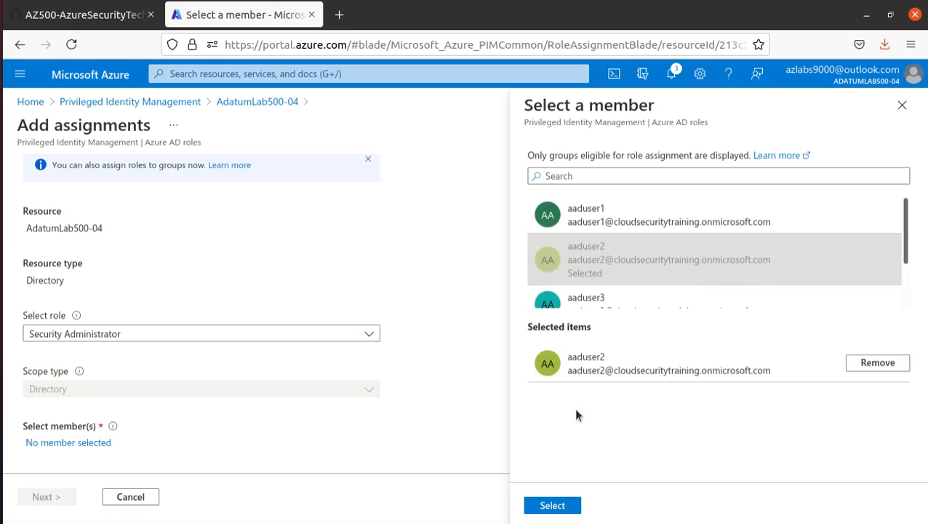
left_click(555, 503)
scroll(294, 401, "down", 2)
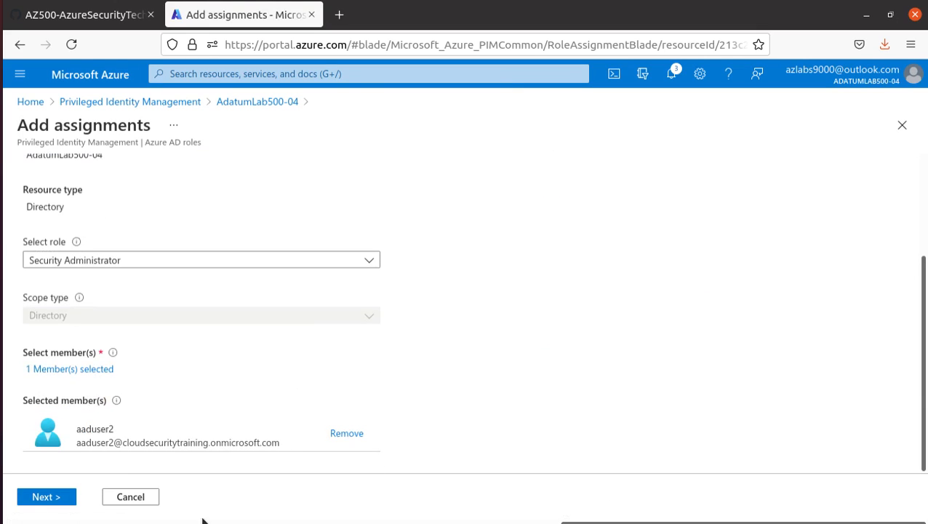
left_click(48, 496)
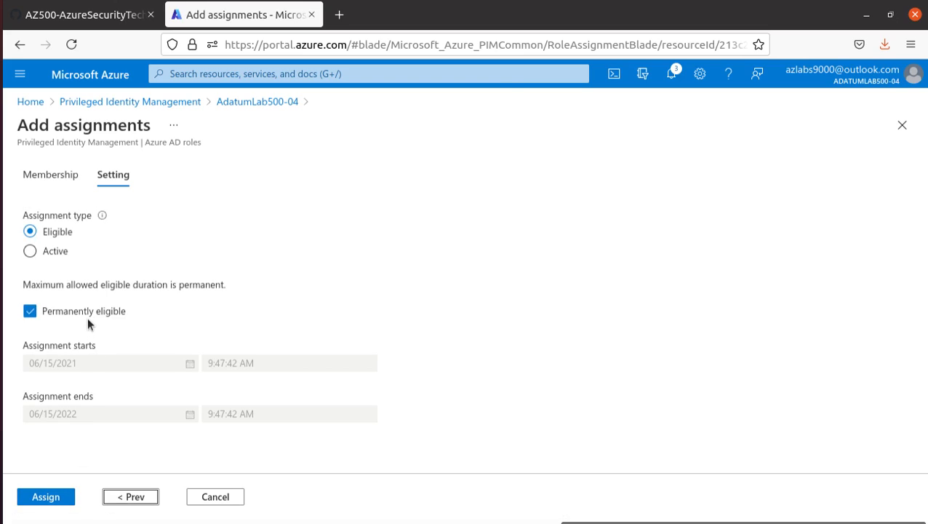
- Check the permanent assignment requirement of Task 3 in the lab instructions, and assign Security Administrator to aaduser2 as permanently eligible in the Azure portal
left_click(80, 15)
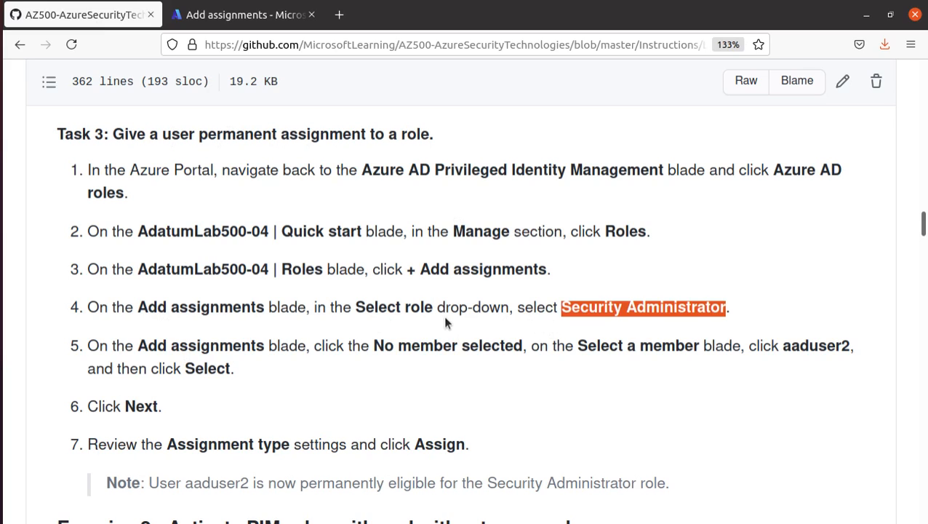
scroll(446, 316, "down", 1)
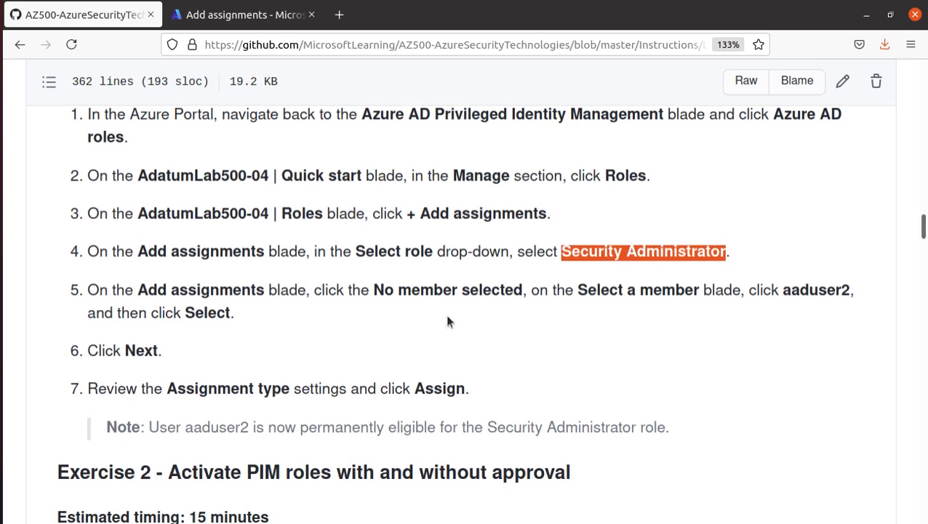
scroll(447, 316, "down", 1)
scroll(448, 321, "up", 3)
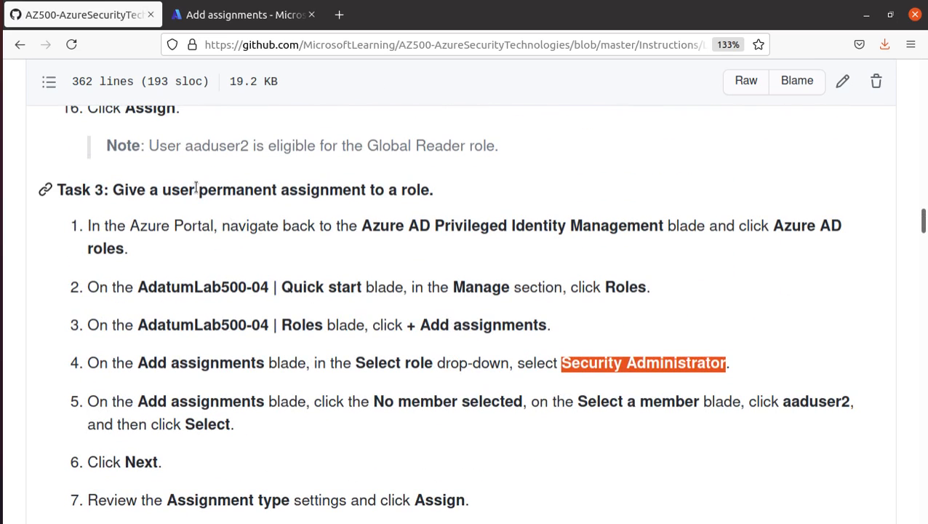
left_click_drag(195, 190, 371, 190)
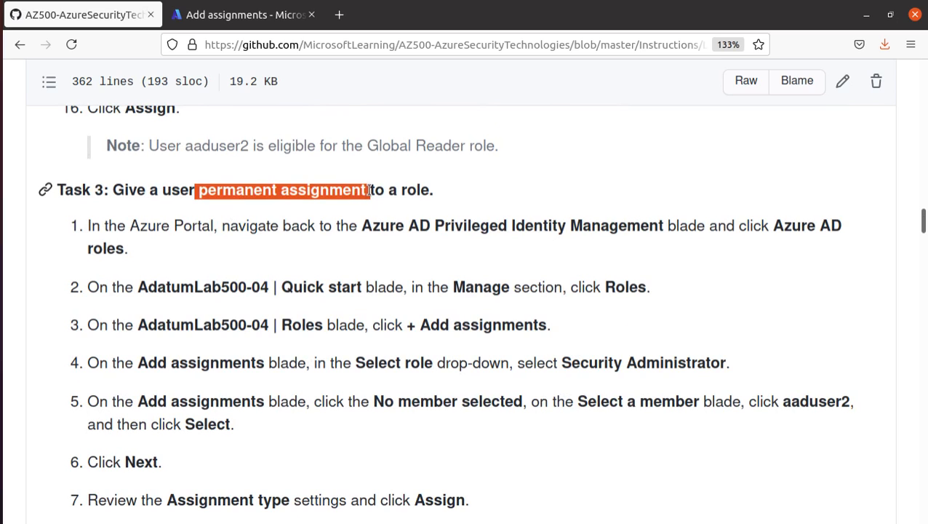
left_click(202, 19)
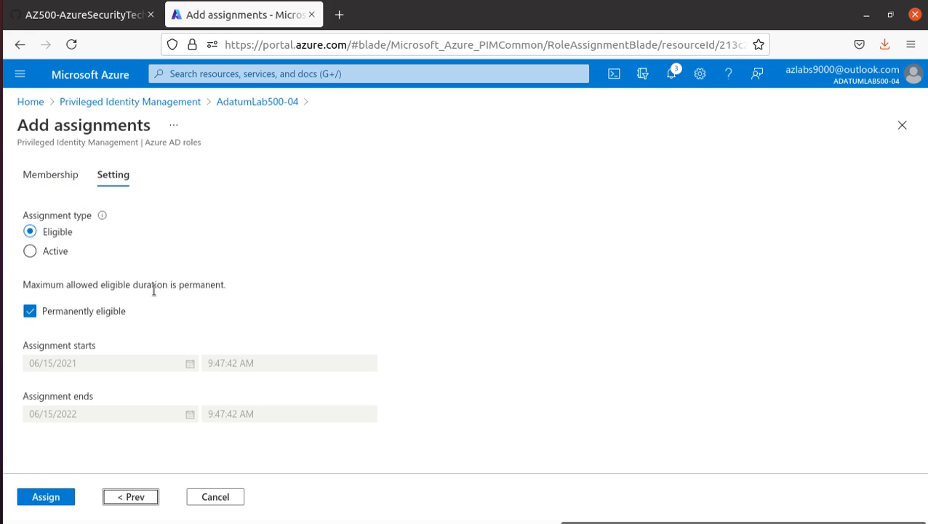
left_click(62, 497)
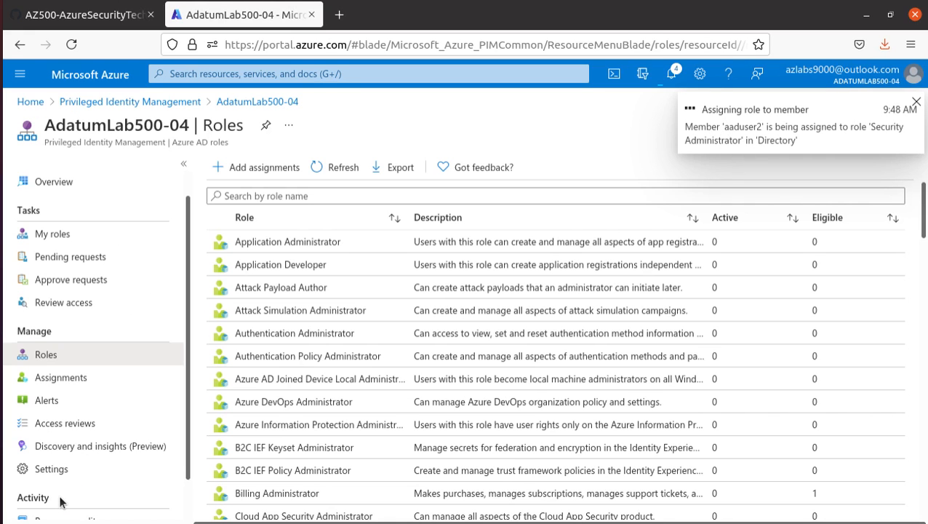
- Review steps 12 to 16 of Task 2 and the start of Task 3 in the lab instructions on GitHub
left_click(80, 15)
scroll(289, 235, "up", 3)
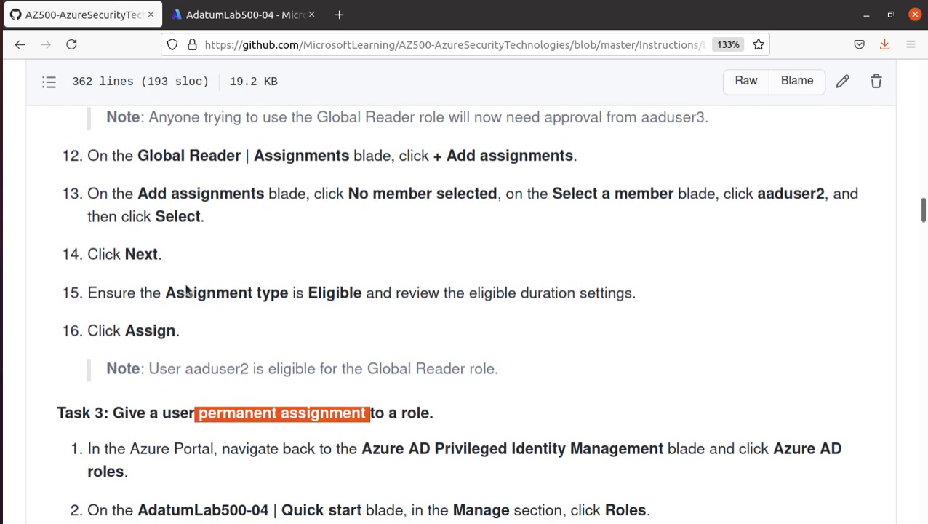
scroll(364, 415, "down", 2)
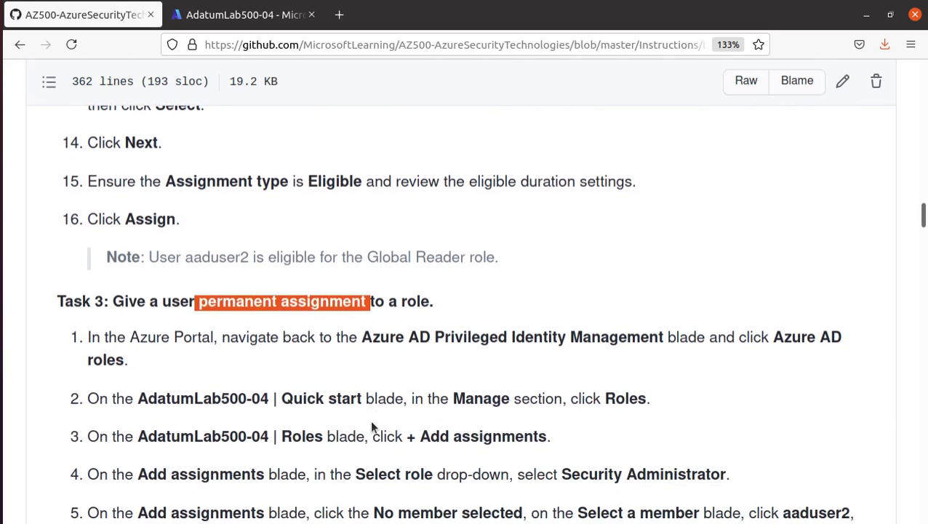
- In the Azure portal, examine the eligible assignments' start and end times and open the details of aaduser2's Global Reader assignment
left_click(237, 16)
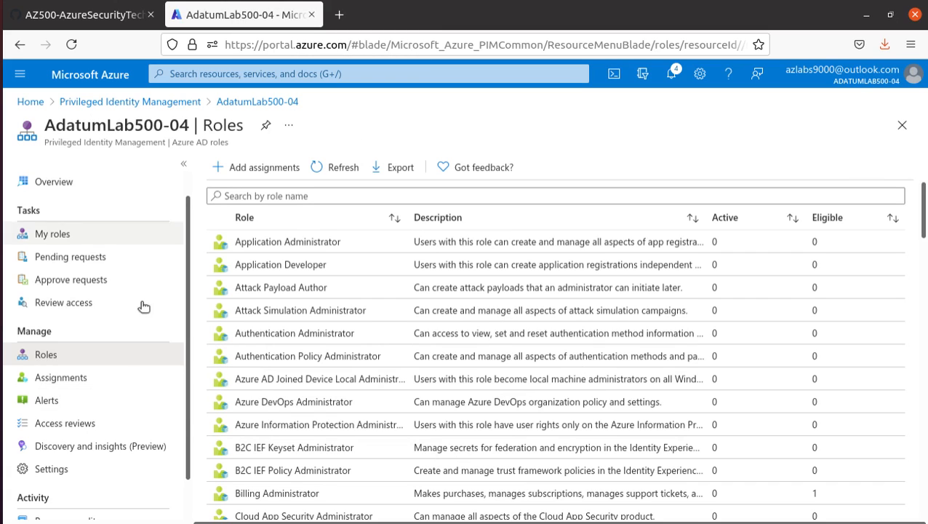
left_click(64, 380)
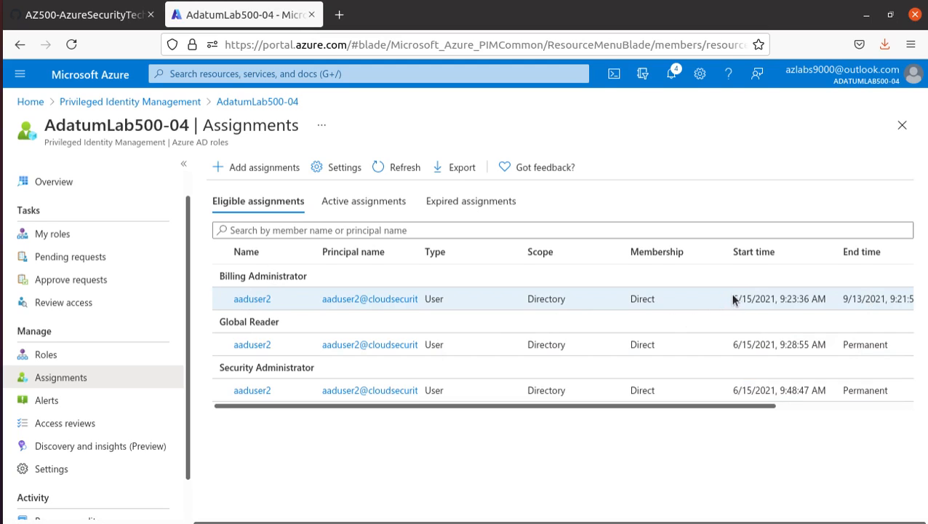
left_click_drag(733, 300, 908, 312)
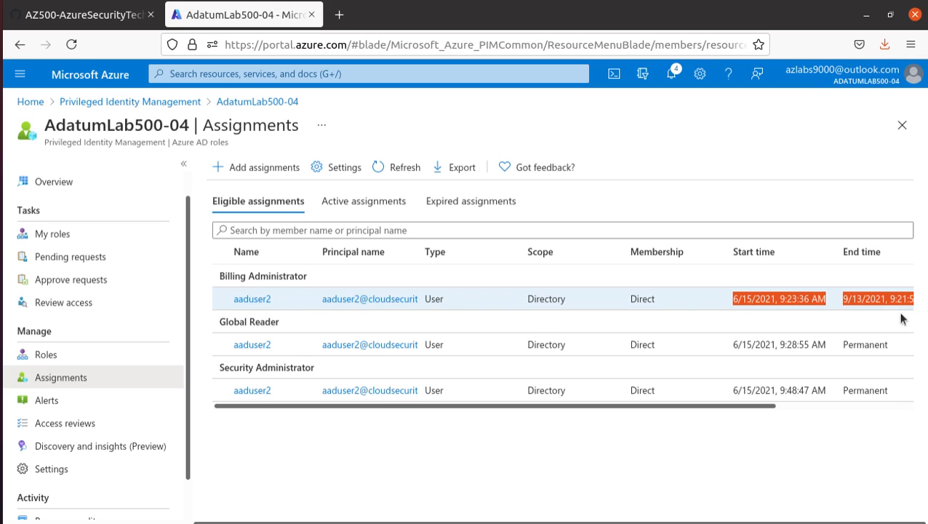
left_click(256, 344)
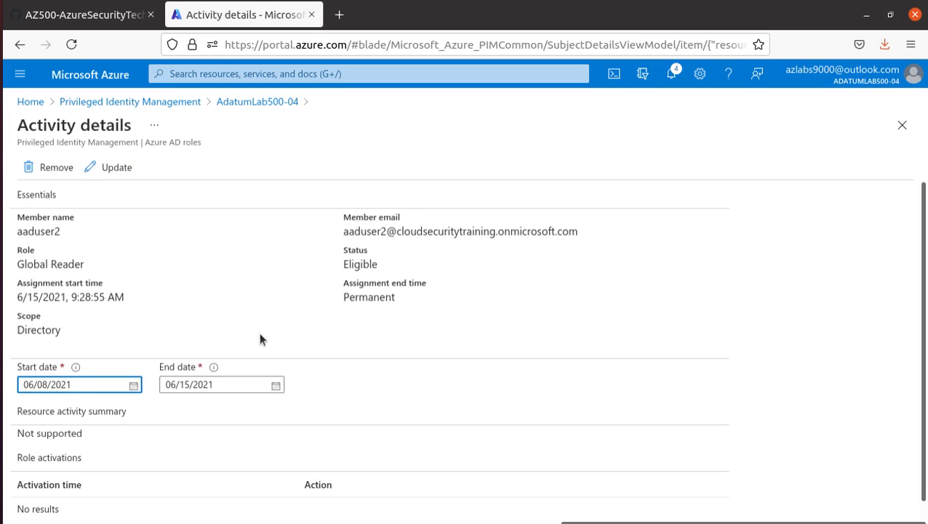
- Update aaduser2's Global Reader assignment from permanently eligible to time-bound eligibility ending 06/15/2022 at 9:49:30 AM, and save it
scroll(262, 339, "down", 1)
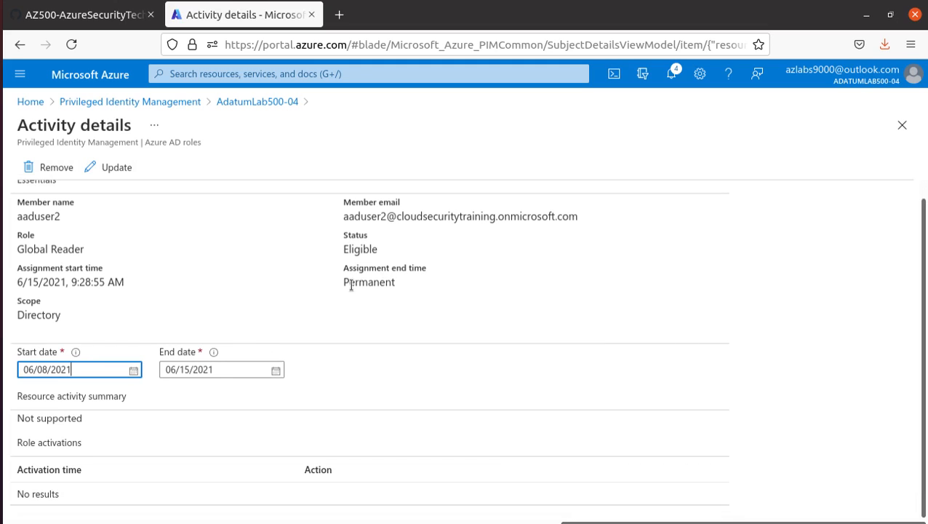
left_click_drag(348, 284, 410, 292)
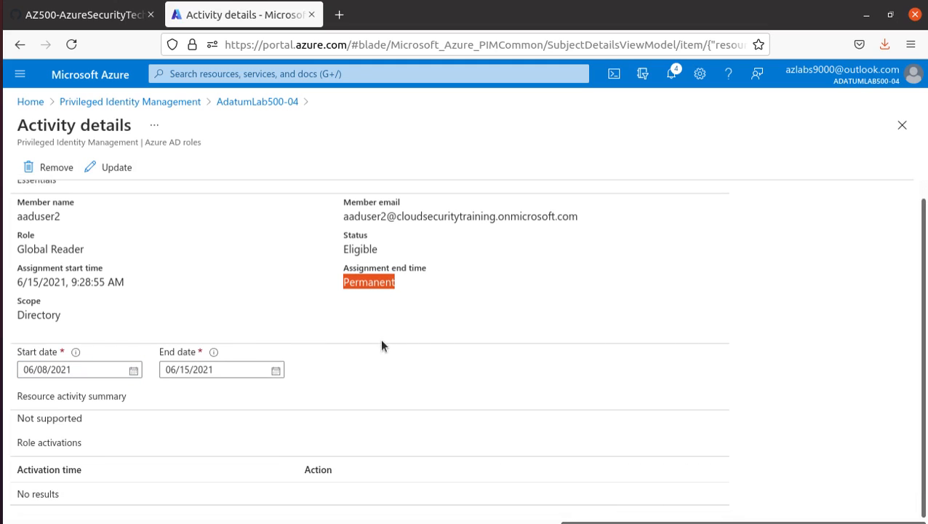
scroll(384, 346, "up", 1)
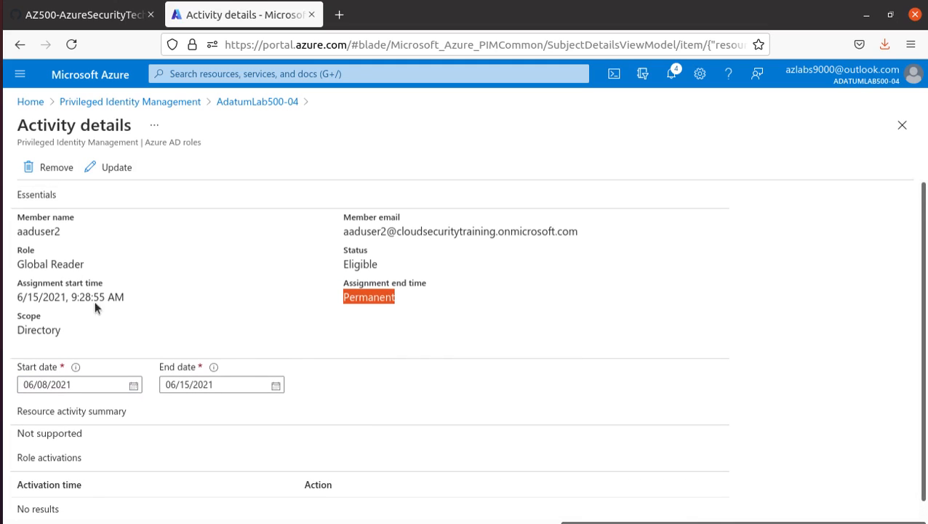
left_click(117, 168)
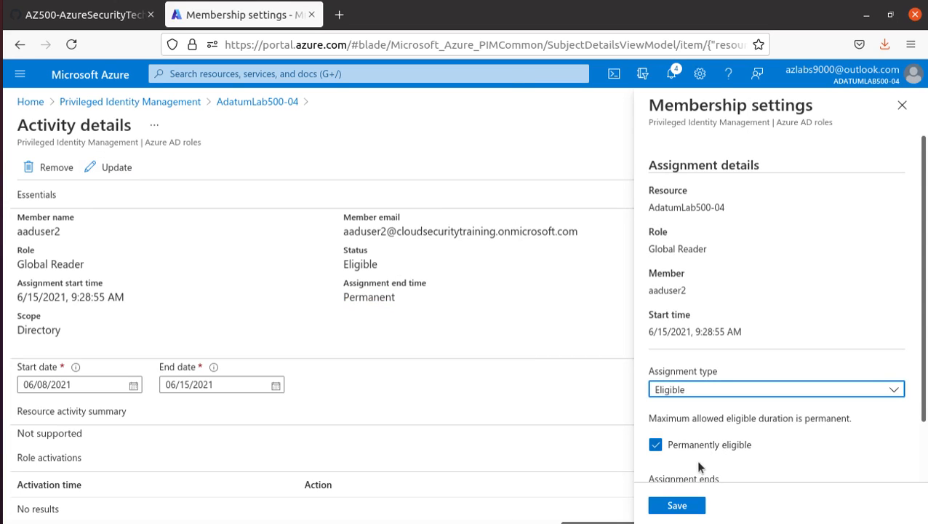
scroll(782, 253, "down", 1)
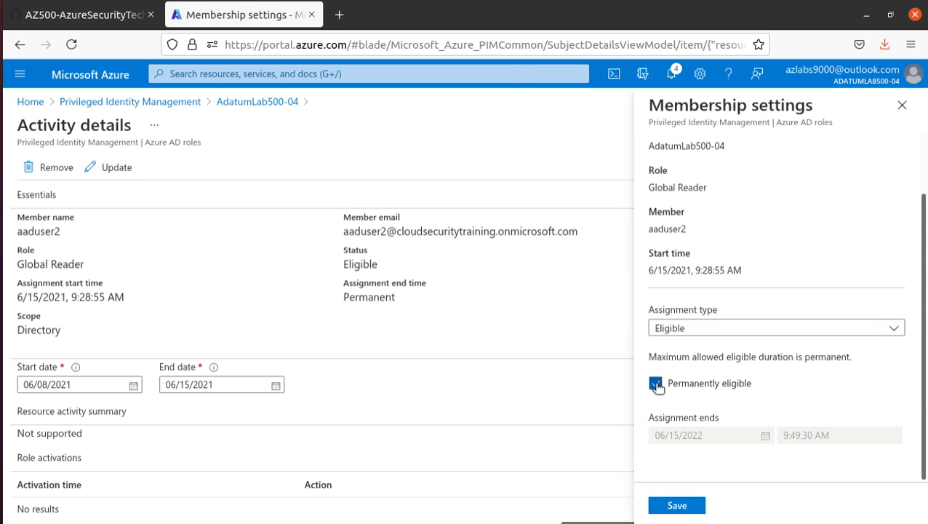
left_click(656, 384)
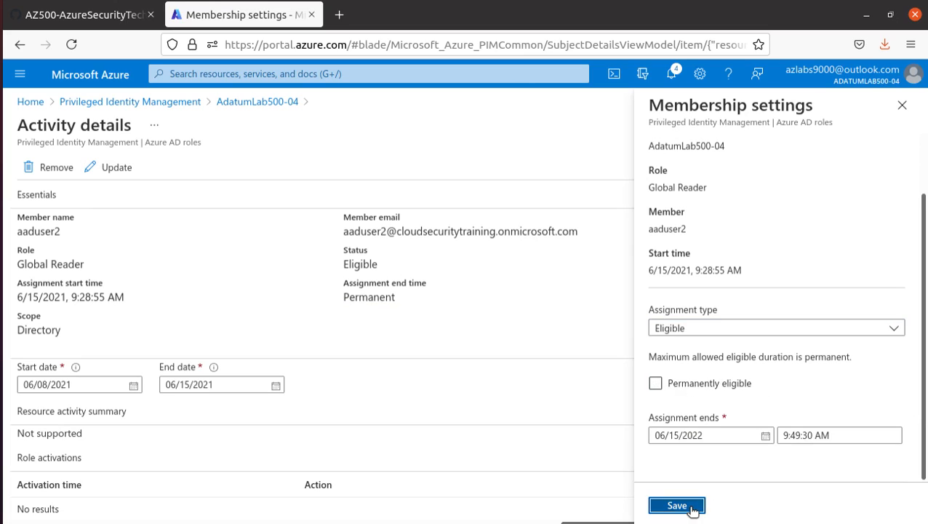
left_click(688, 508)
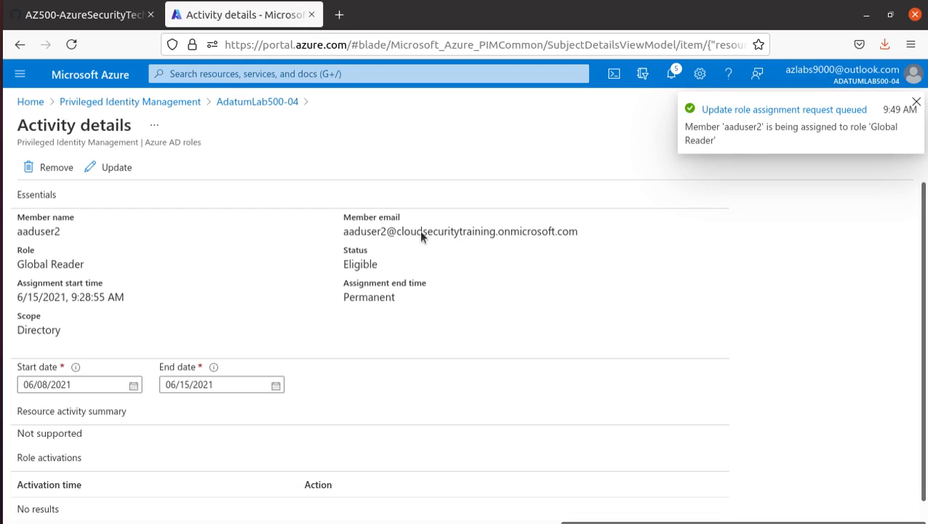
- Return to the AdatumLab500-04 assignments, refresh the eligible list, and check the Global Reader start and end times
left_click(275, 107)
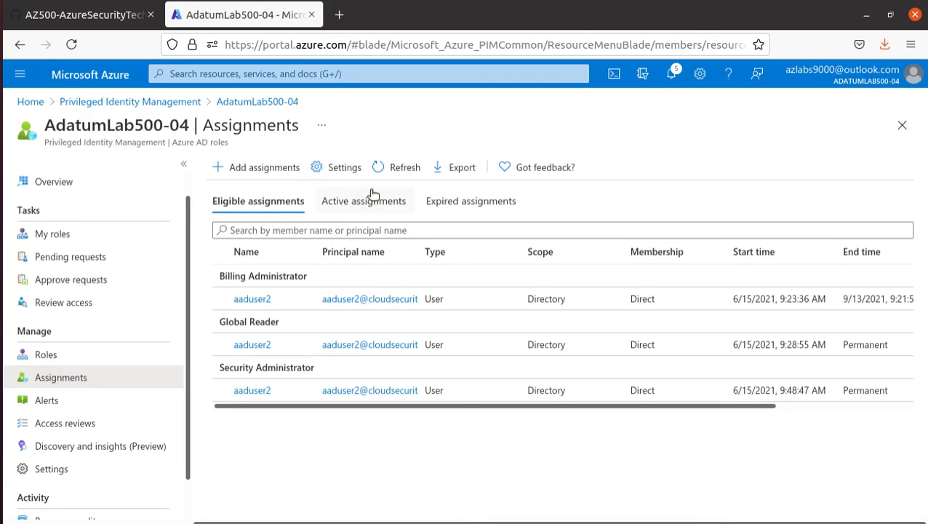
left_click(379, 166)
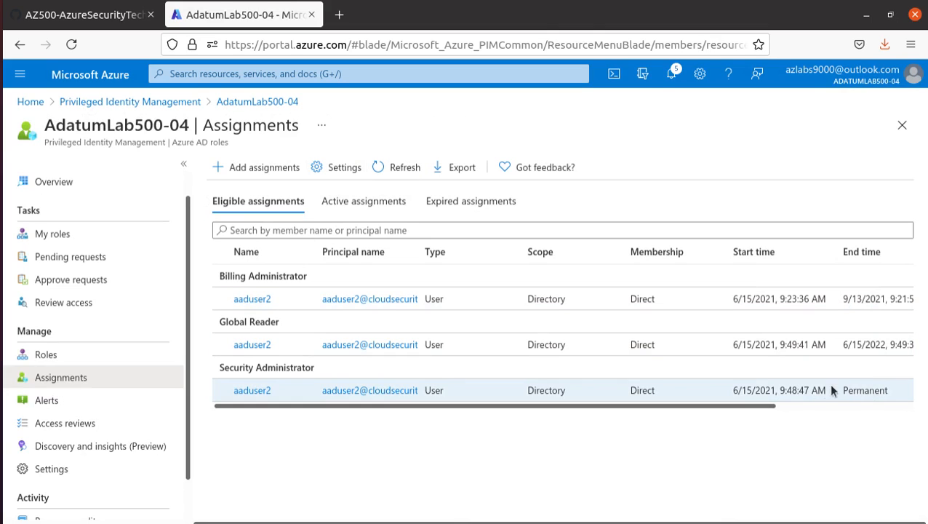
left_click_drag(908, 344, 580, 344)
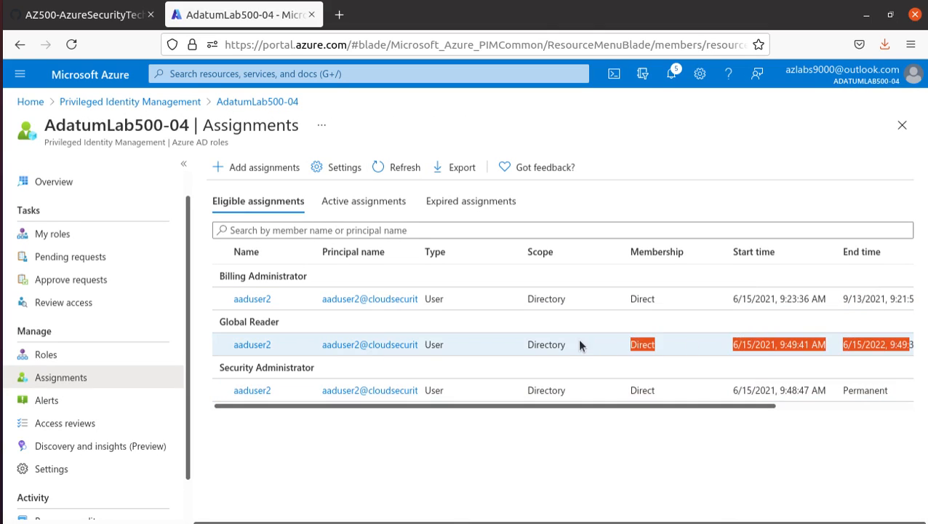
left_click(857, 299)
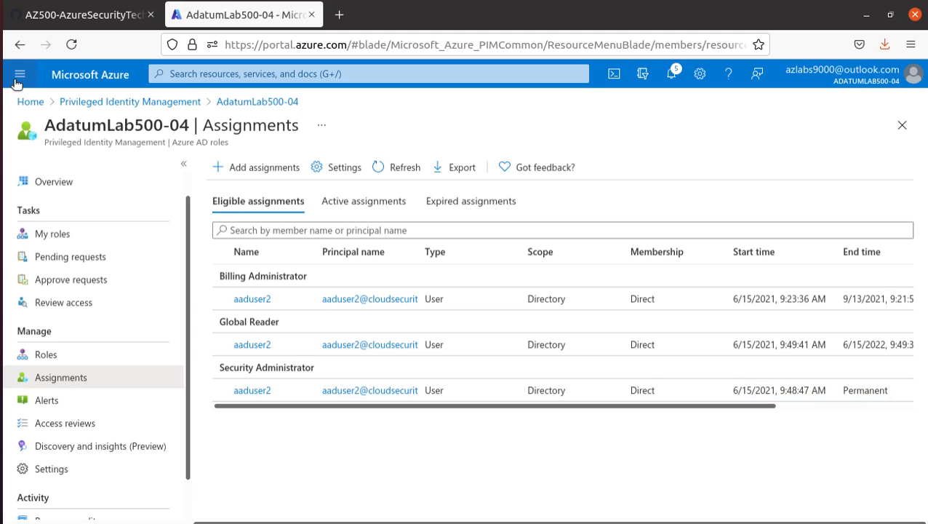
- Read the end of Task 3 and the Exercise 2 introduction on activating PIM roles in the GitHub lab instructions
left_click(86, 15)
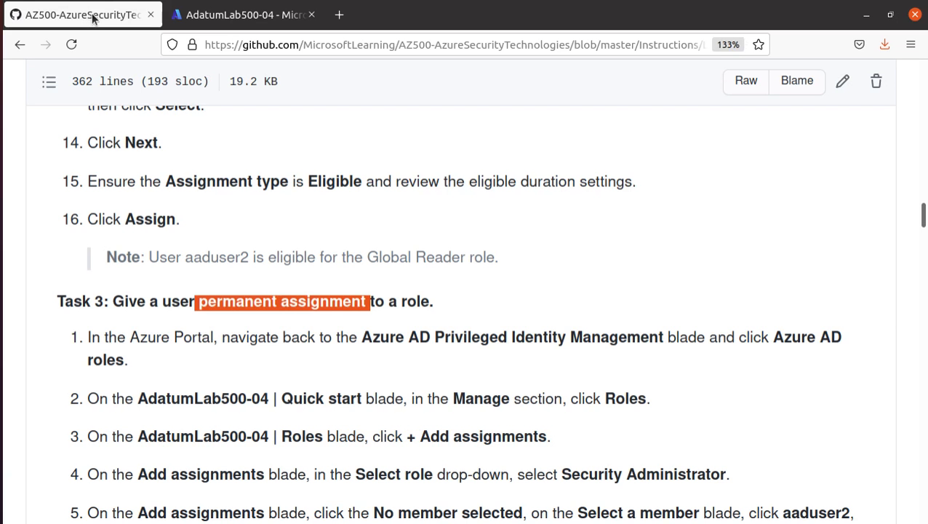
scroll(433, 305, "down", 4)
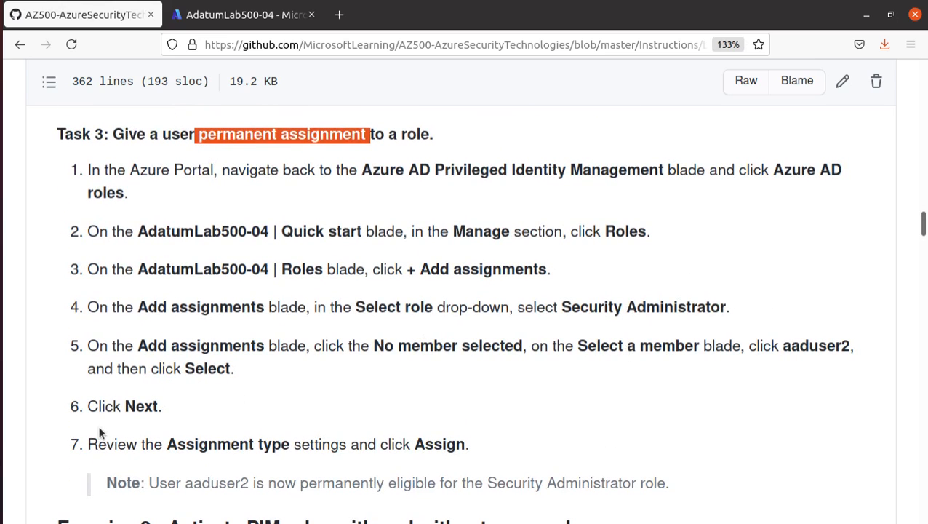
scroll(447, 446, "down", 1)
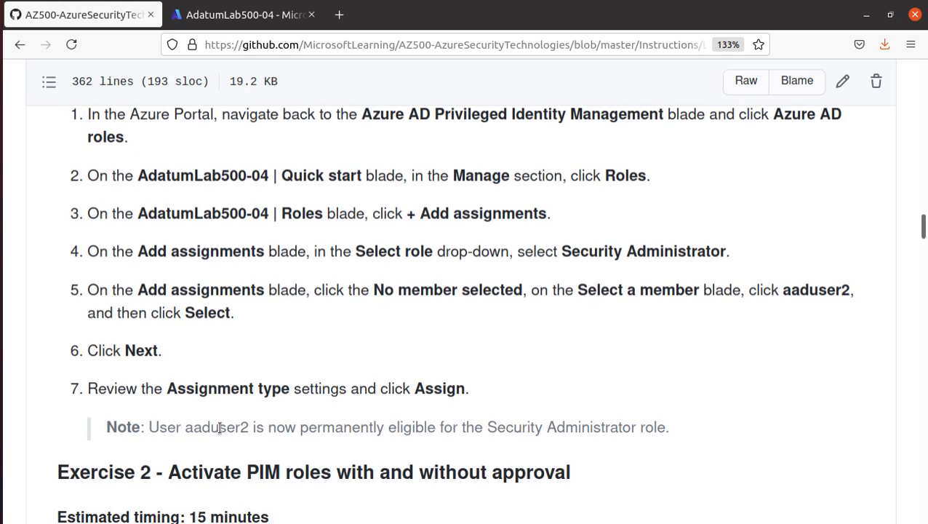
left_click_drag(144, 427, 572, 451)
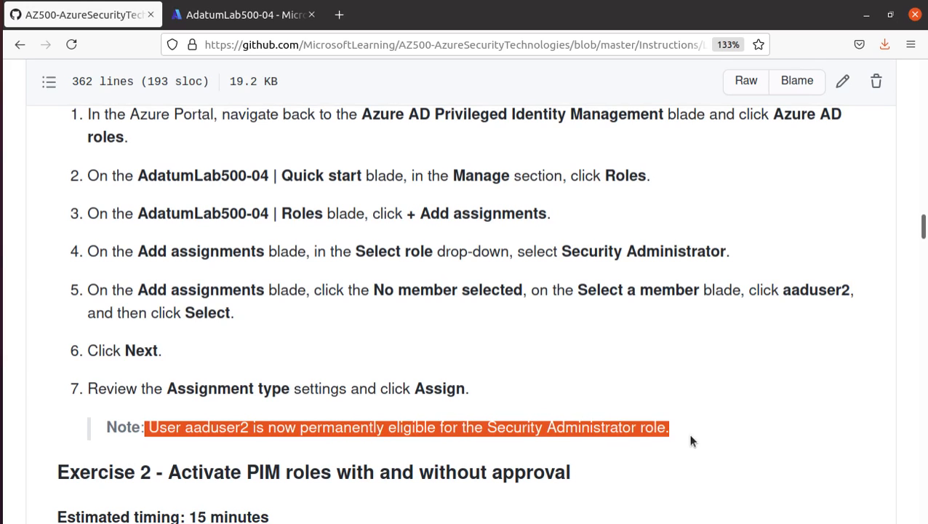
scroll(630, 452, "down", 4)
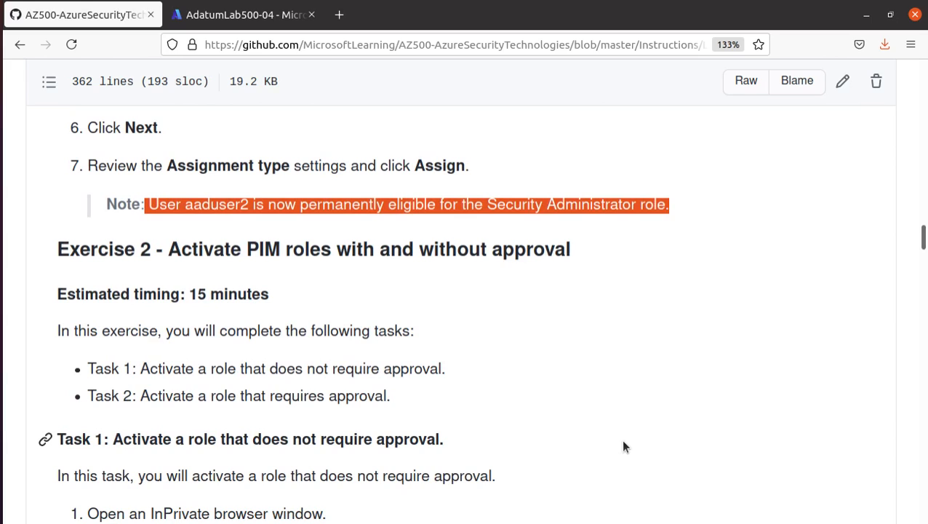
left_click_drag(168, 250, 602, 259)
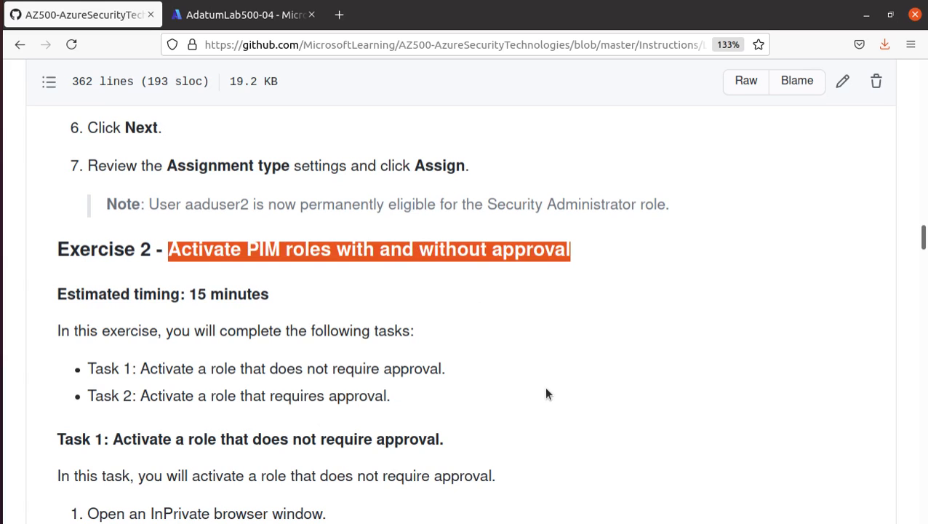
scroll(174, 387, "down", 1)
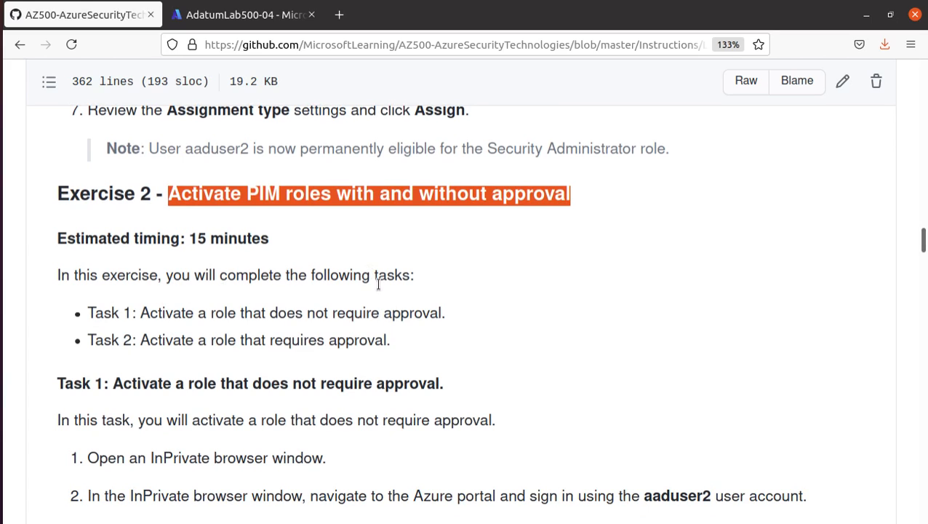
left_click_drag(387, 340, 89, 312)
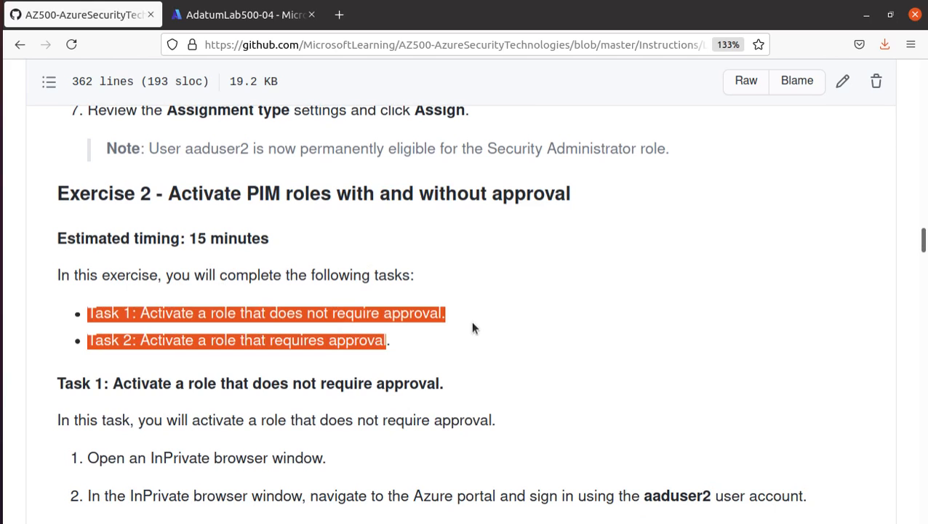
scroll(369, 338, "down", 1)
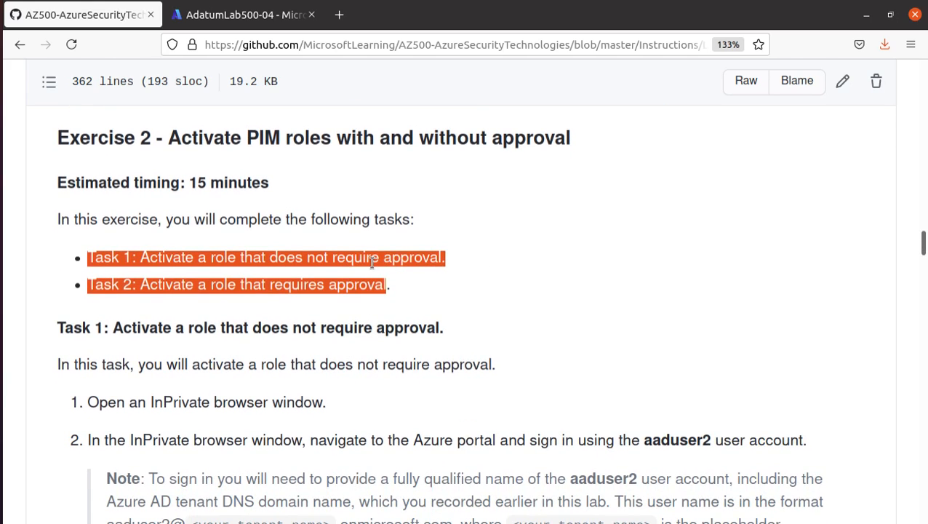
scroll(373, 264, "down", 2)
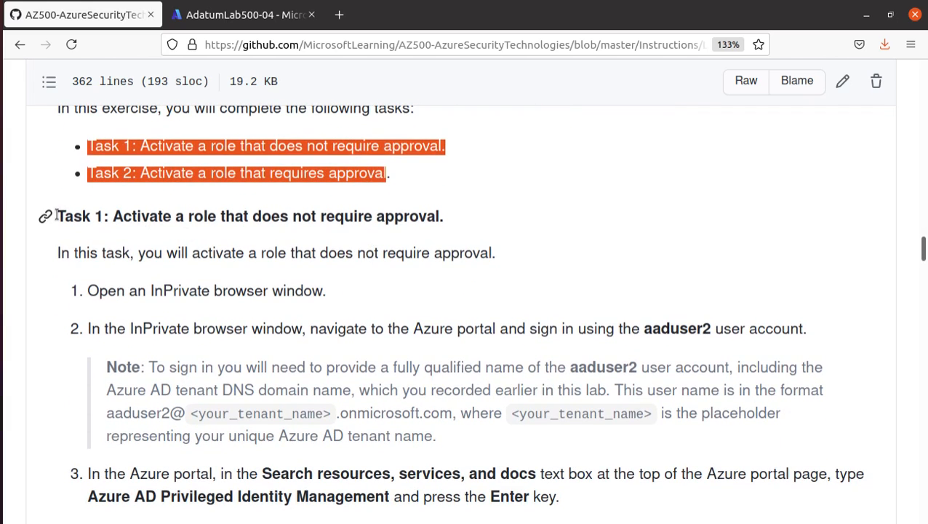
- Check aaduser2's eligible roles in the Azure portal, and read steps 1 and 2 of Exercise 2 Task 1 in the lab instructions
left_click(218, 16)
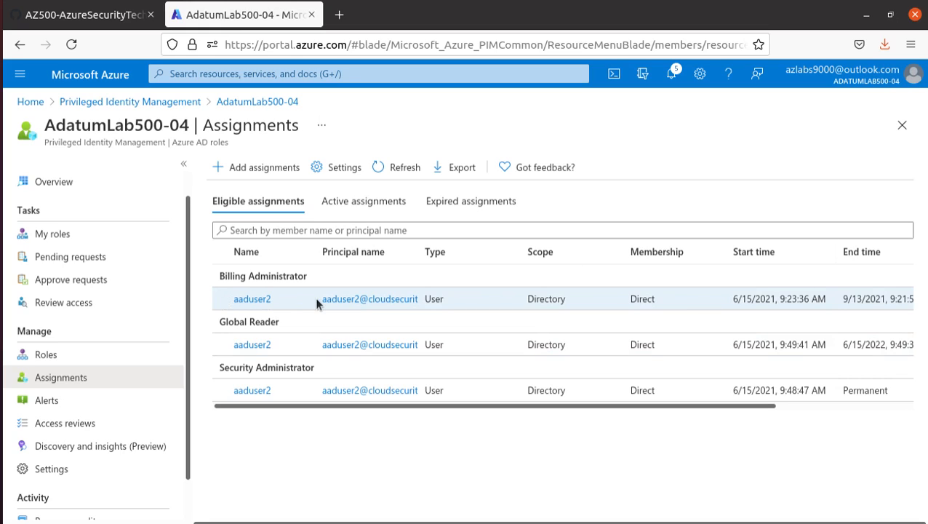
triple_click(240, 320)
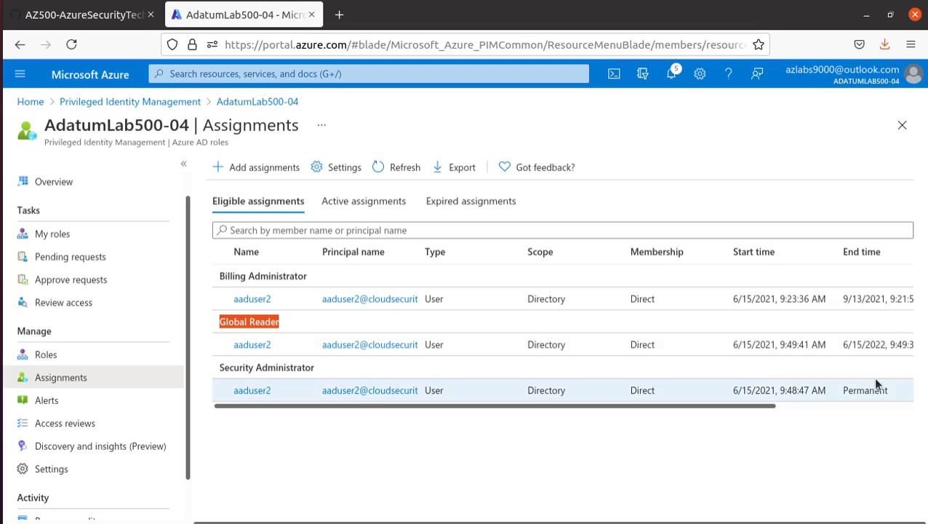
left_click(62, 16)
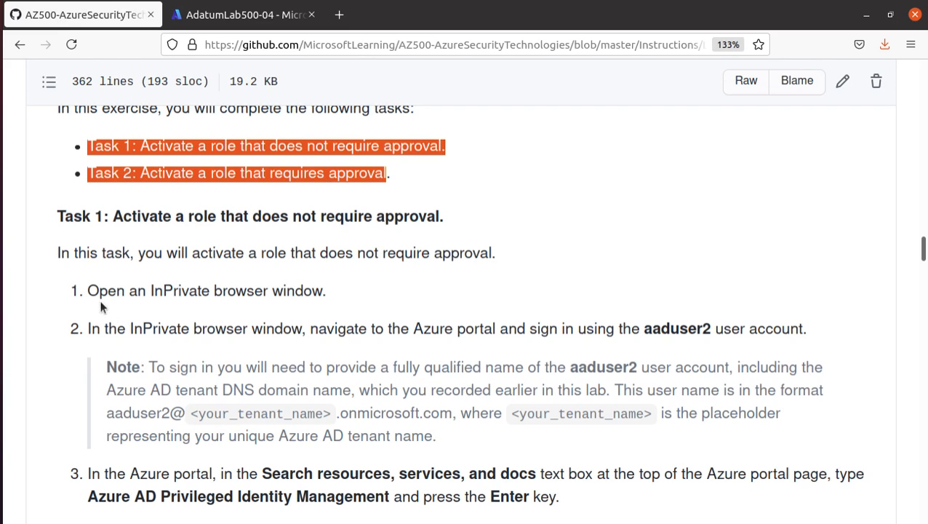
left_click_drag(87, 284, 358, 309)
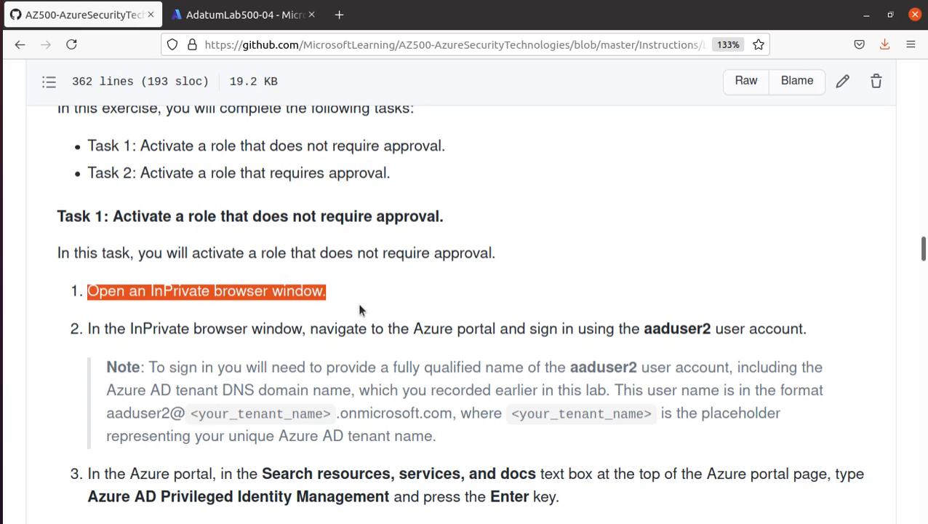
left_click_drag(640, 329, 721, 329)
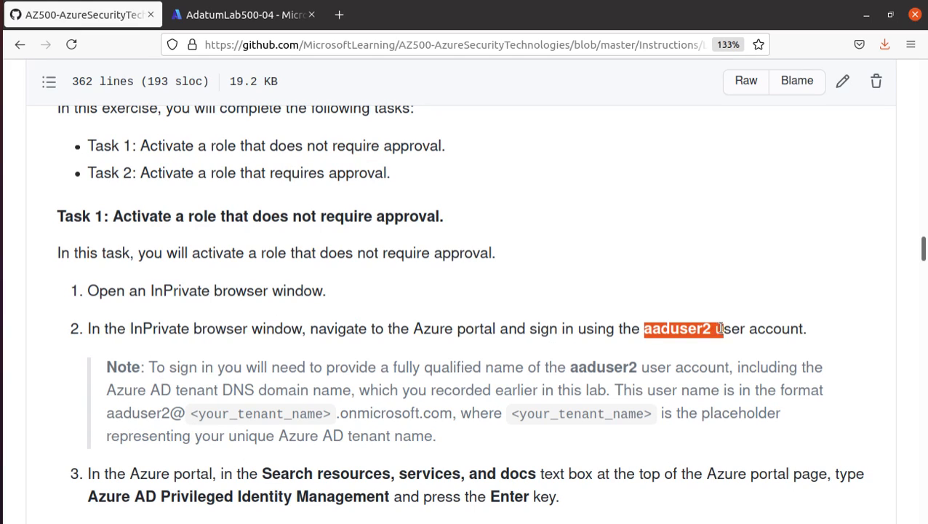
- Open a new private browser window and go to the Azure portal at portal.azure.com
left_click(911, 45)
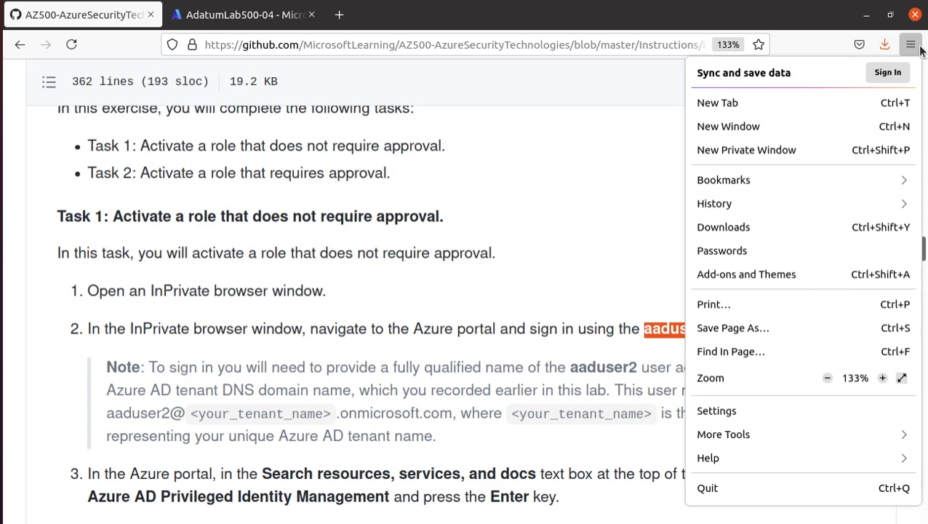
left_click(833, 151)
left_click(403, 49)
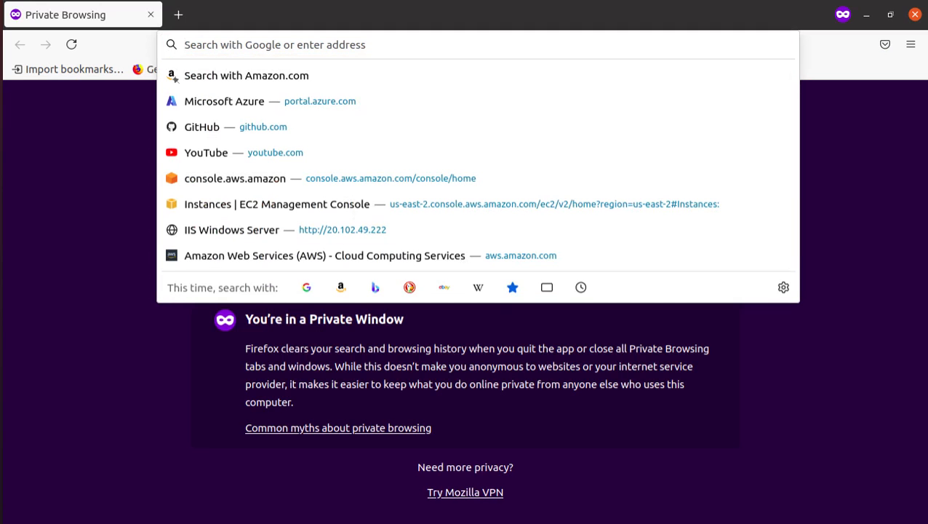
left_click(317, 101)
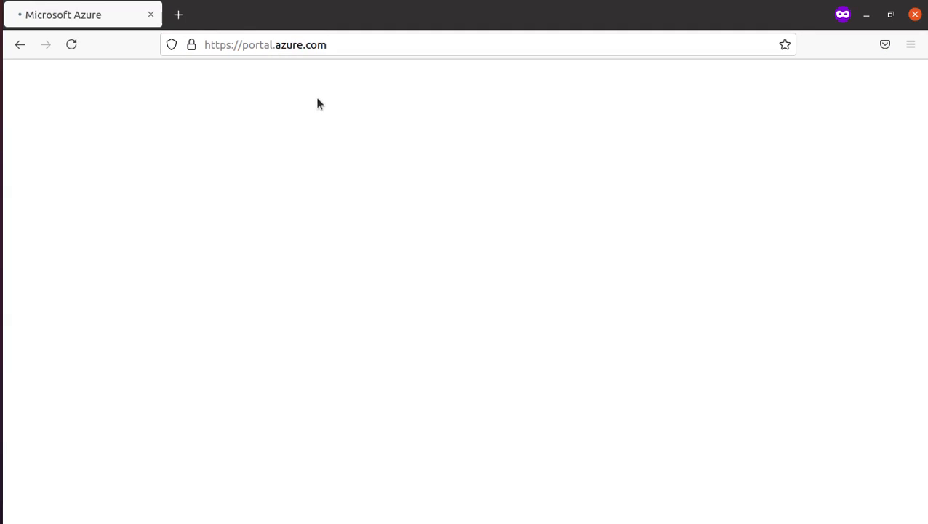
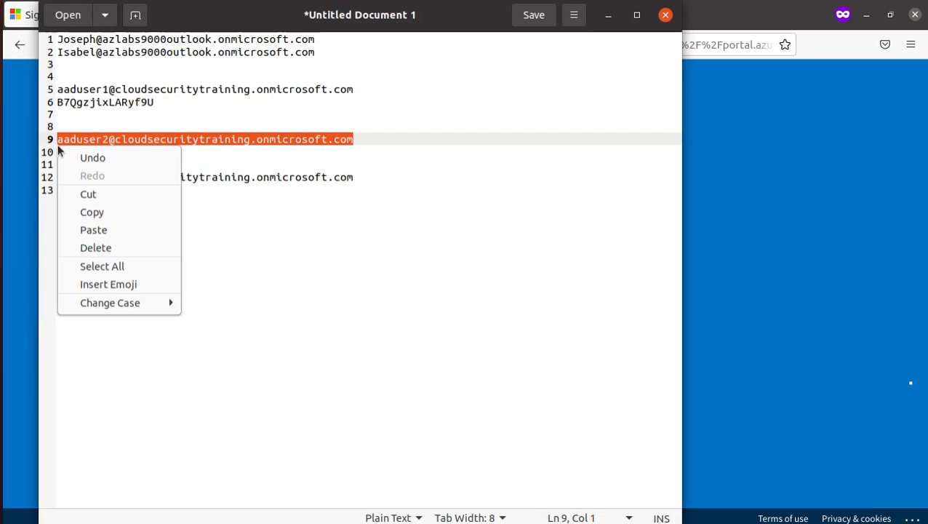
- Copy aaduser2's full sign-in name from the text document and submit it on the Microsoft Azure sign-in page
left_click(110, 212)
left_click(771, 271)
left_click(372, 271)
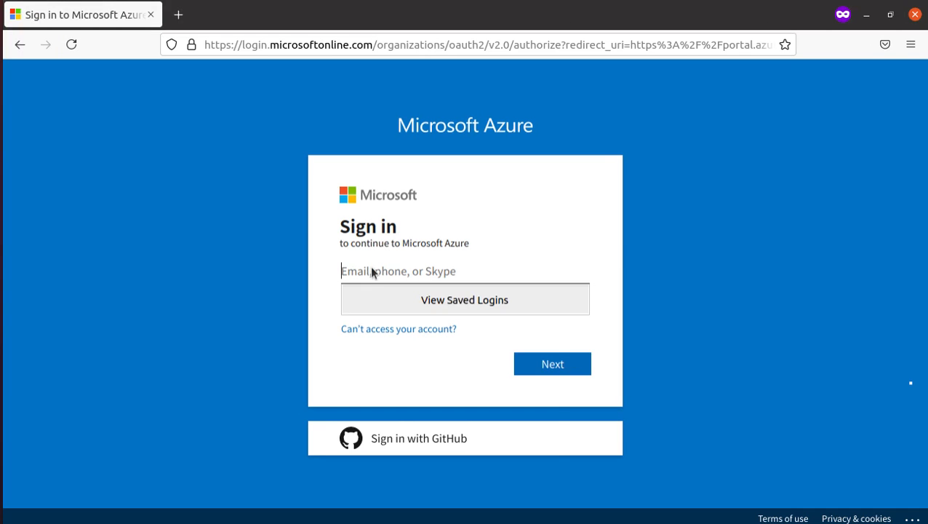
right_click(373, 270)
left_click(420, 388)
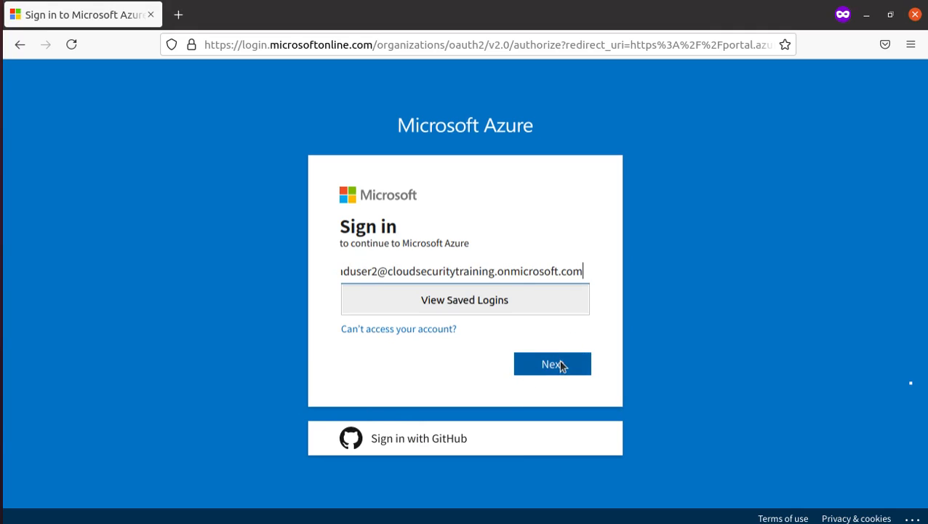
left_click(562, 365)
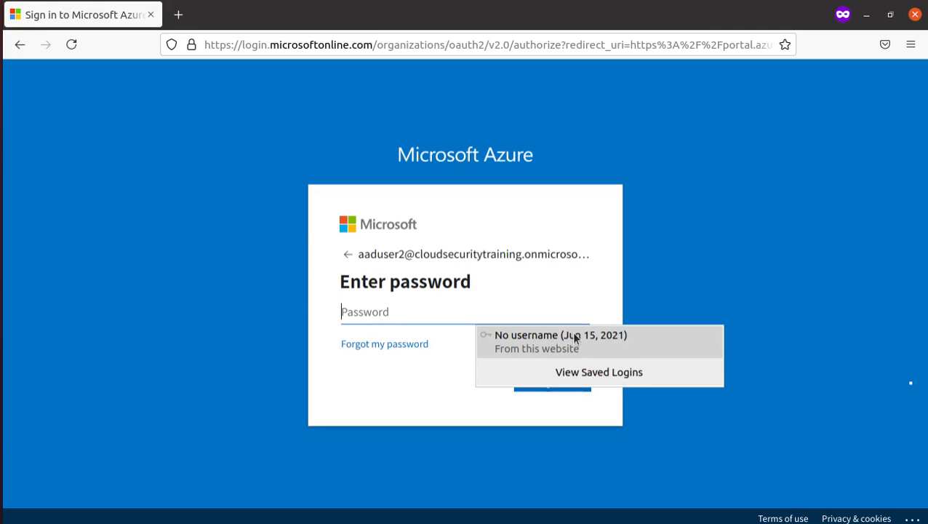
- Fill in the saved account password for aaduser2, sign in, and add the username to the saved browser login
left_click(571, 336)
left_click(577, 371)
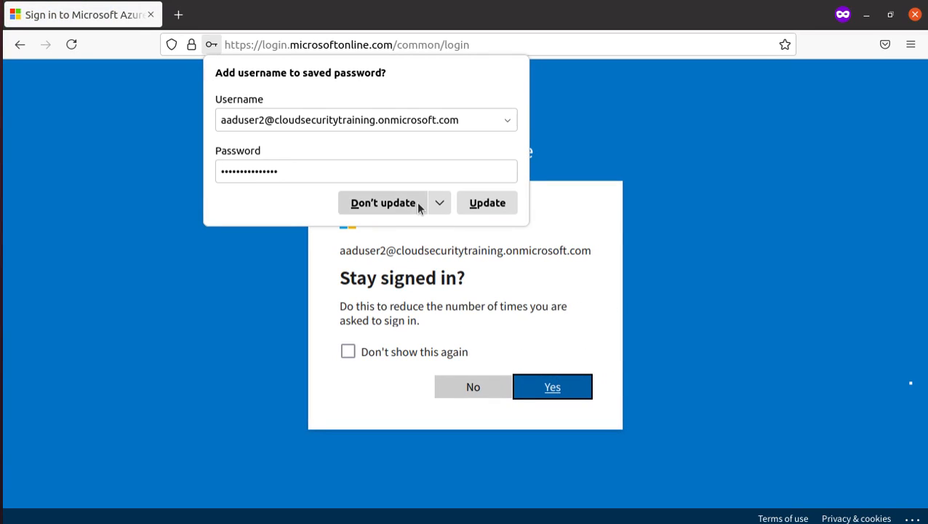
left_click(488, 203)
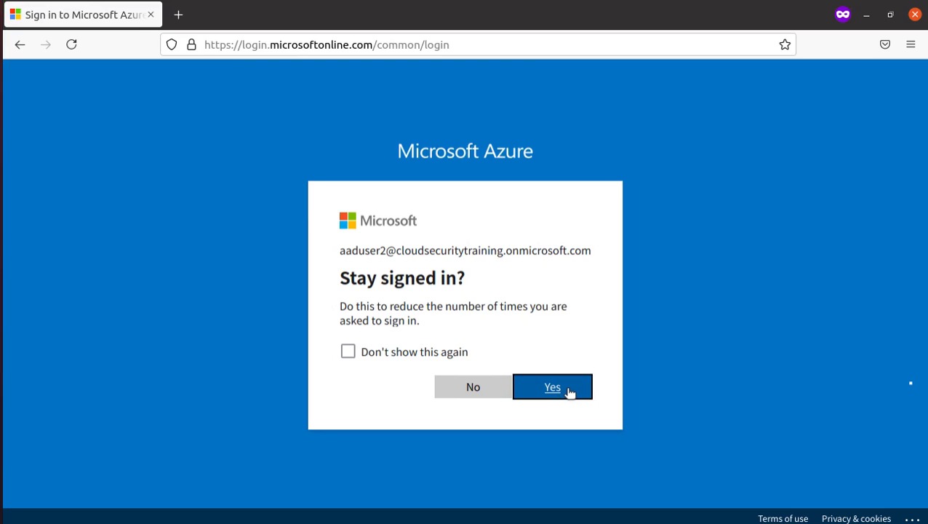
- Decline staying signed in as aaduser2 and dismiss the personalized recommendations pop-up on the Azure portal home page
left_click(472, 388)
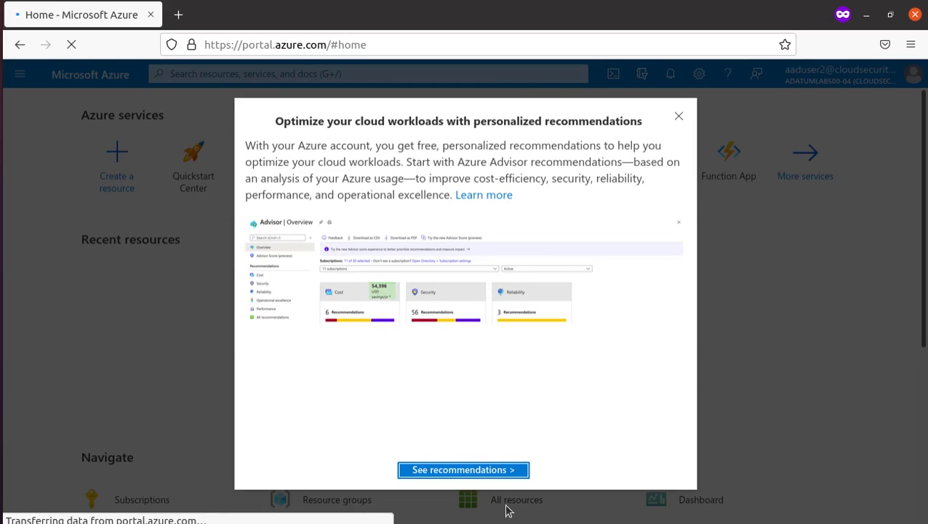
left_click(679, 116)
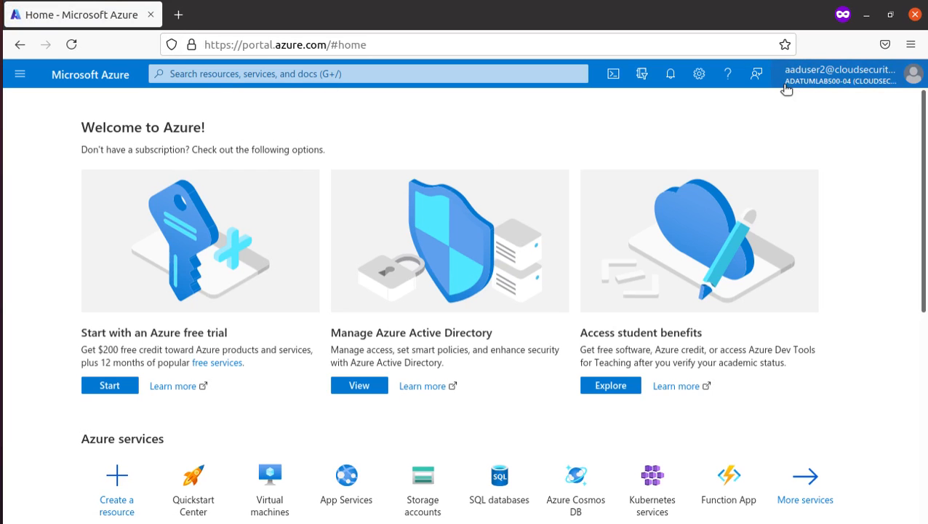
mouse_move(845, 91)
- Search the portal for "pim", go to Azure AD Privileged Identity Management, and open My roles
left_click(334, 75)
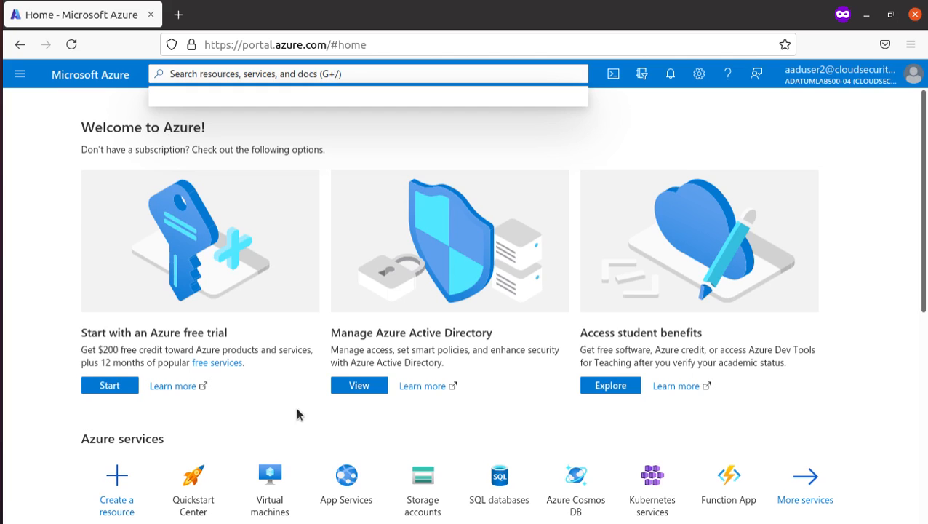
type("pim")
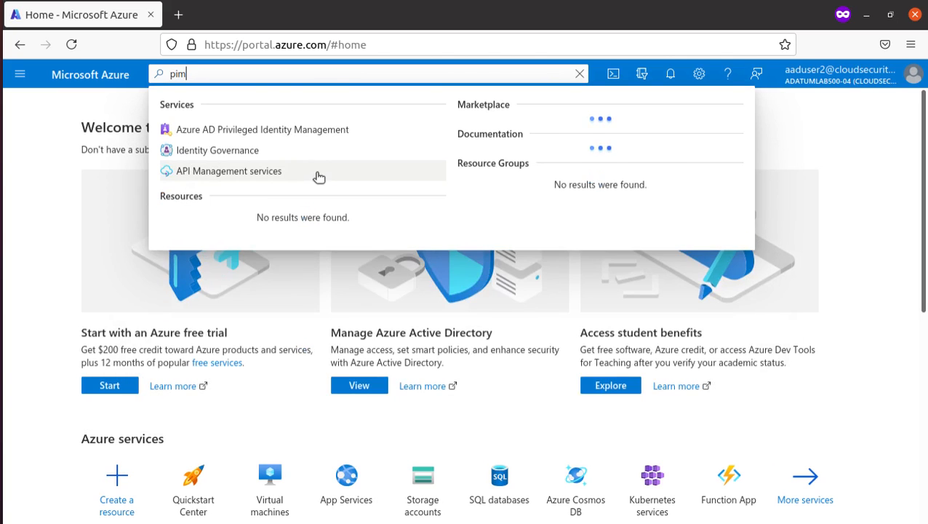
left_click(341, 131)
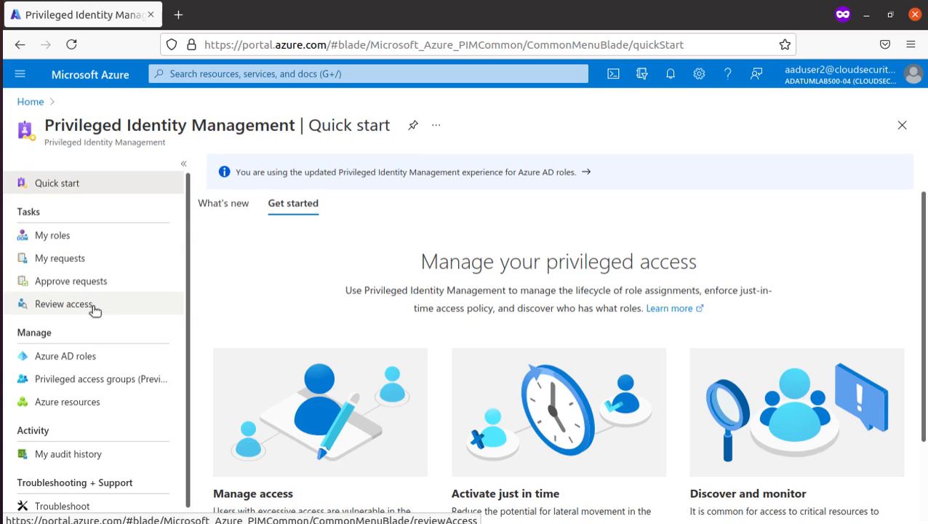
scroll(96, 335, "down", 1)
scroll(65, 262, "up", 1)
left_click(59, 238)
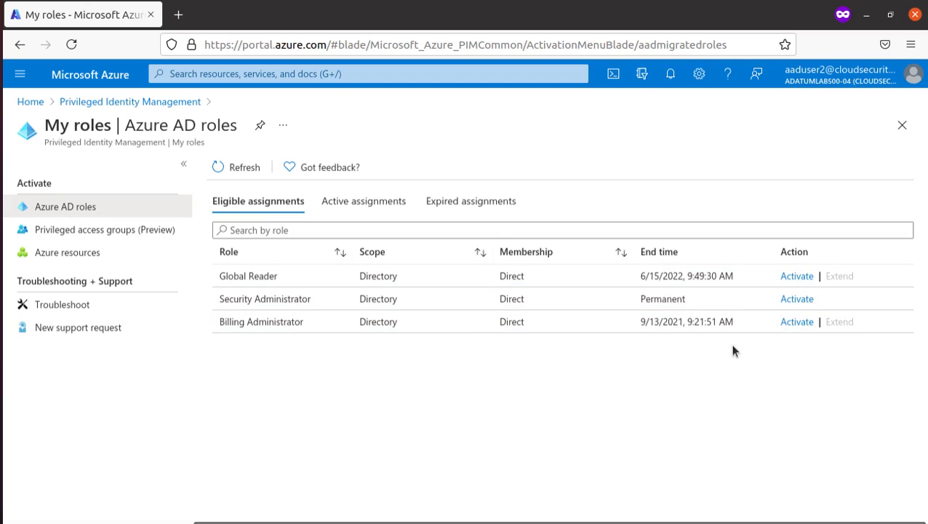
- Check the end times of aaduser2's eligible Global Reader and Billing Administrator assignments
left_click_drag(639, 277, 741, 284)
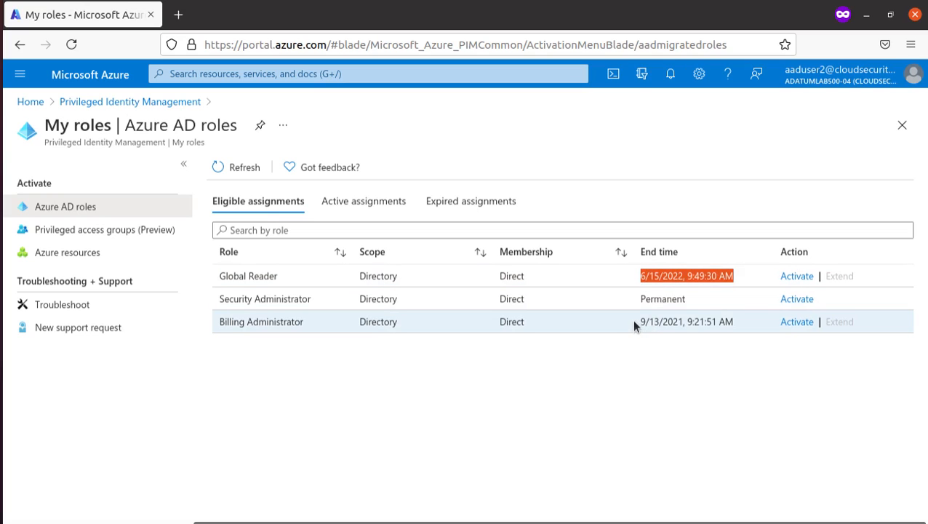
left_click_drag(634, 322, 713, 322)
left_click_drag(714, 322, 734, 328)
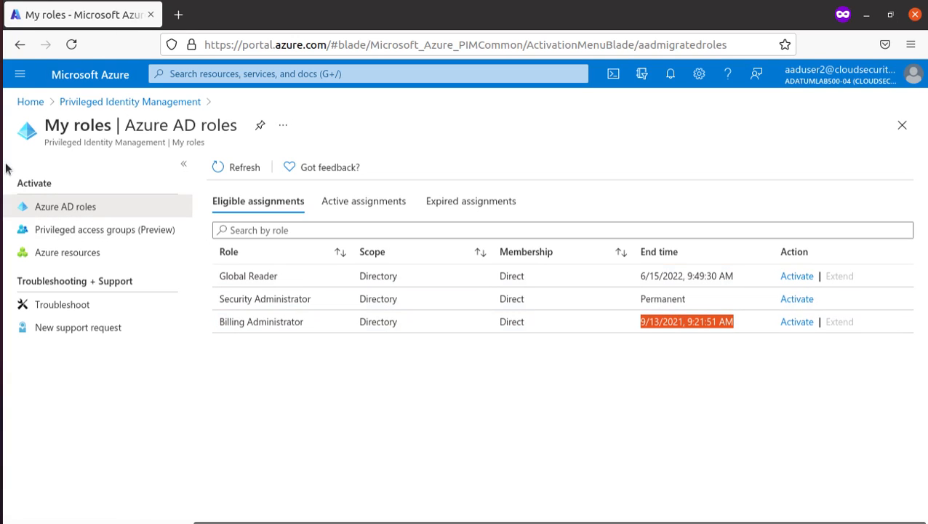
- Read steps 3 to 6 of Exercise 2 Task 1 in the GitHub lab instructions
key("alt+Tab")
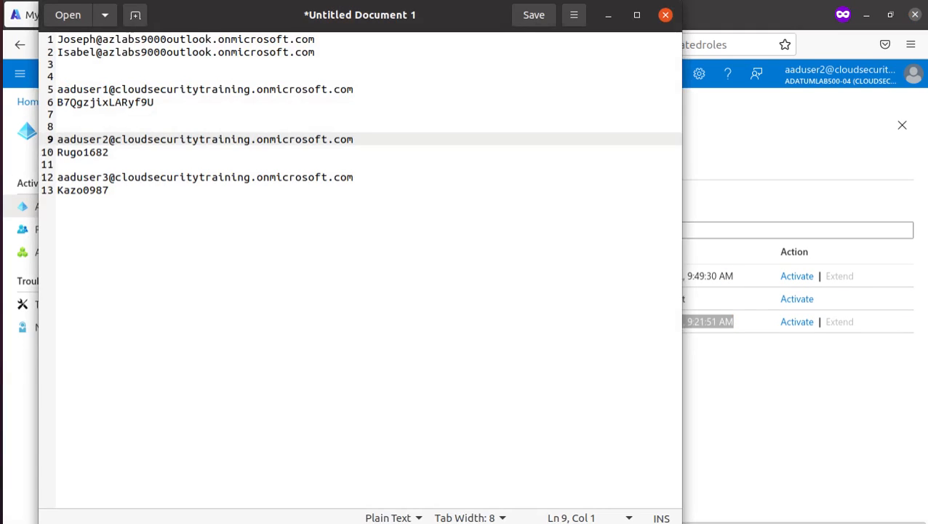
key("alt+Tab")
key("alt+Tab")
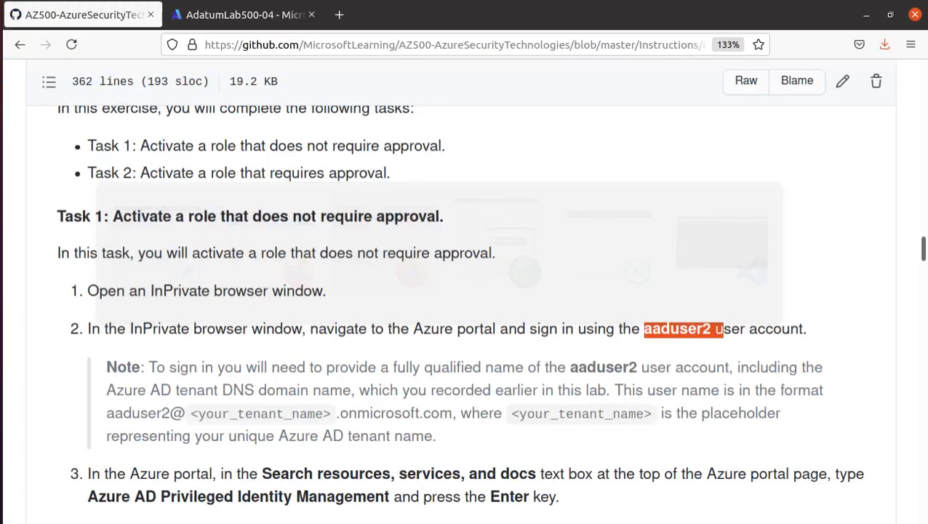
scroll(194, 430, "down", 3)
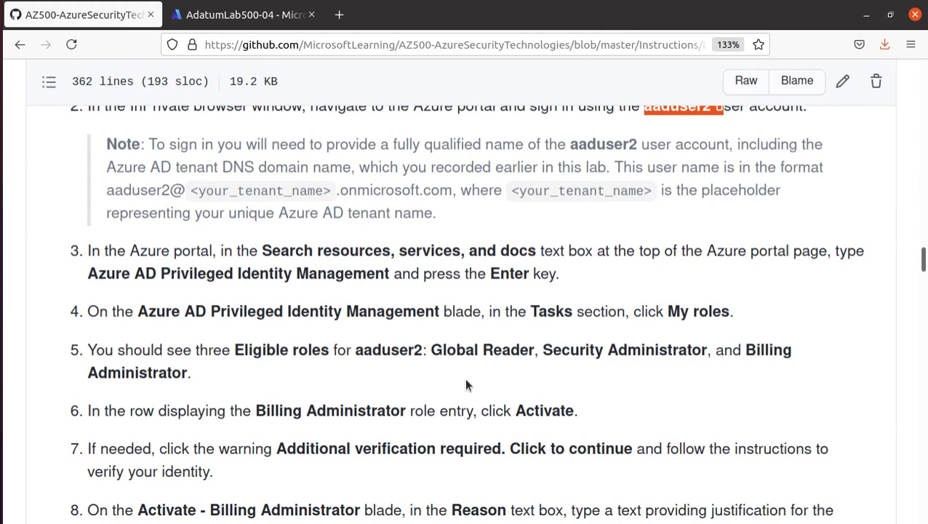
scroll(466, 385, "down", 1)
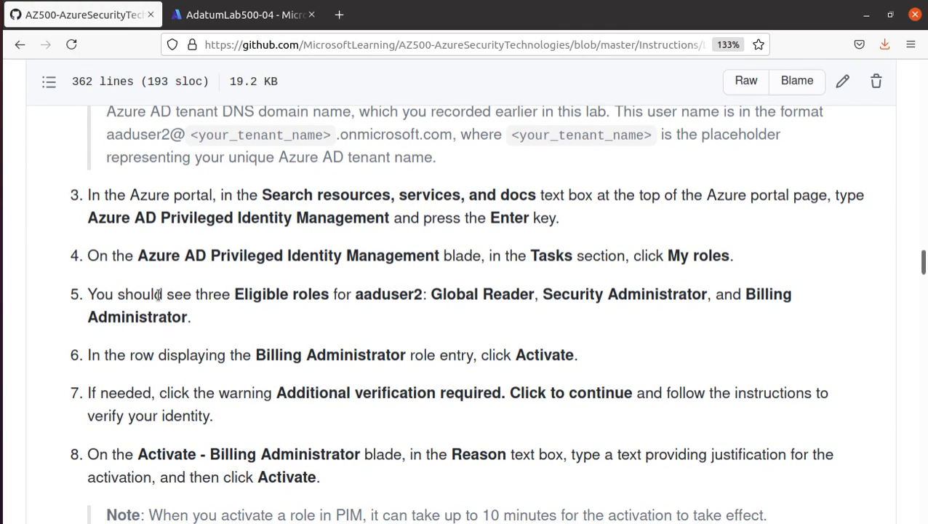
scroll(158, 295, "down", 1)
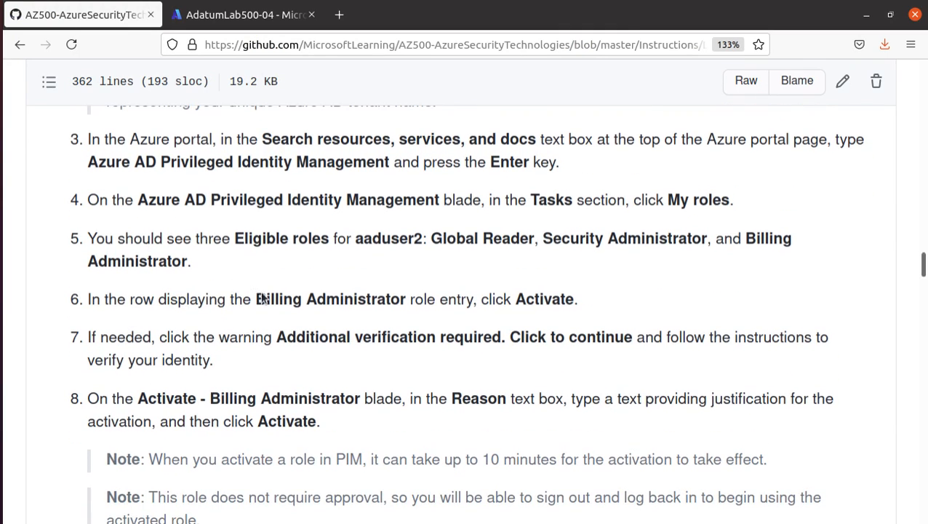
left_click_drag(256, 299, 411, 300)
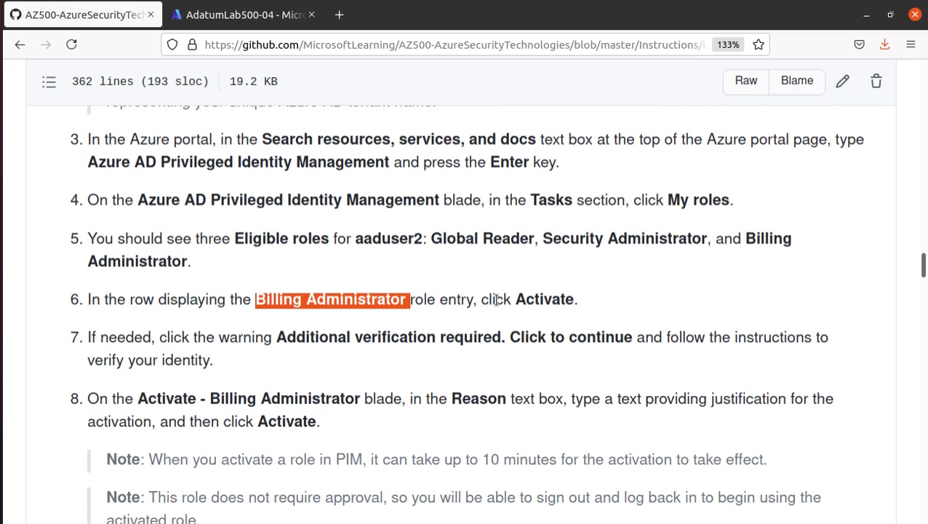
- Review the eligible assignments for AdatumLab500-04 in the administrator's Azure portal session, and open its Roles list
left_click(240, 15)
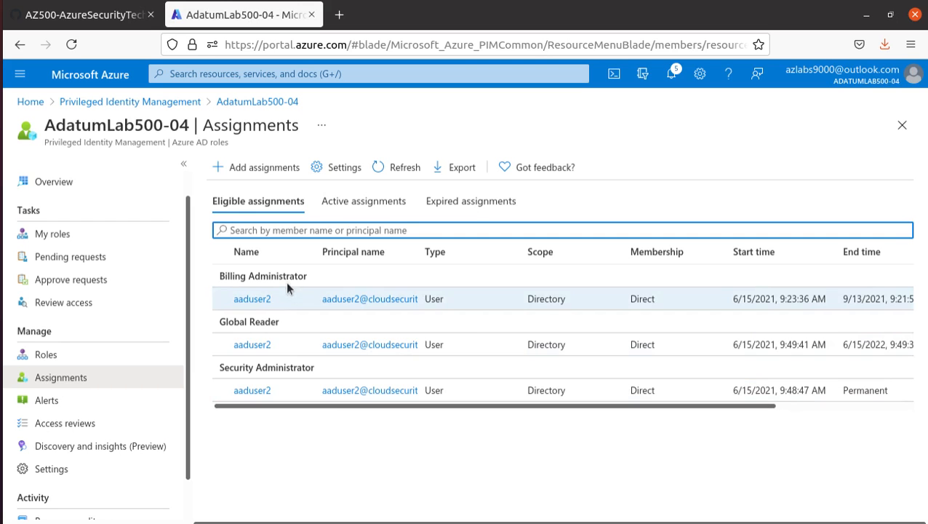
left_click_drag(580, 409, 437, 409)
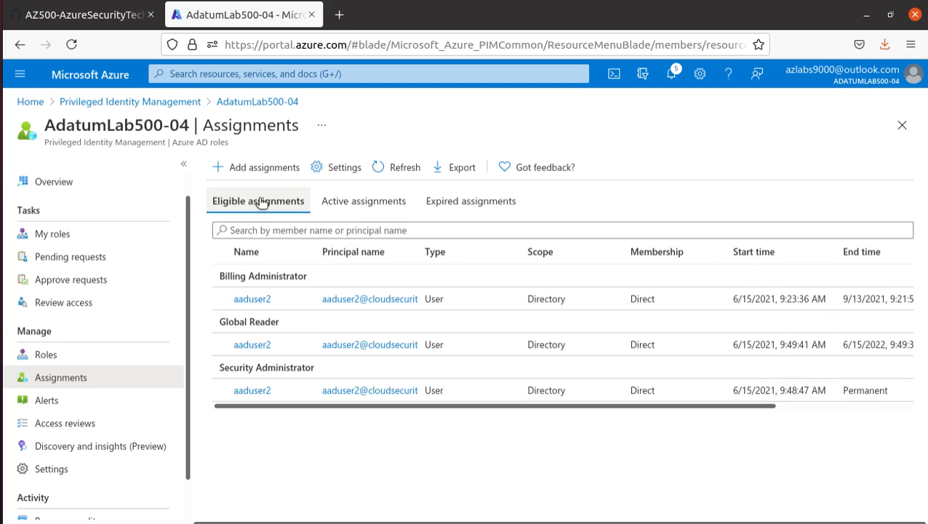
left_click(62, 356)
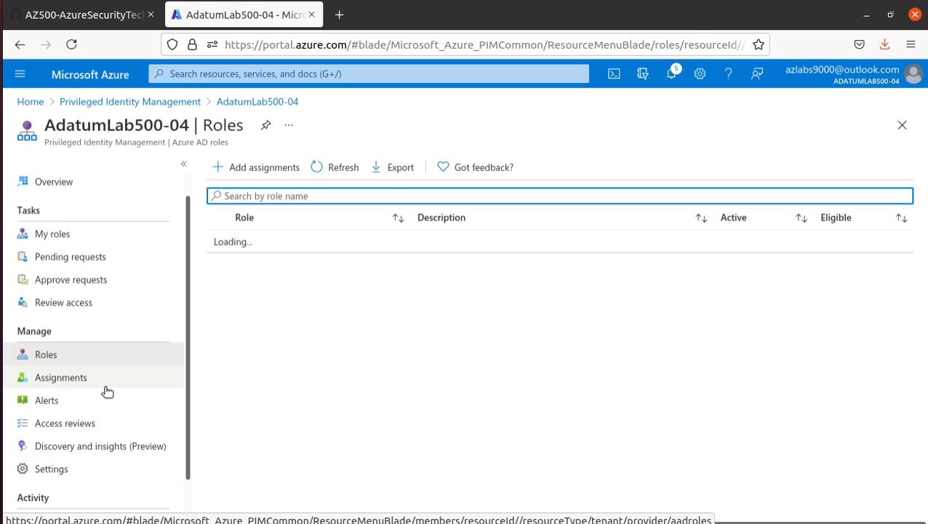
- In aaduser2's private browser window, start activating Billing Administrator, complete the required additional verification, and decline staying signed in
key("alt+Tab")
key("alt+Tab")
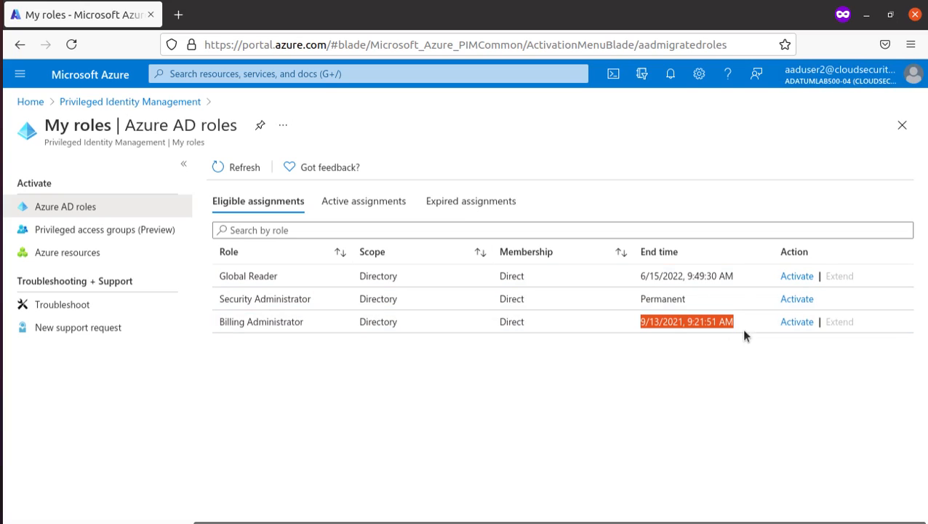
left_click(797, 322)
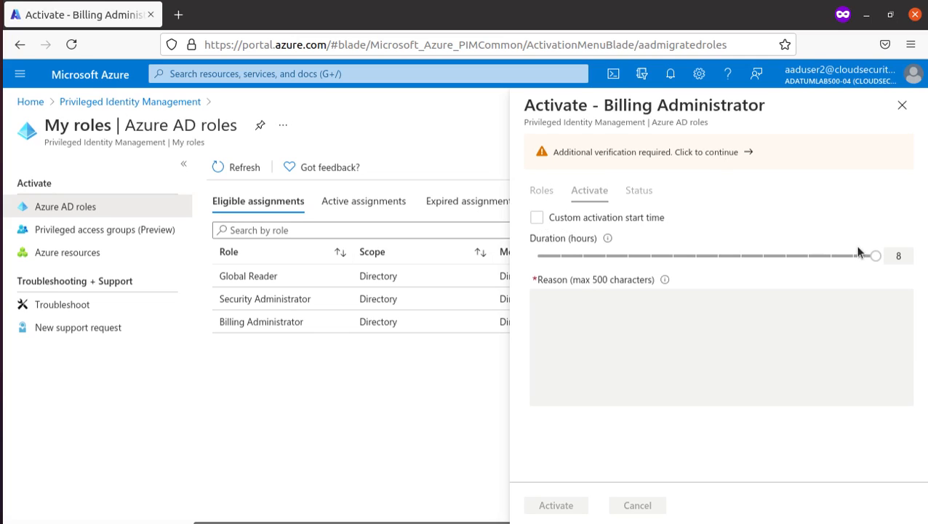
left_click(716, 151)
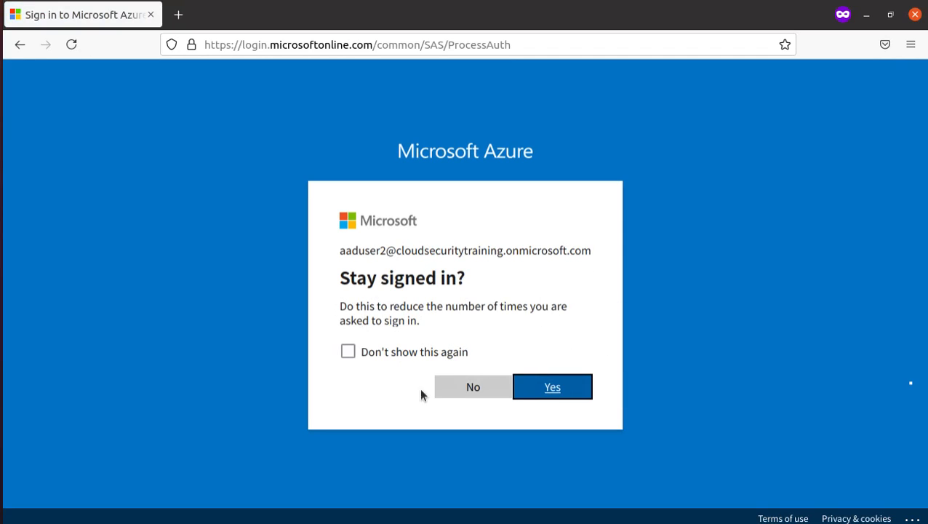
left_click(474, 391)
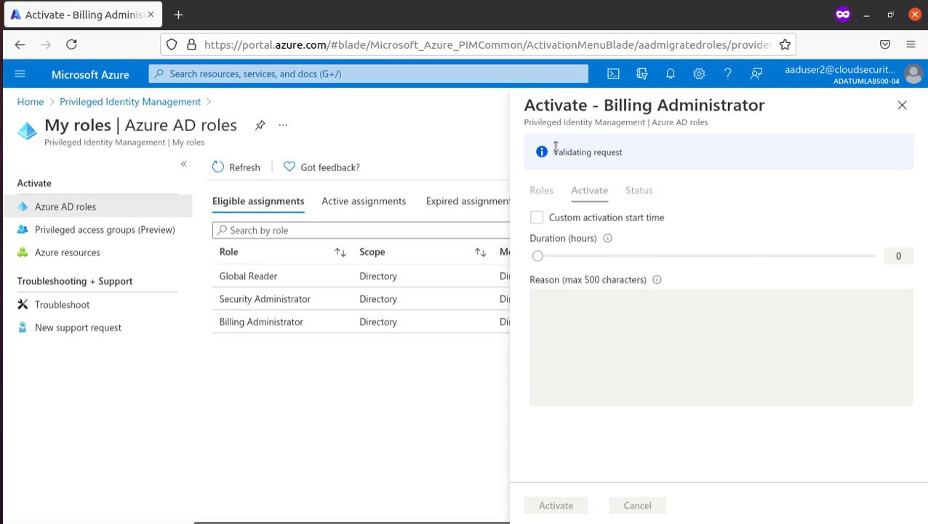
- Inspect the custom activation start time options for the Billing Administrator activation, leaving the option off
left_click_drag(557, 152, 635, 153)
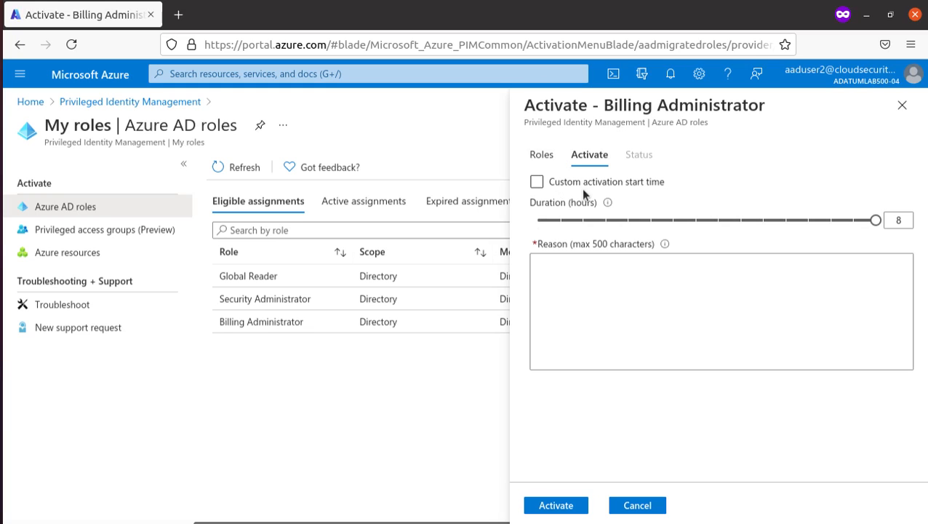
left_click(542, 183)
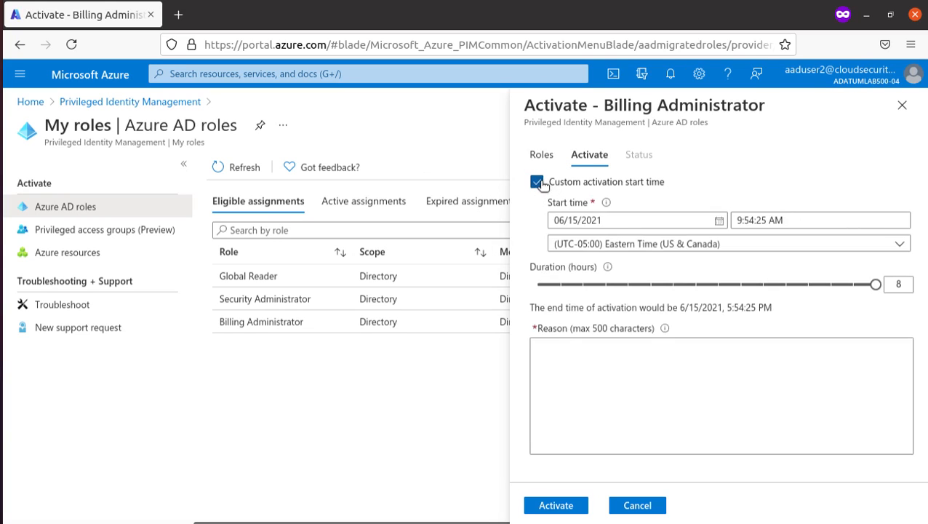
left_click(542, 183)
- Read steps 6 to 8 of the lab instructions on activating Billing Administrator, verifying identity, and giving a justification
key("alt+Tab")
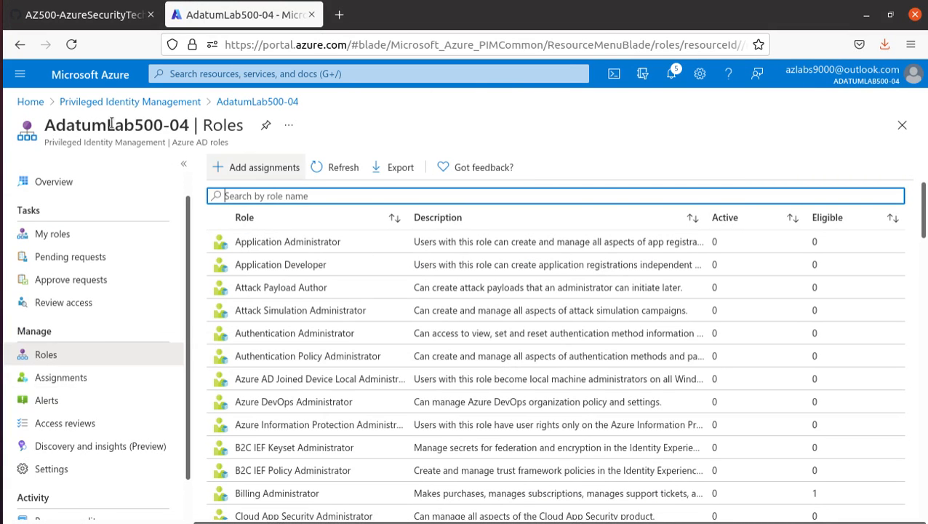
left_click(102, 21)
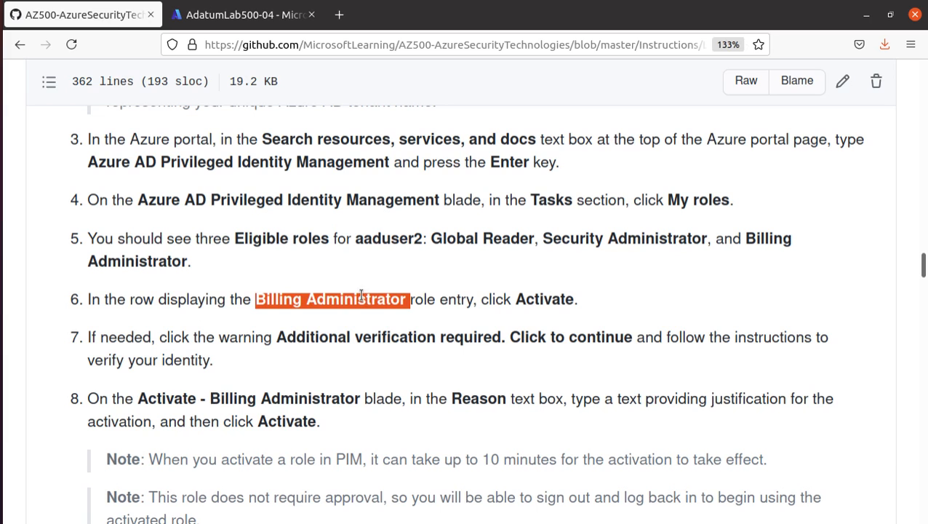
double_click(539, 298)
scroll(346, 240, "down", 3)
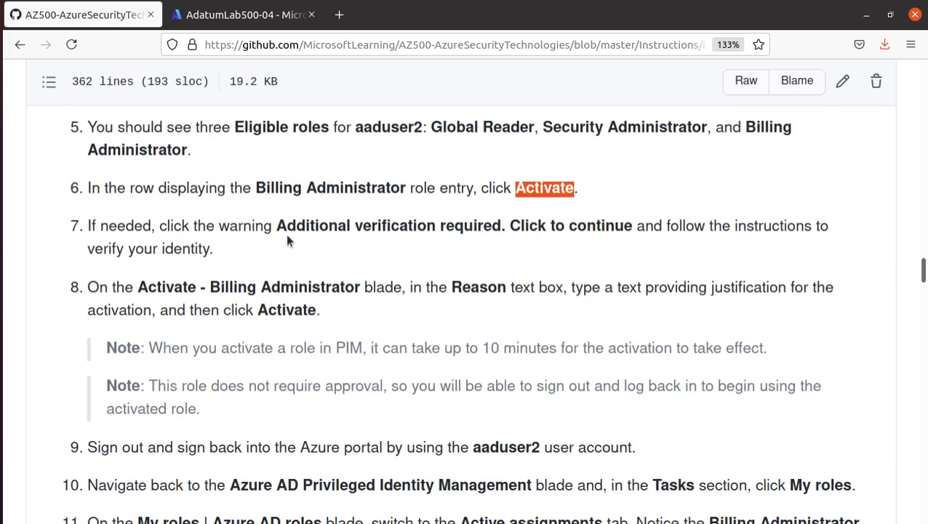
left_click_drag(280, 226, 762, 256)
scroll(109, 236, "down", 3)
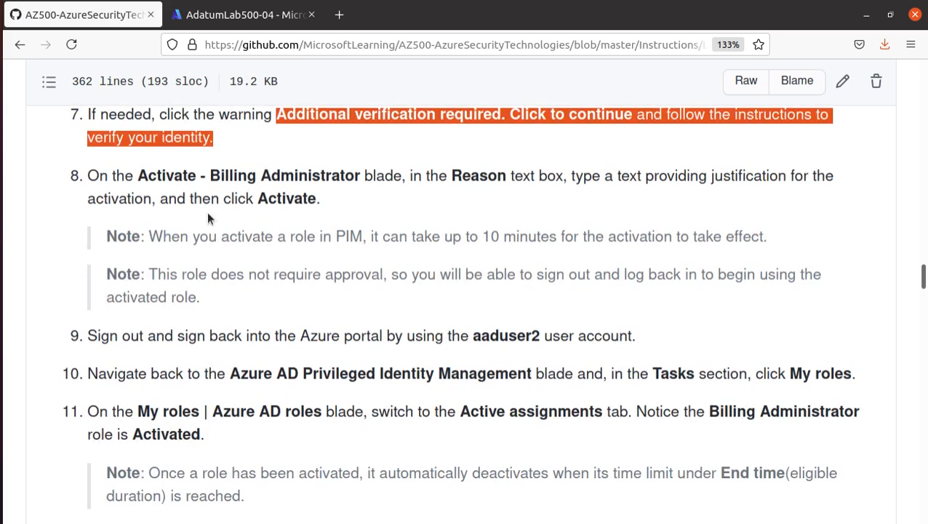
left_click_drag(138, 180, 364, 178)
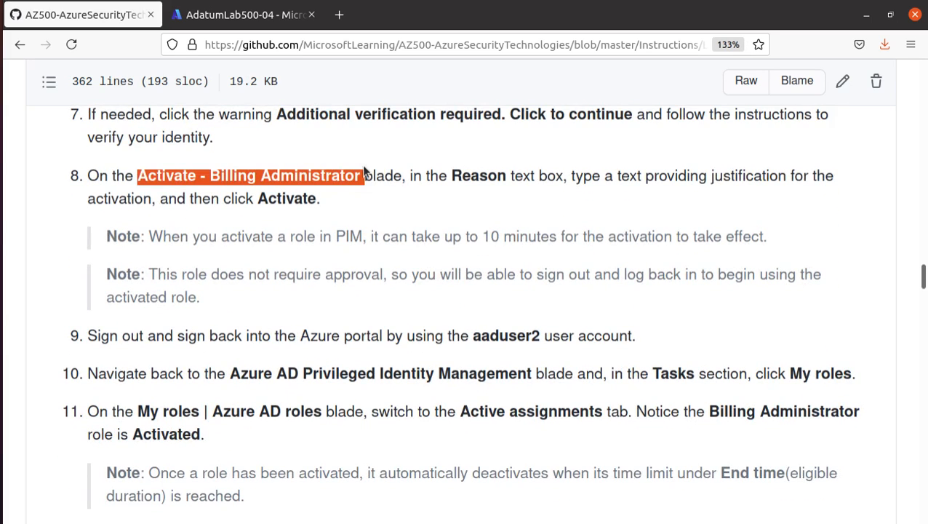
left_click(491, 171)
left_click_drag(575, 176, 840, 176)
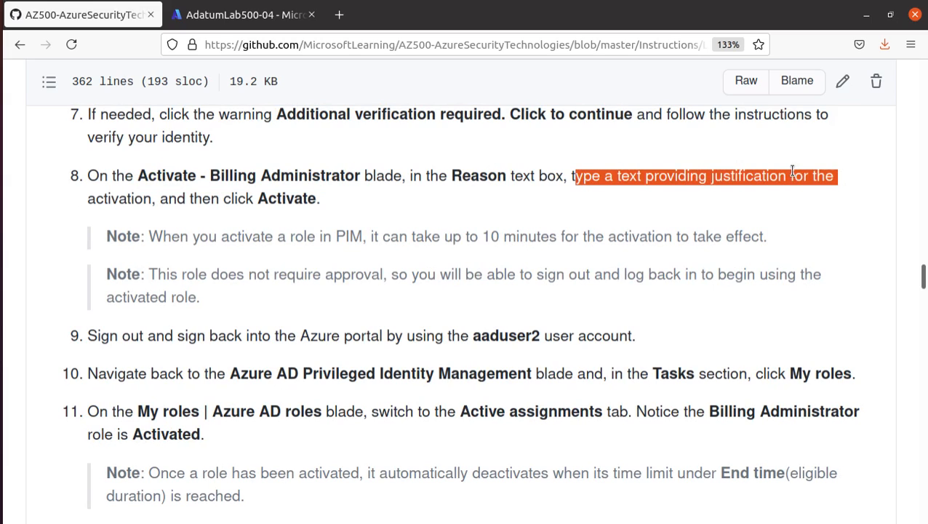
right_click(789, 173)
left_click(808, 181)
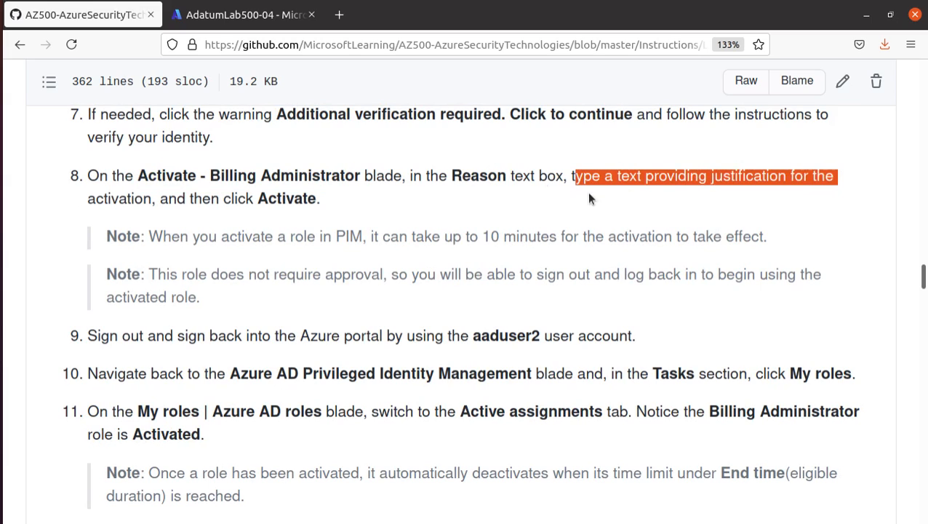
- Enter "need access..." as the reason for the Billing Administrator activation in aaduser2's private browser window
left_click(217, 16)
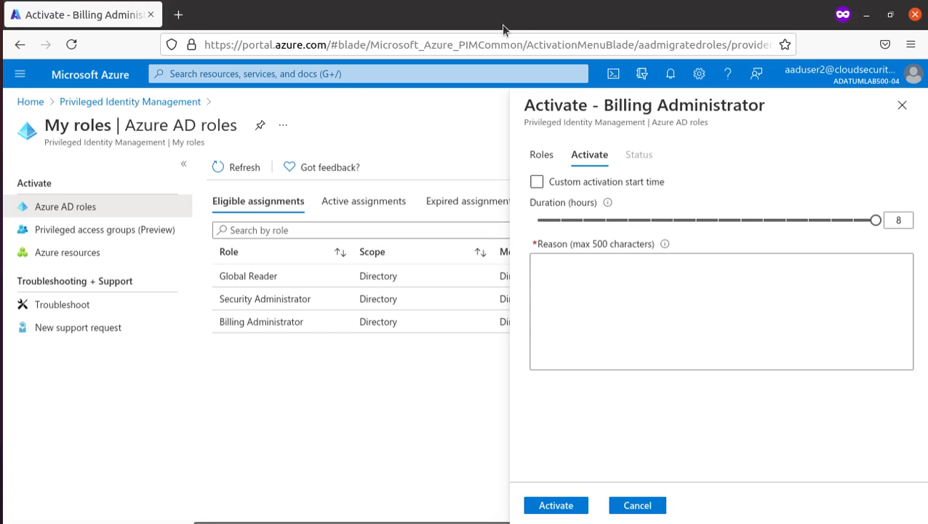
left_click(605, 312)
type("ne")
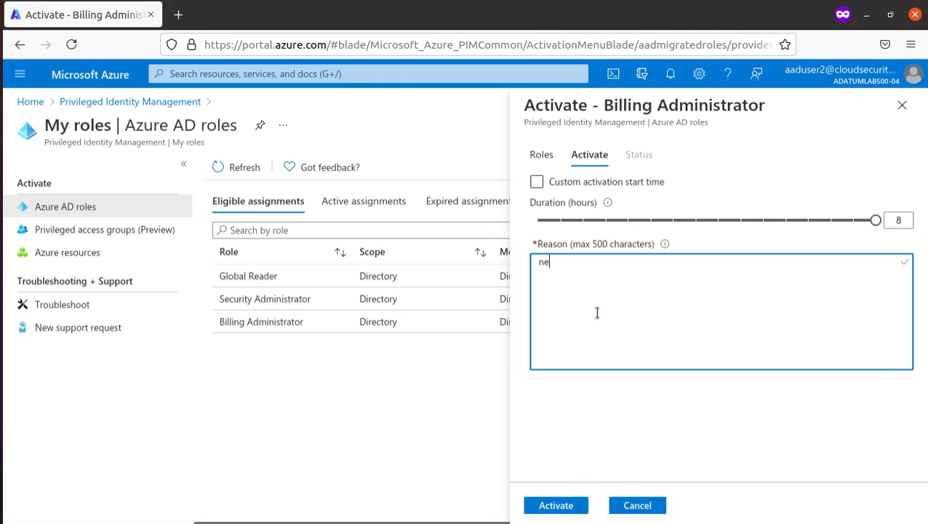
type("ed access...")
left_click(569, 185)
left_click(539, 182)
- Check the lab instructions, return to aaduser2's private window, and submit the Billing Administrator activation with an 8-hour duration
key("alt+Tab")
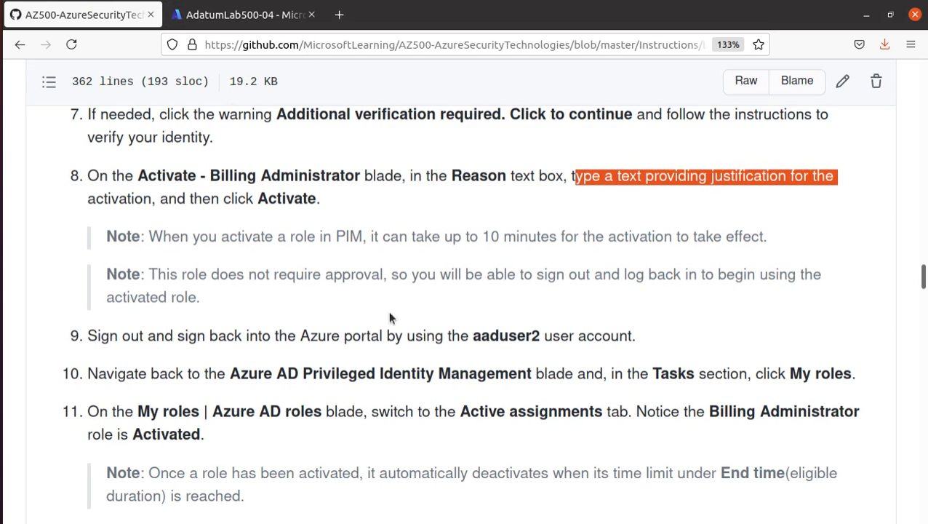
left_click(255, 19)
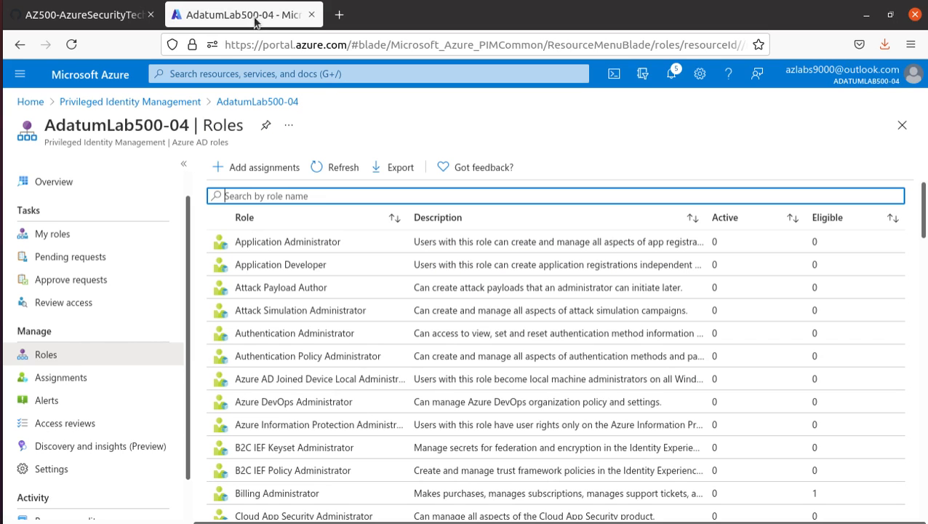
left_click(102, 19)
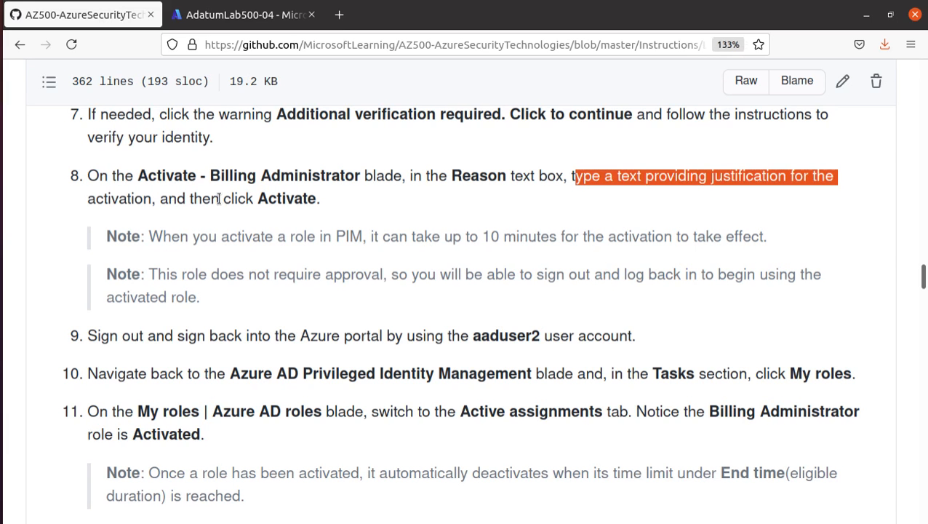
key("alt+Tab")
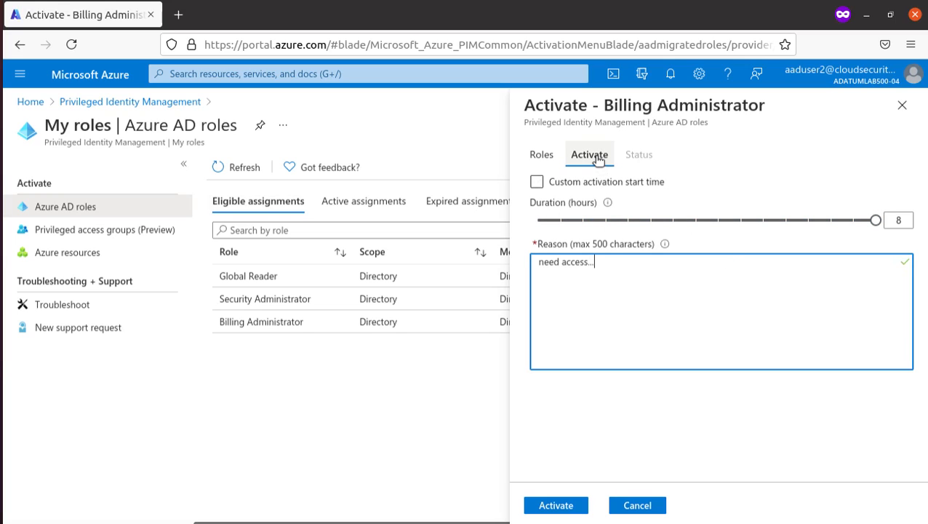
left_click(893, 220)
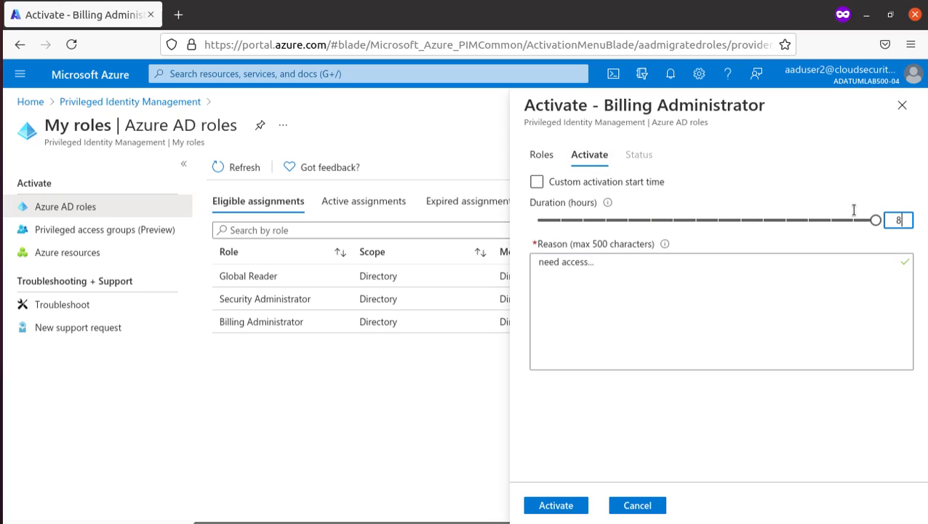
key("ctrl+a")
left_click(572, 507)
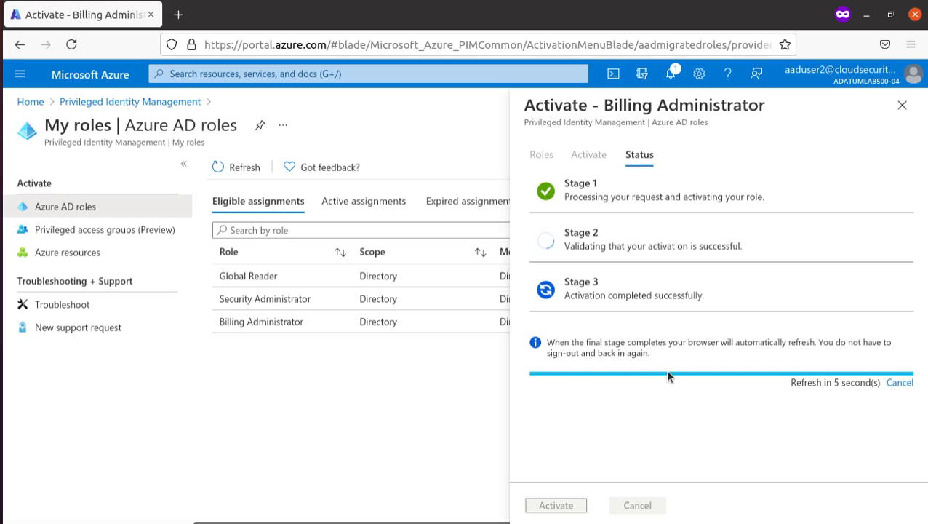
- Read the lab notes under step 8 about how long PIM activation takes and whether this role requires approval
key("alt+Tab")
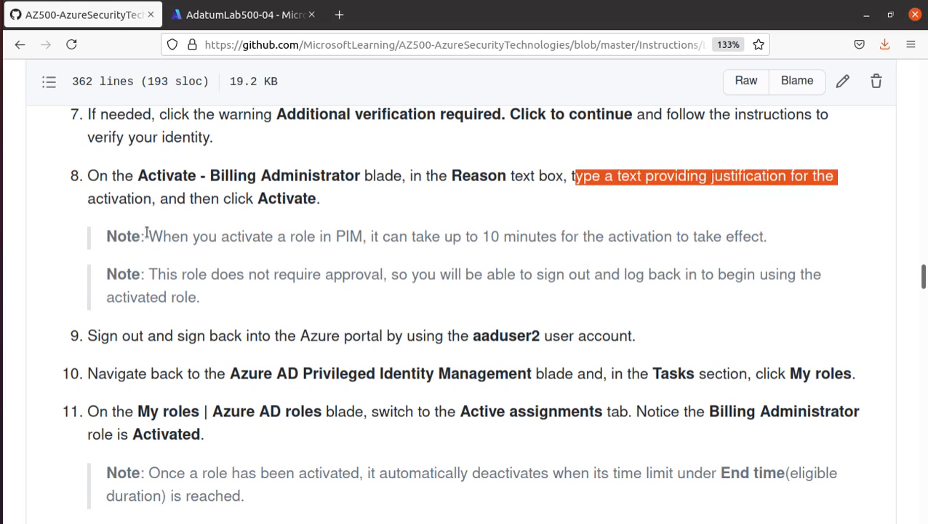
left_click_drag(150, 237, 802, 245)
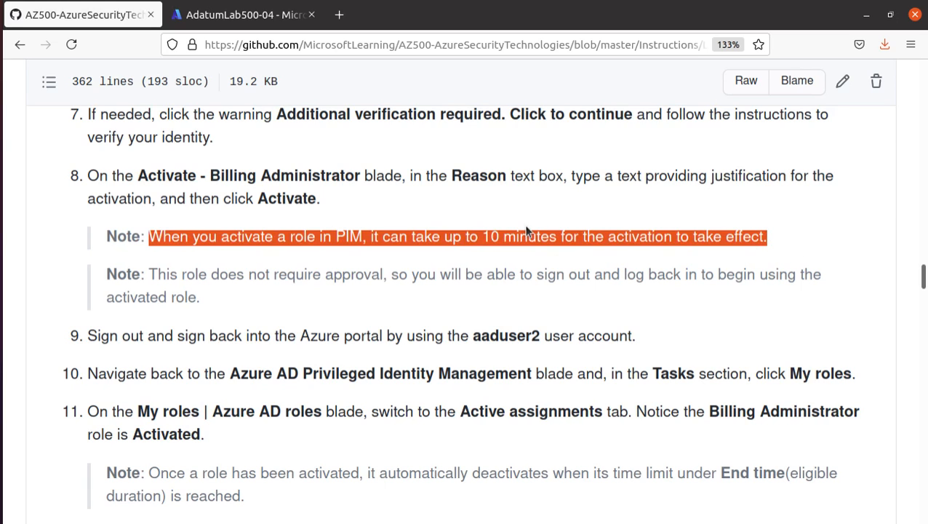
scroll(527, 232, "down", 3)
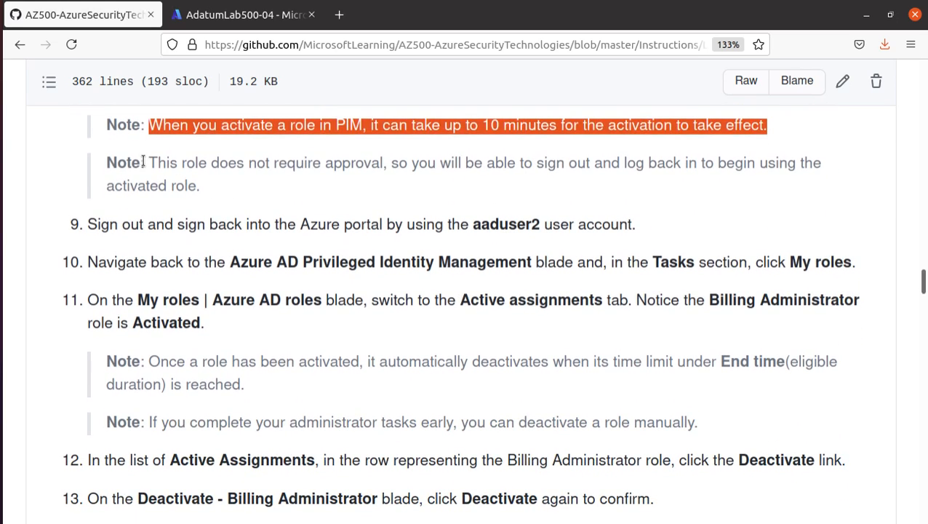
left_click_drag(145, 163, 855, 186)
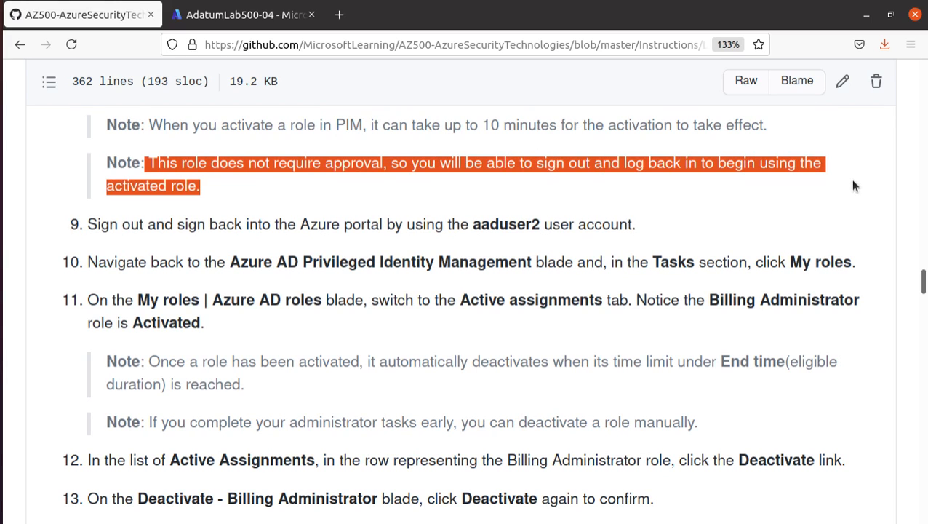
left_click(235, 18)
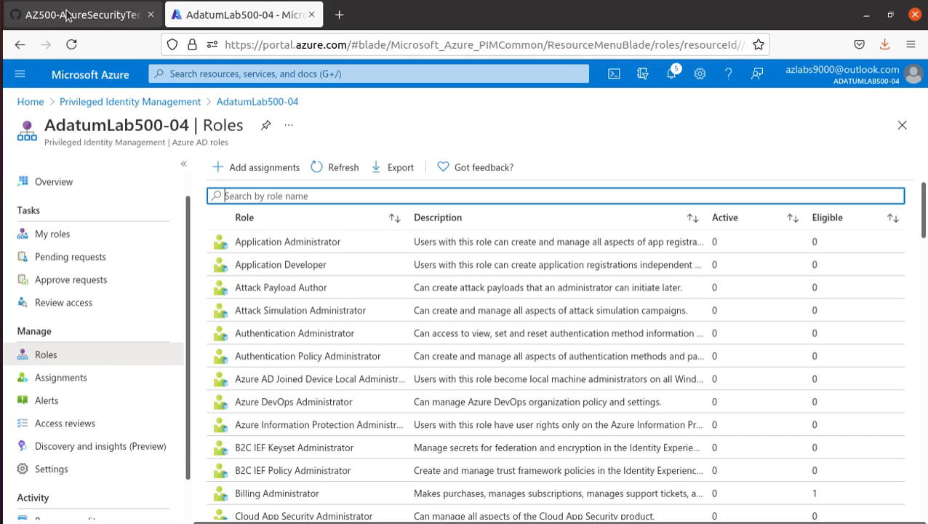
left_click(17, 13)
- In aaduser2's private browser window, view the active Azure AD role assignments
key("alt+Tab")
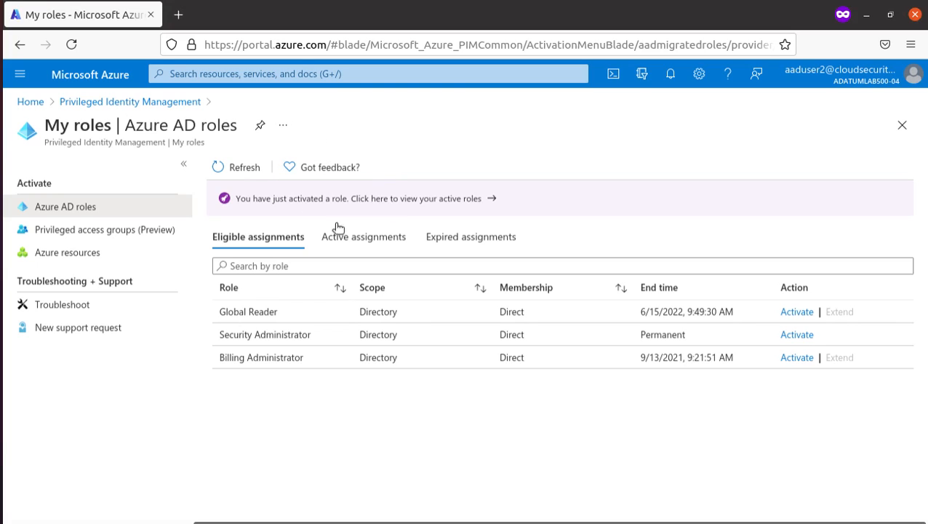
left_click(379, 242)
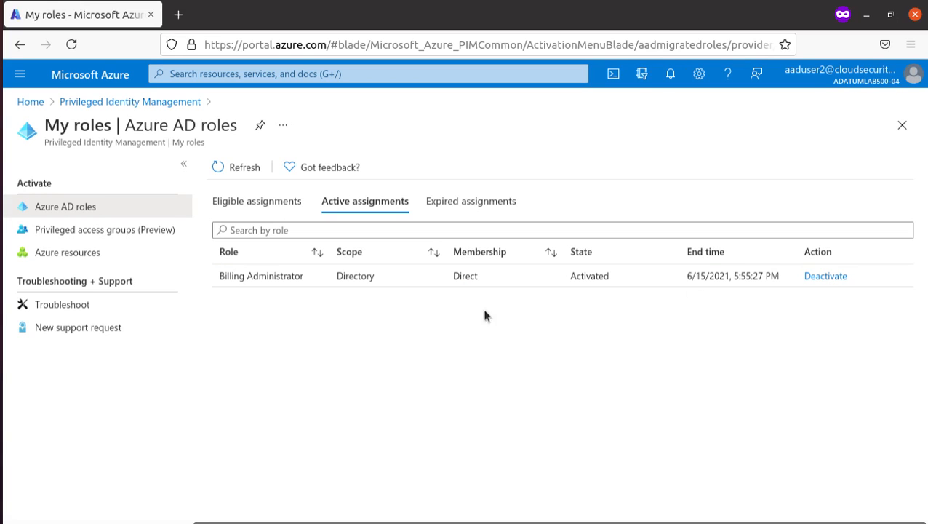
- Try to activate the eligible Billing Administrator assignment once more, giving "need.." as the reason
left_click(266, 205)
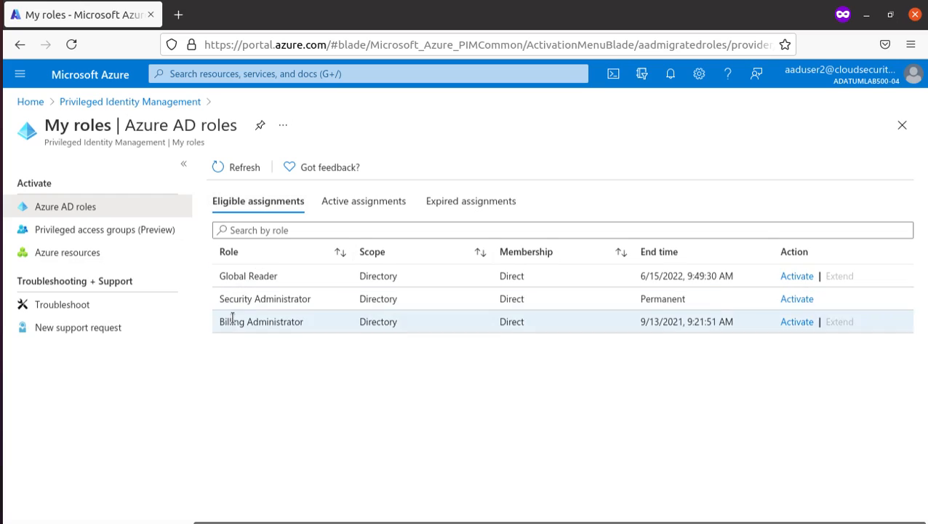
left_click(796, 322)
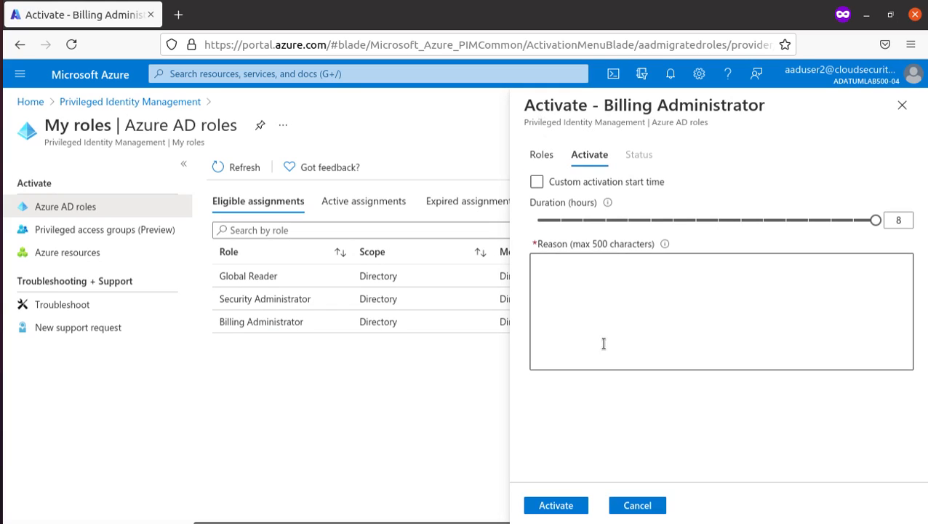
left_click(600, 300)
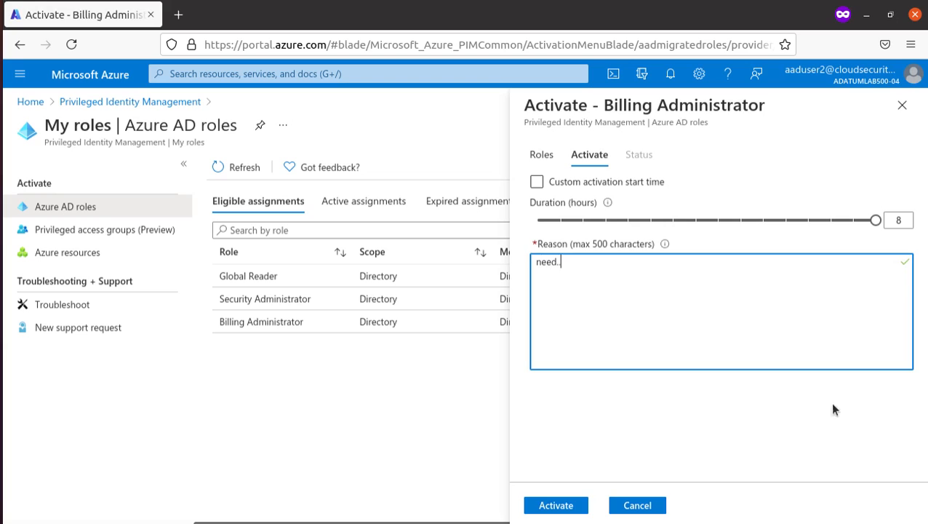
left_click(568, 507)
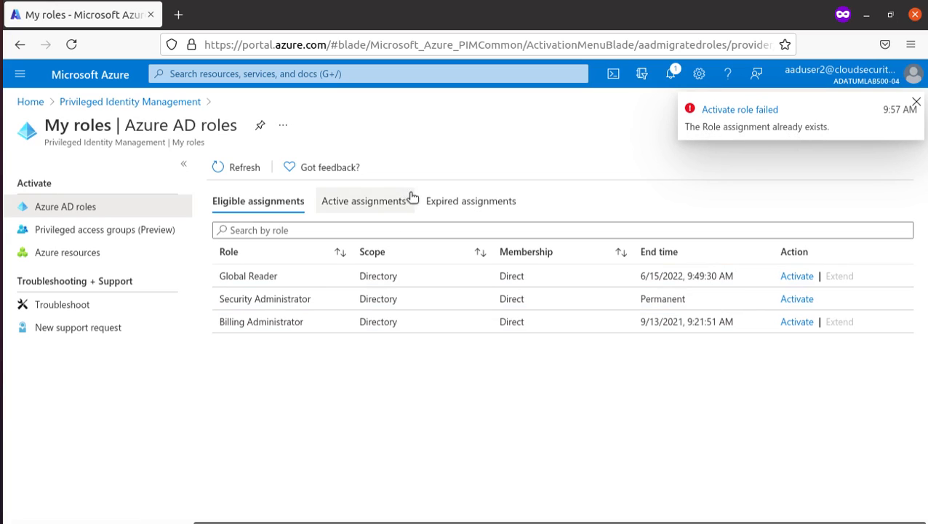
- Review aaduser2's active role assignments again and read step 9 of the lab instructions about signing out and back in
left_click(375, 203)
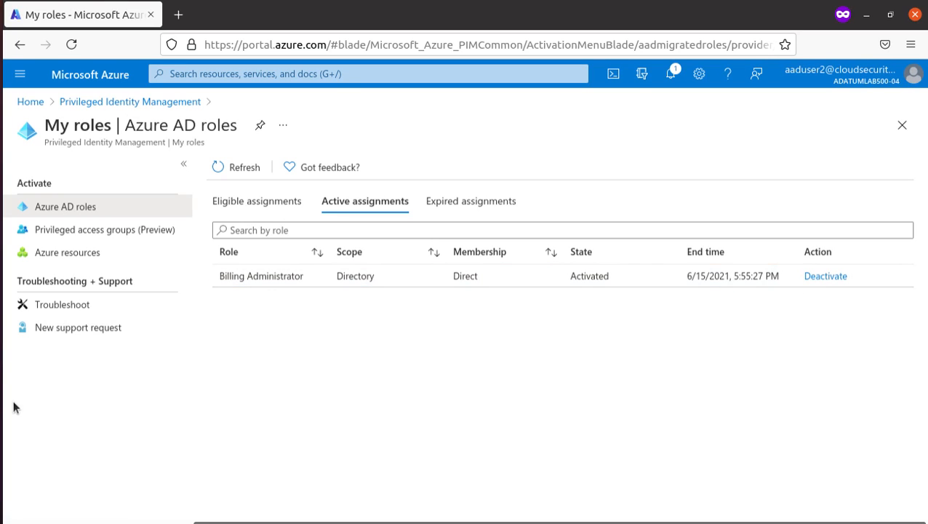
key("alt")
key("alt+Tab")
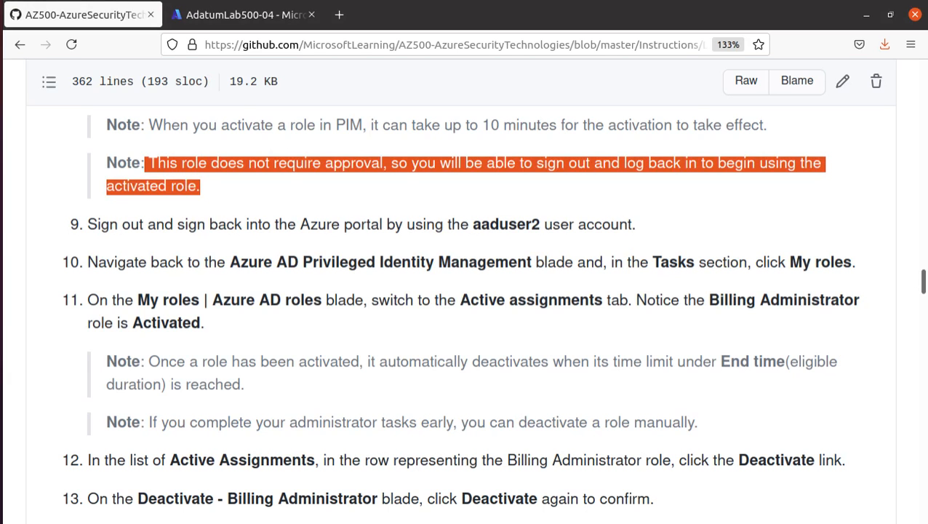
left_click_drag(87, 224, 659, 235)
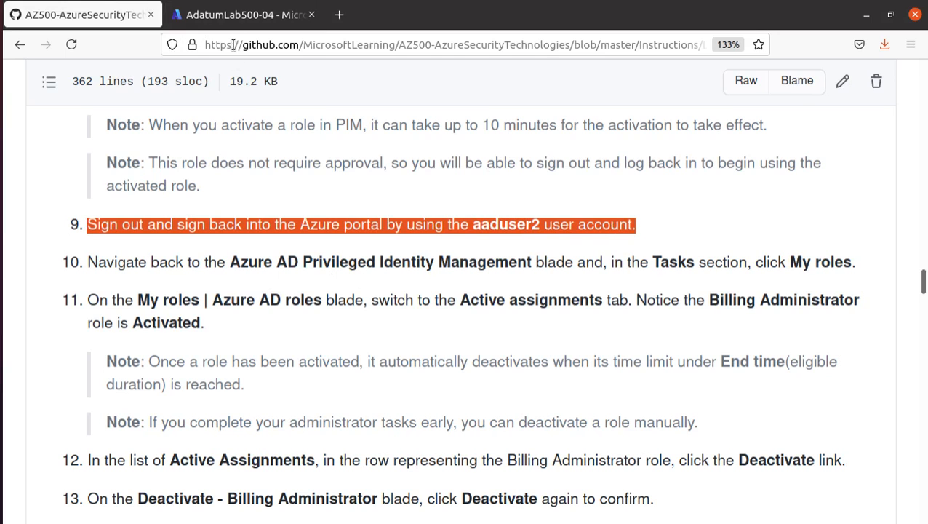
- Sign the administrator account out of the Azure portal and sign back in with its saved account password
left_click(247, 15)
left_click(901, 77)
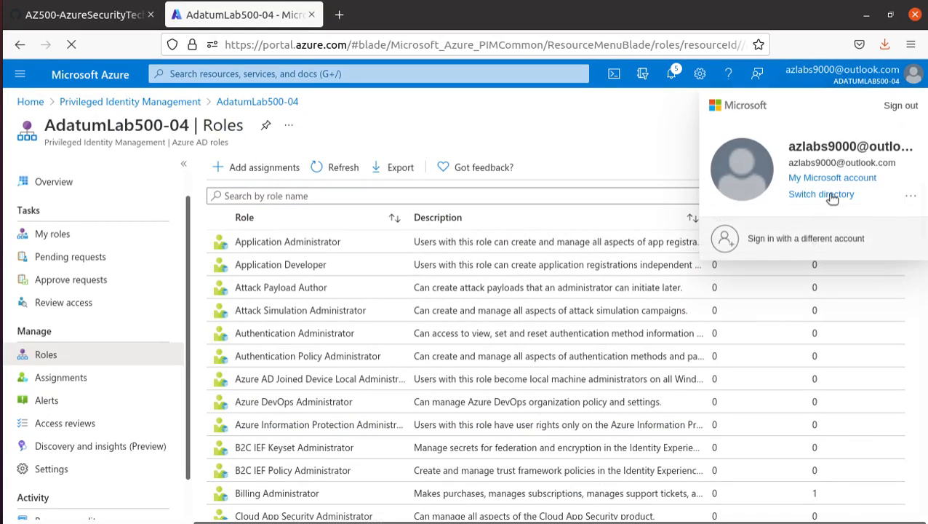
left_click(899, 114)
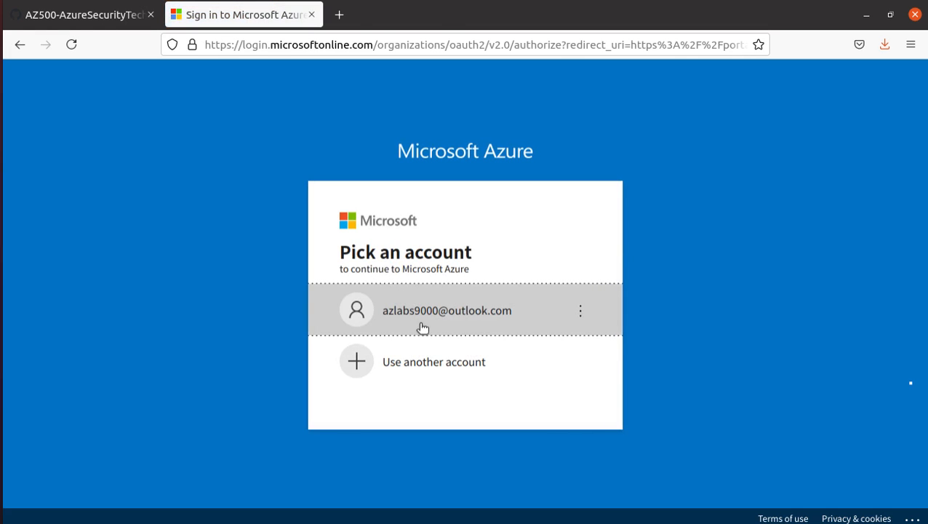
left_click(474, 302)
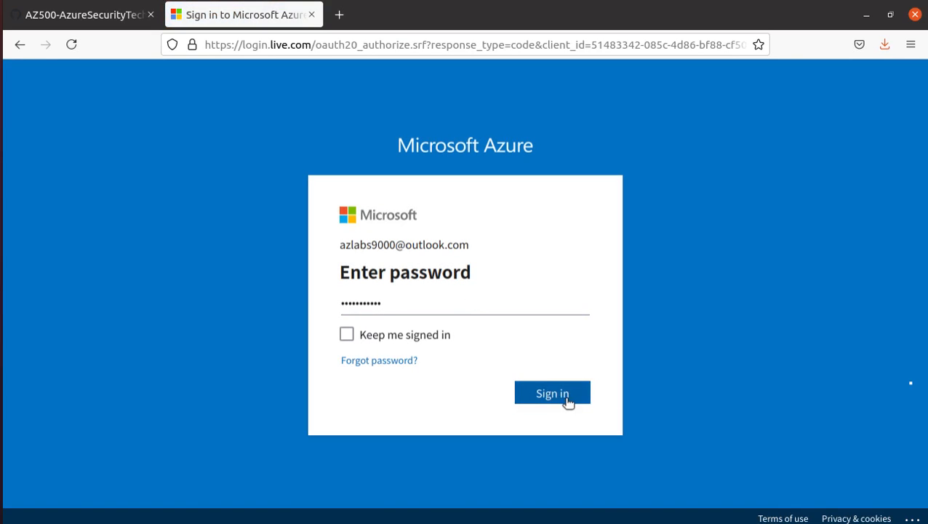
left_click(565, 399)
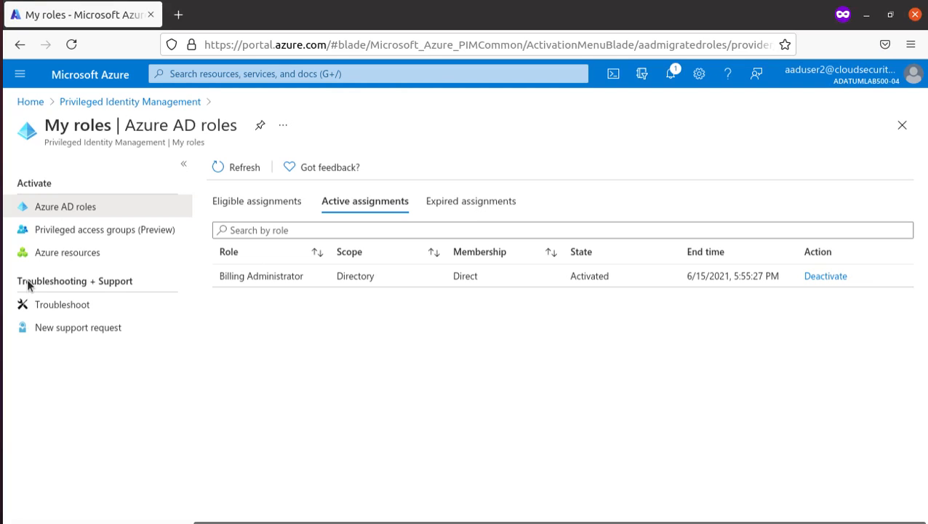
- In the private browser window, sign aaduser2 out of the Azure portal and sign back in with the saved account password
left_click(855, 65)
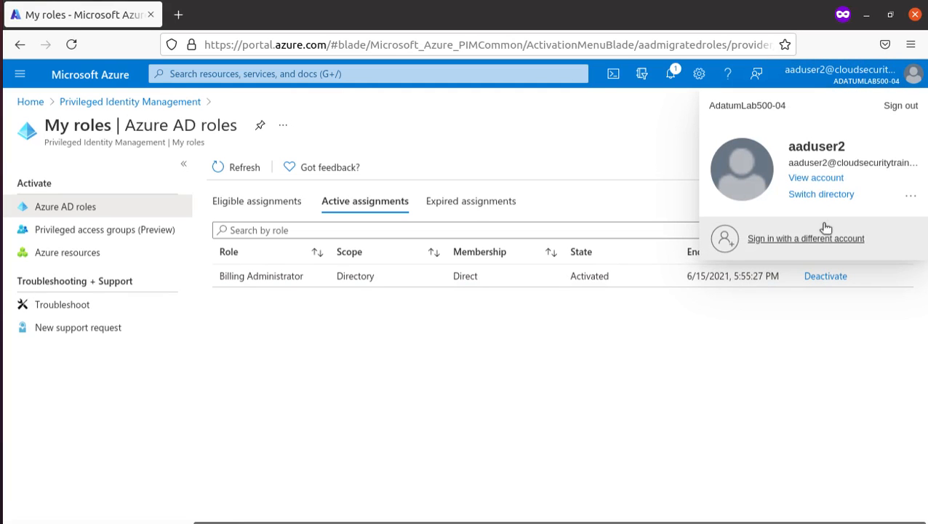
left_click(902, 106)
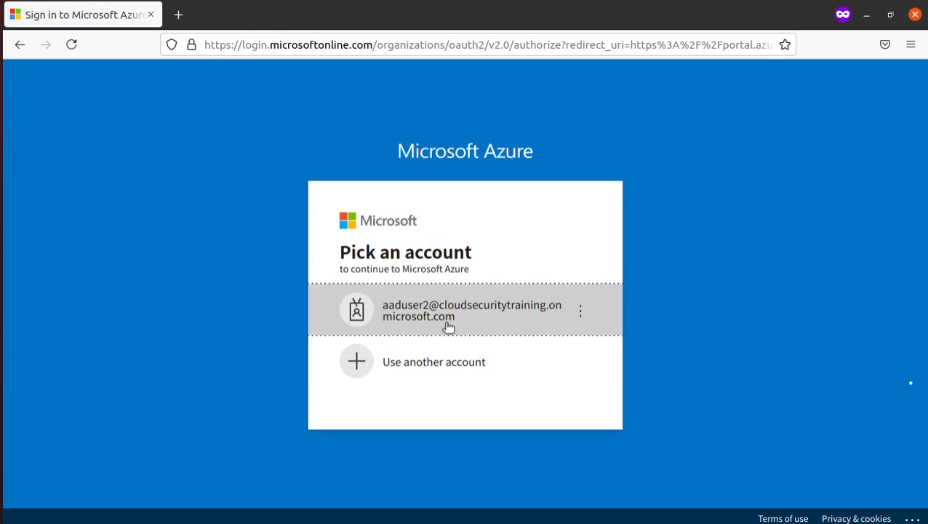
left_click(448, 320)
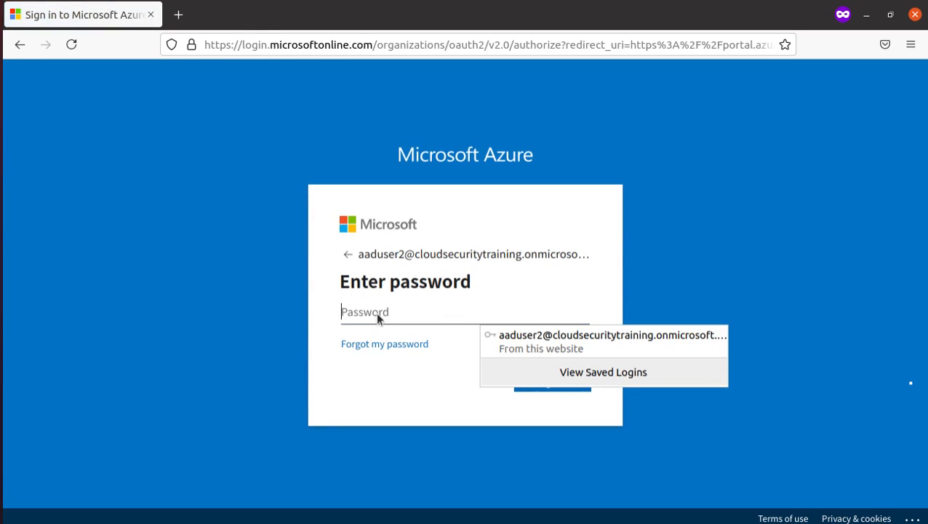
left_click(574, 341)
left_click(562, 379)
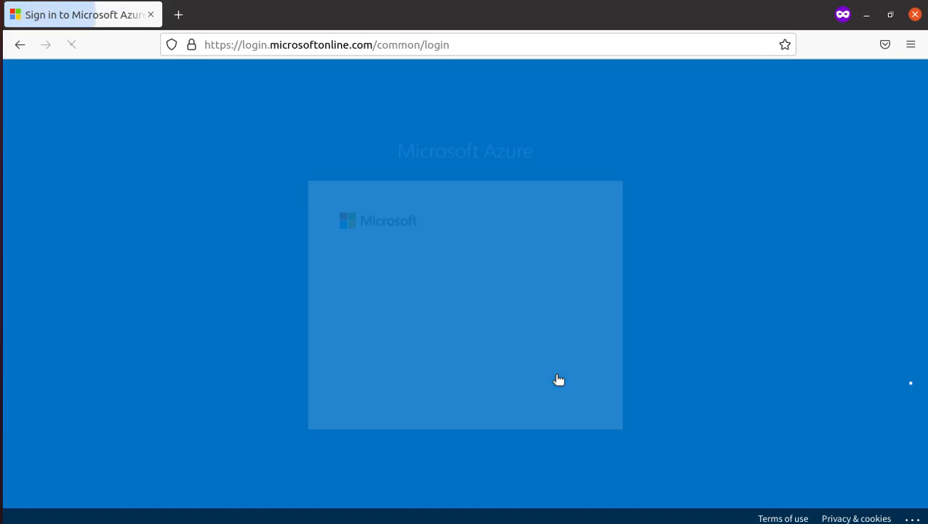
left_click(472, 388)
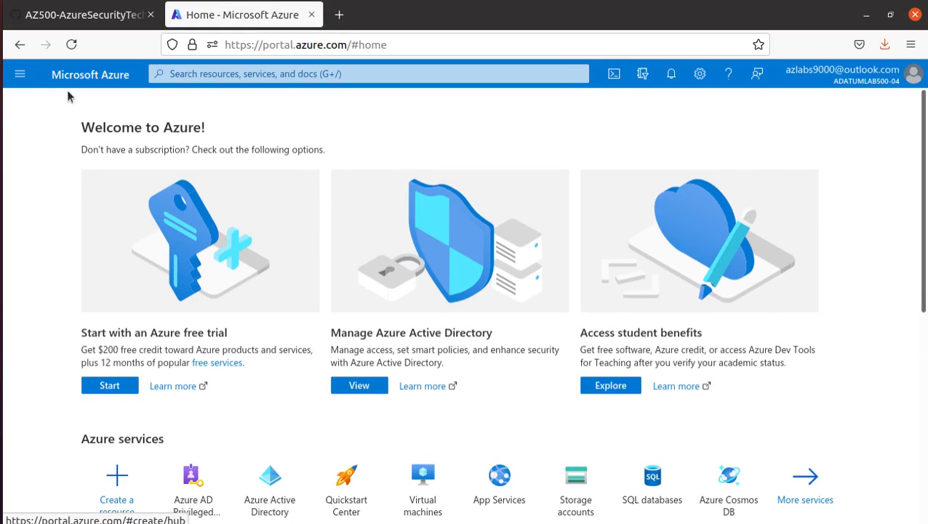
- Read step 10, view My roles in Azure AD Privileged Identity Management under the administrator account, and return to the lab instructions
left_click(80, 14)
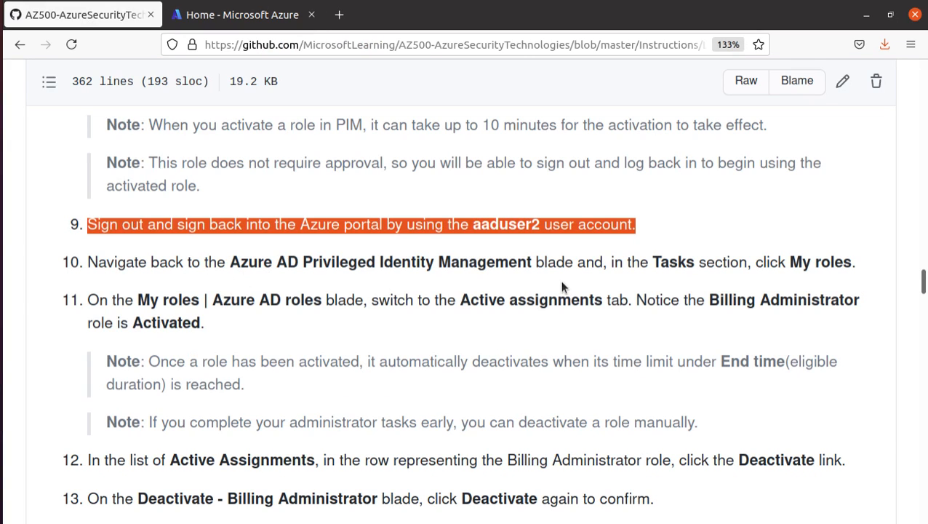
left_click(677, 261)
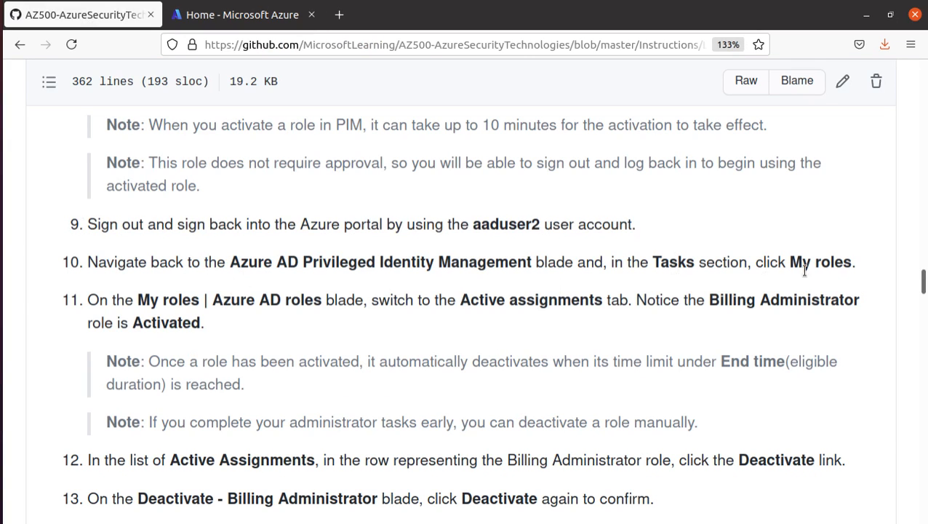
left_click(254, 17)
left_click(246, 70)
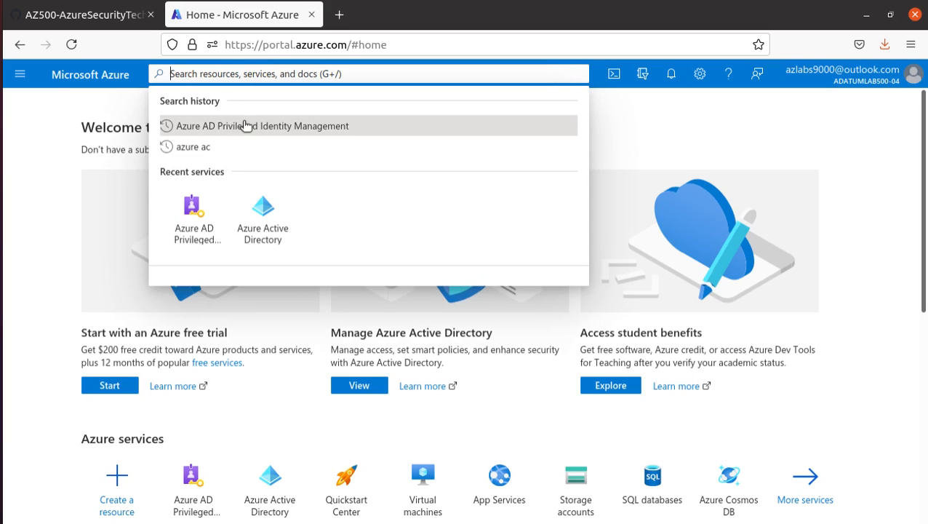
left_click(206, 222)
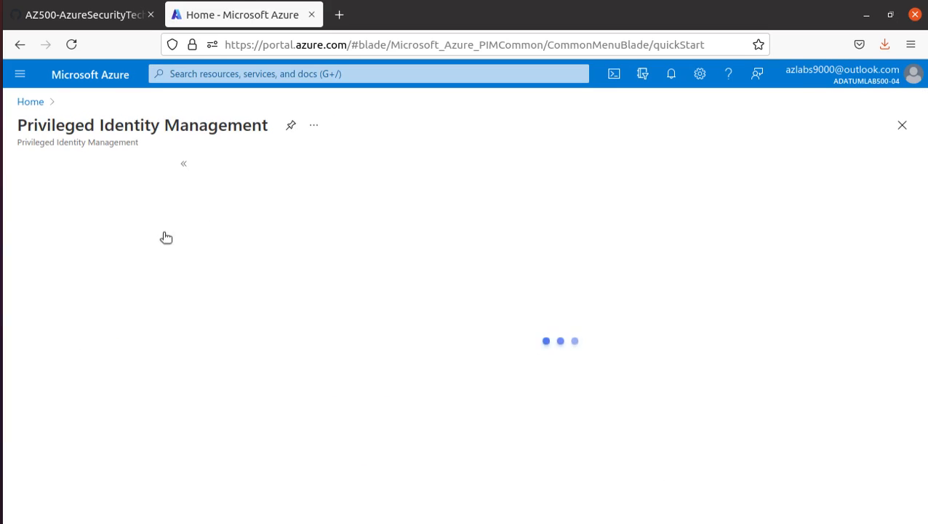
left_click(73, 239)
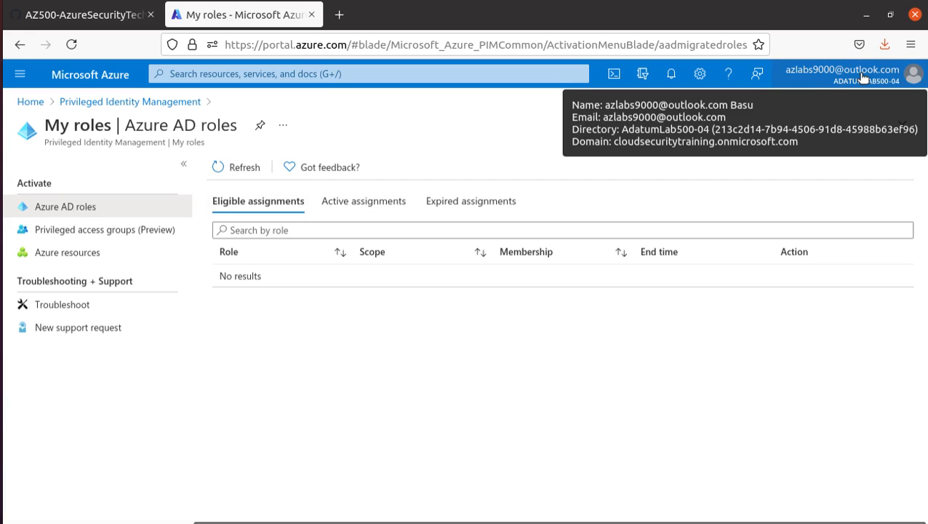
left_click(72, 16)
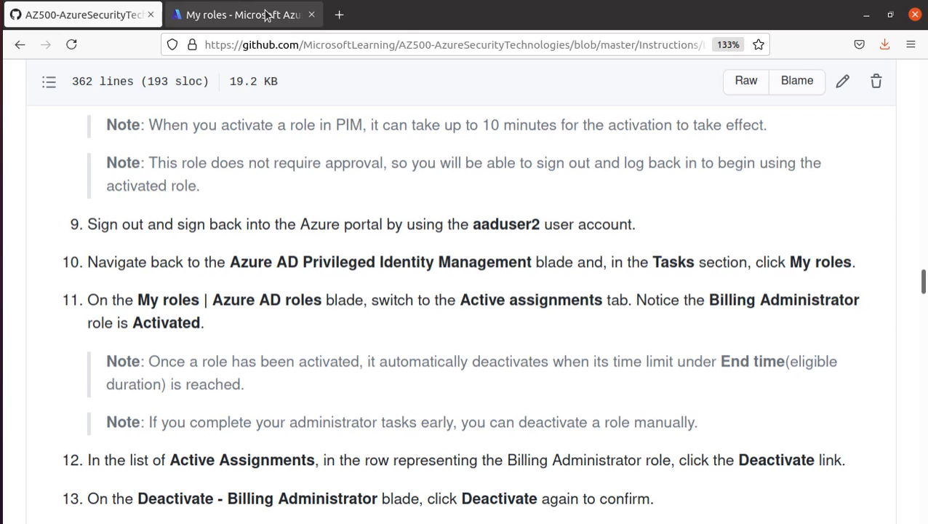
- In the private browser window, open aaduser2's Azure AD roles in Privileged Identity Management and show the active assignments
key("alt+Tab")
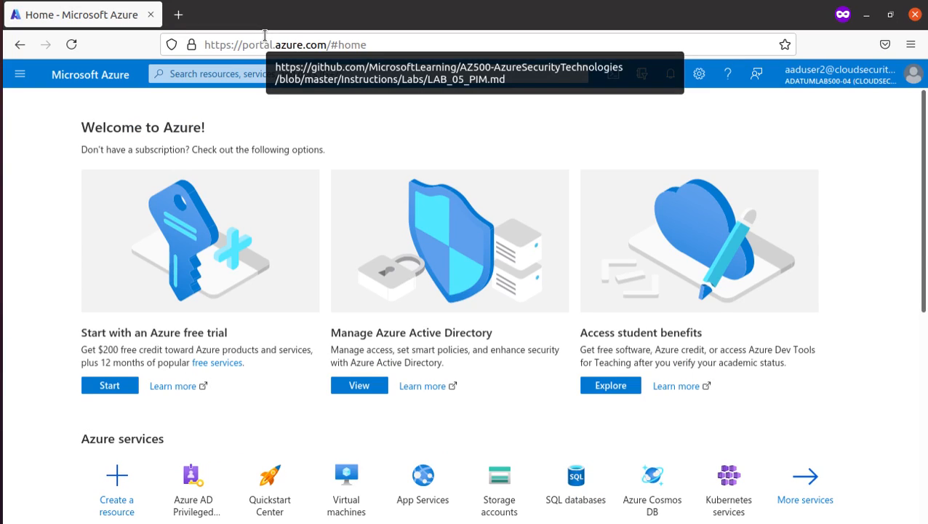
left_click(425, 73)
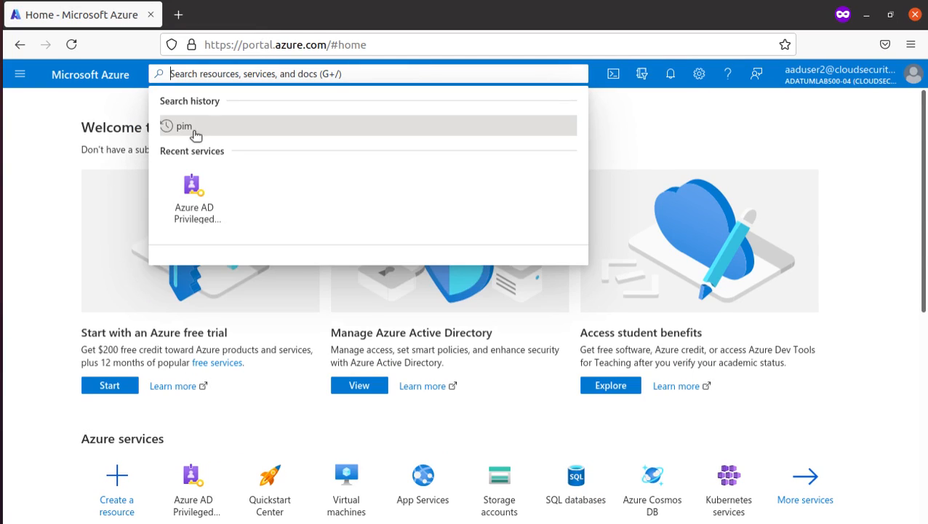
left_click(191, 131)
left_click(216, 130)
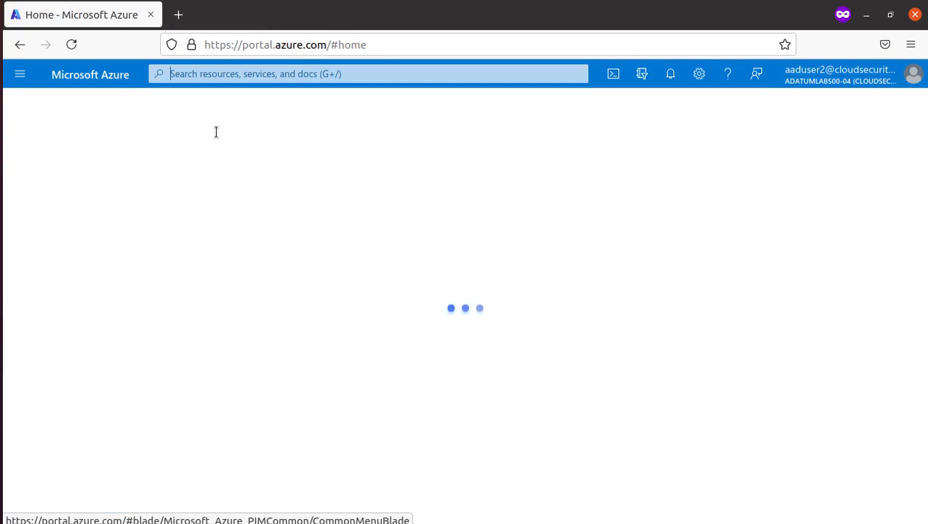
left_click(75, 240)
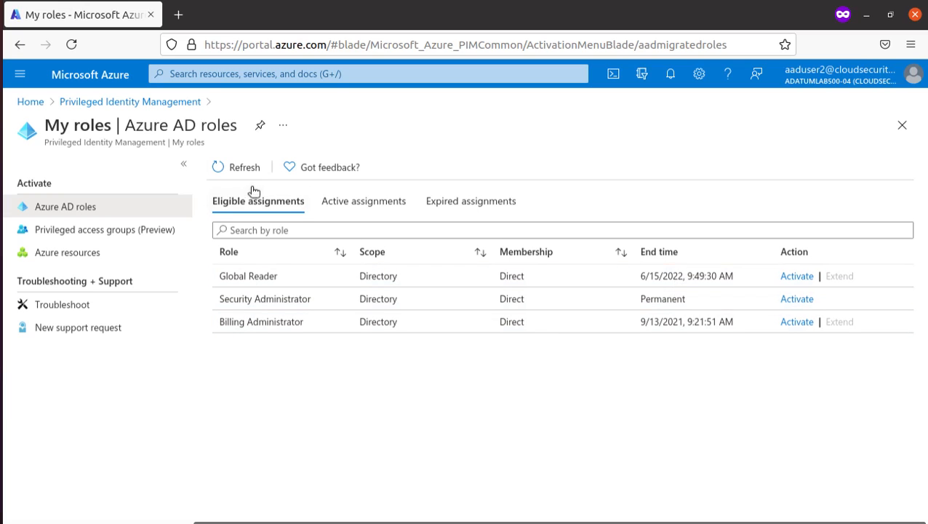
left_click(372, 200)
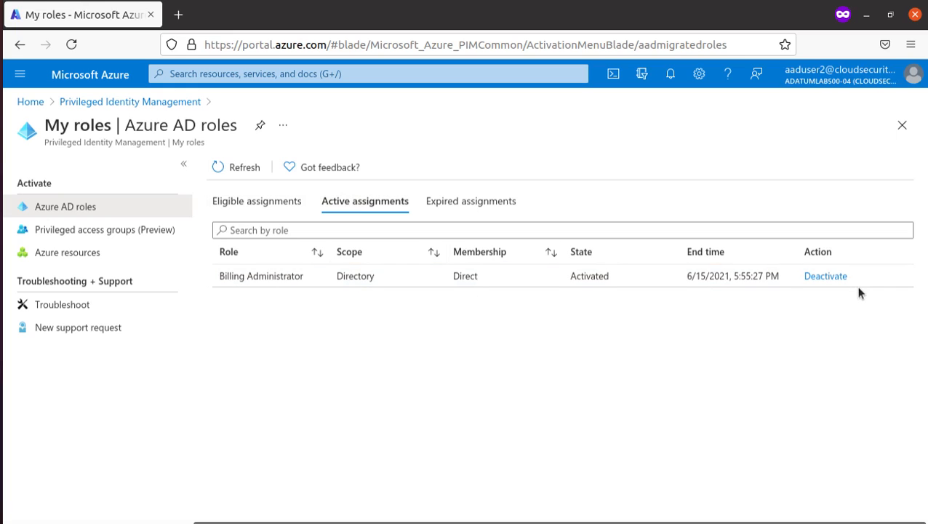
- Read lab steps 11 and 12 on checking the activated Billing Administrator role, its automatic expiry and manual deactivation
key("alt+Tab")
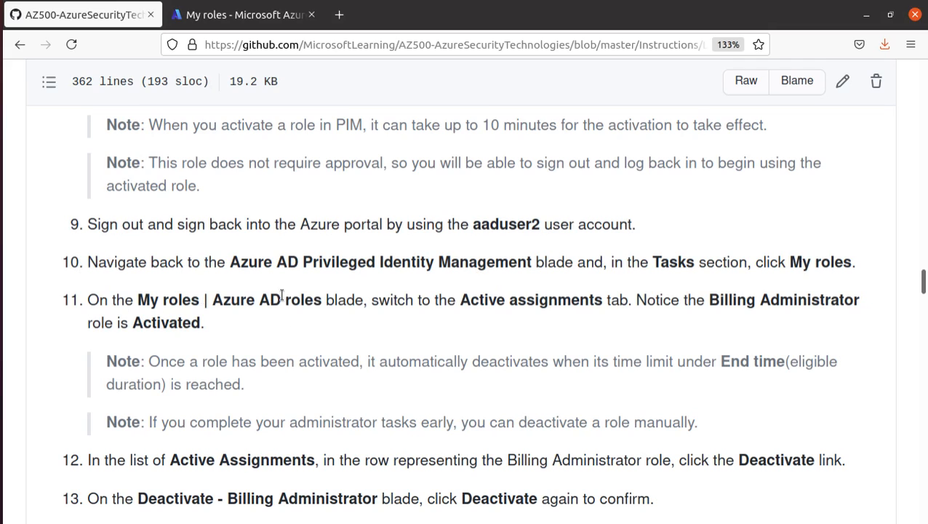
double_click(511, 301)
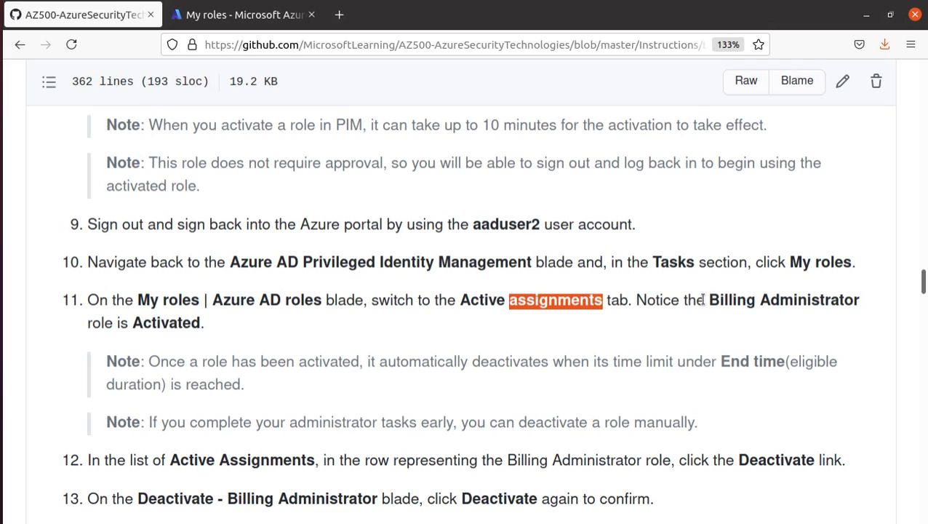
left_click_drag(703, 299, 867, 322)
scroll(322, 353, "down", 3)
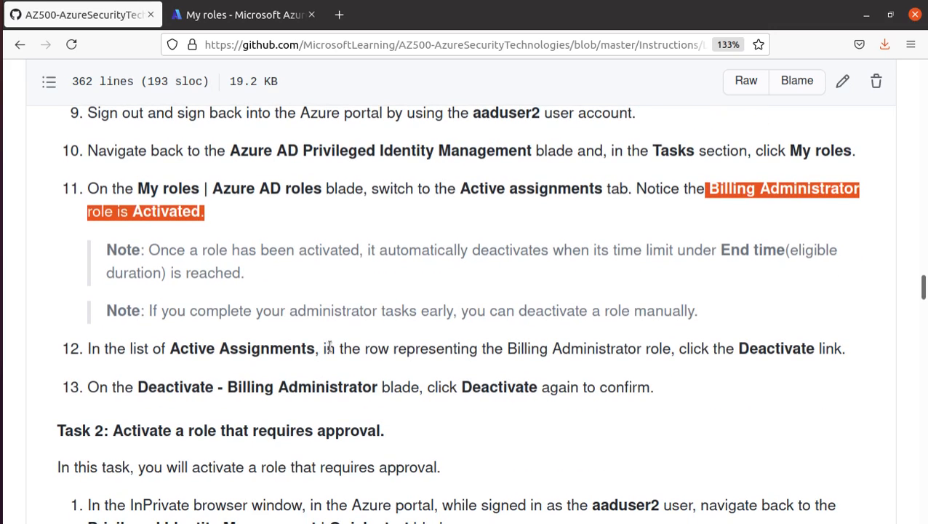
left_click_drag(148, 248, 650, 296)
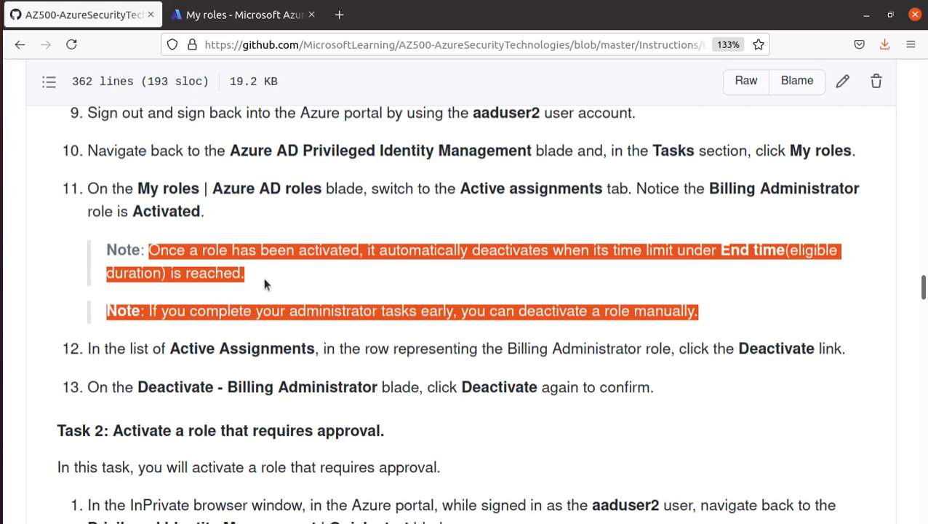
left_click_drag(263, 282, 61, 238)
scroll(294, 244, "down", 3)
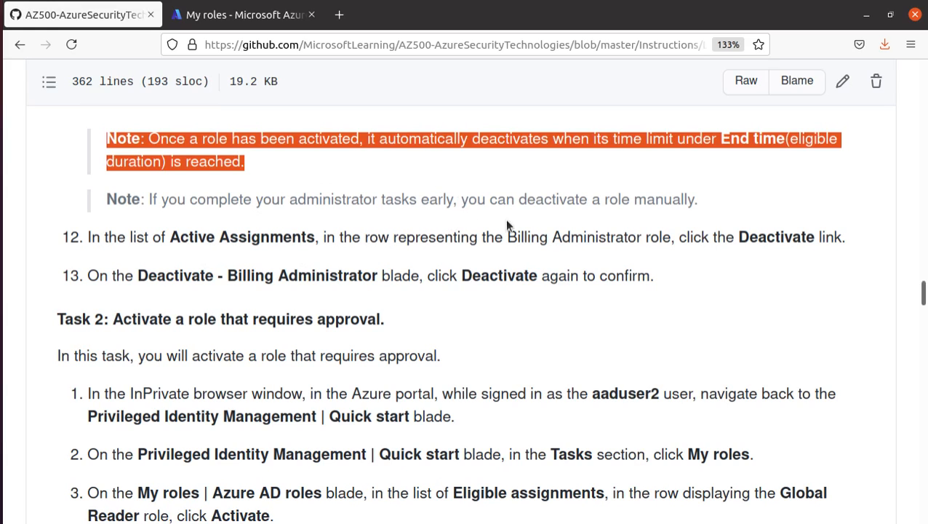
left_click_drag(699, 201, 138, 195)
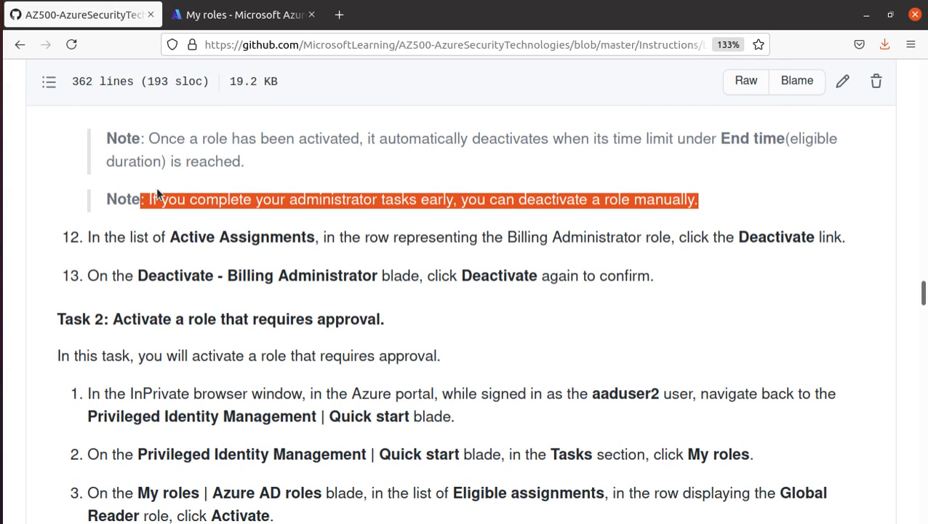
double_click(784, 237)
scroll(45, 262, "down", 1)
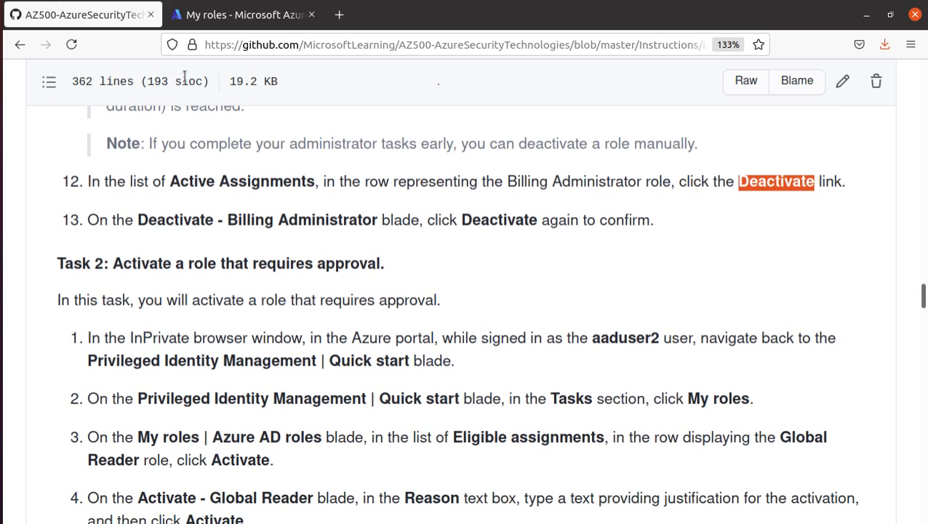
- Return to aaduser2's active assignments in the private browser window and start deactivating the Billing Administrator role
left_click(219, 15)
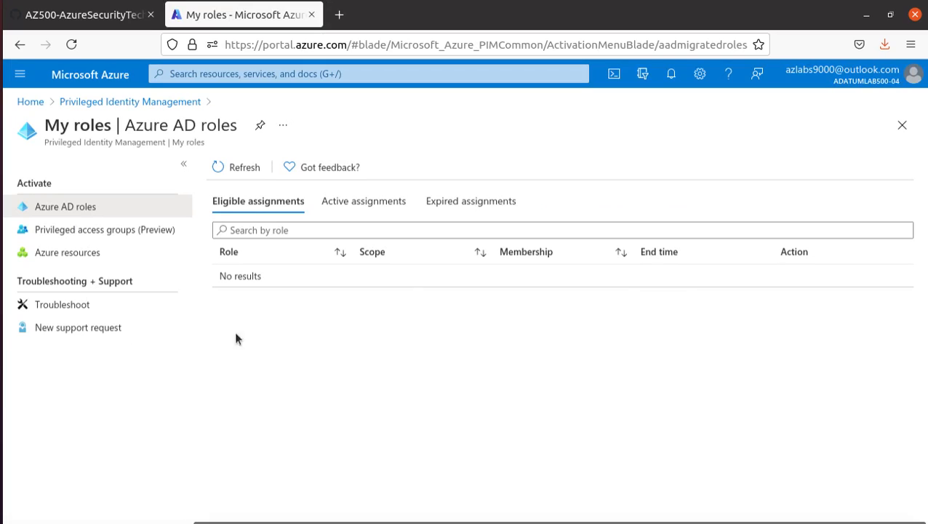
left_click(75, 18)
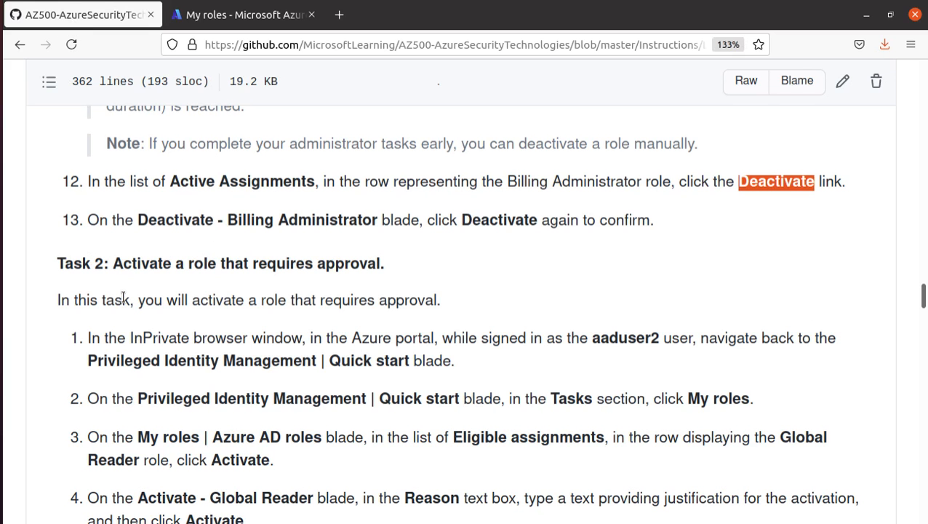
key("alt+Tab")
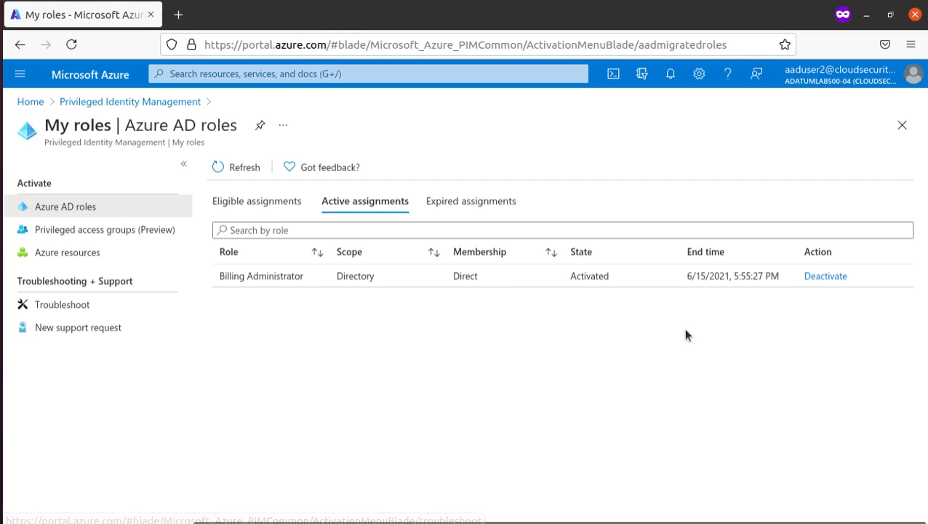
left_click(844, 274)
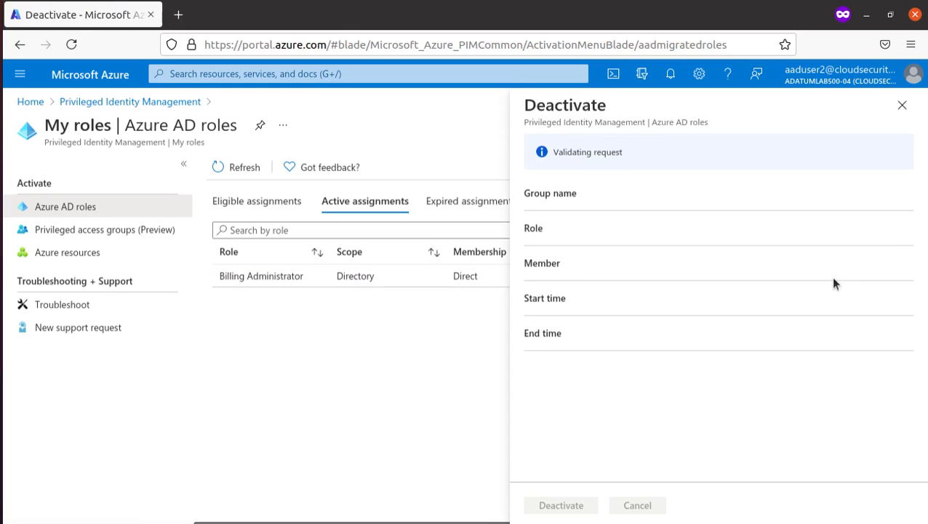
- Deactivate the active Billing Administrator role and review the refreshed active and eligible assignments
left_click(556, 507)
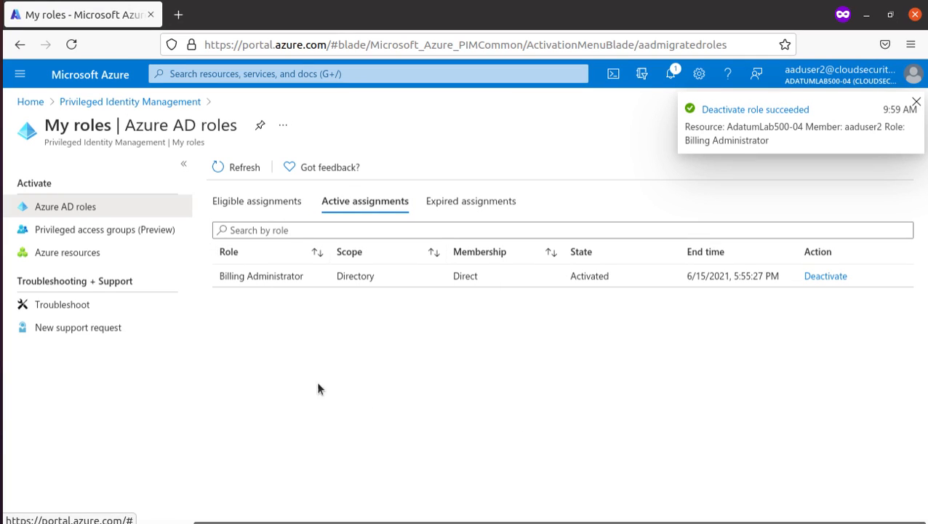
left_click(243, 174)
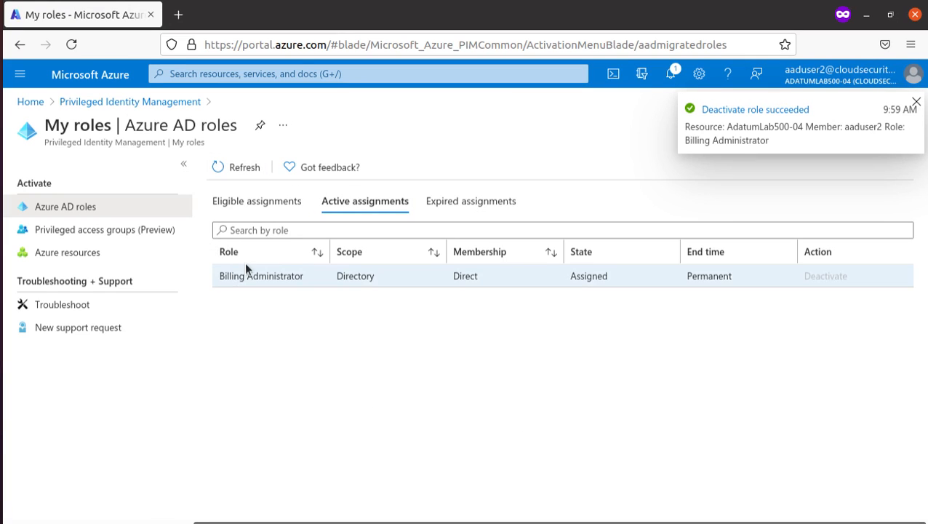
left_click(237, 177)
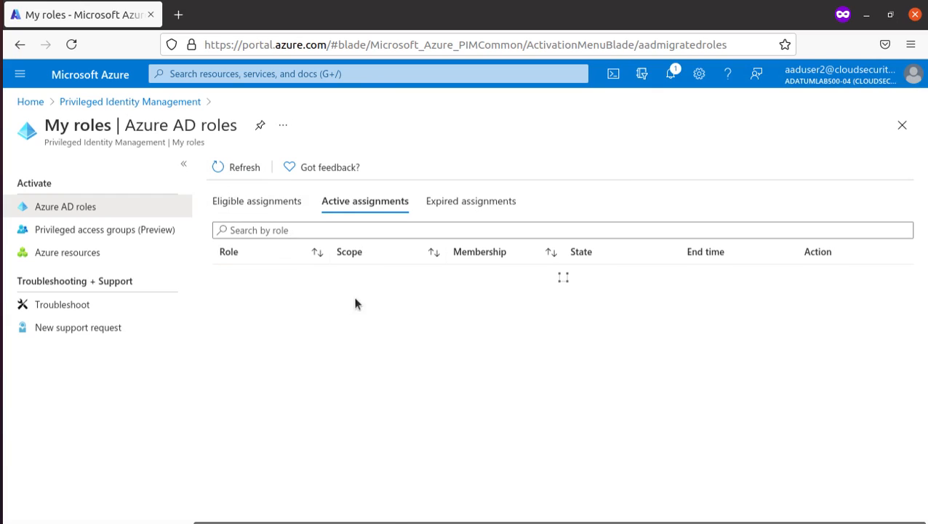
left_click(240, 205)
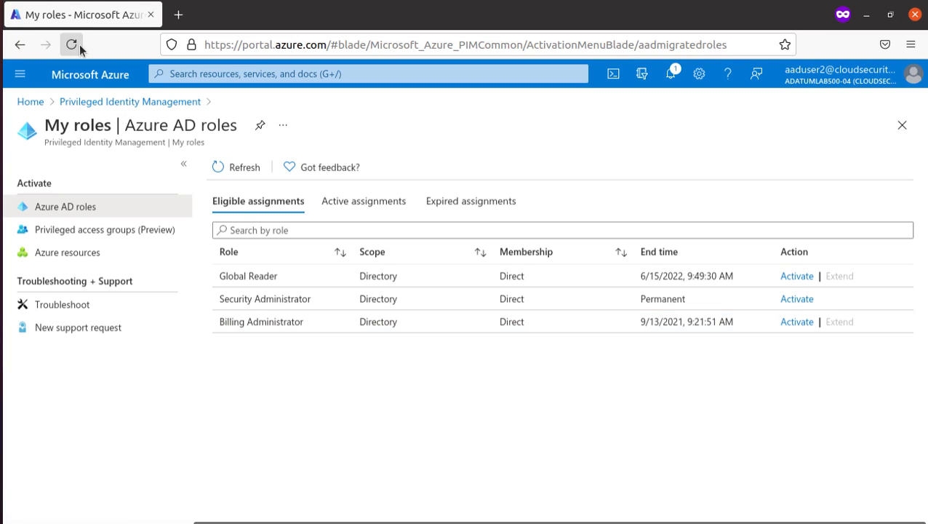
- Switch to the GitHub lab guide and read the Task 2 instructions on activating a role that requires approval
key("alt+Tab")
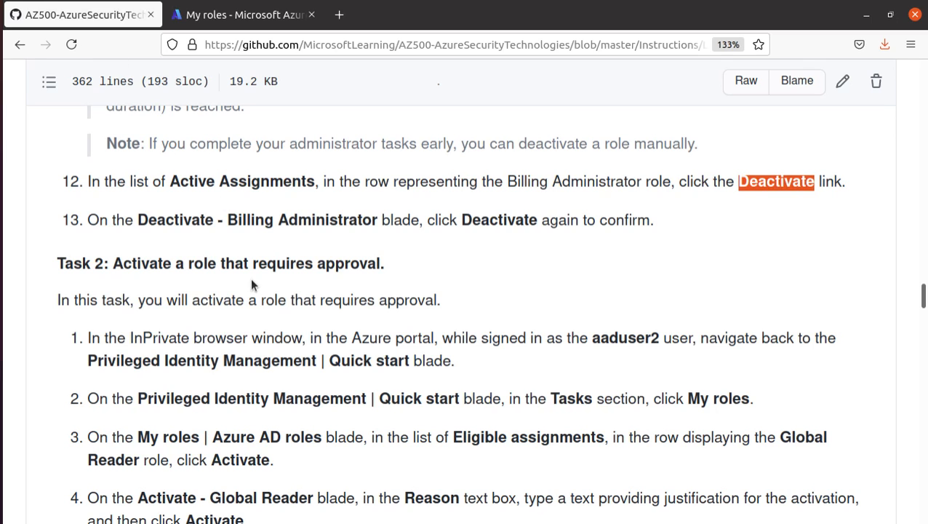
scroll(250, 277, "down", 1)
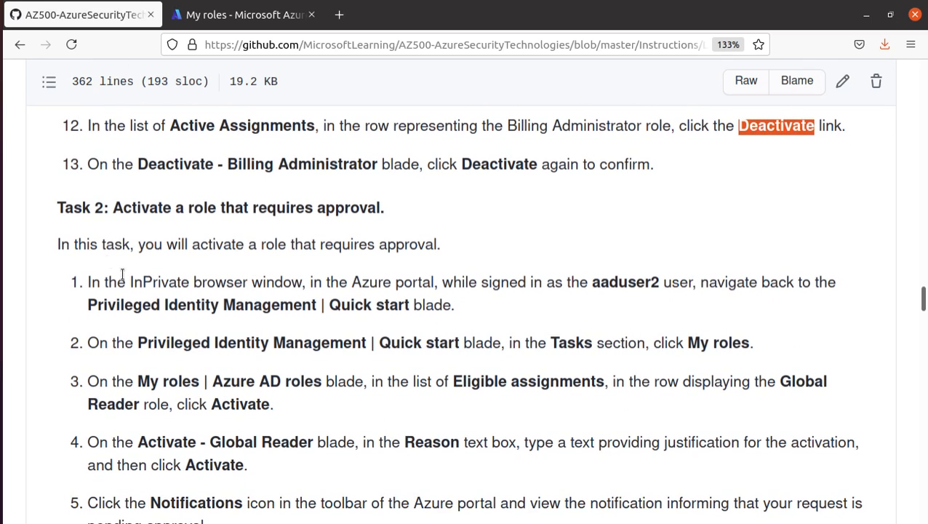
left_click_drag(63, 207, 437, 216)
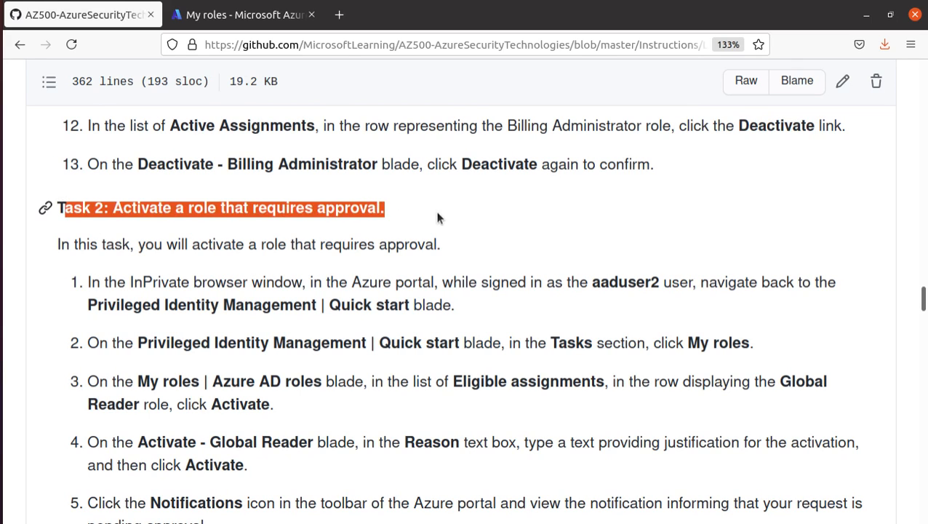
scroll(441, 240, "down", 2)
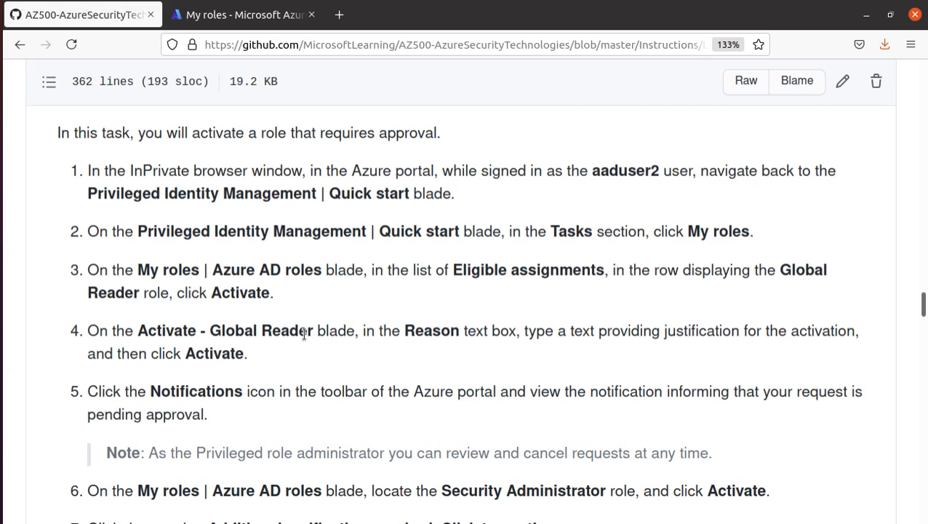
scroll(304, 335, "down", 2)
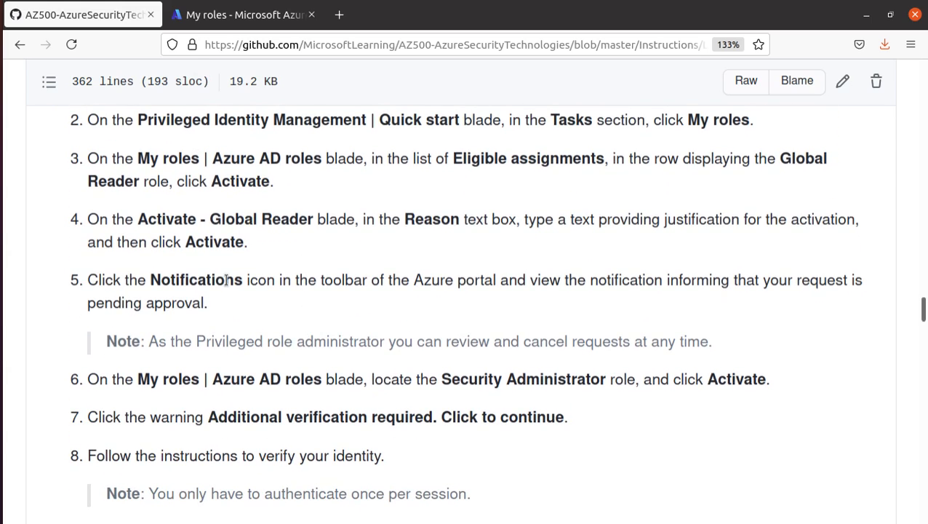
- In the Azure portal, request activation of the Global Reader role with the reason "need access" and check the active assignments
key("alt+Tab")
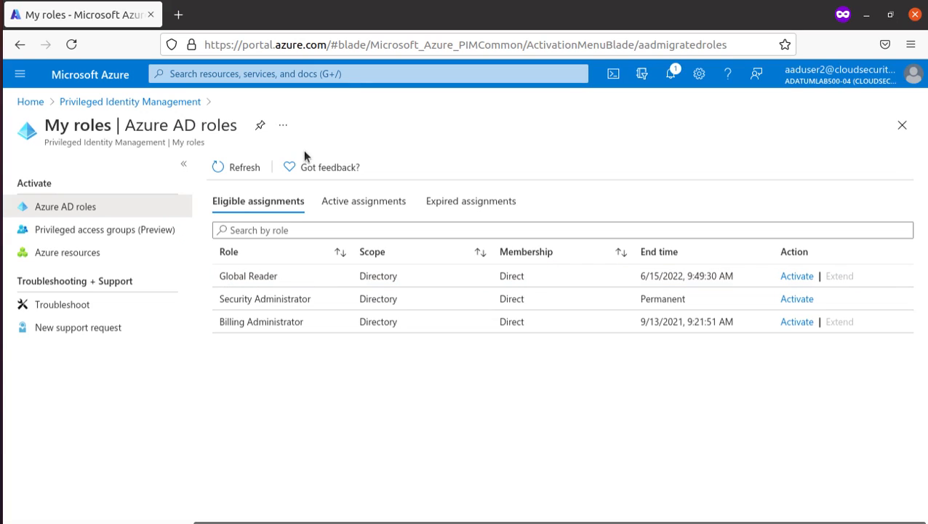
left_click(797, 276)
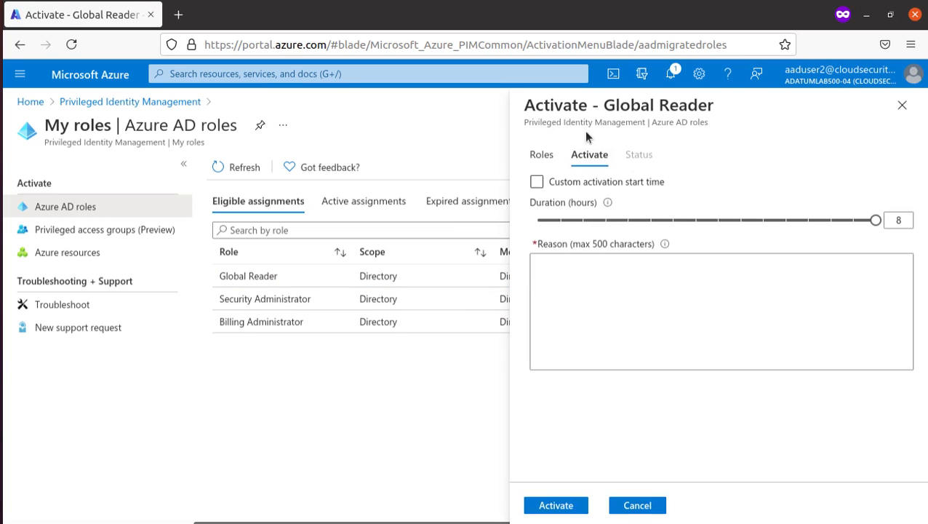
left_click(622, 314)
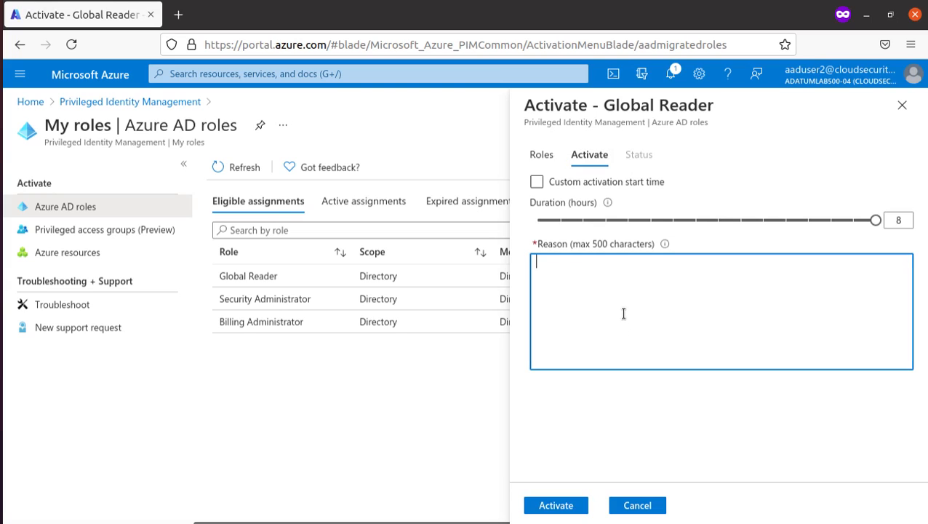
type("need access")
left_click(562, 506)
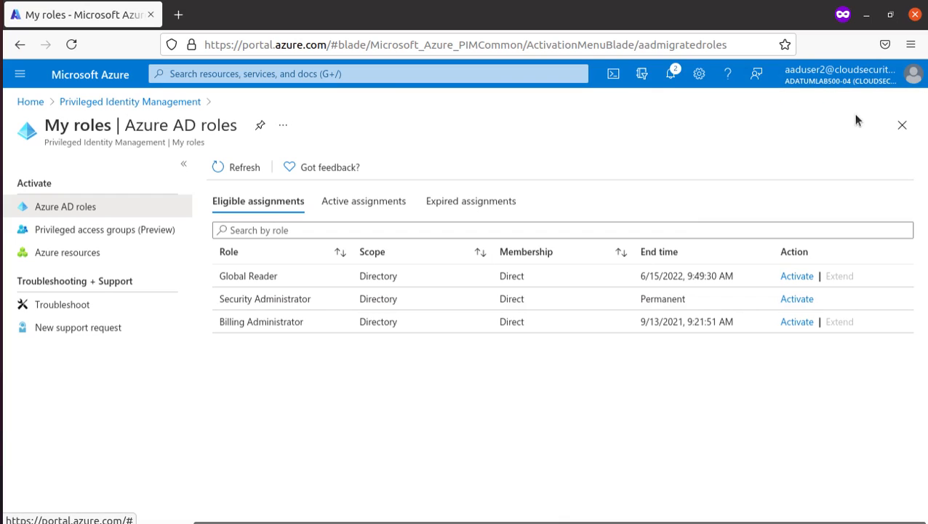
left_click(381, 213)
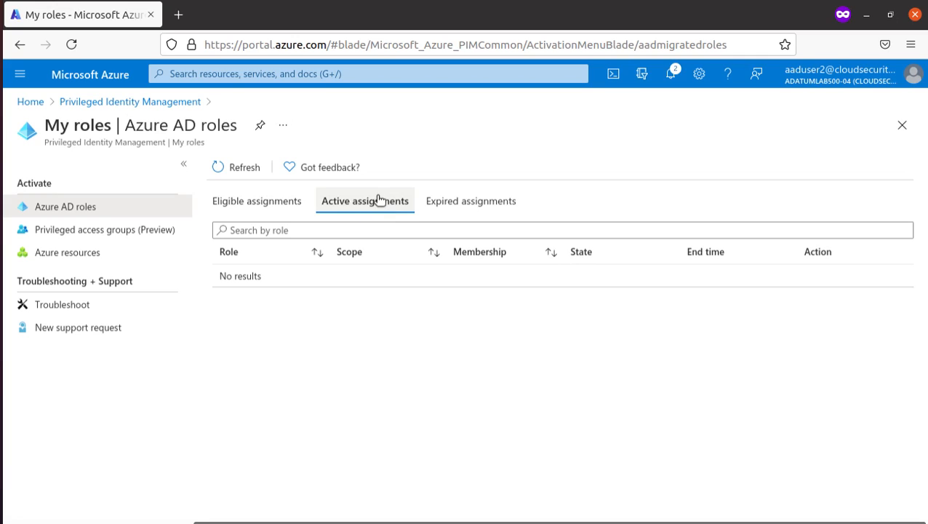
left_click(268, 207)
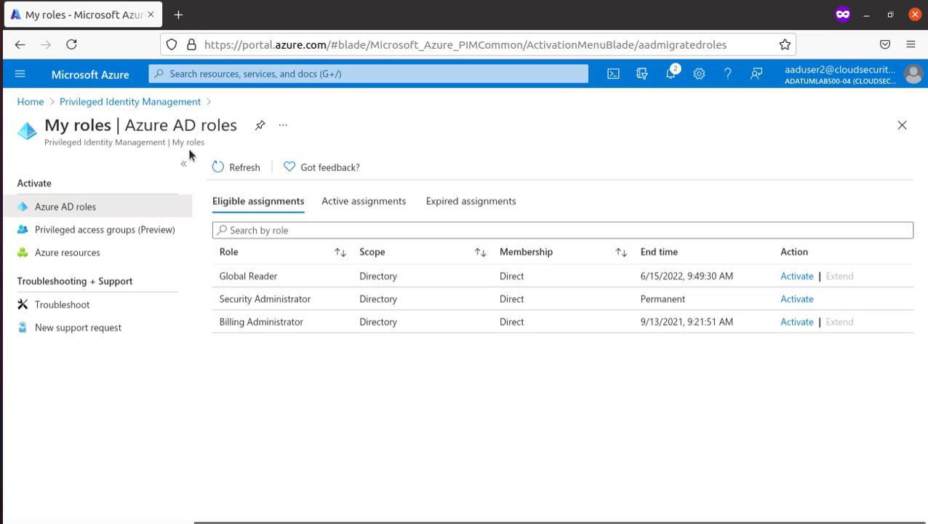
- Review the GitHub lab guide's Task 2 steps on the pending approval notification, the Security Administrator activation and identity verification
key("alt")
key("ctrl+shift+Tab")
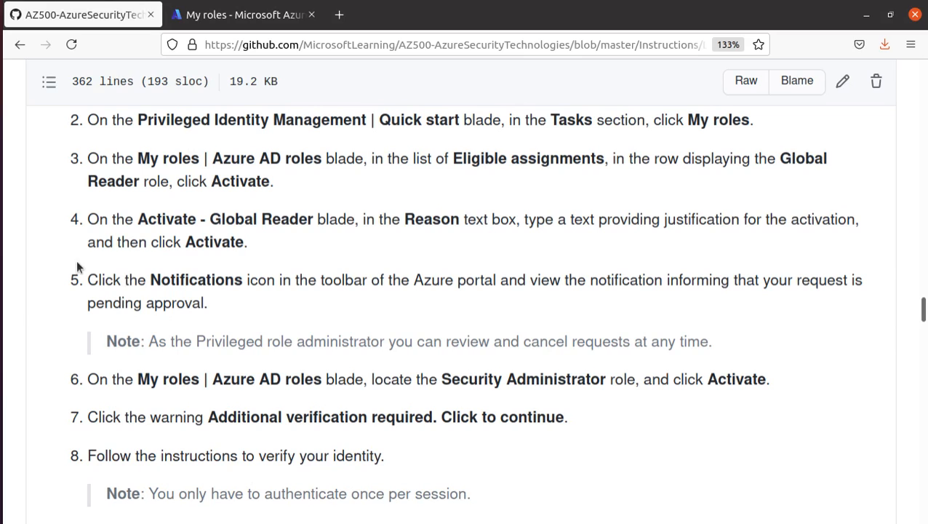
left_click_drag(88, 279, 900, 304)
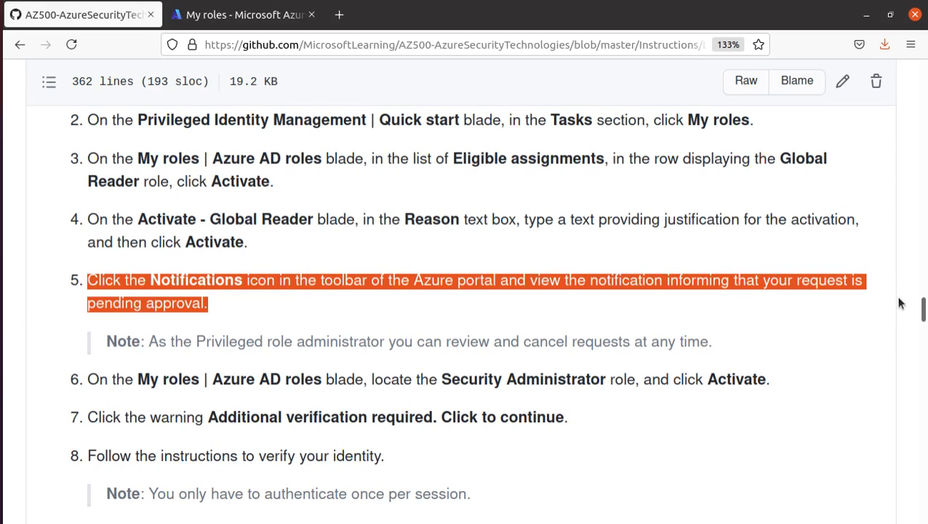
scroll(142, 273, "down", 3)
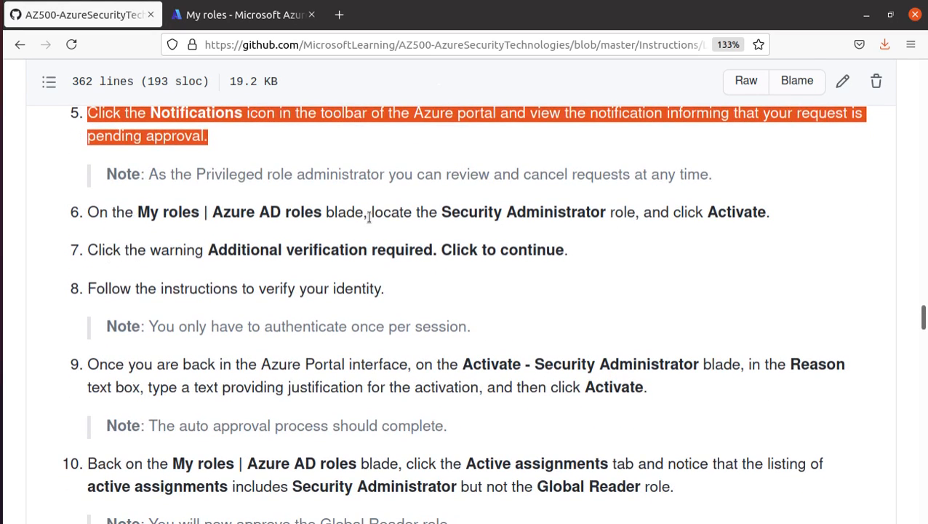
left_click_drag(369, 211, 771, 211)
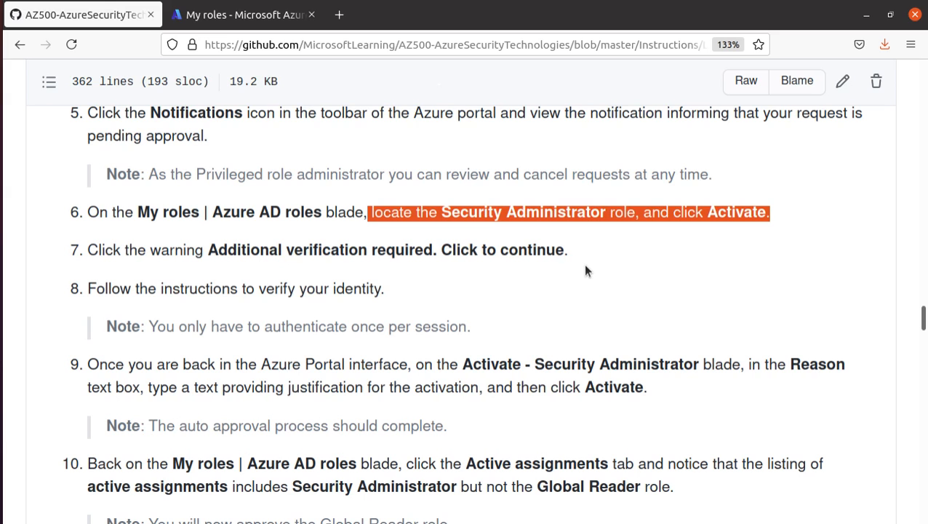
scroll(587, 270, "up", 3)
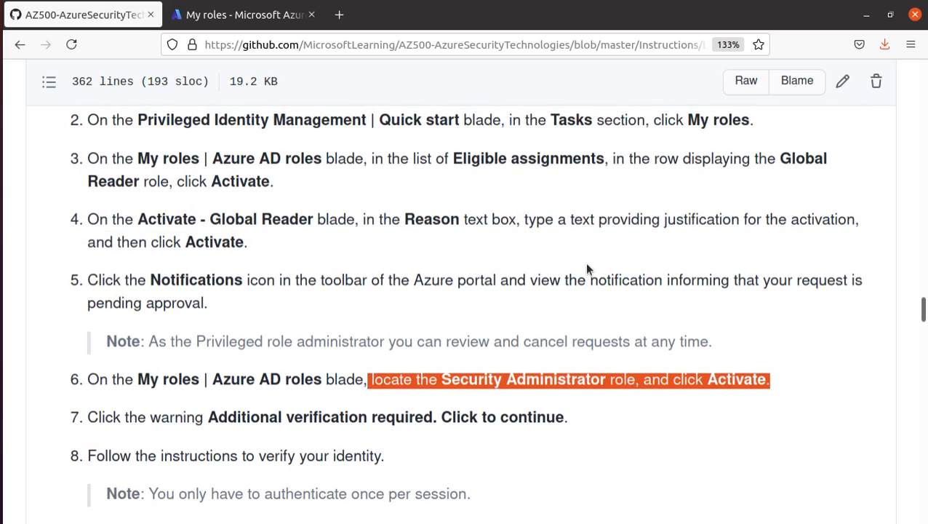
scroll(587, 270, "up", 3)
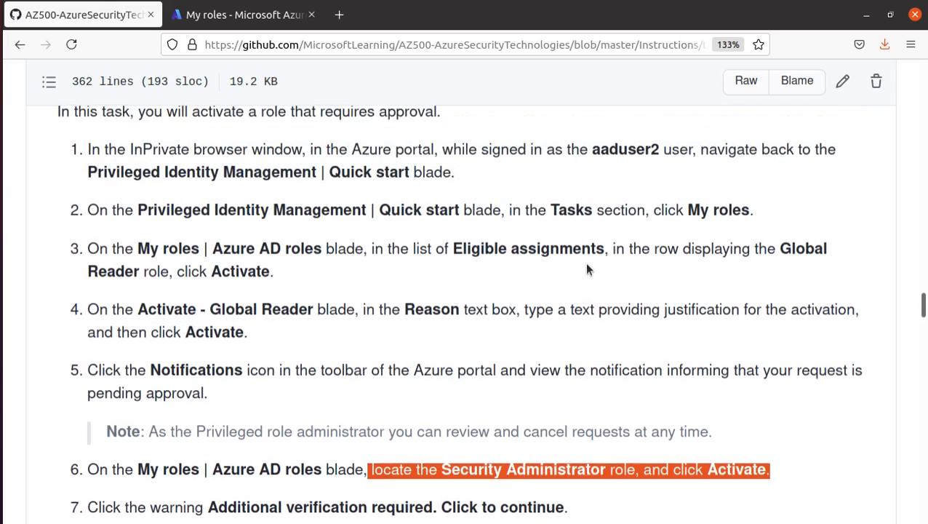
scroll(587, 270, "down", 1)
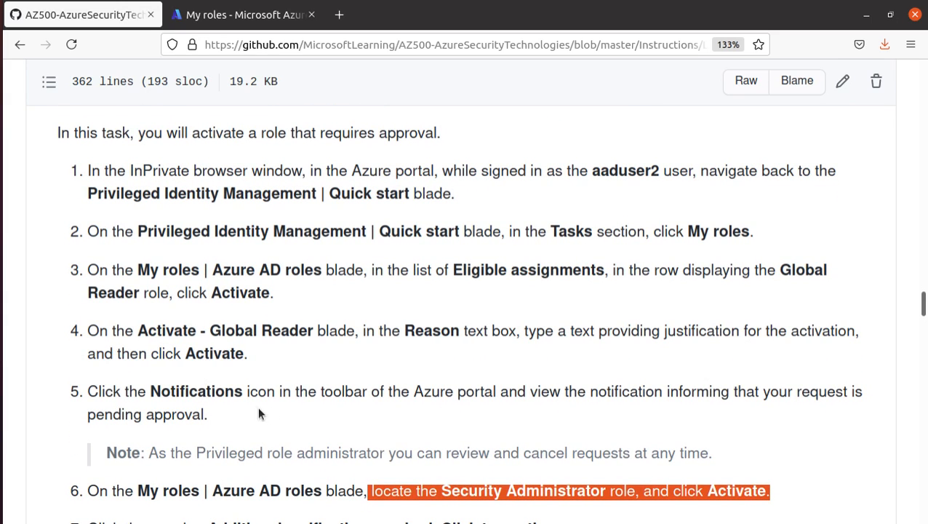
scroll(255, 410, "down", 2)
scroll(255, 405, "up", 4)
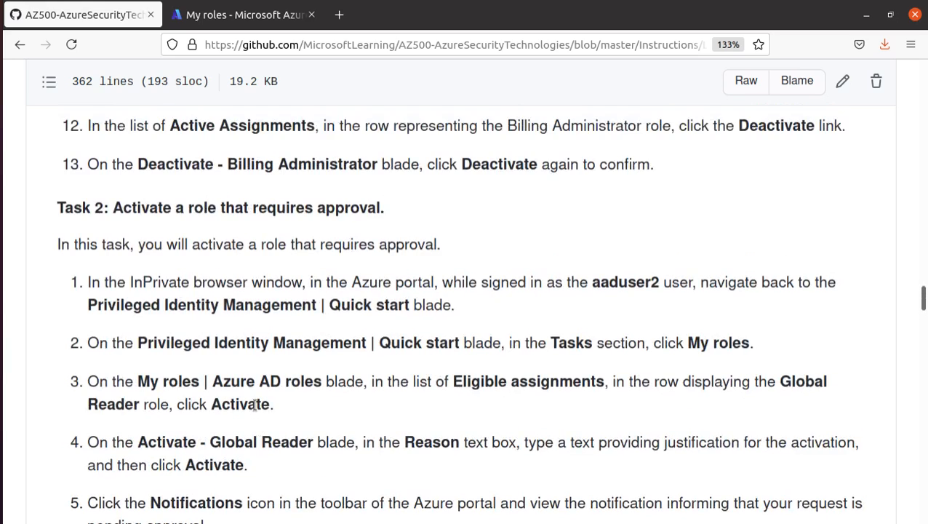
scroll(254, 404, "down", 3)
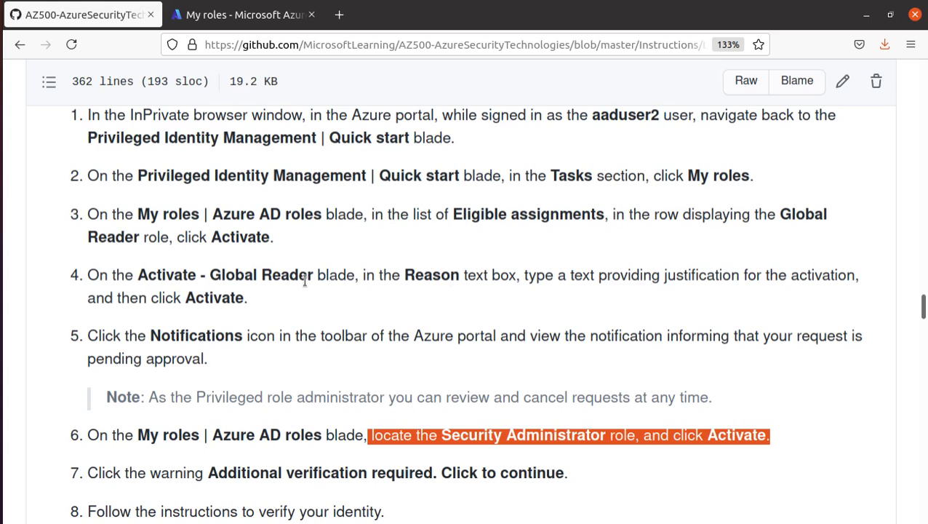
scroll(304, 280, "down", 1)
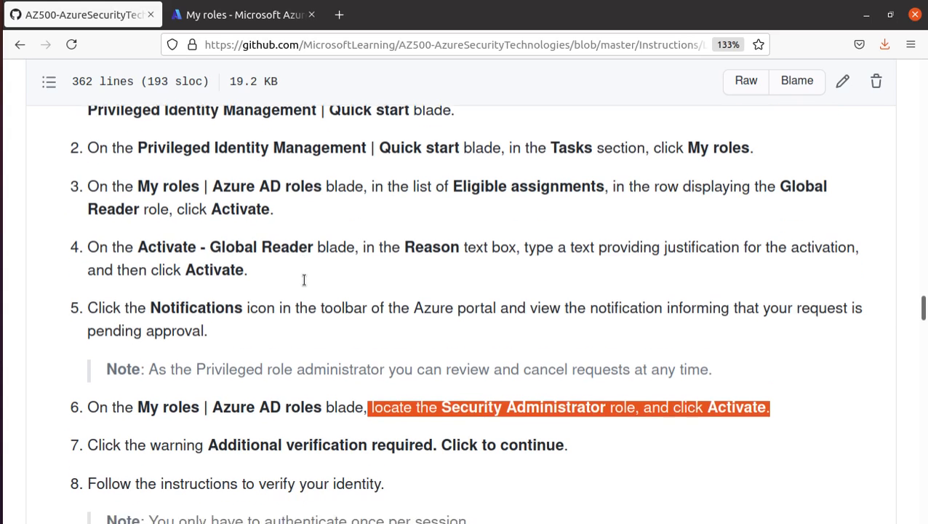
left_click(562, 409)
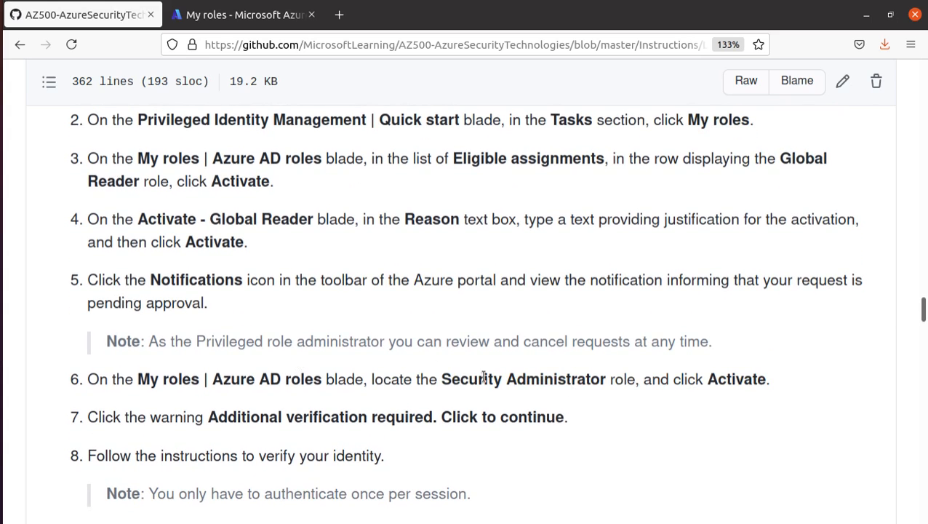
left_click(266, 15)
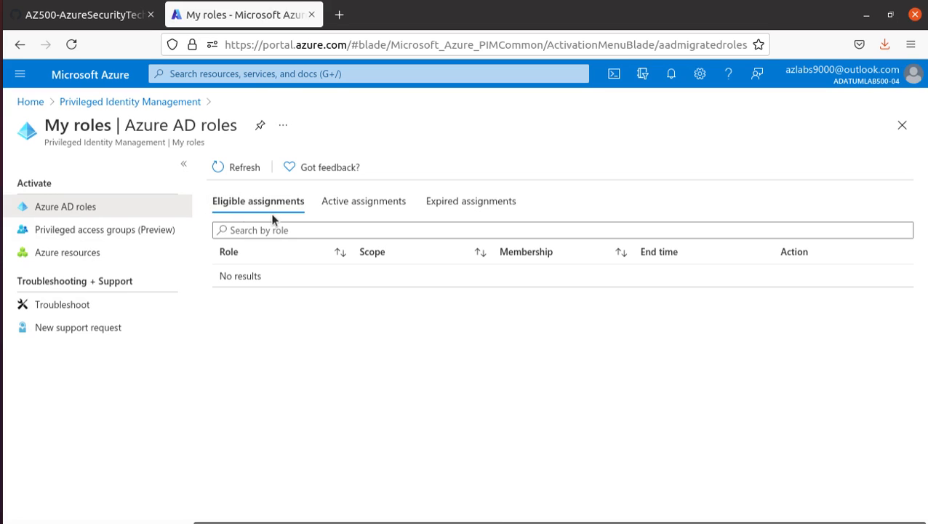
left_click(80, 16)
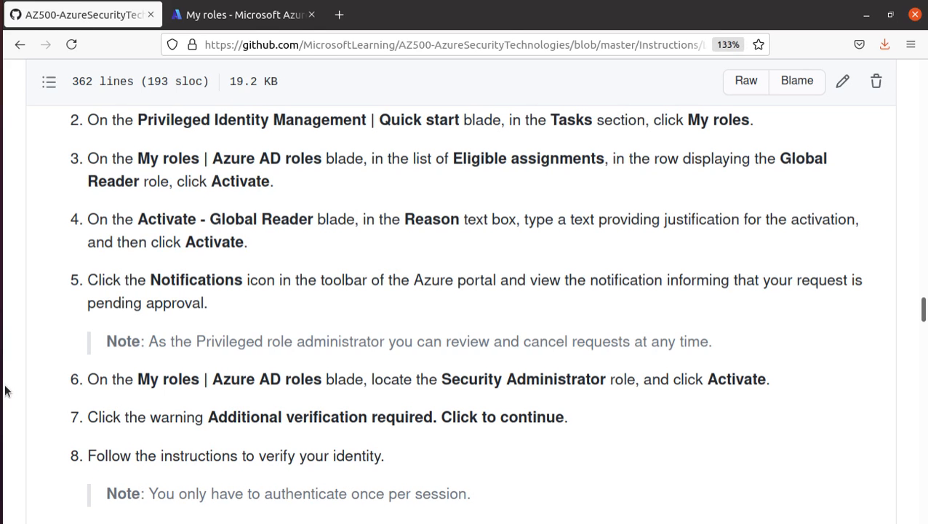
- Back in the aaduser2 Azure portal session, open the Security Administrator role activation and complete the additional verification it requires
key("ctrl+w")
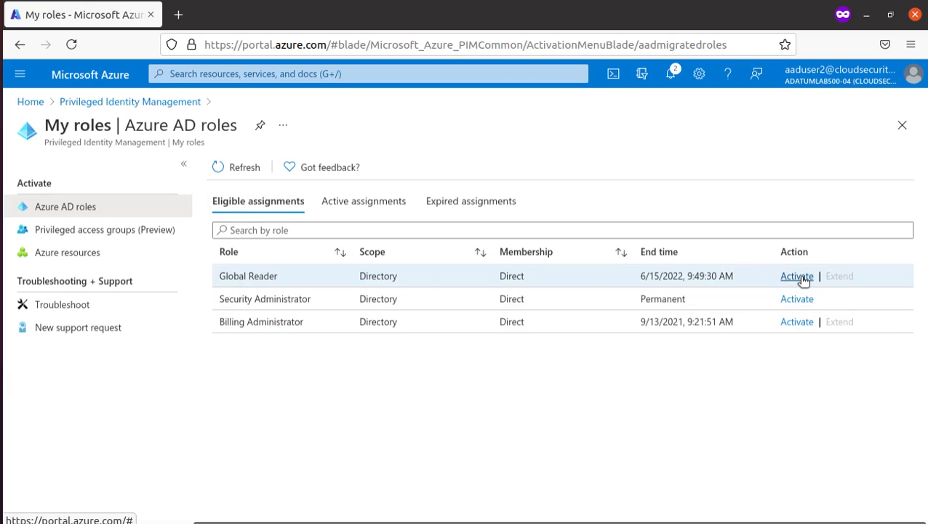
left_click(800, 300)
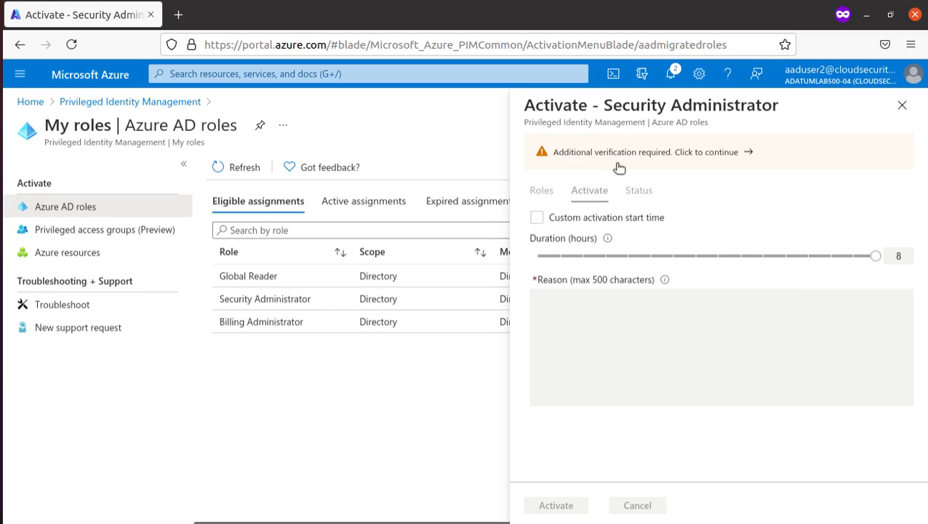
left_click(604, 151)
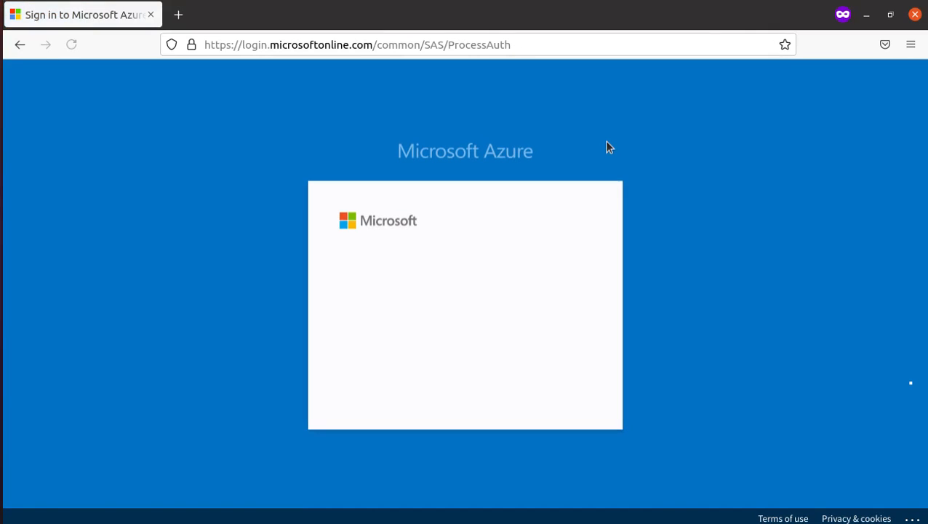
left_click(496, 389)
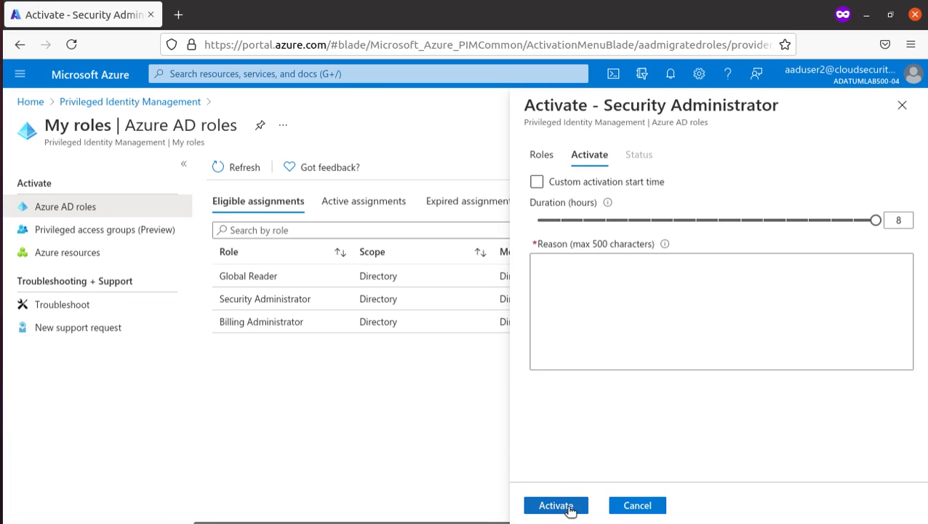
- Activate the Security Administrator role with the reason "need it"
left_click(571, 508)
left_click(572, 348)
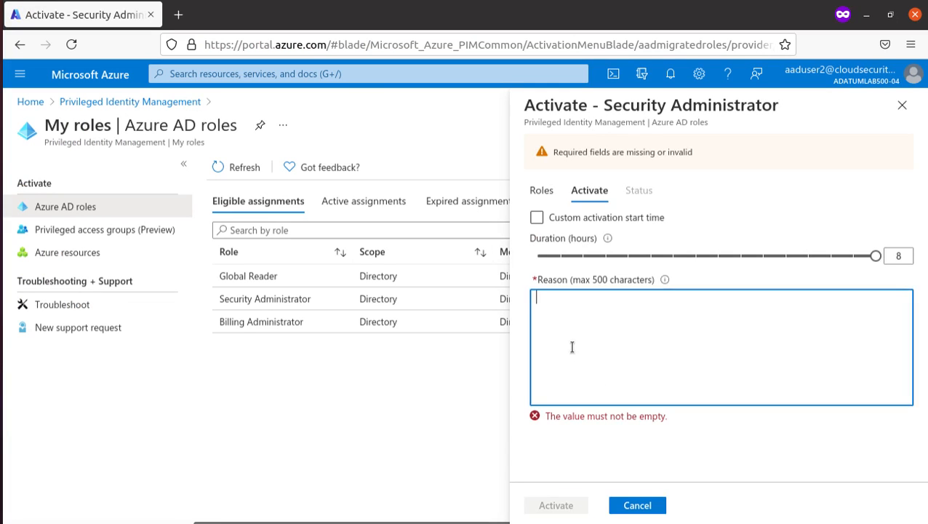
type("need it")
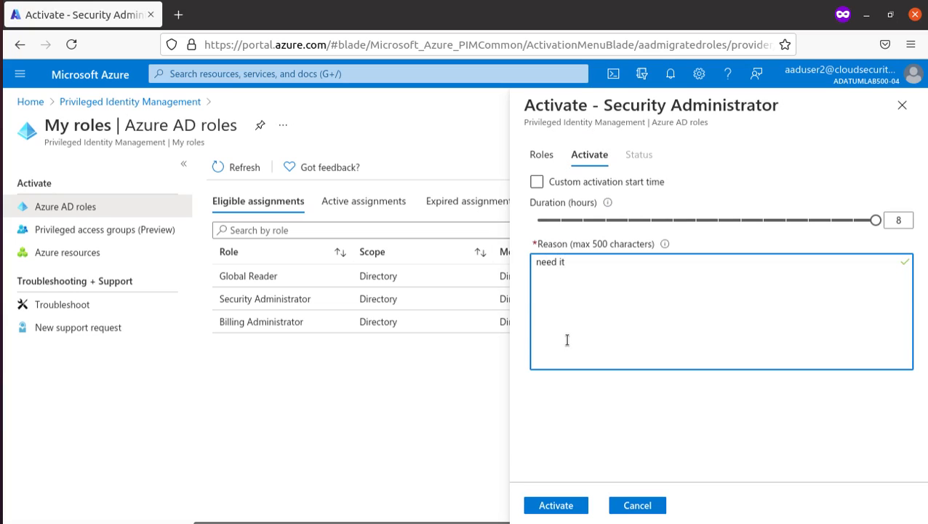
left_click(566, 504)
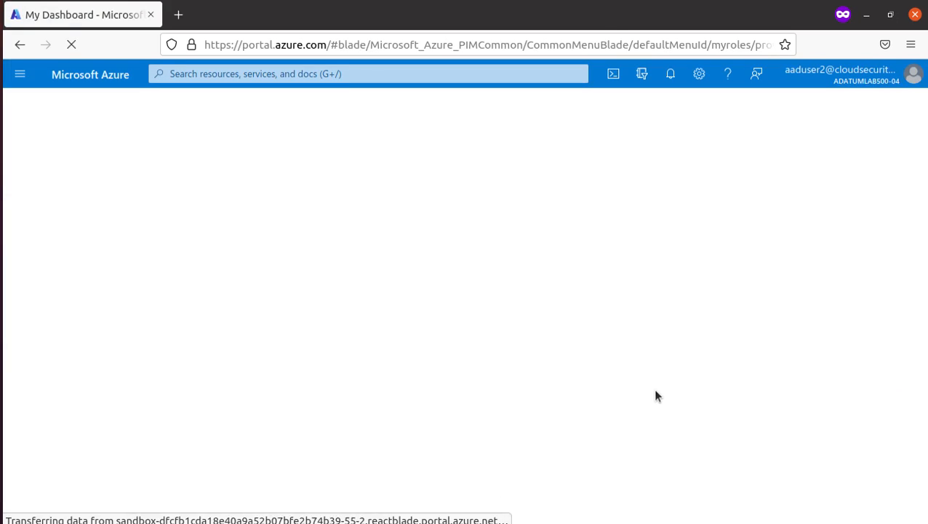
- Switch to the GitHub lab guide and review Task 2 steps 7 to 10 on activating Security Administrator and checking active assignments
key("alt+Tab")
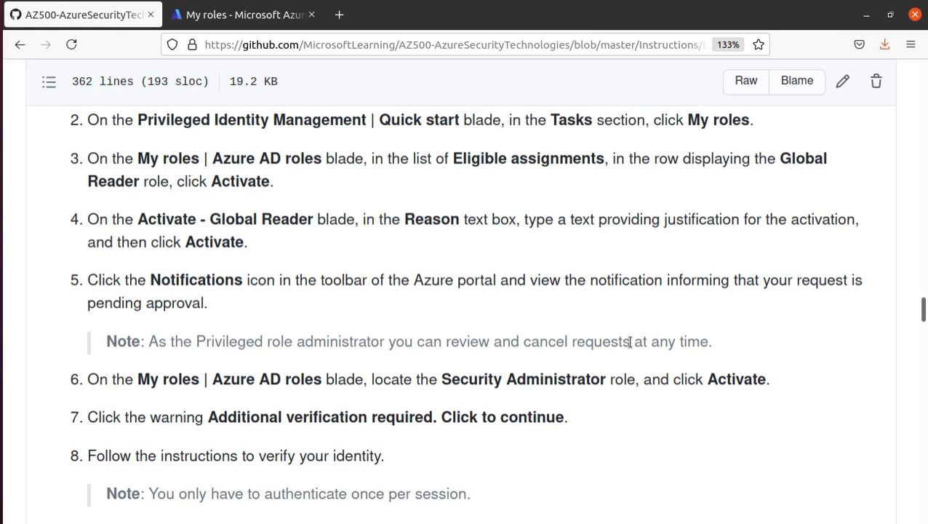
scroll(269, 364, "down", 3)
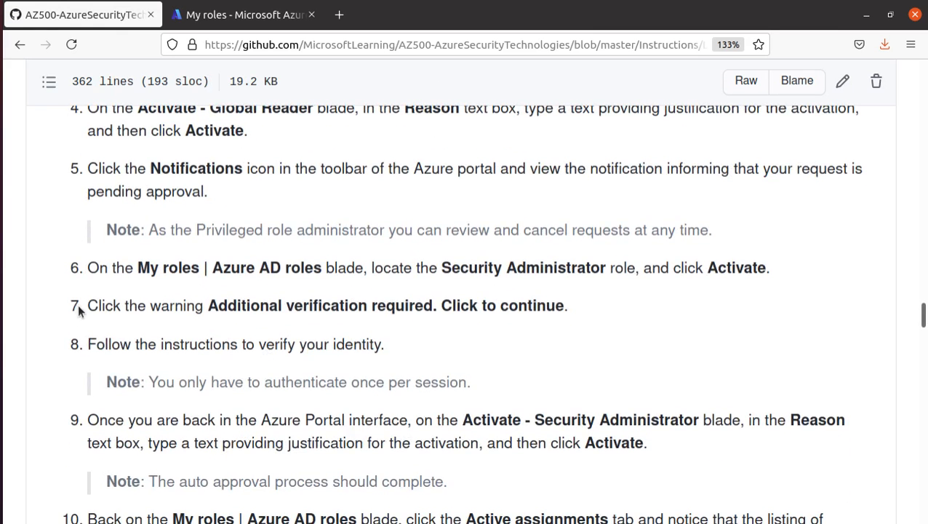
left_click_drag(218, 304, 456, 305)
scroll(451, 303, "down", 3)
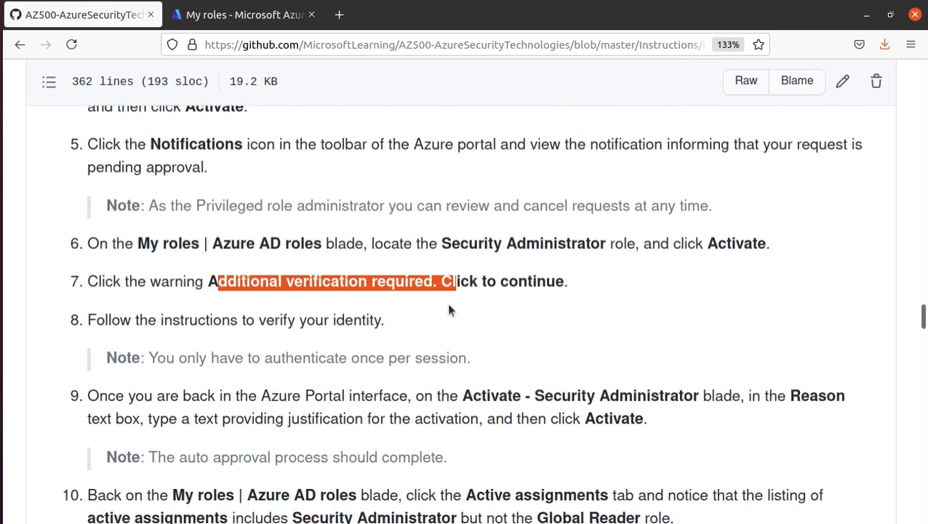
scroll(586, 306, "down", 5)
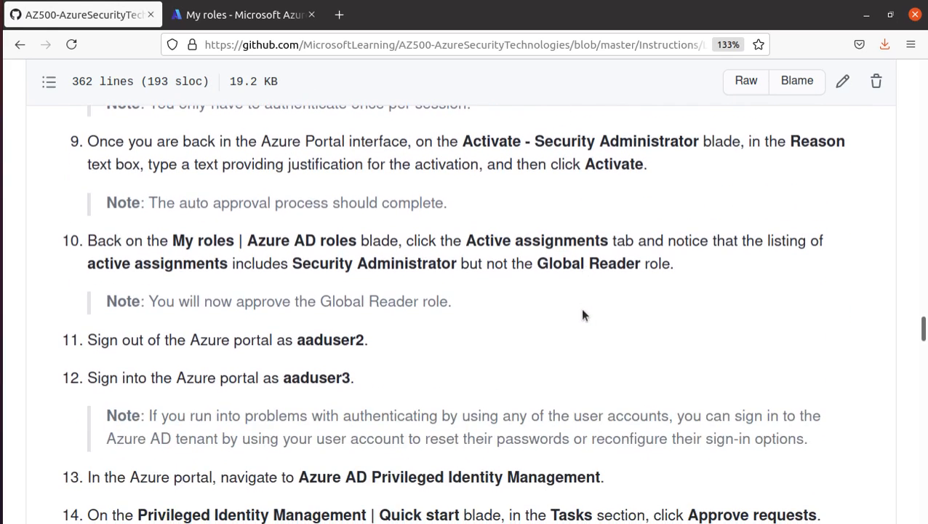
left_click_drag(173, 241, 245, 246)
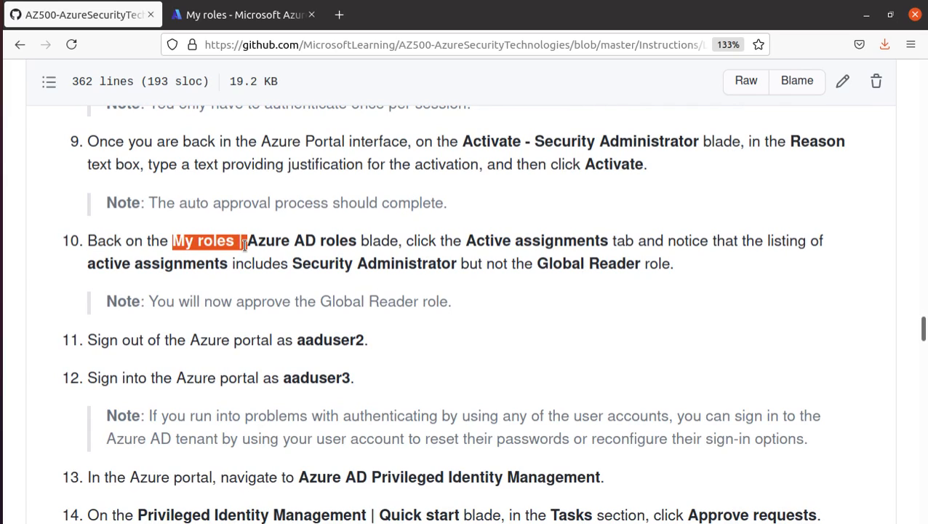
left_click_drag(466, 240, 606, 238)
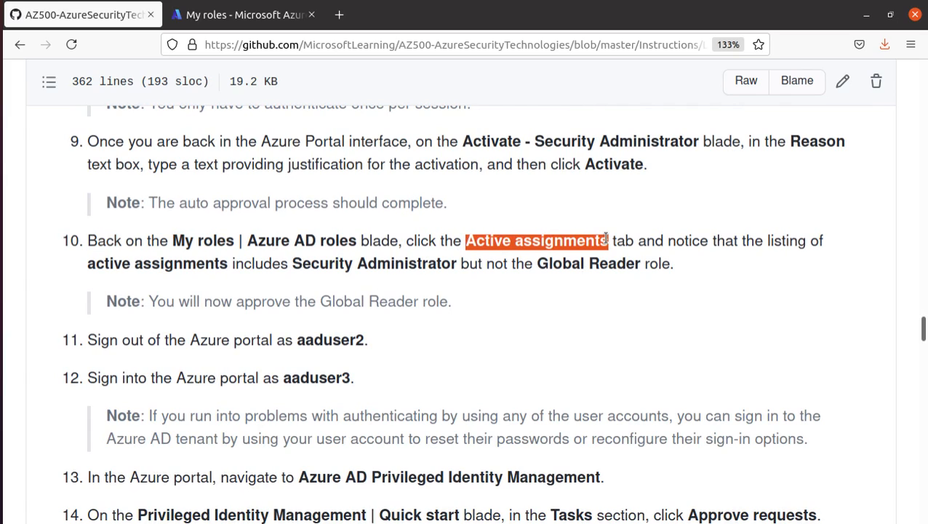
- In the aaduser2 Azure portal session, refresh the active Azure AD role assignments and compare them with the eligible assignments
left_click(228, 22)
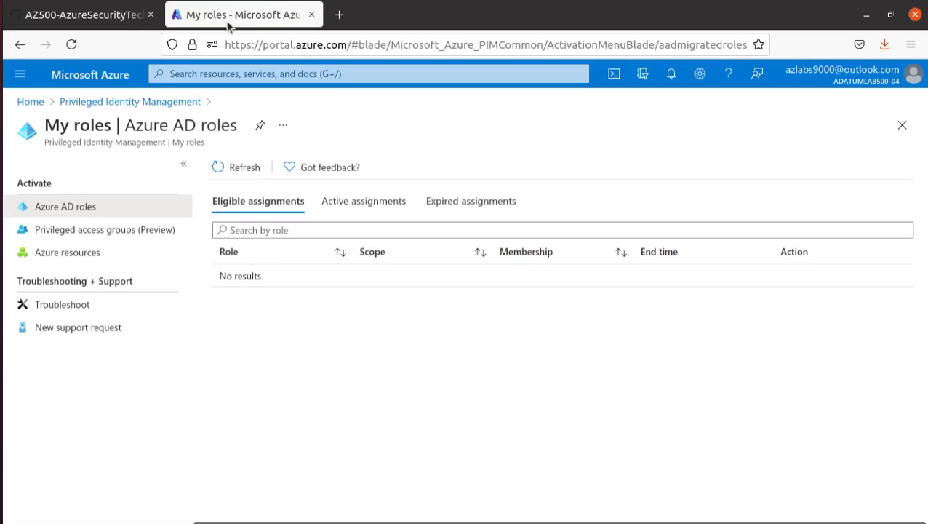
left_click(102, 14)
key("alt+Tab")
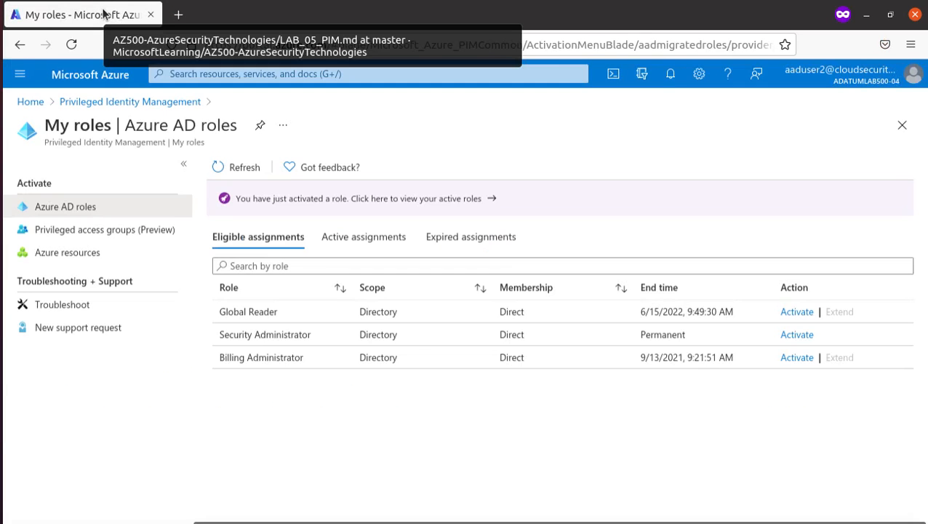
left_click(356, 236)
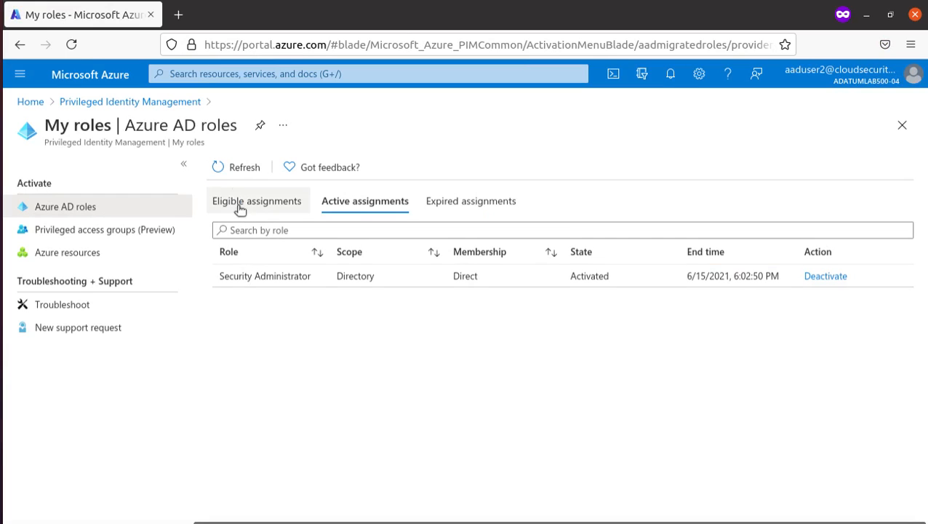
left_click(244, 169)
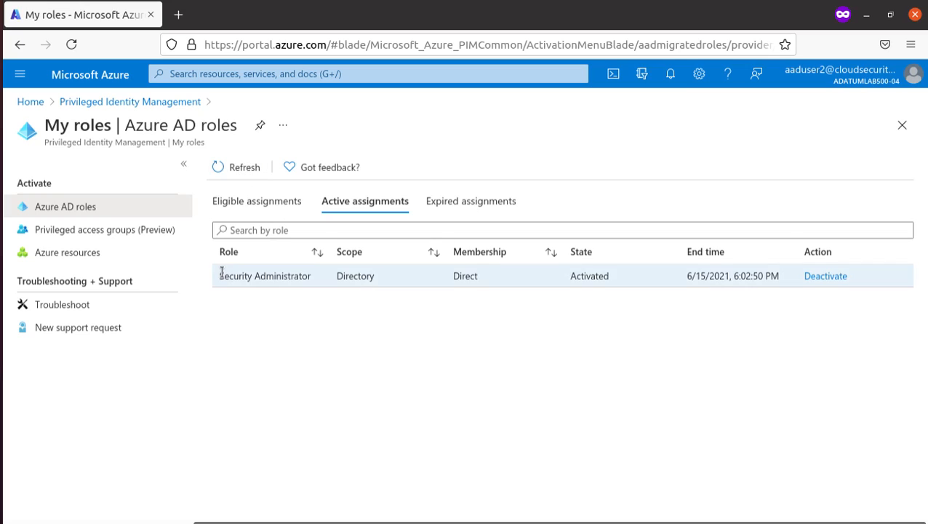
left_click_drag(220, 279, 313, 280)
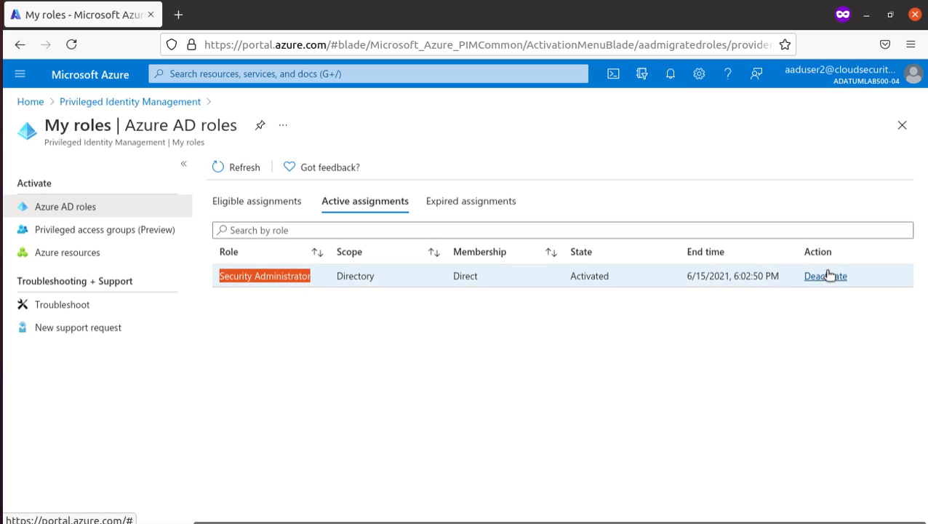
left_click(246, 201)
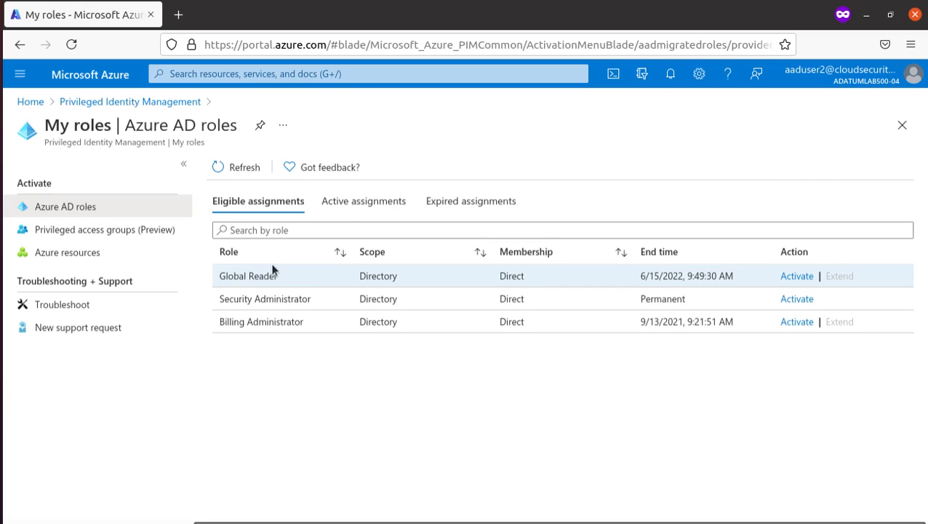
left_click(364, 203)
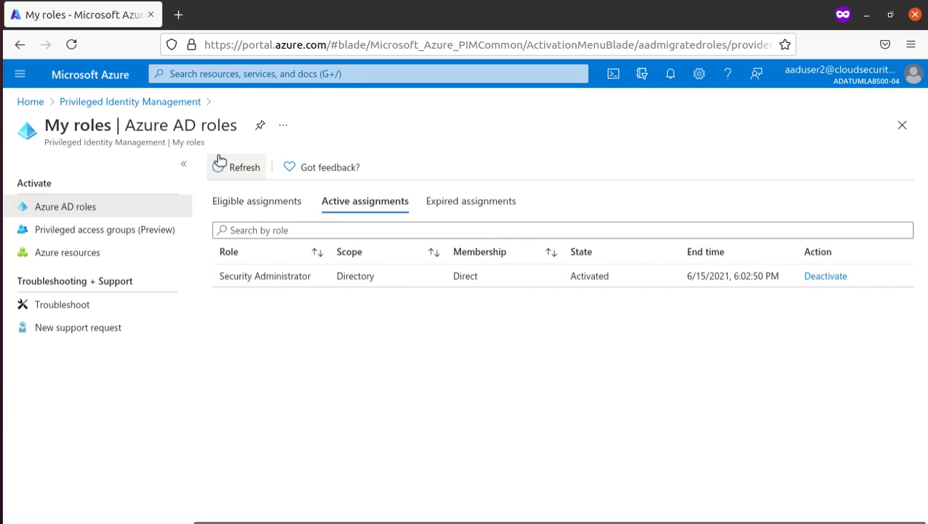
- Return to the GitHub lab guide and read the steps for approving the Global Reader request as aaduser3
key("alt+Tab")
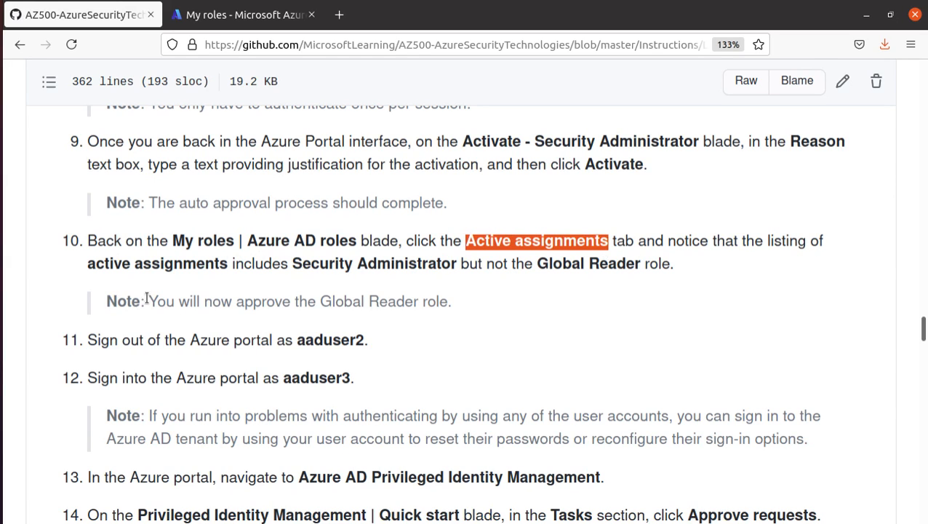
left_click_drag(146, 298, 447, 307)
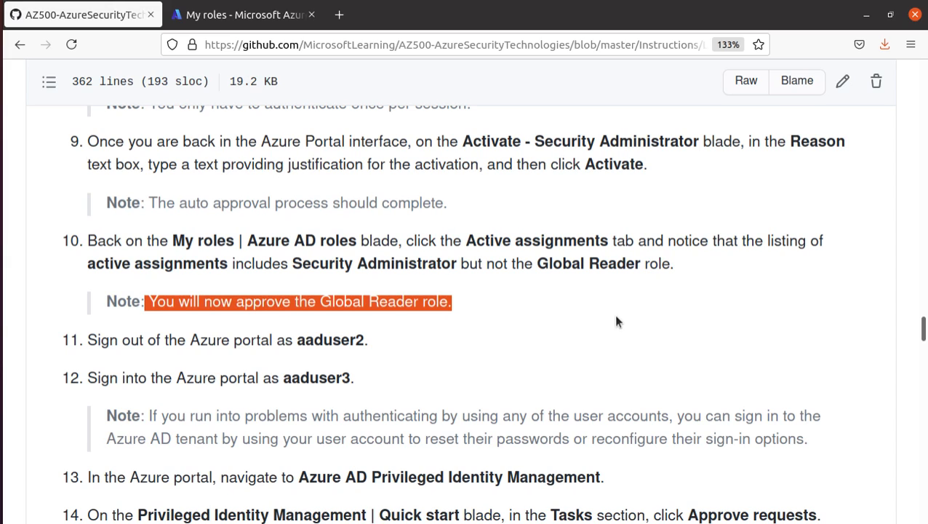
triple_click(350, 342)
scroll(301, 272, "down", 3)
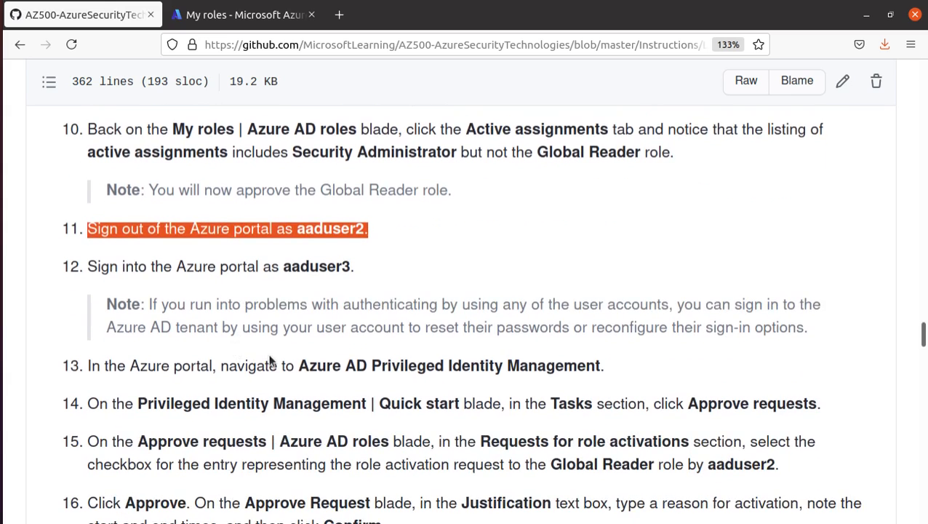
triple_click(308, 265)
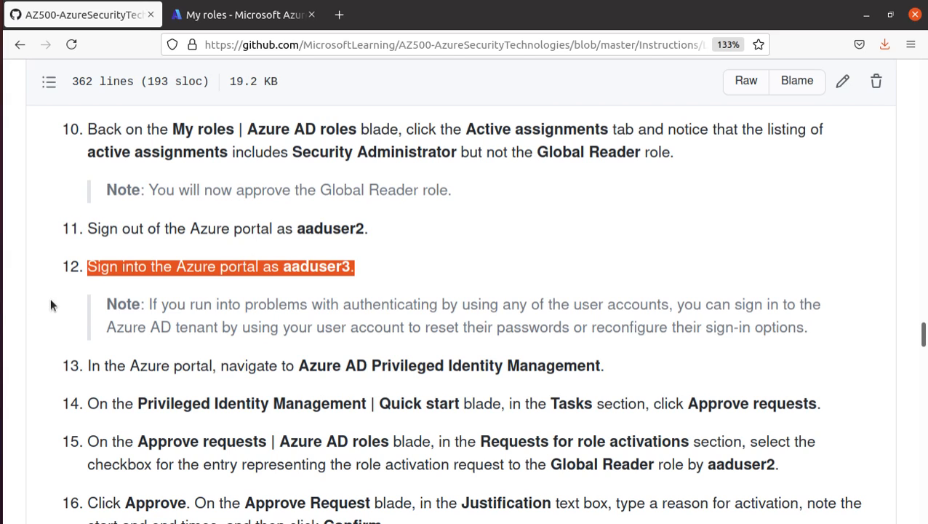
scroll(50, 300, "down", 5)
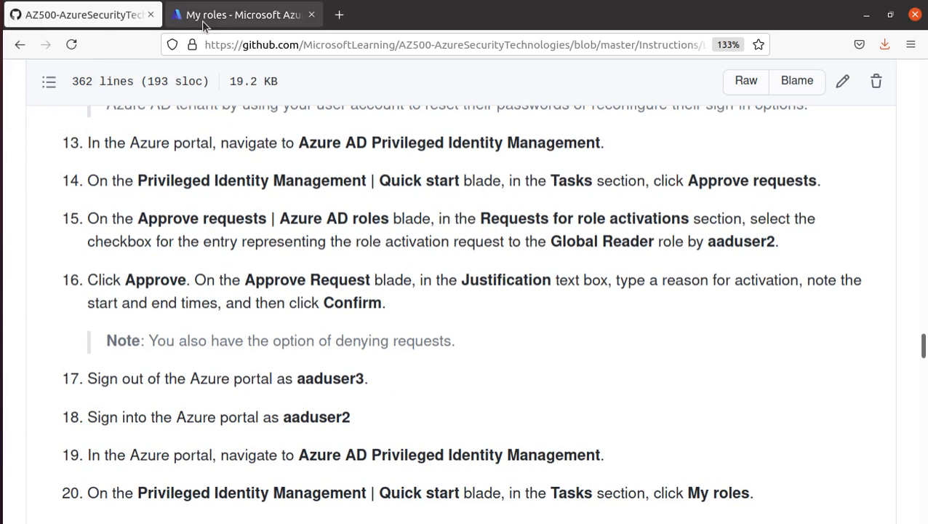
- Switch back to the private Azure portal window and sign out of the aaduser2 account
key("alt+Tab")
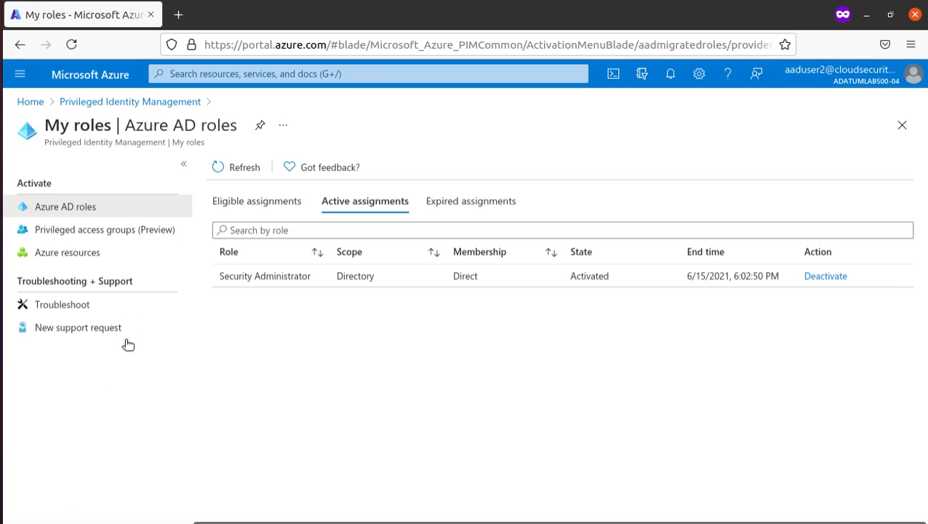
left_click(851, 75)
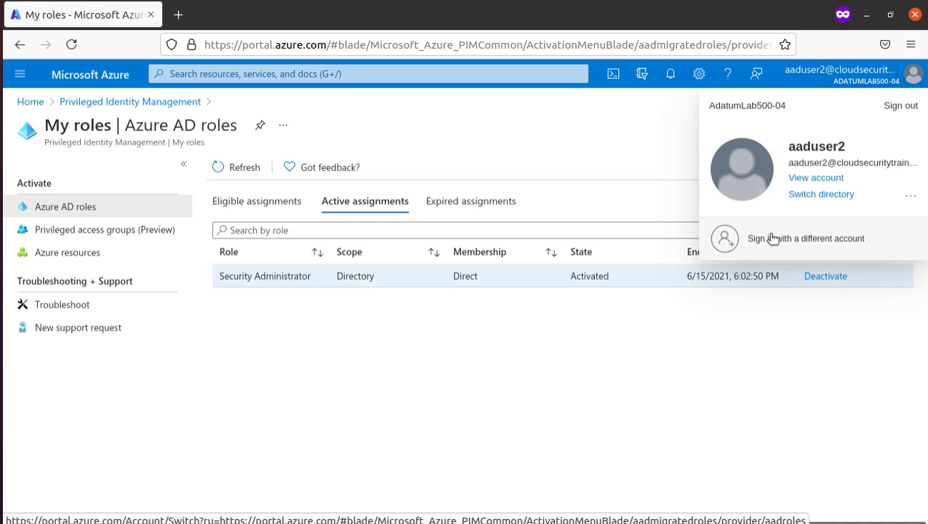
left_click(903, 106)
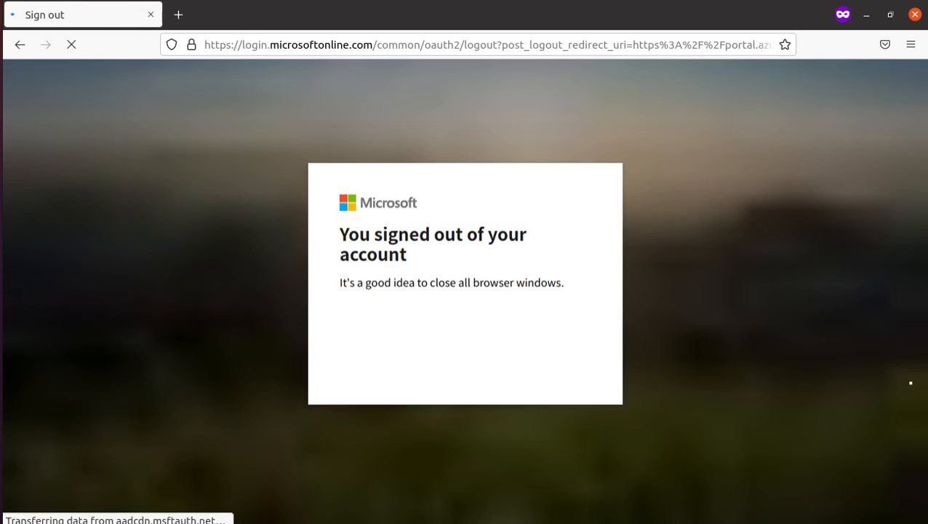
- Copy the aaduser3 sign-in name from the text editor notes and submit it as another account on the Microsoft Azure sign-in page
left_click(1, 315)
triple_click(141, 178)
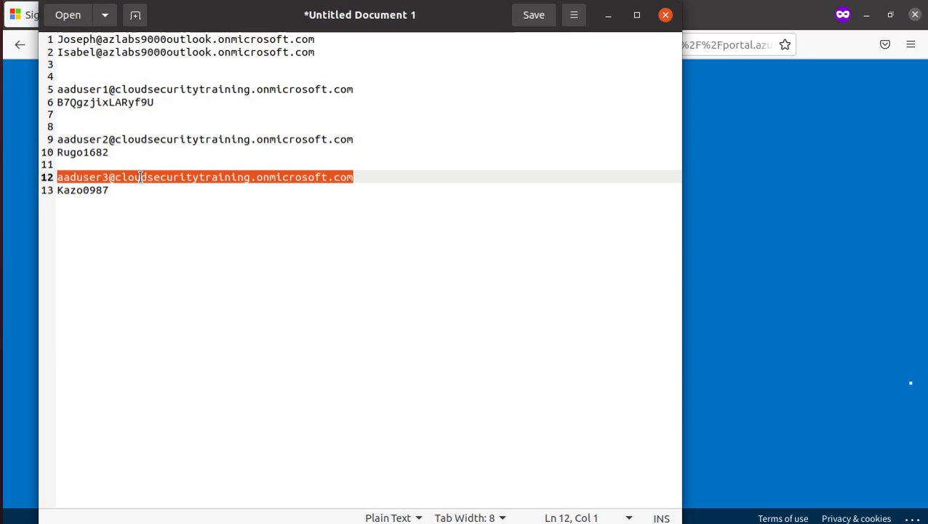
right_click(140, 178)
left_click(198, 245)
left_click(788, 301)
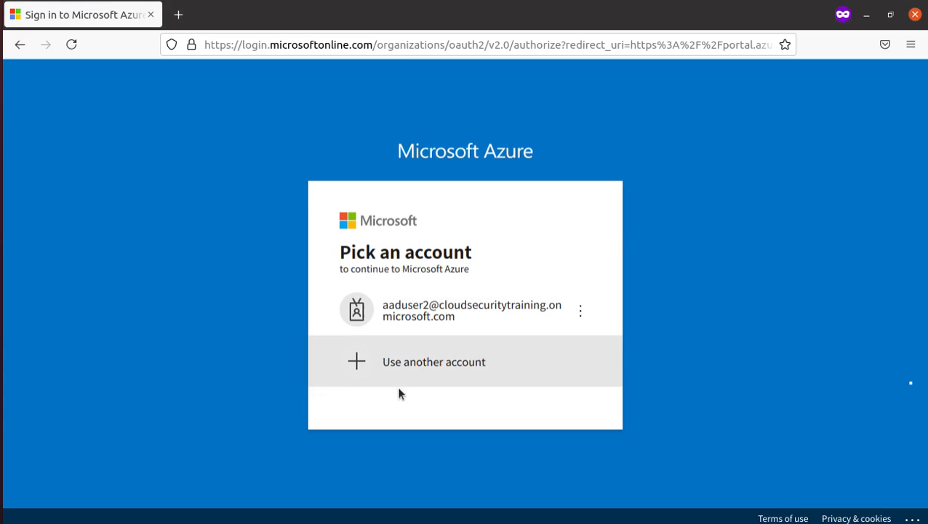
left_click(416, 368)
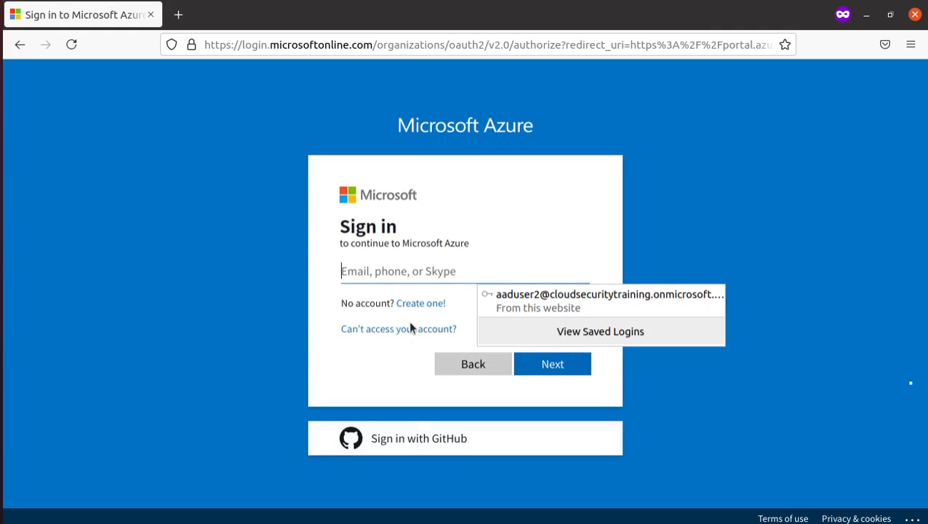
right_click(405, 268)
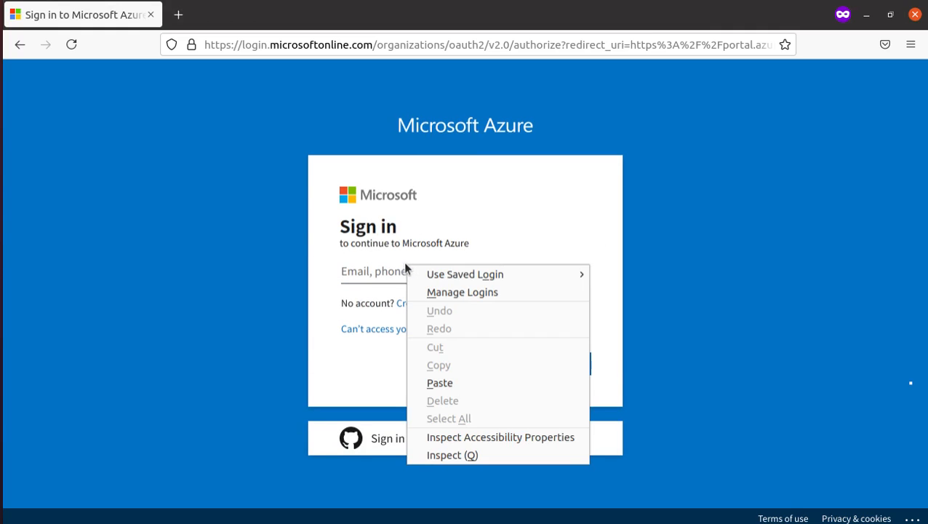
left_click(457, 383)
left_click(553, 364)
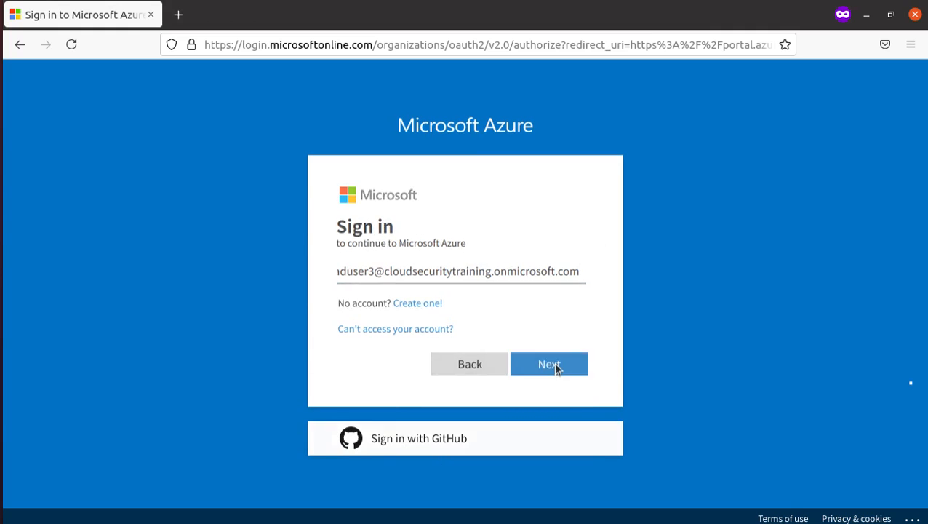
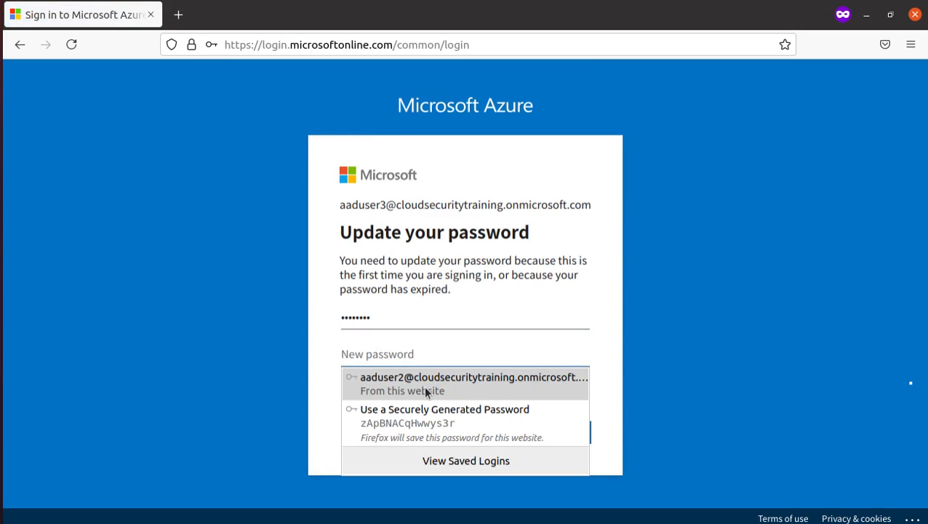
- Fill in and confirm the new account password for aaduser3, complete the sign-in and decline the portal tour
left_click(427, 392)
left_click(372, 390)
left_click(393, 425)
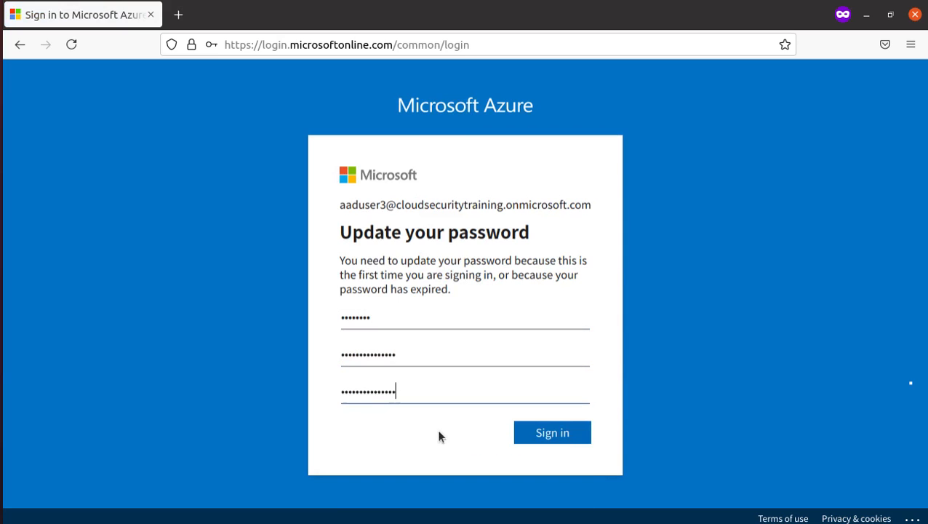
left_click(564, 437)
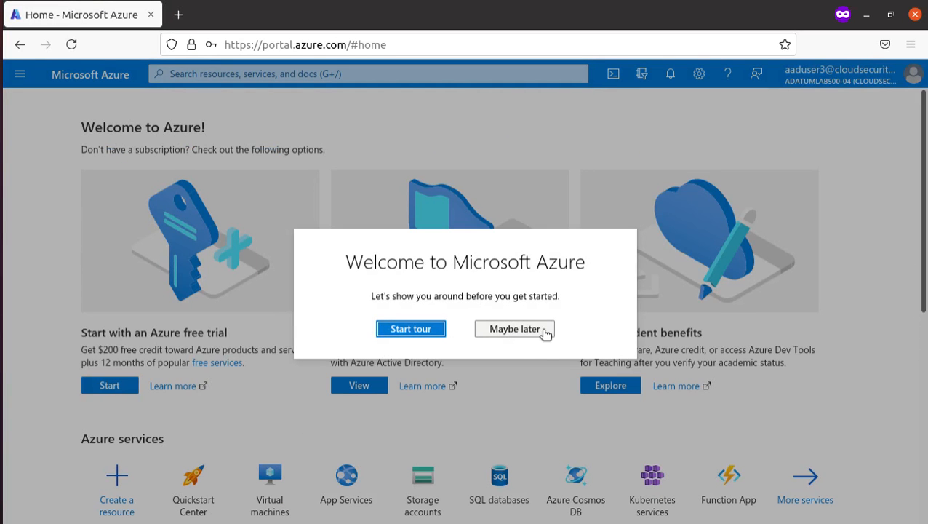
left_click(542, 329)
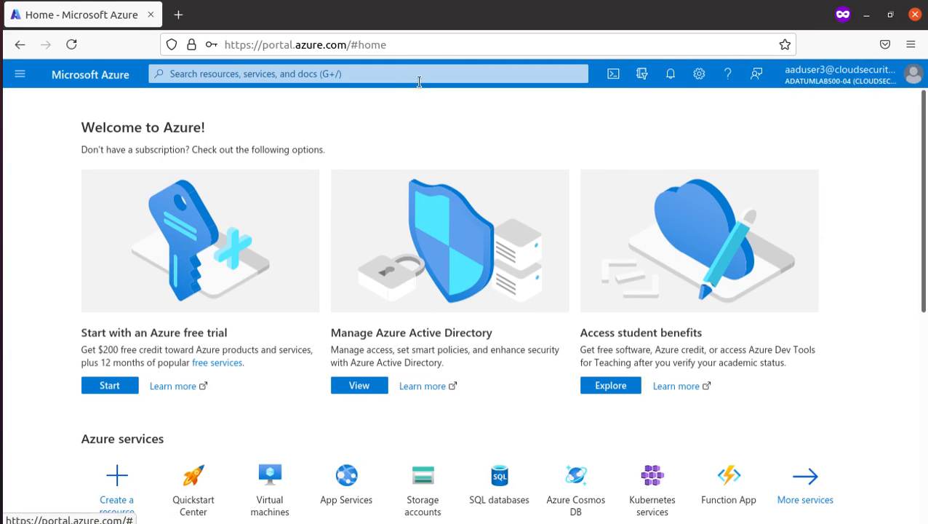
- Search for "pim", open Azure AD Privileged Identity Management and display aaduser3's active Azure AD role assignments
left_click(393, 74)
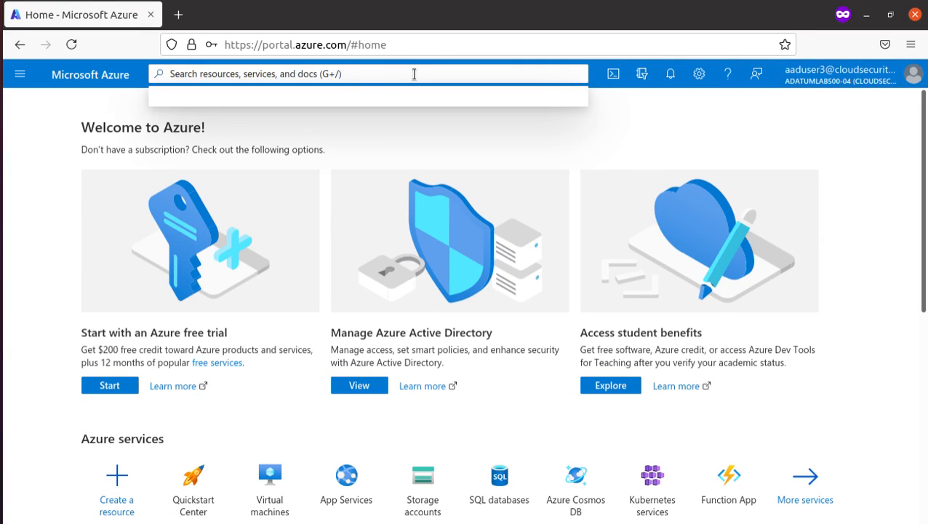
type("pim")
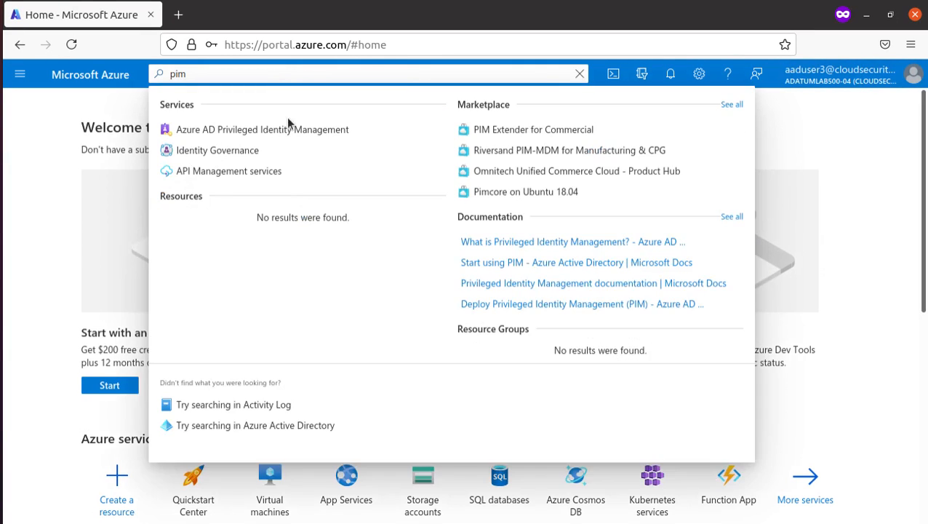
left_click(289, 126)
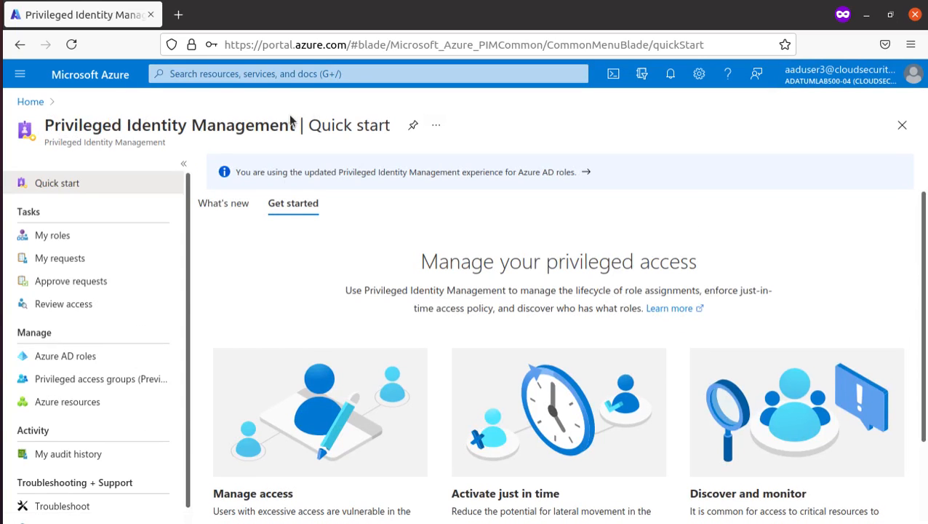
left_click(59, 236)
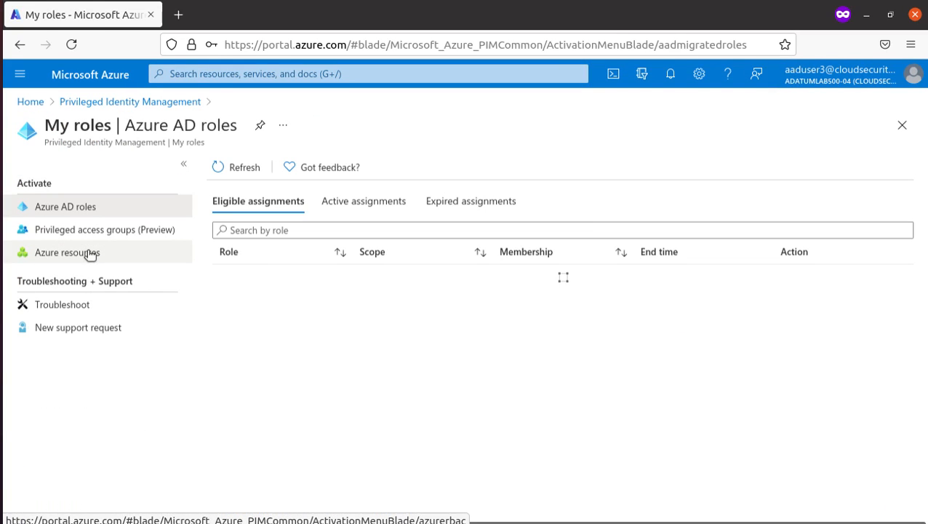
left_click(379, 207)
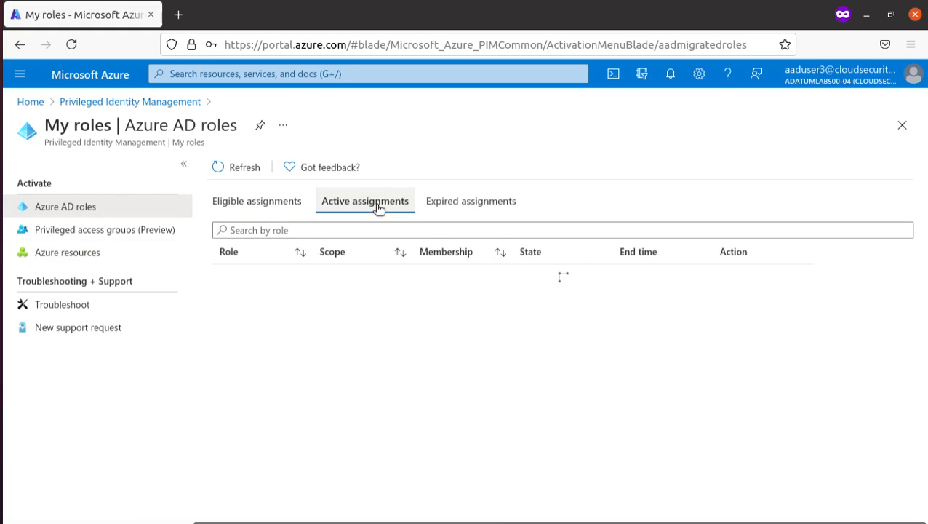
- Display the expired role assignments and open Approve requests in Privileged Identity Management
left_click(485, 206)
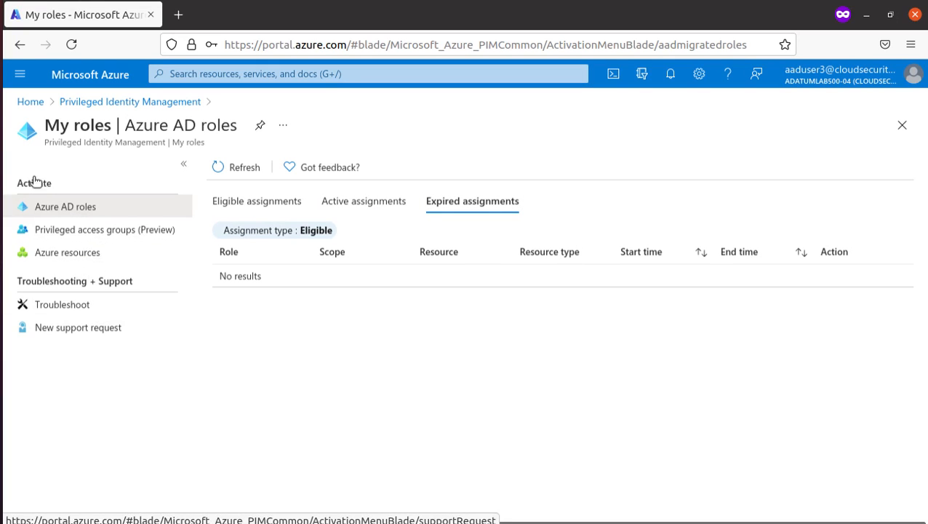
left_click(144, 104)
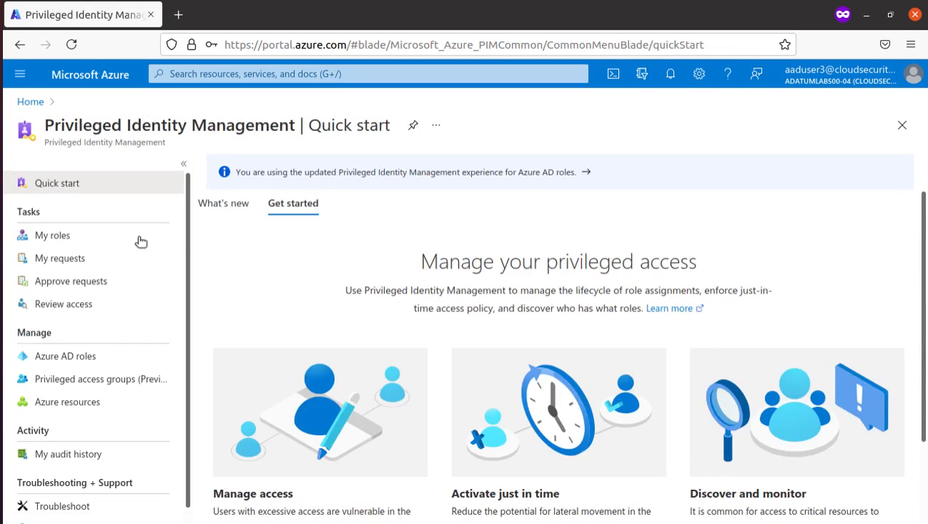
left_click(88, 285)
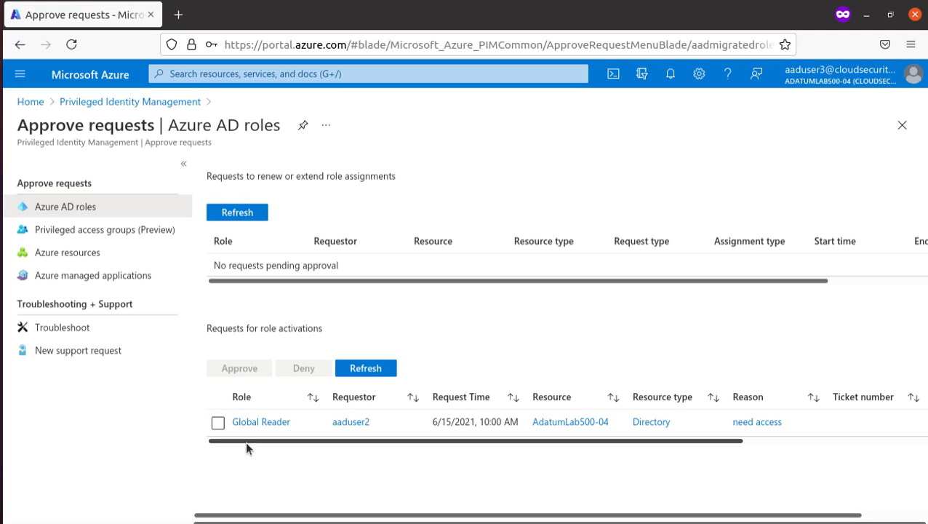
- Approve aaduser2's Global Reader role activation request with the justification "great"
left_click(218, 423)
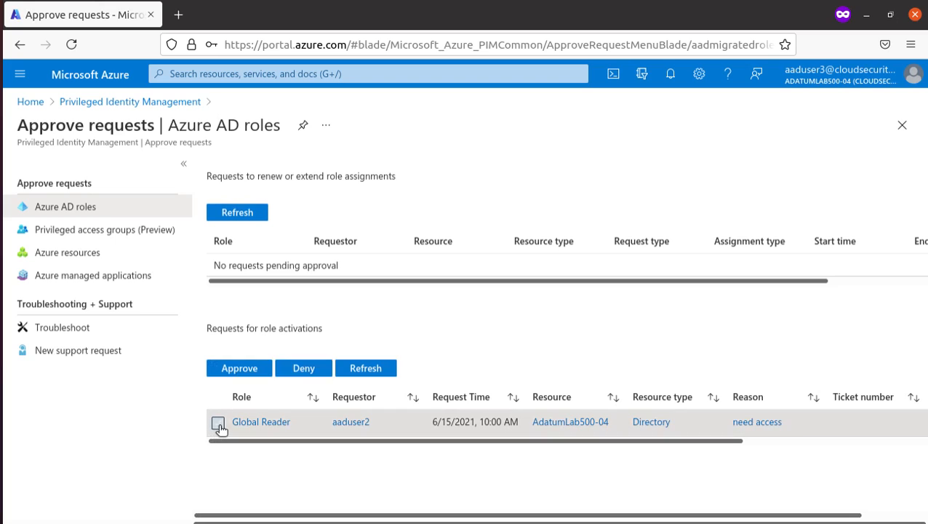
left_click(251, 369)
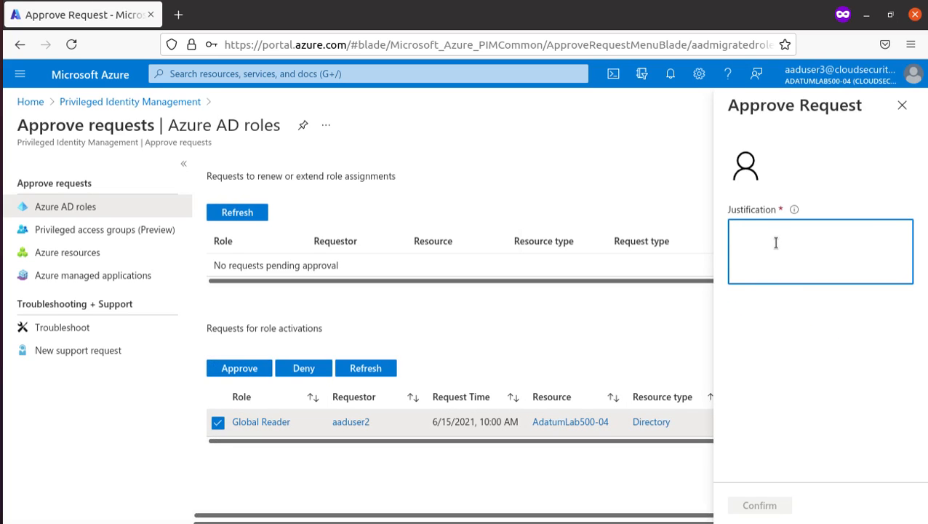
left_click(713, 468)
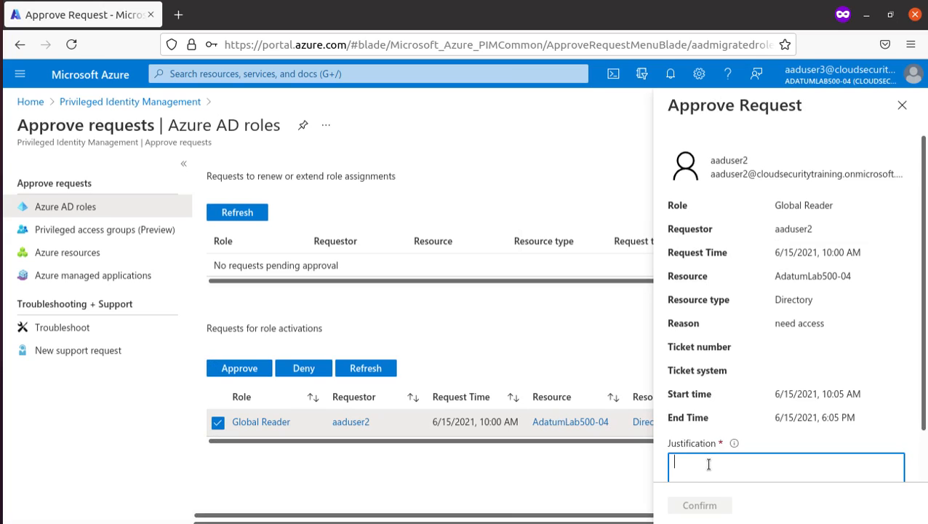
type("great")
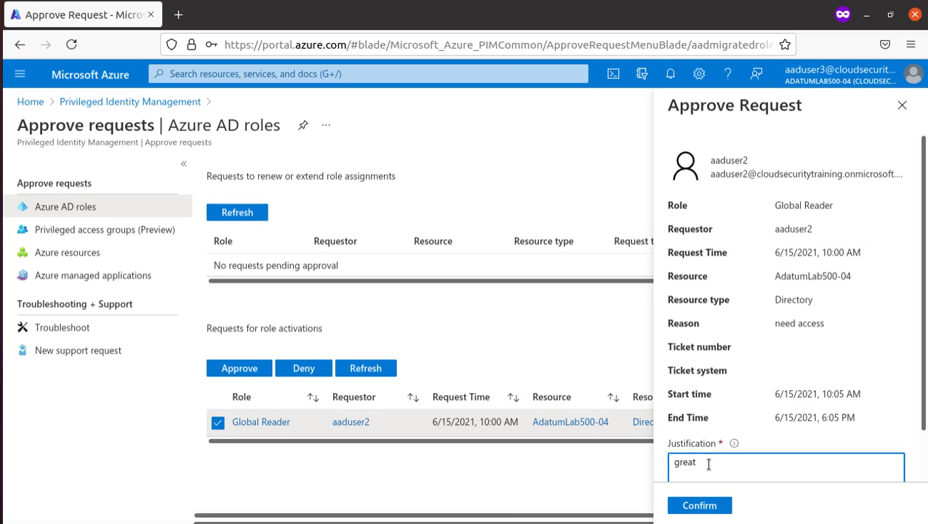
scroll(709, 464, "down", 1)
left_click(720, 506)
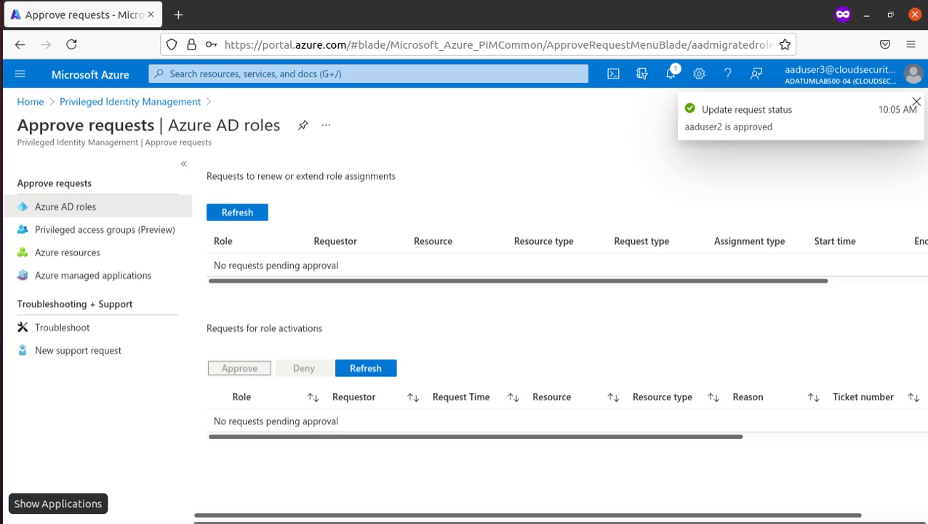
- Switch to the GitHub lab instructions and read steps 17 to 22 about signing back in as aaduser2
key("alt+Tab")
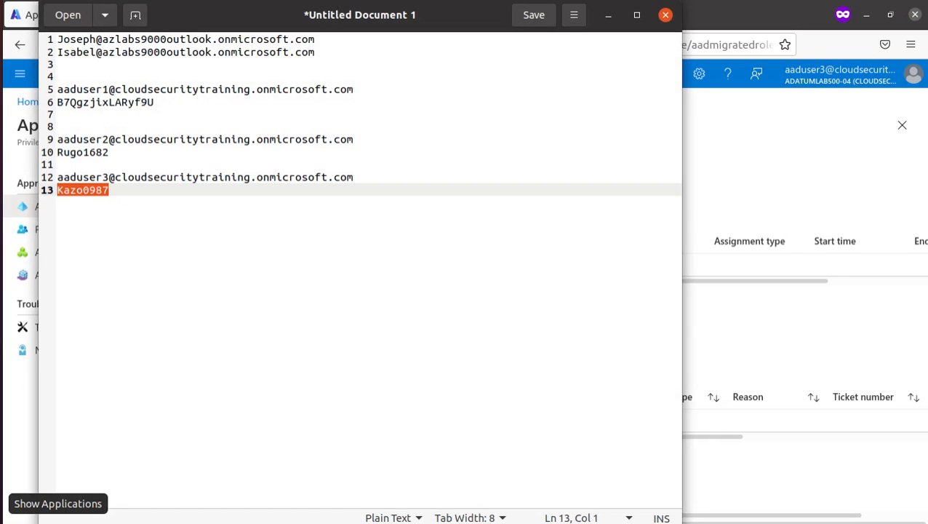
key("alt+Tab")
key("alt+Tab")
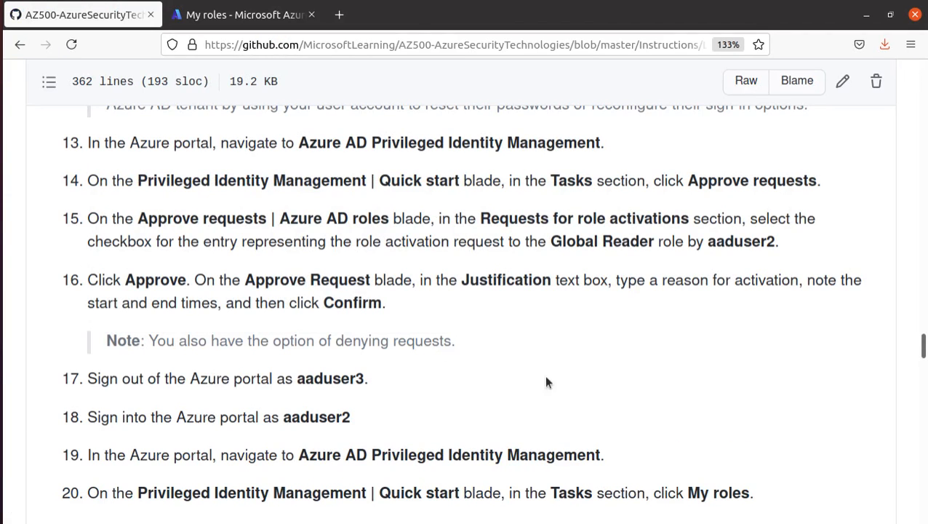
scroll(548, 382, "down", 3)
scroll(309, 361, "down", 3)
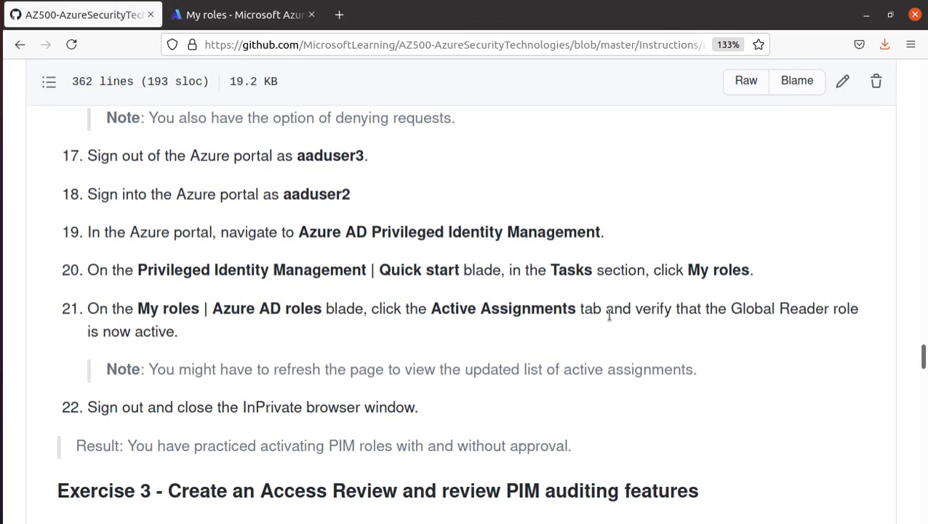
triple_click(295, 156)
double_click(319, 195)
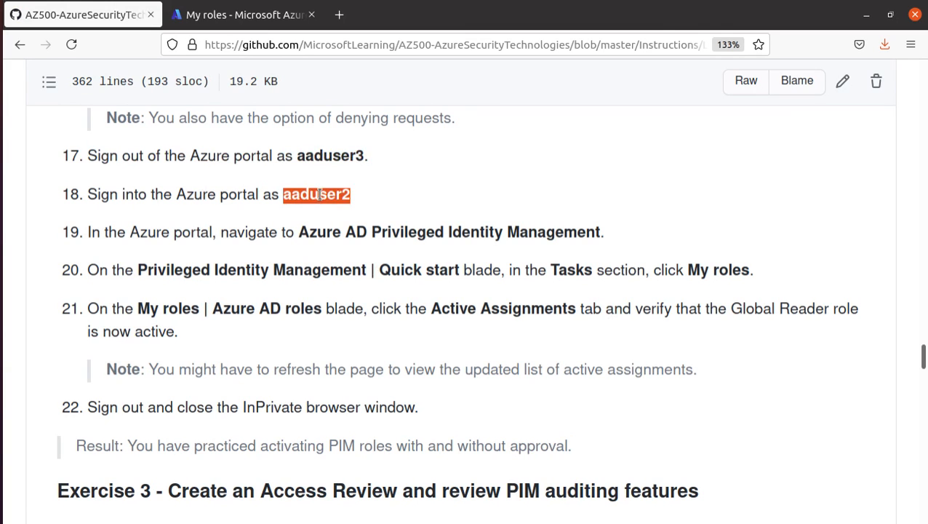
left_click(234, 16)
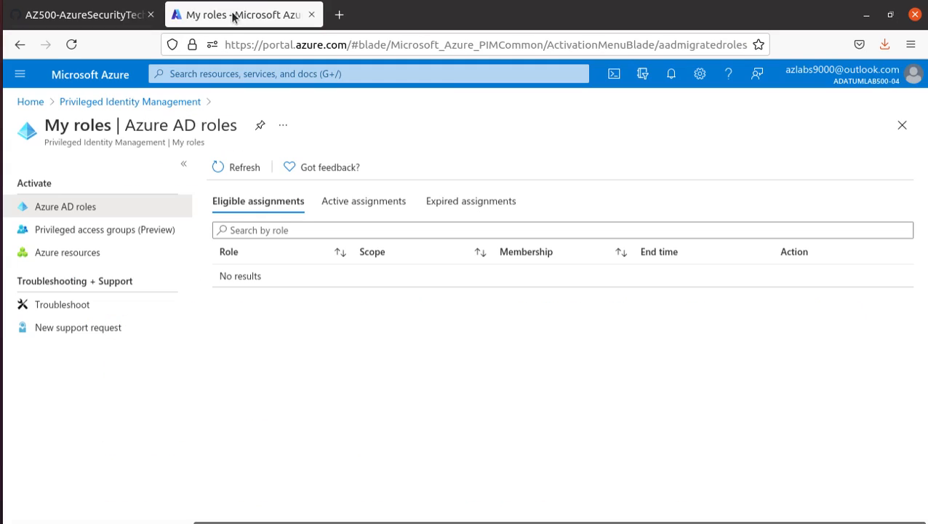
left_click(910, 75)
left_click(911, 108)
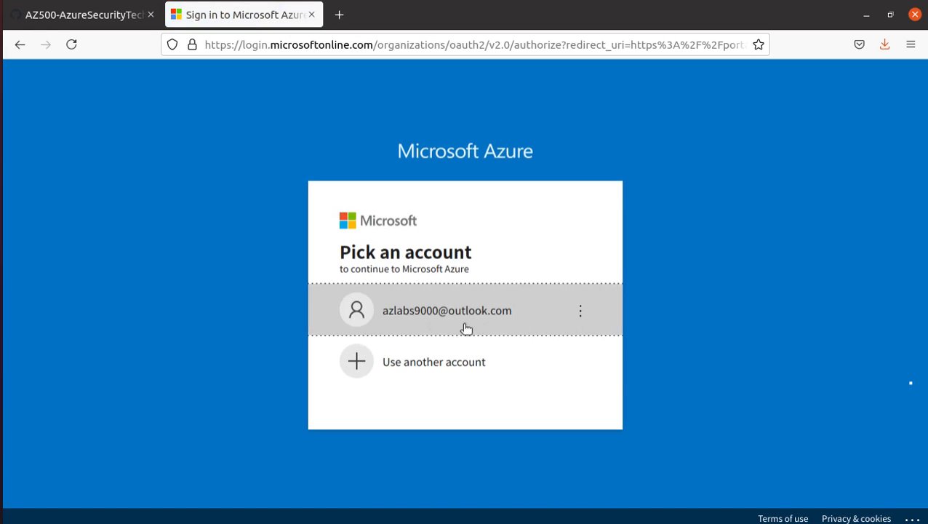
left_click(525, 313)
left_click(539, 399)
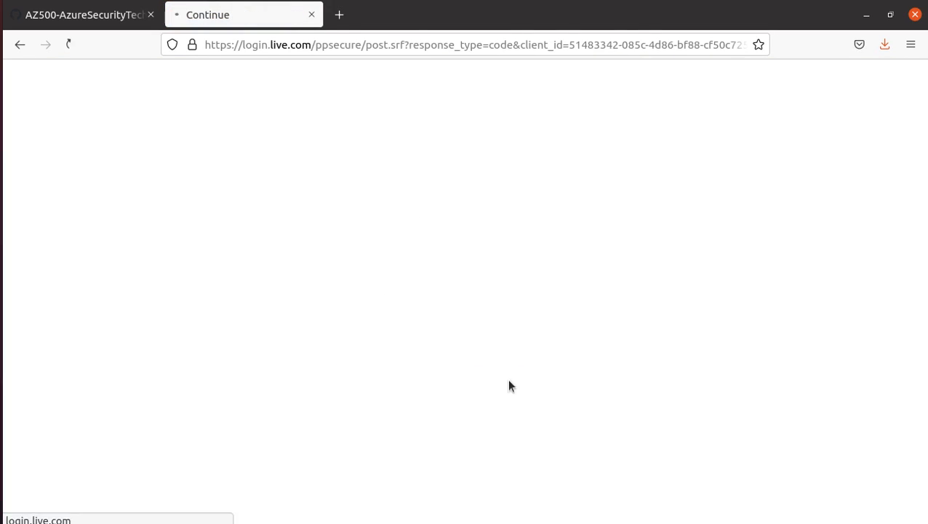
- Switch to the private Azure portal window, sign out of aaduser3 and sign in as aaduser2 with the saved account password
key("alt+Tab")
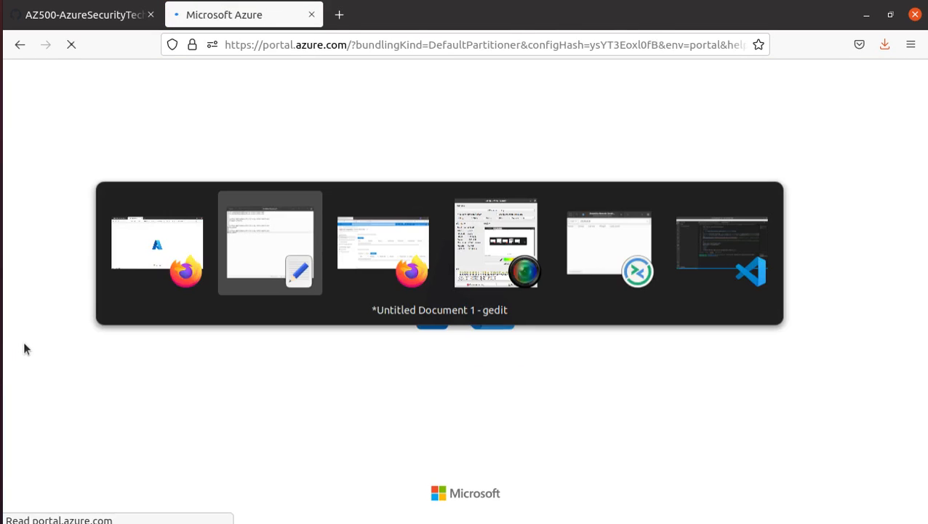
key("alt+Tab")
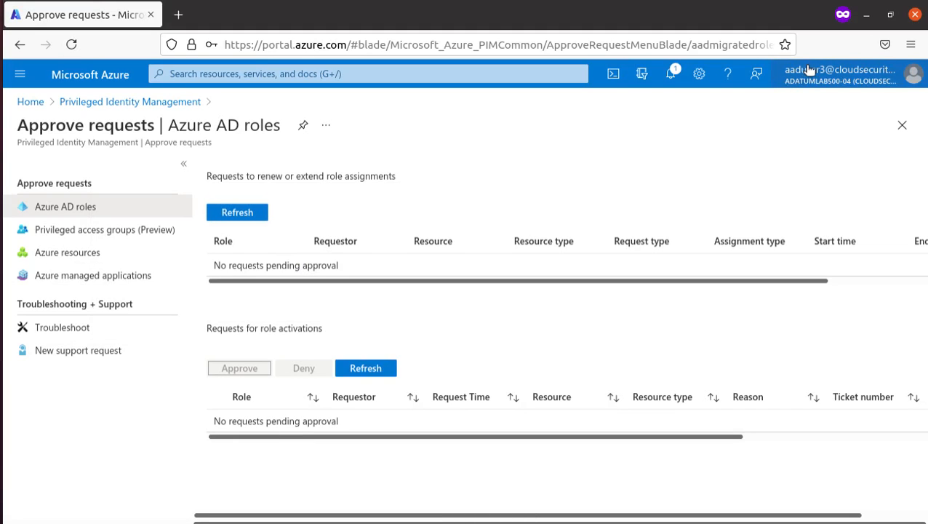
left_click(908, 71)
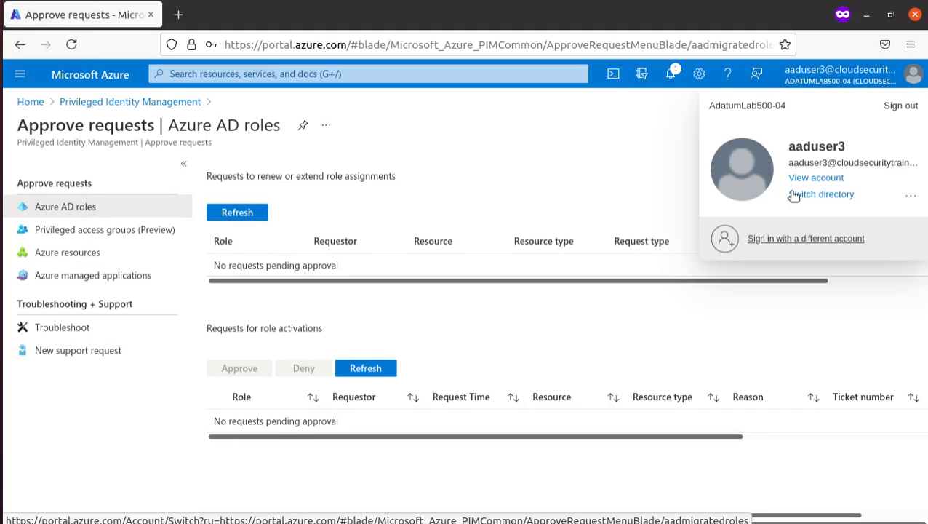
left_click(899, 105)
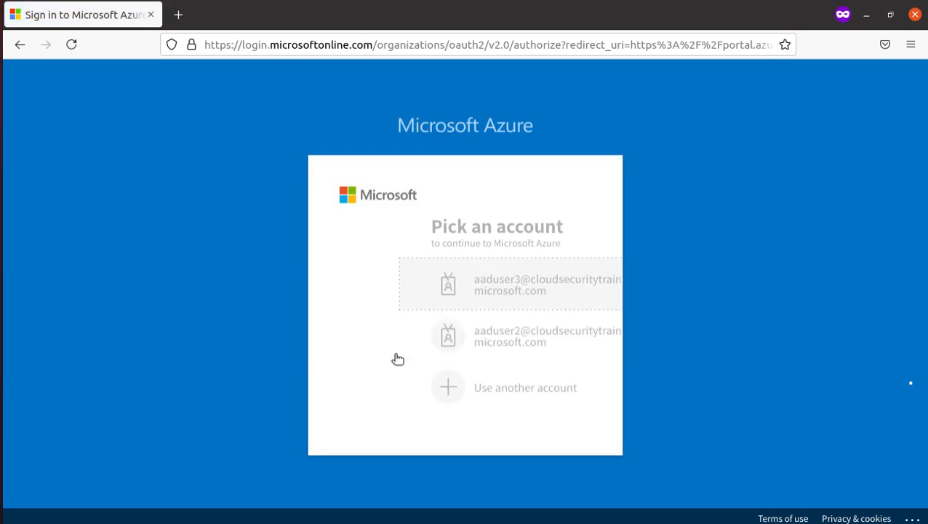
left_click(437, 342)
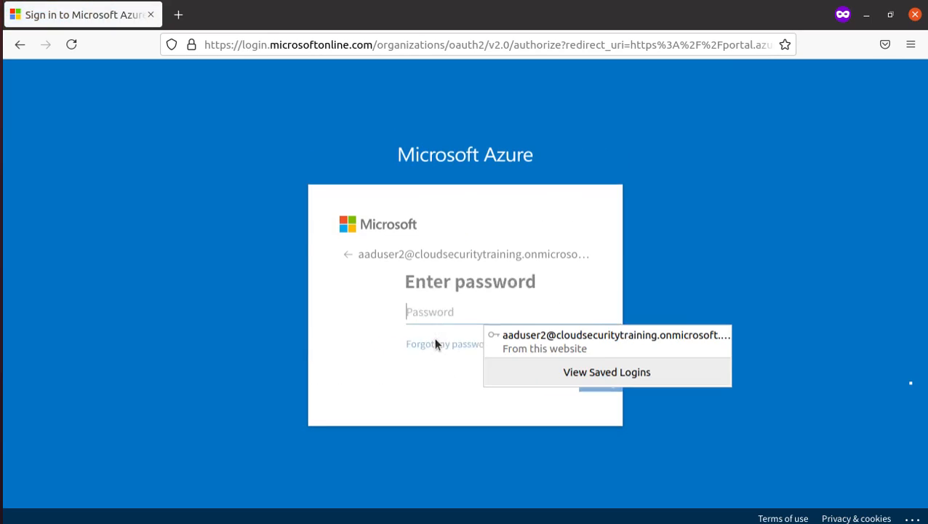
left_click(570, 340)
left_click(553, 382)
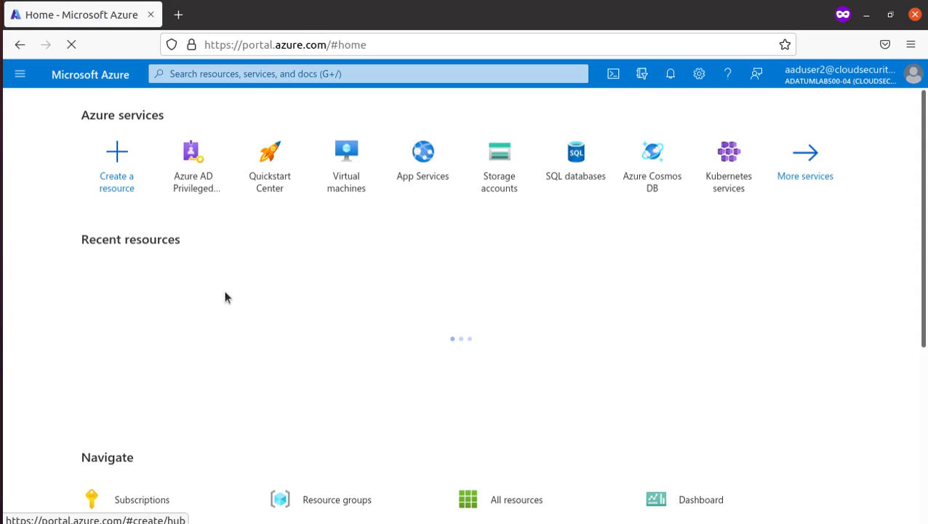
- Open Privileged Identity Management from the recent "pim" search and check aaduser2's active Azure AD role assignments under My roles
left_click(282, 75)
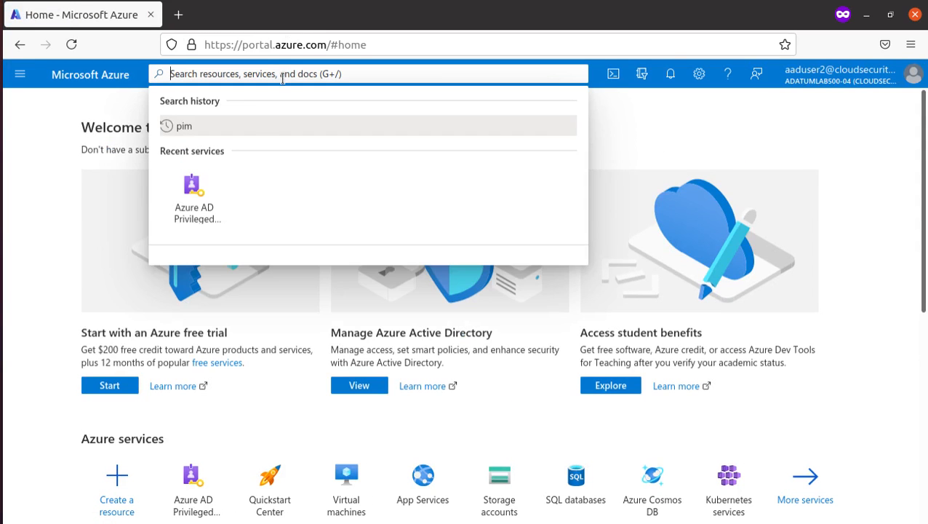
left_click(262, 126)
left_click(247, 130)
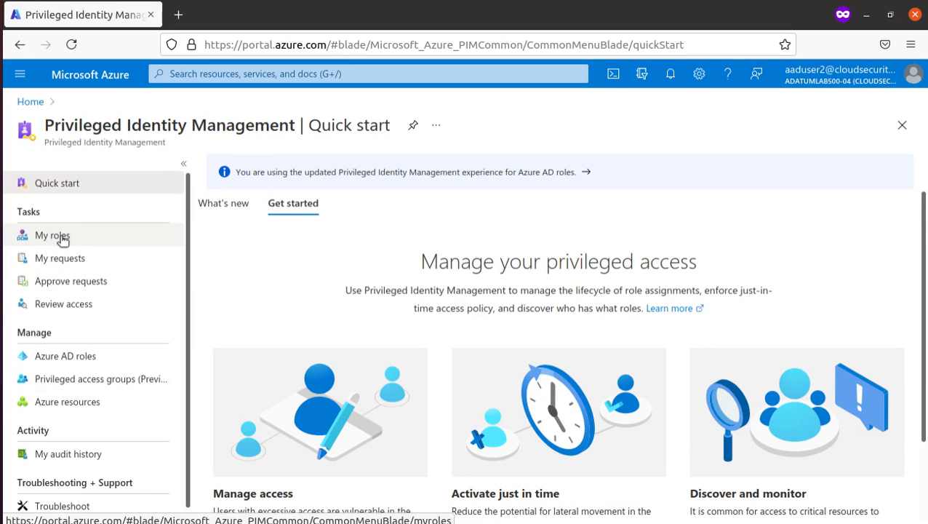
left_click(62, 241)
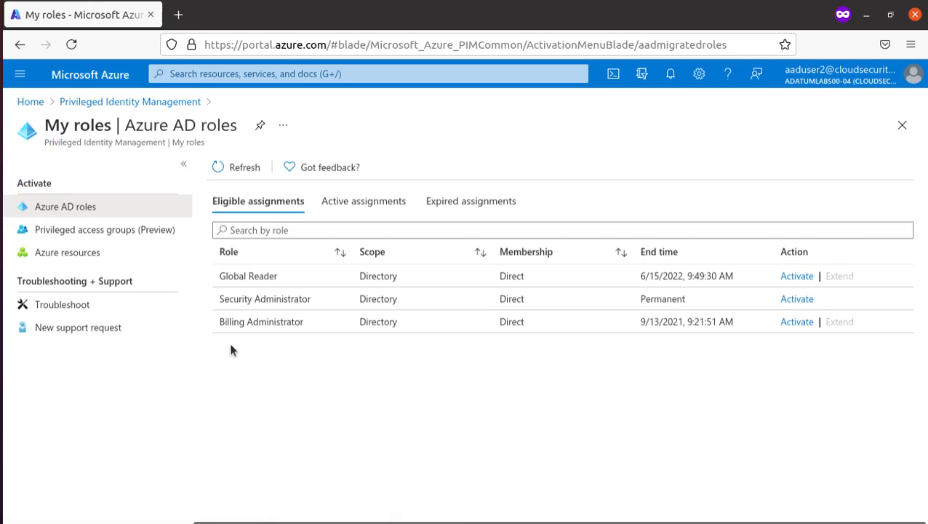
left_click(400, 207)
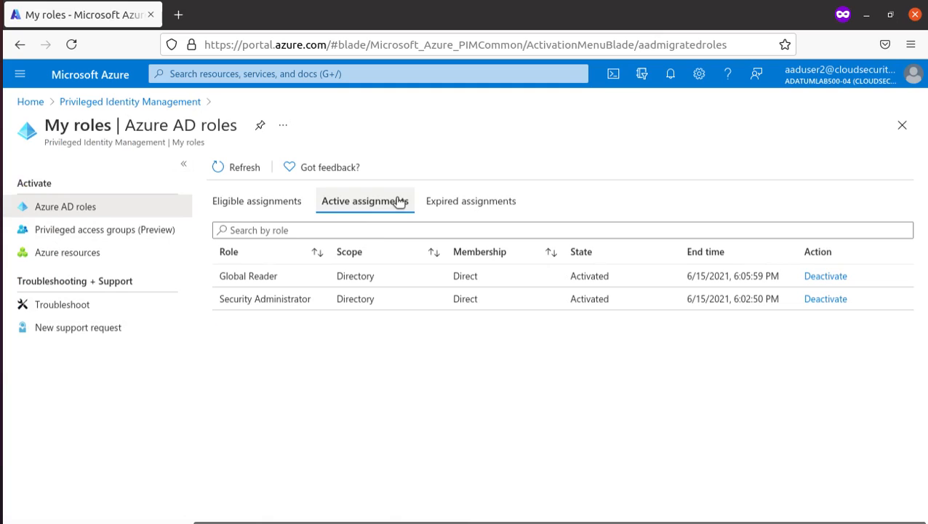
left_click_drag(218, 276, 853, 315)
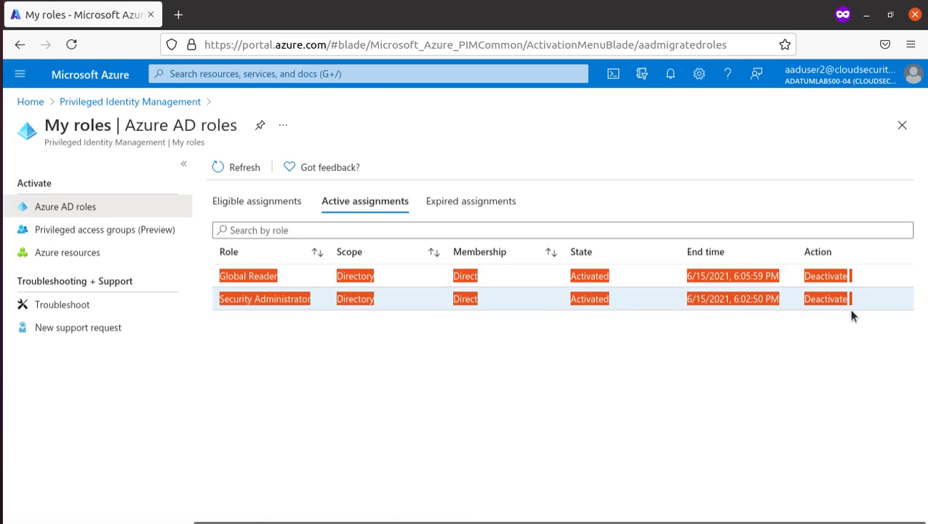
left_click(852, 315)
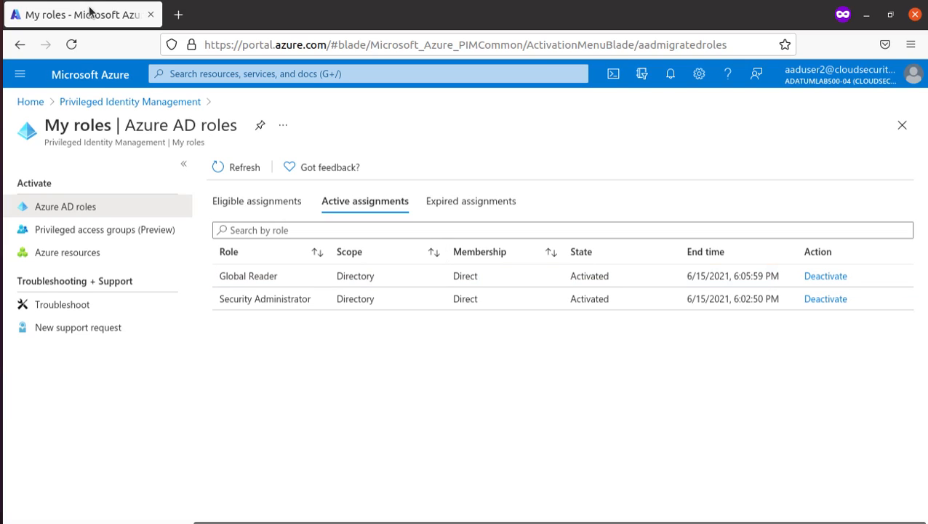
- Review lab steps 19 to 22 and the Exercise 3 introduction in the GitHub instructions, and return to the private Azure portal window
key("alt+Tab")
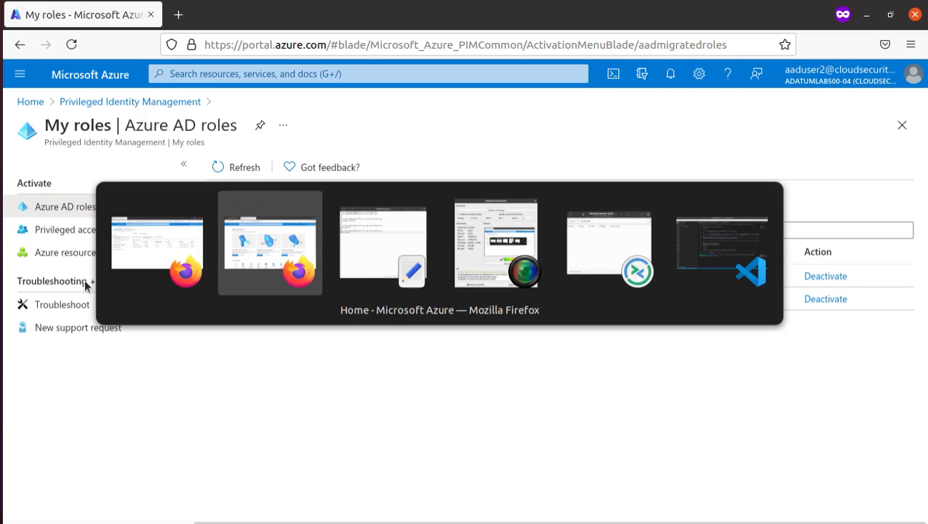
key("alt+Tab")
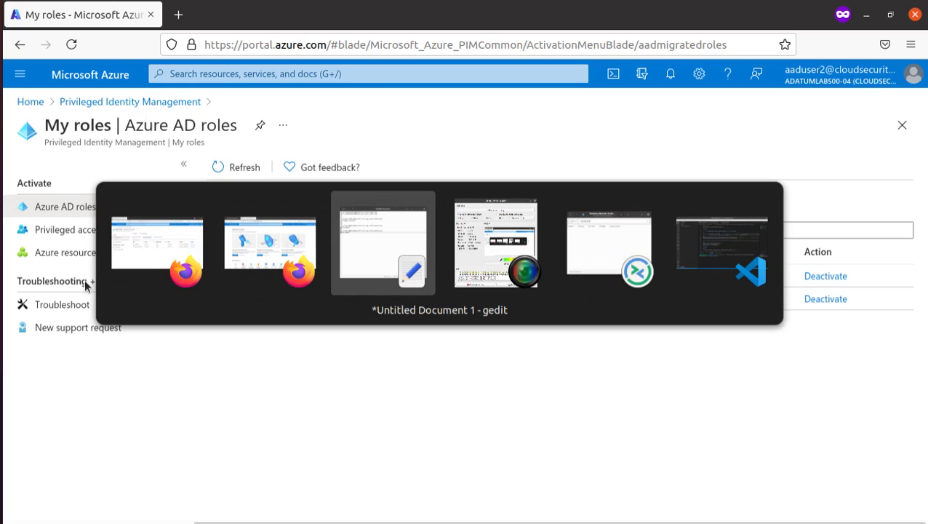
key("alt+shift+Tab")
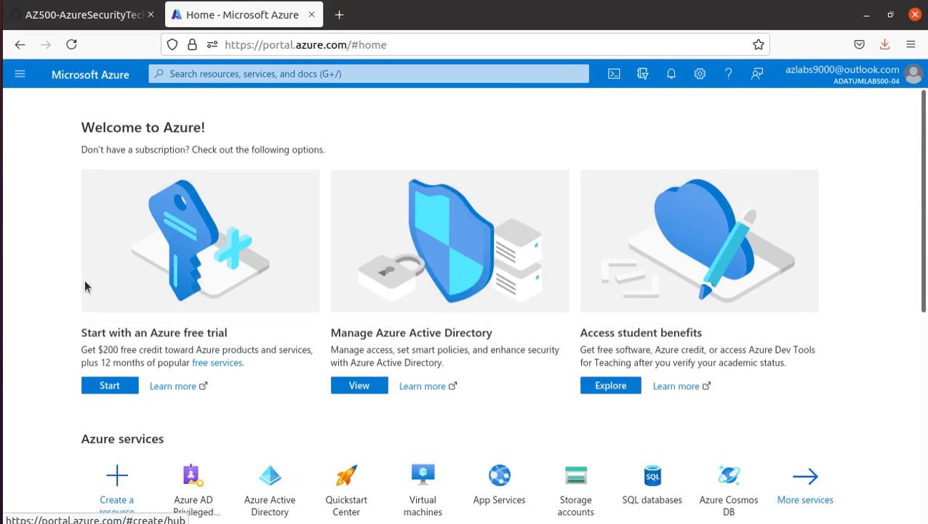
left_click(53, 23)
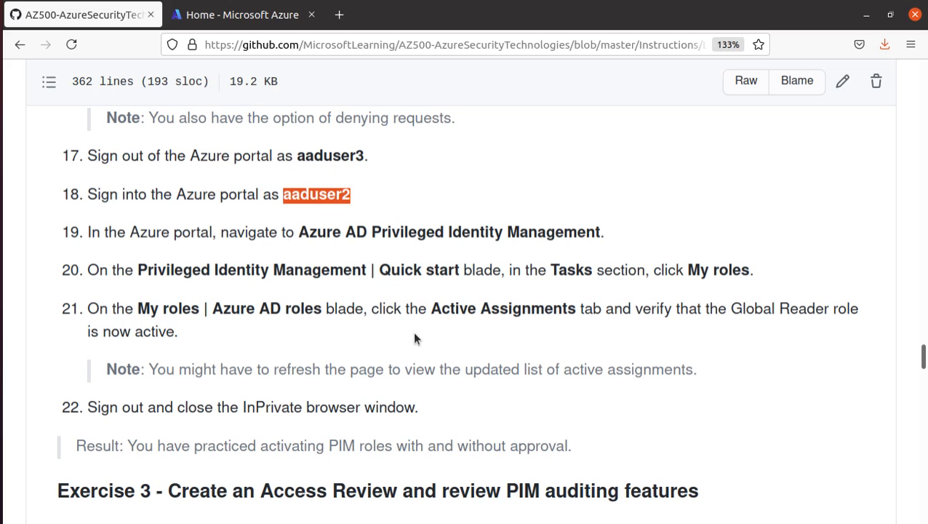
left_click_drag(460, 428, 88, 220)
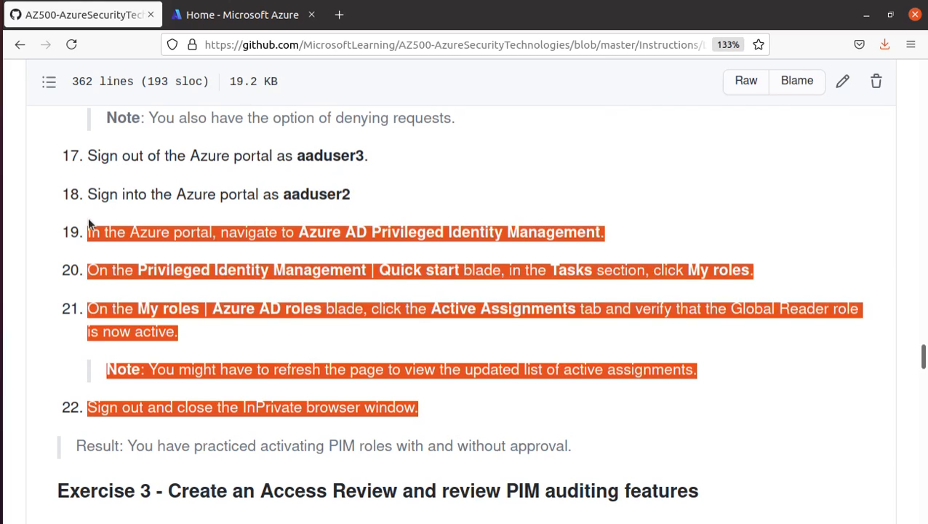
scroll(289, 396, "down", 5)
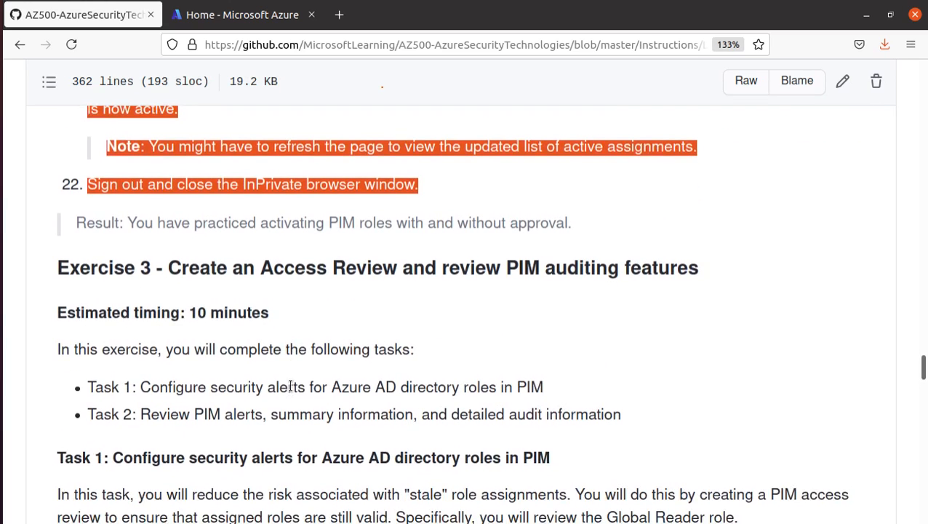
scroll(290, 387, "down", 1)
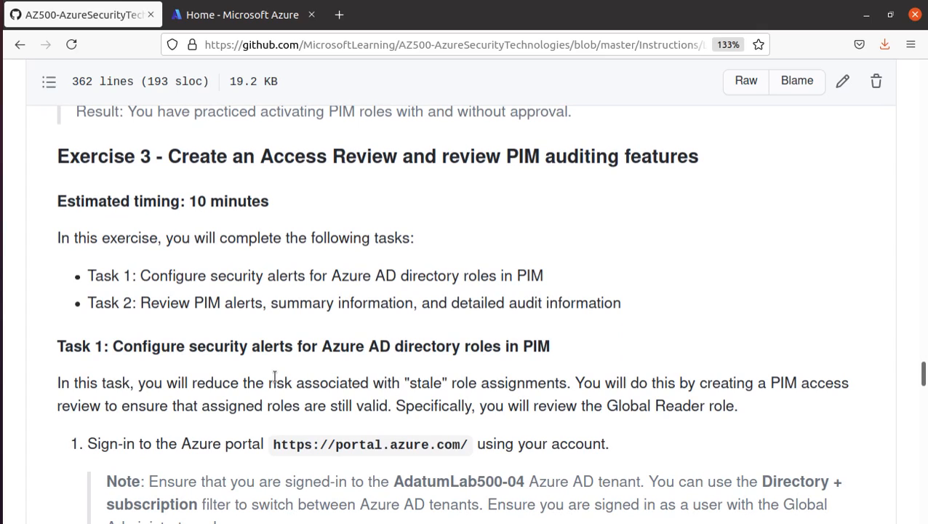
key("alt+Tab")
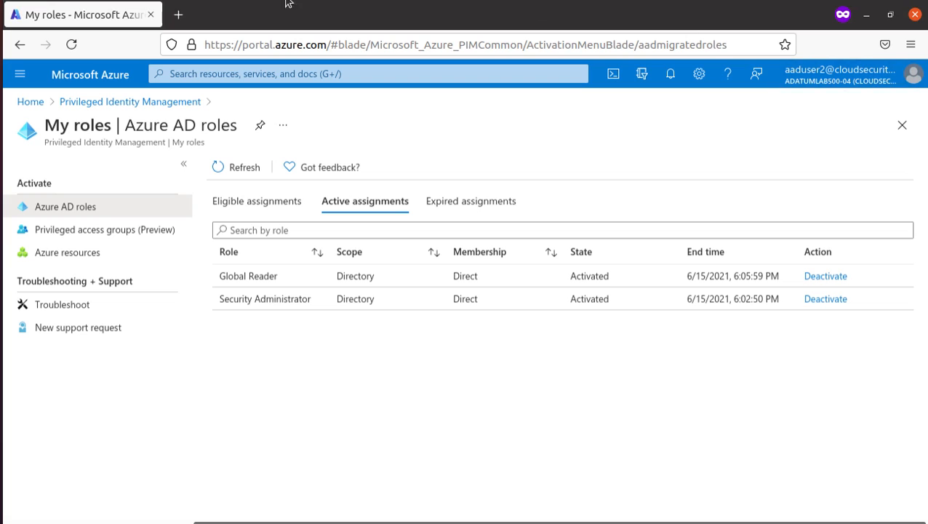
- Switch to the GitHub lab instructions and read the Exercise 3 introduction and Task 1 steps 1 to 5 on access reviews
left_click(152, 14)
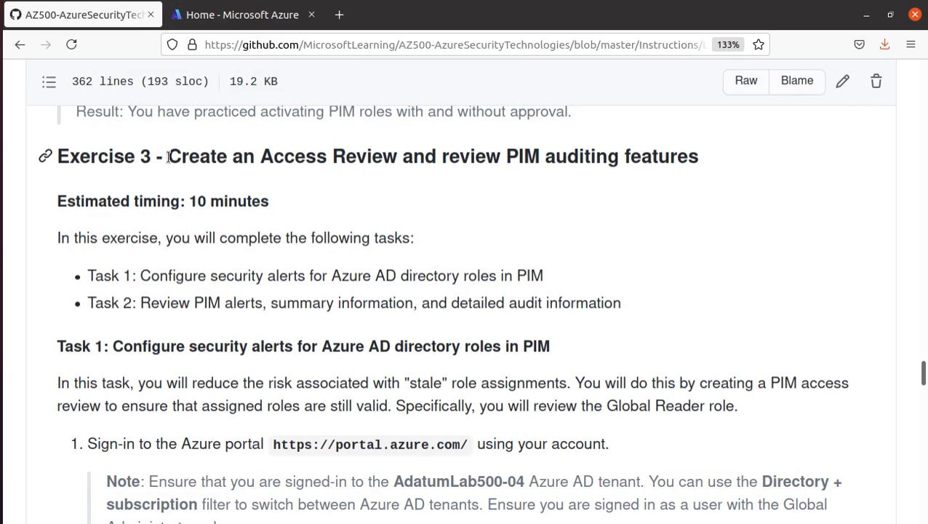
left_click_drag(168, 157, 737, 168)
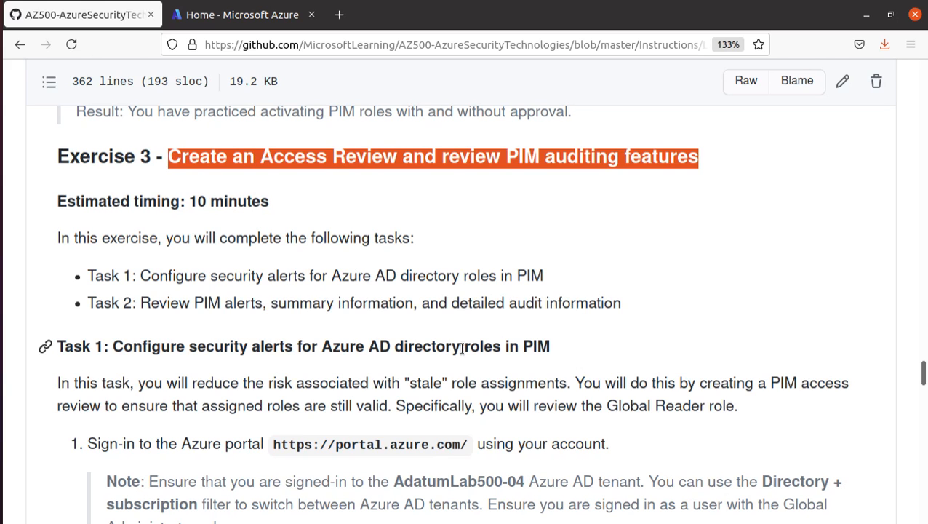
scroll(470, 349, "down", 4)
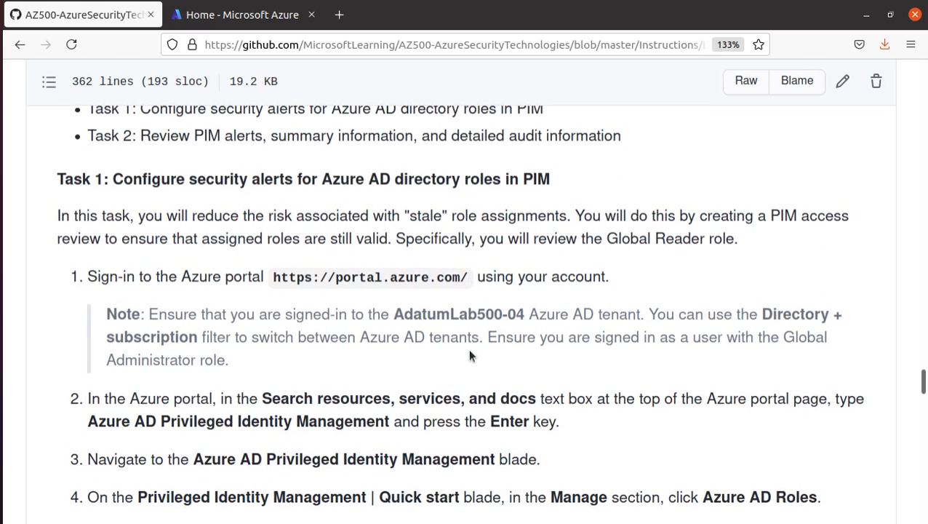
scroll(468, 349, "up", 1)
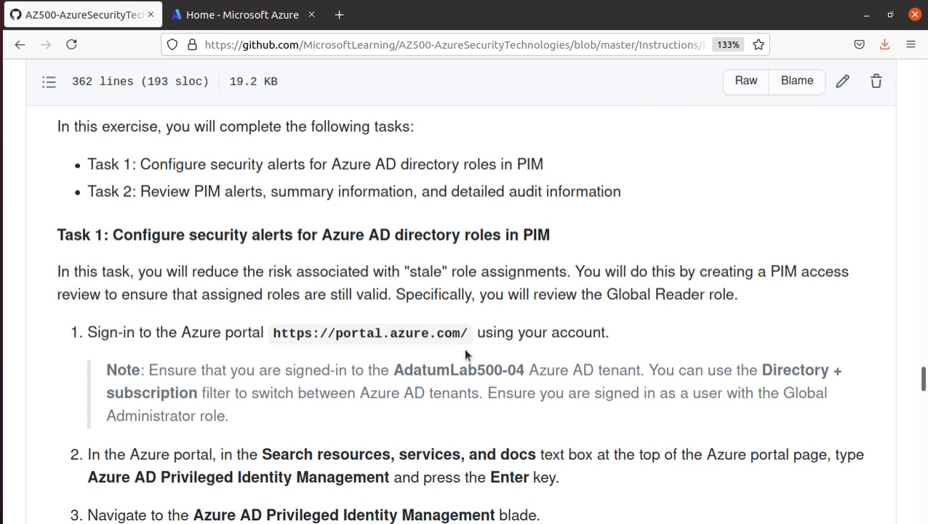
scroll(503, 346, "down", 5)
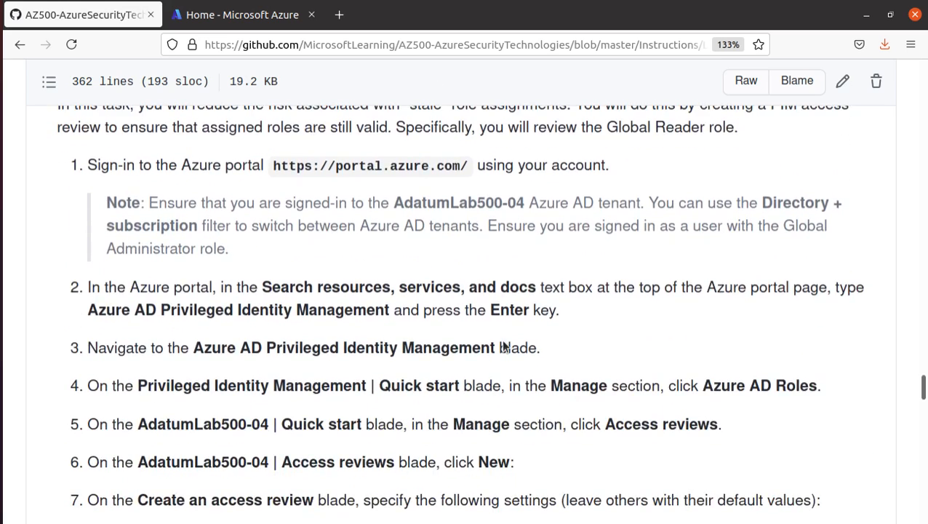
triple_click(344, 308)
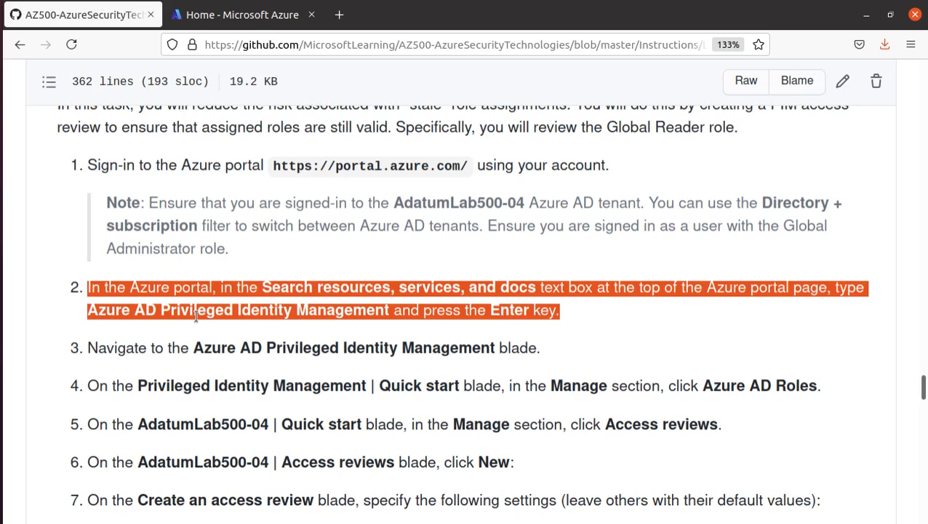
scroll(362, 311, "down", 3)
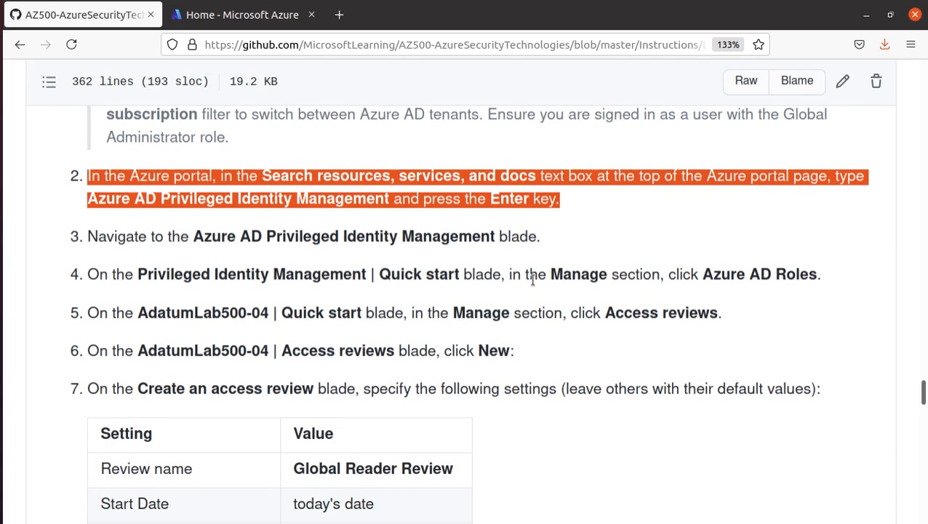
left_click_drag(698, 274, 818, 274)
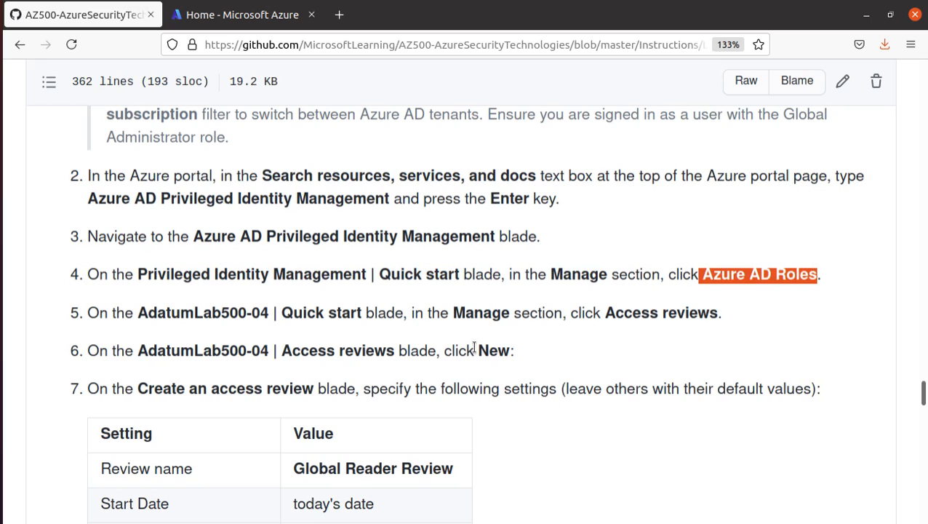
left_click_drag(605, 312, 718, 310)
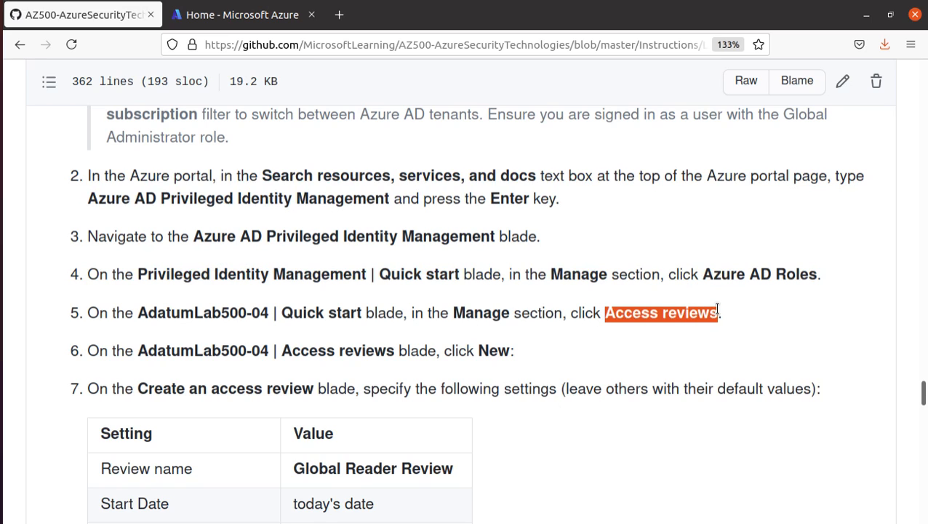
- Switch to the administrator's Azure portal session and open Azure AD Privileged Identity Management from the recent services
left_click(284, 24)
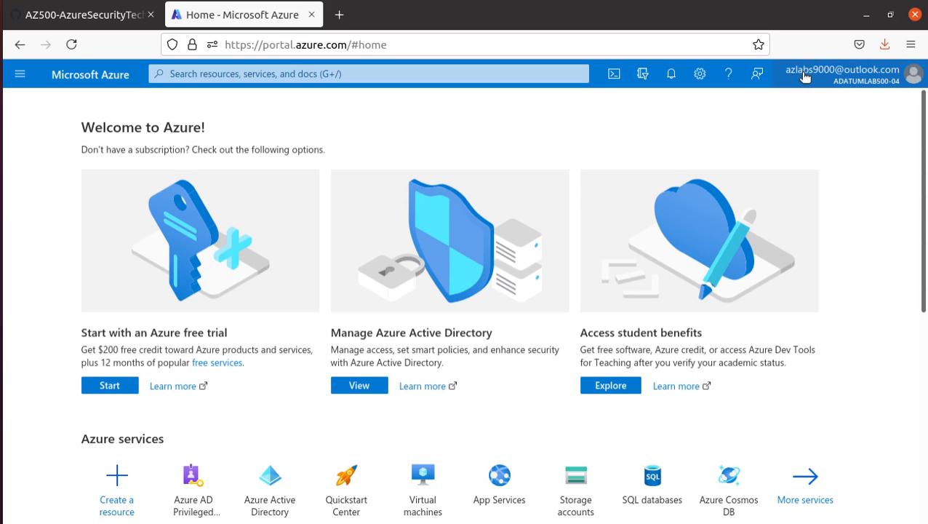
left_click(290, 73)
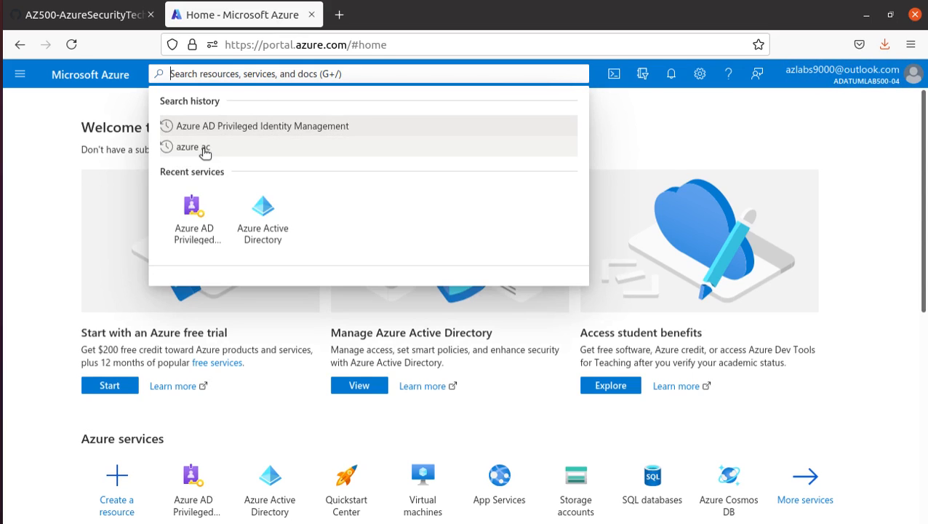
left_click(195, 220)
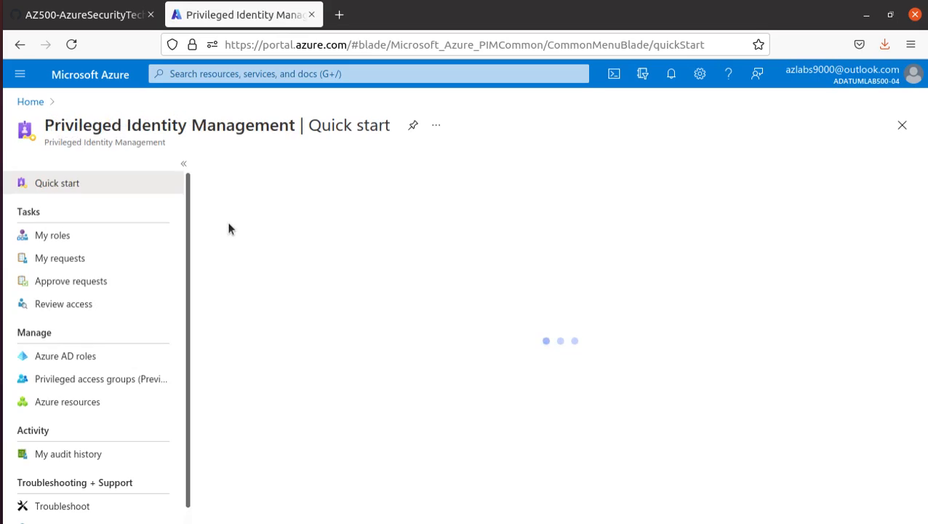
left_click(93, 305)
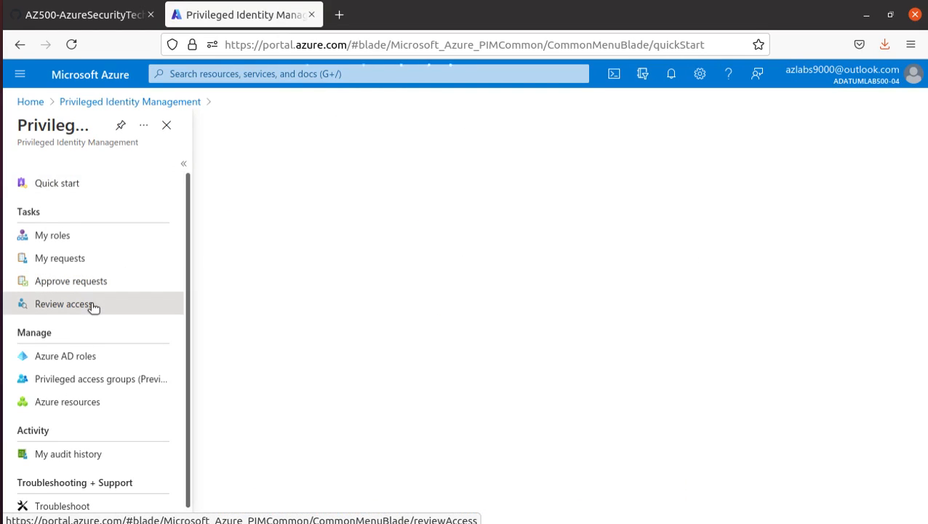
left_click(71, 16)
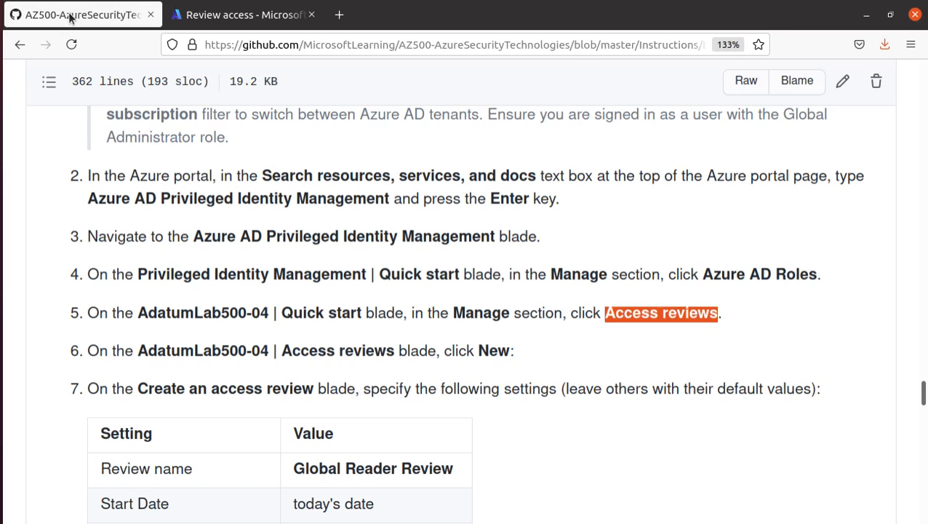
left_click(232, 16)
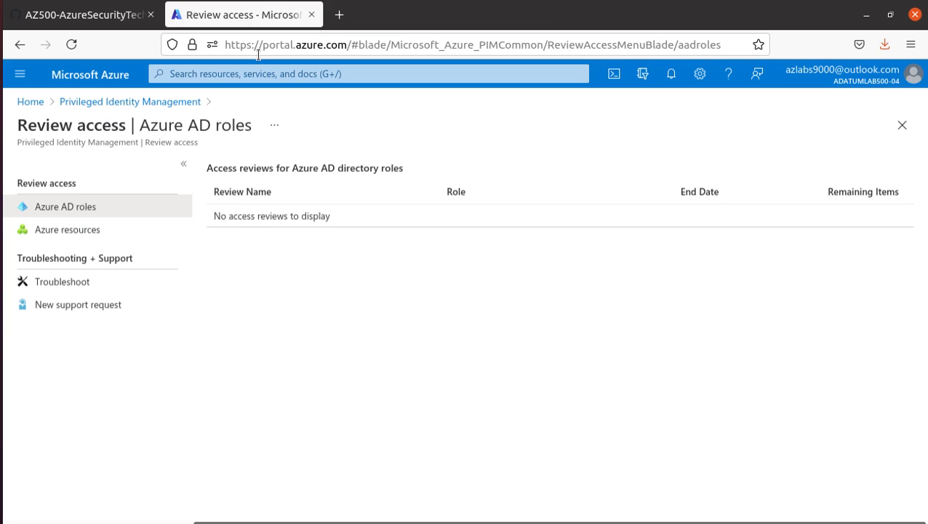
left_click(72, 16)
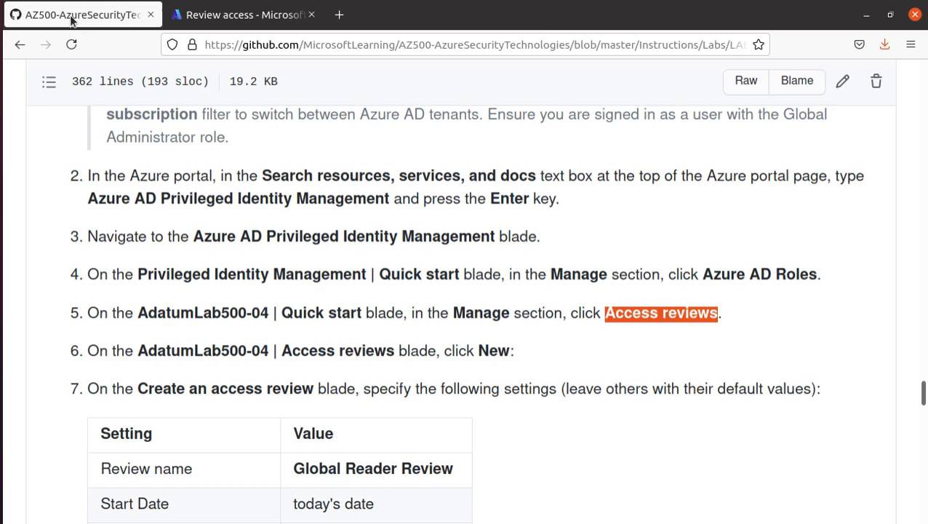
scroll(597, 334, "down", 1)
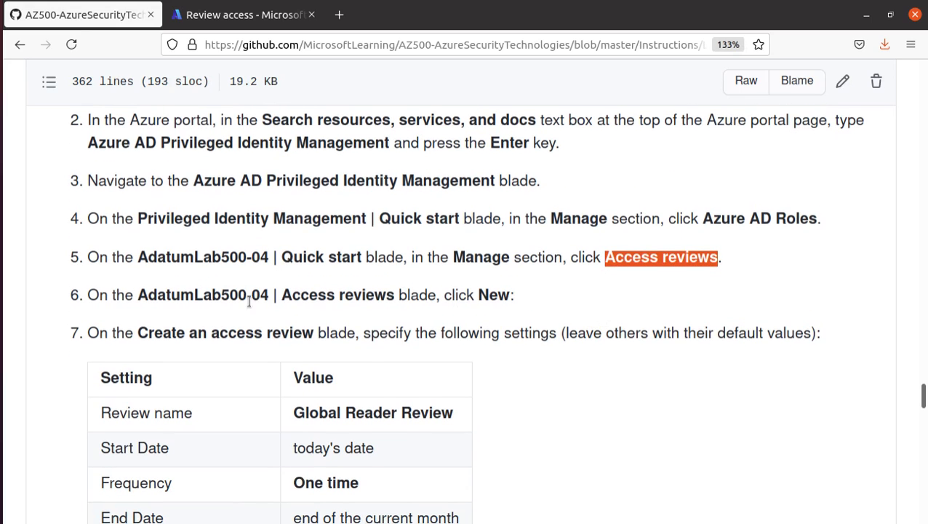
left_click(225, 16)
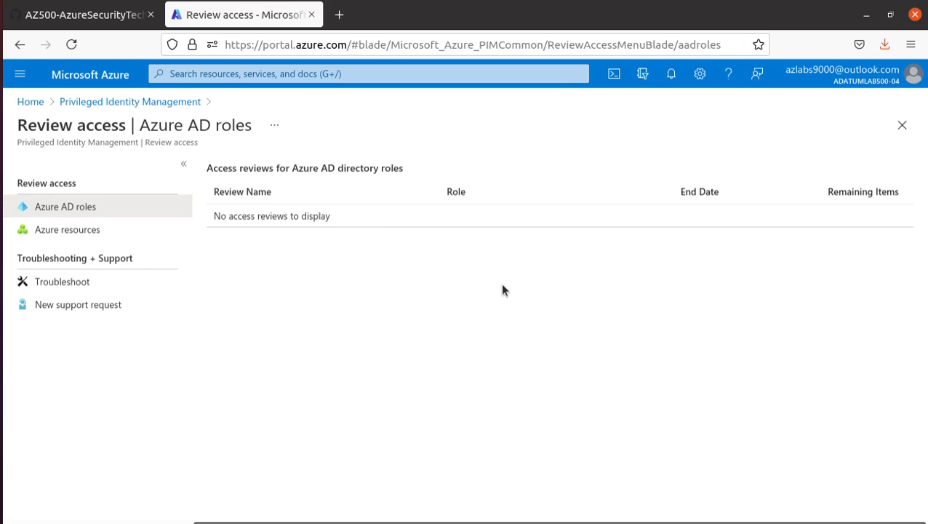
left_click(167, 102)
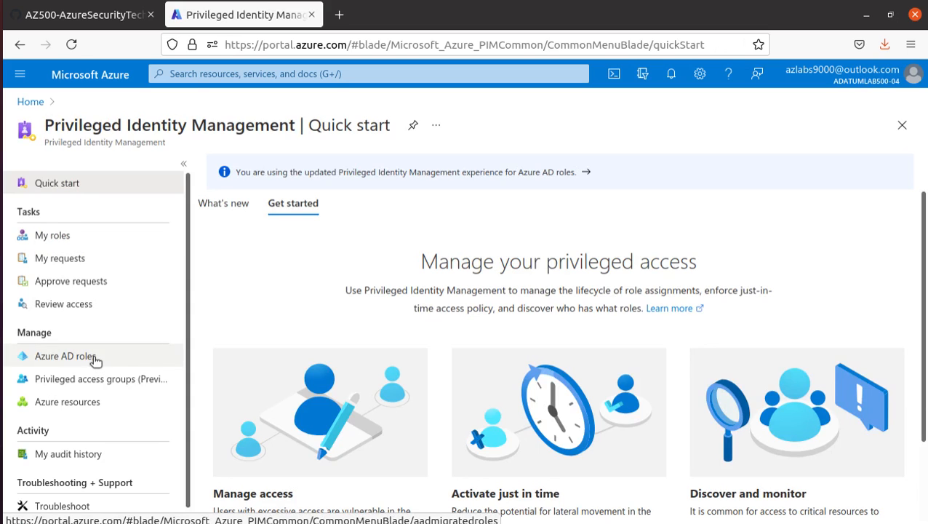
- Open the access reviews for AdatumLab500-04's Azure AD roles and start creating a new access review
left_click(66, 357)
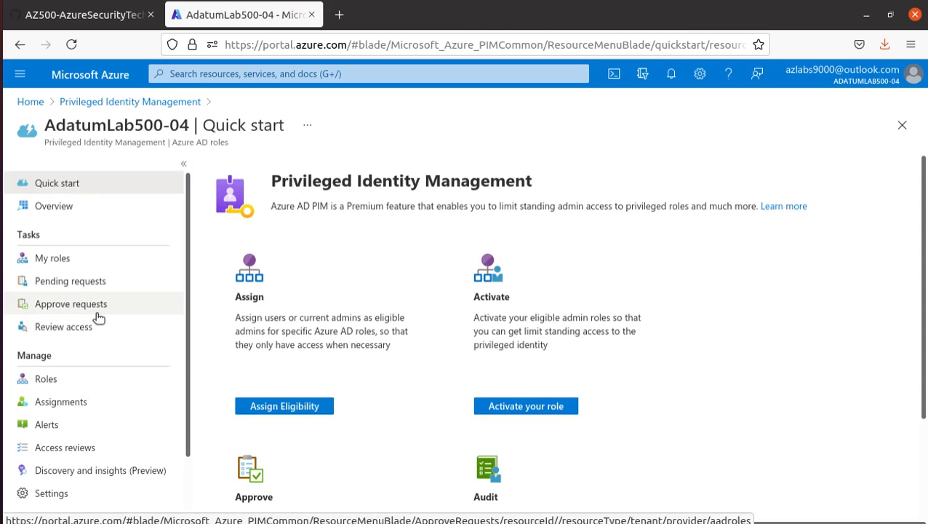
scroll(128, 413, "down", 1)
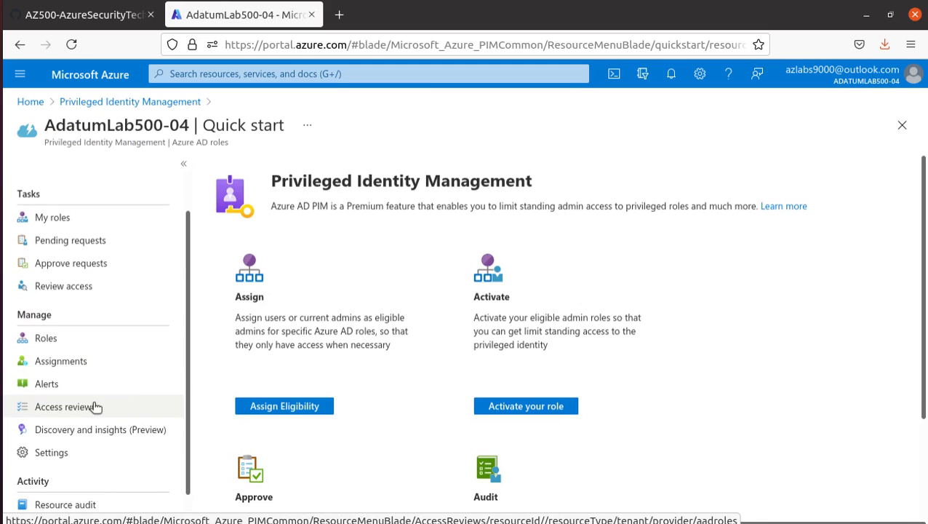
left_click(98, 413)
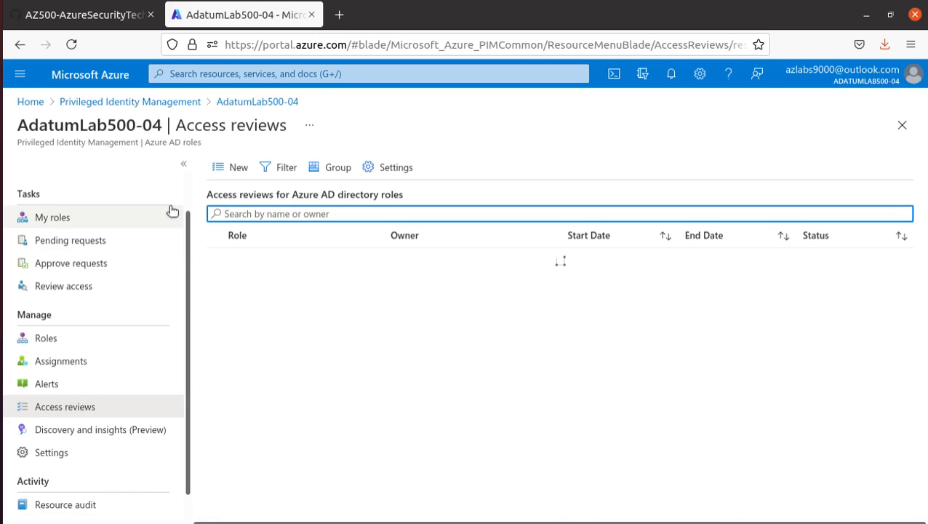
left_click(229, 167)
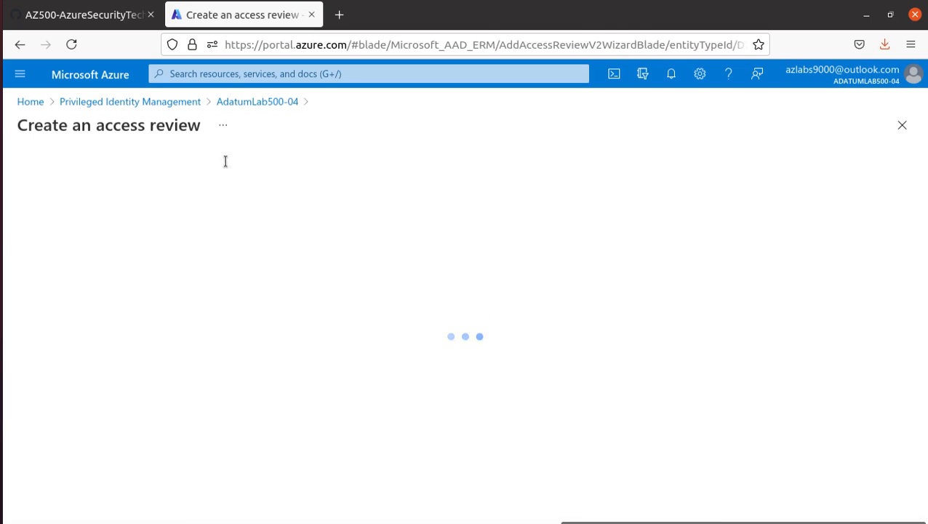
- Copy the review name from the lab's step 7 settings table and name the new access review Global Reader Review
left_click(72, 15)
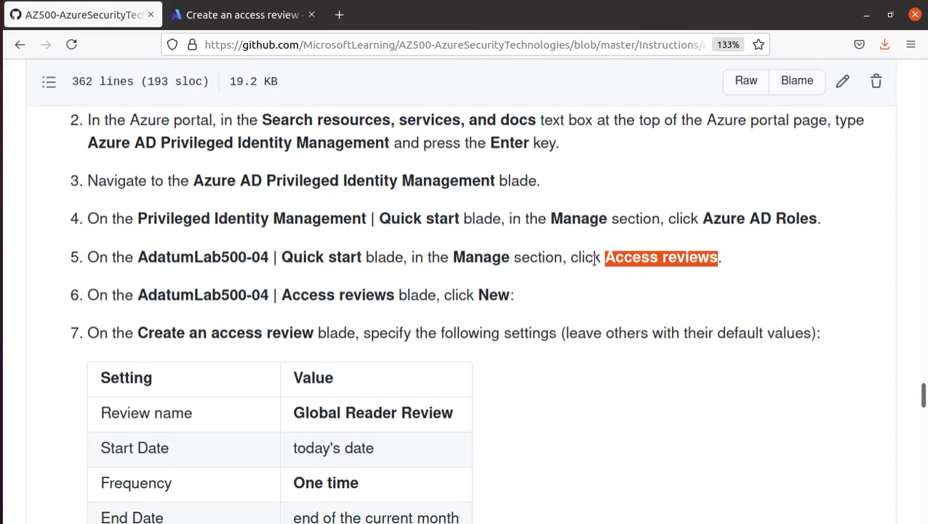
scroll(594, 259, "down", 5)
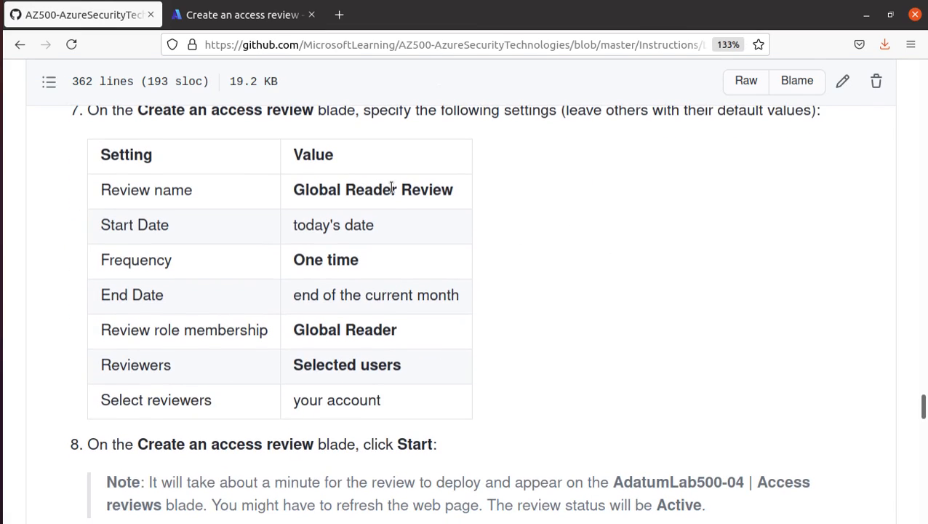
triple_click(392, 188)
right_click(391, 188)
left_click(420, 201)
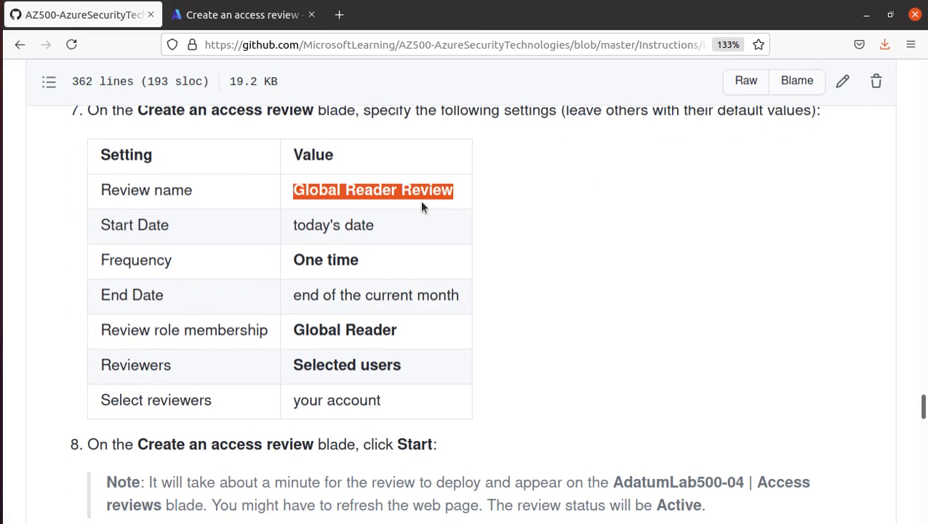
left_click(225, 22)
right_click(155, 184)
left_click(243, 269)
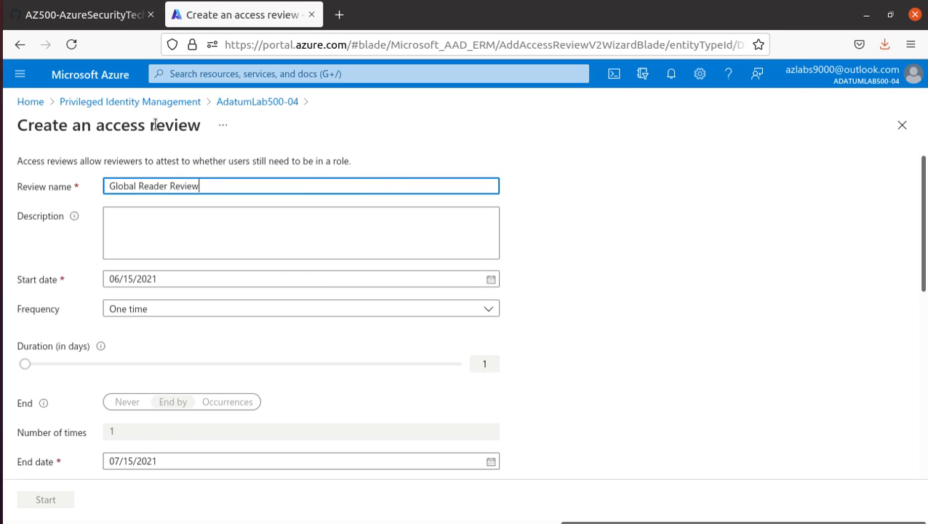
- Compare the start date, frequency options and end date in the access review form with the lab's step 7 settings table
left_click(113, 20)
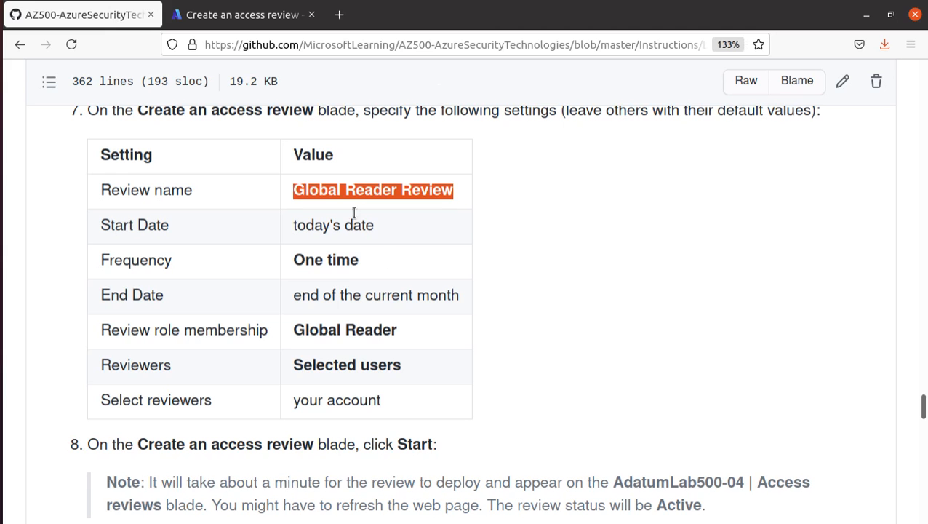
left_click(356, 251)
left_click(226, 24)
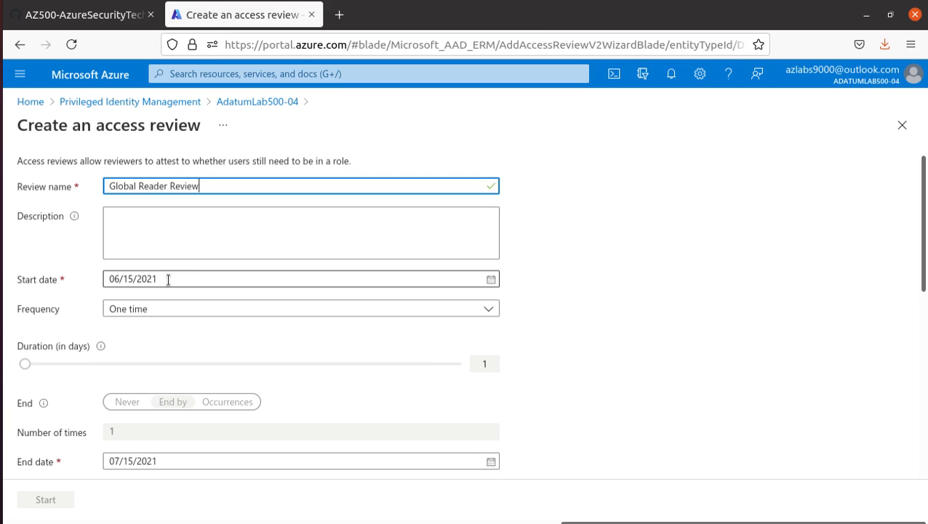
left_click(64, 20)
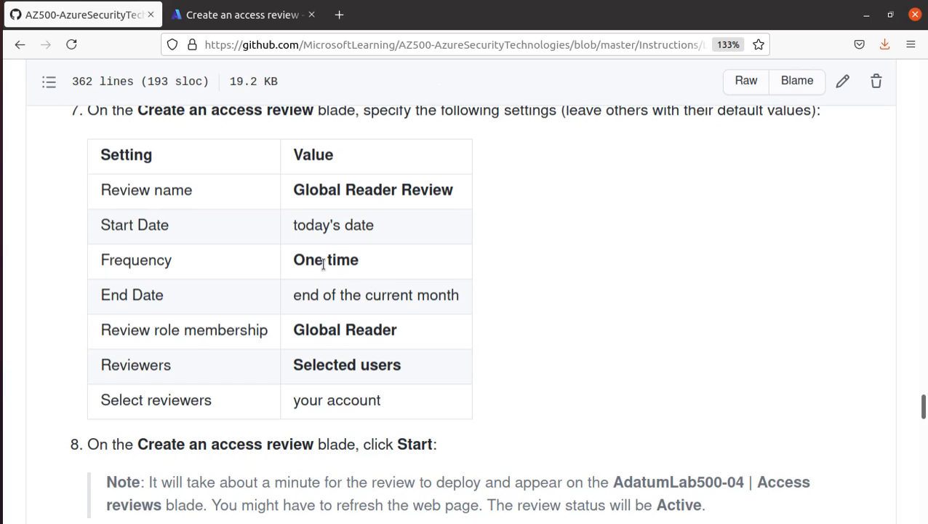
left_click(244, 12)
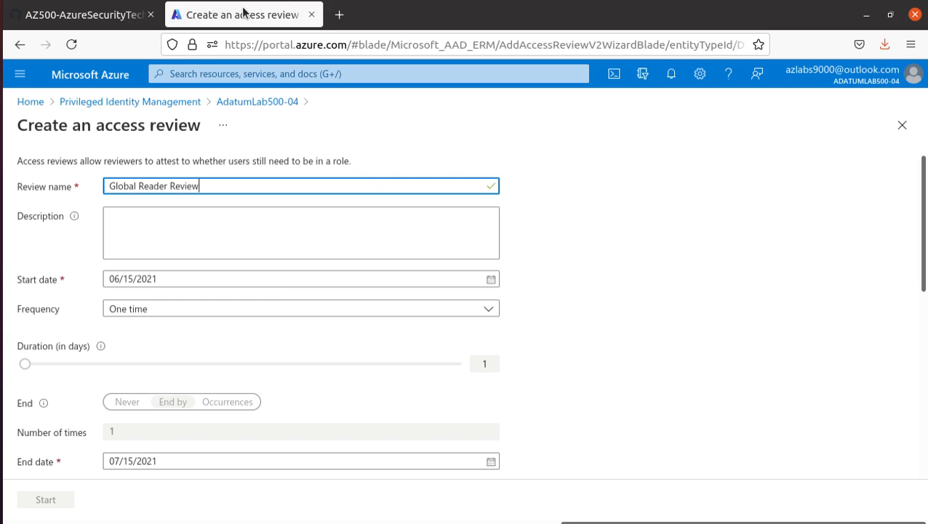
left_click(220, 312)
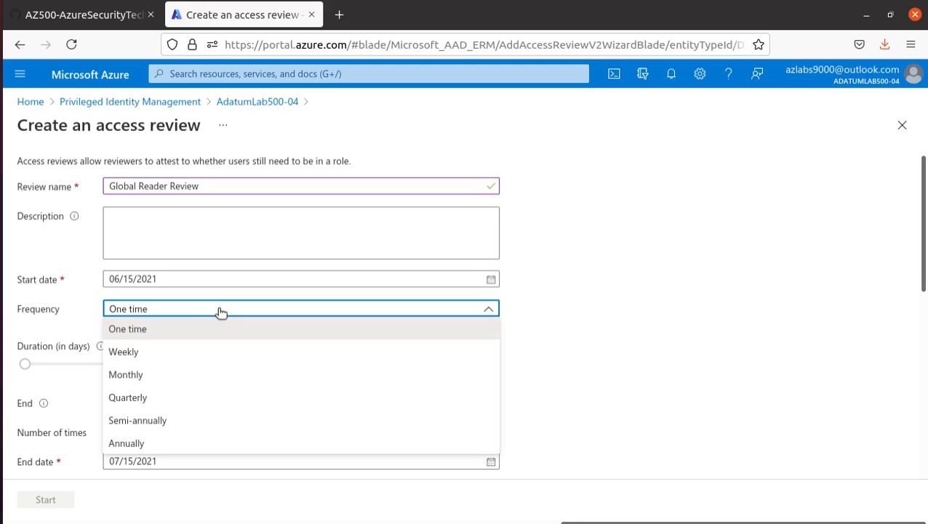
left_click(220, 312)
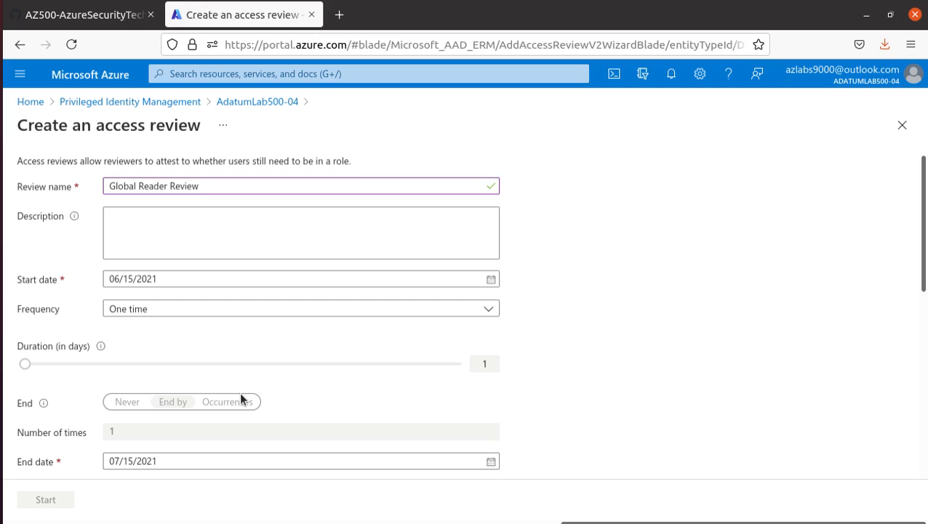
left_click(90, 15)
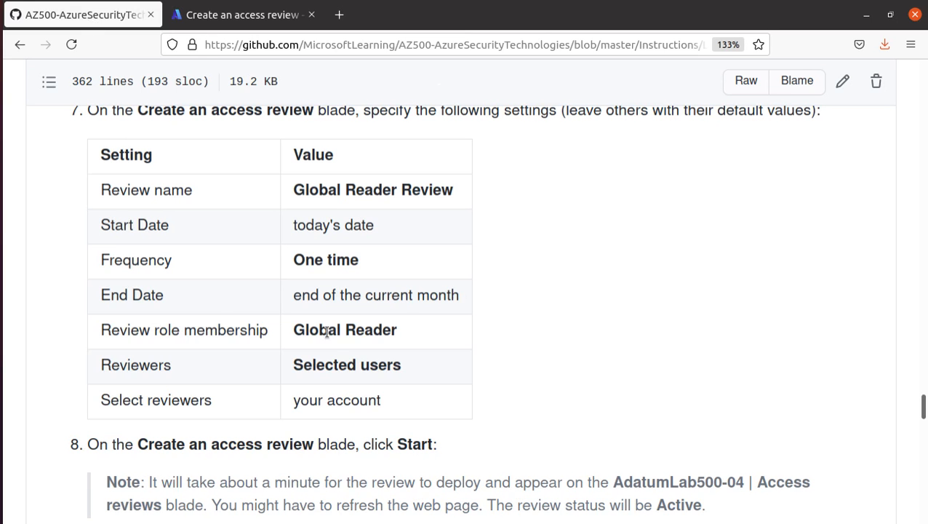
left_click(224, 18)
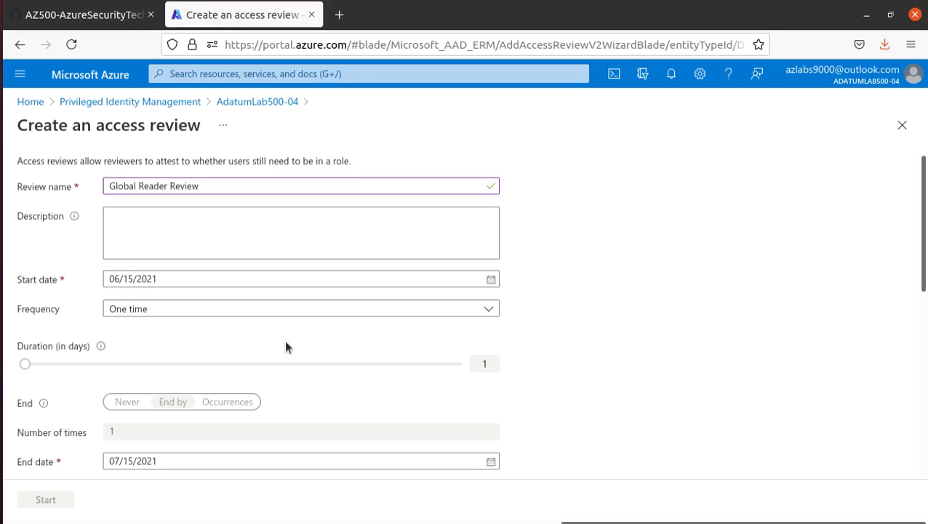
- Set the access review's end date to 06/30/2021
scroll(284, 345, "down", 1)
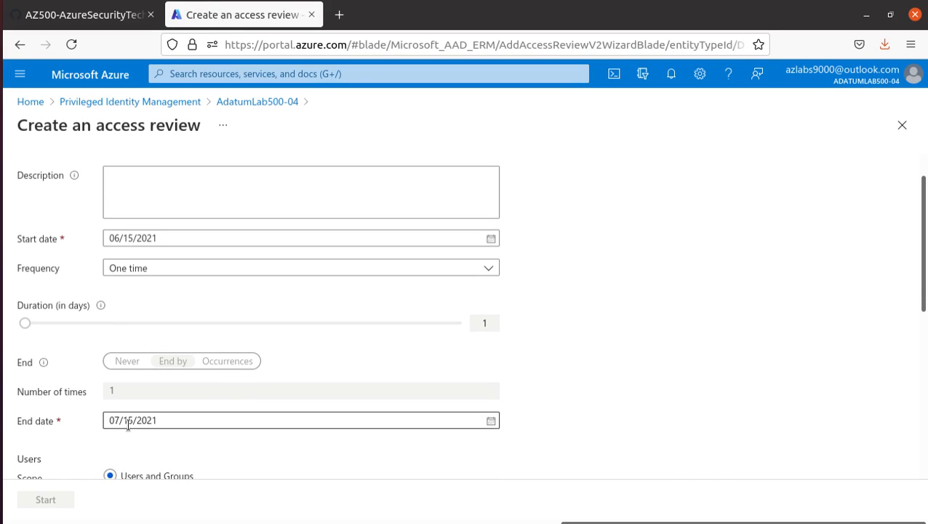
left_click(492, 422)
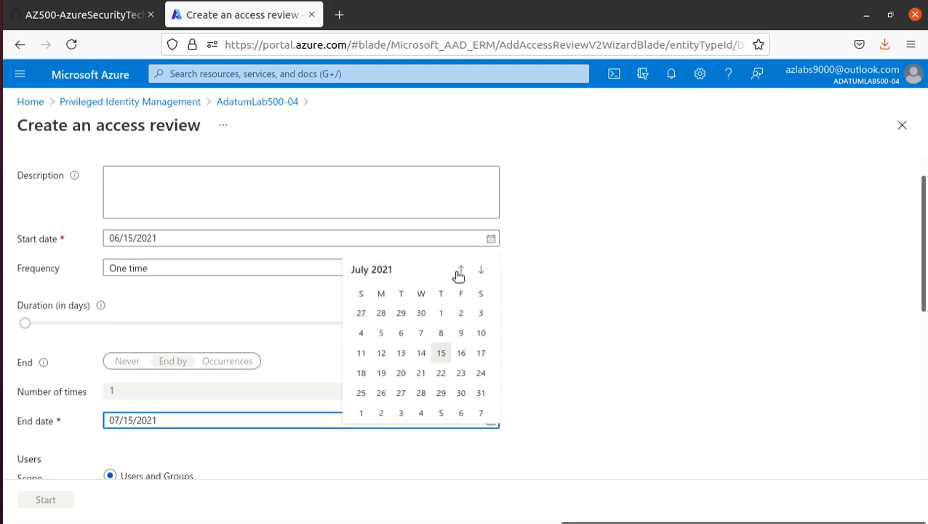
left_click(421, 313)
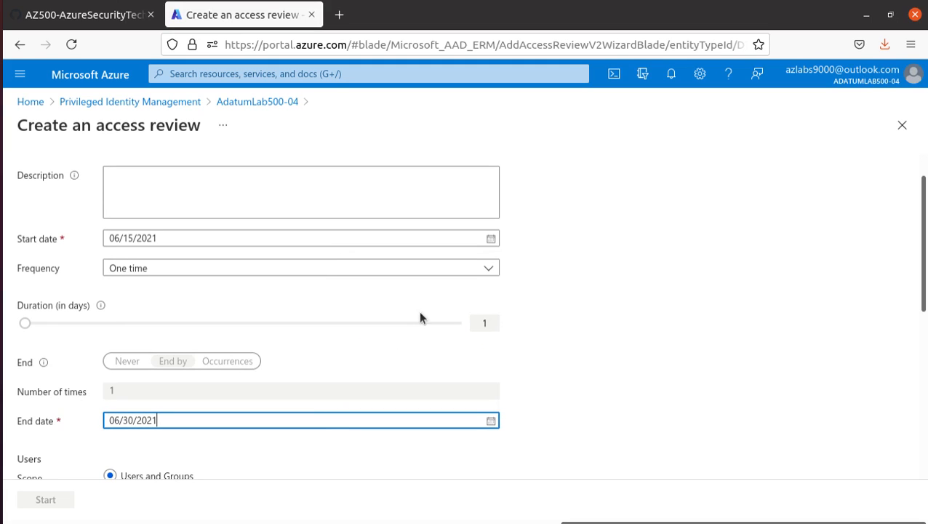
- Check the role membership in the lab's settings table and choose Global Reader as the privileged role to review
scroll(195, 409, "down", 1)
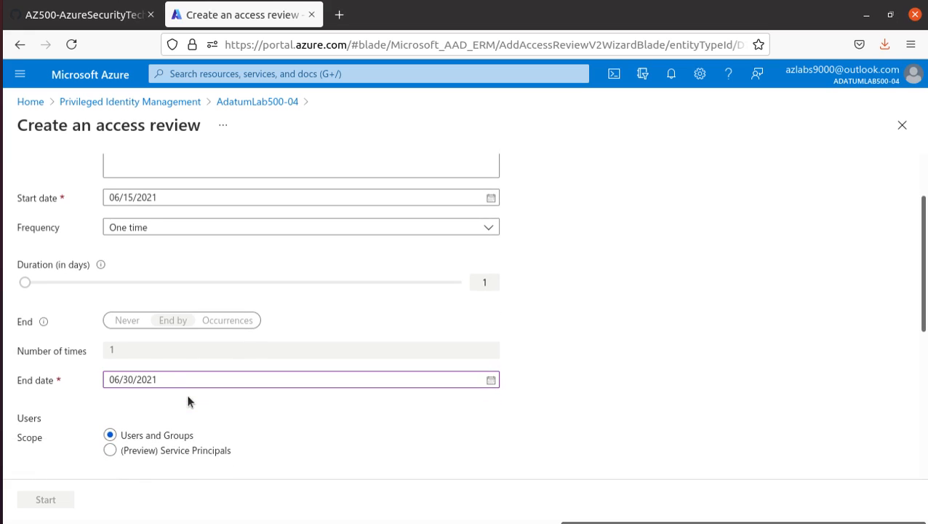
left_click(90, 13)
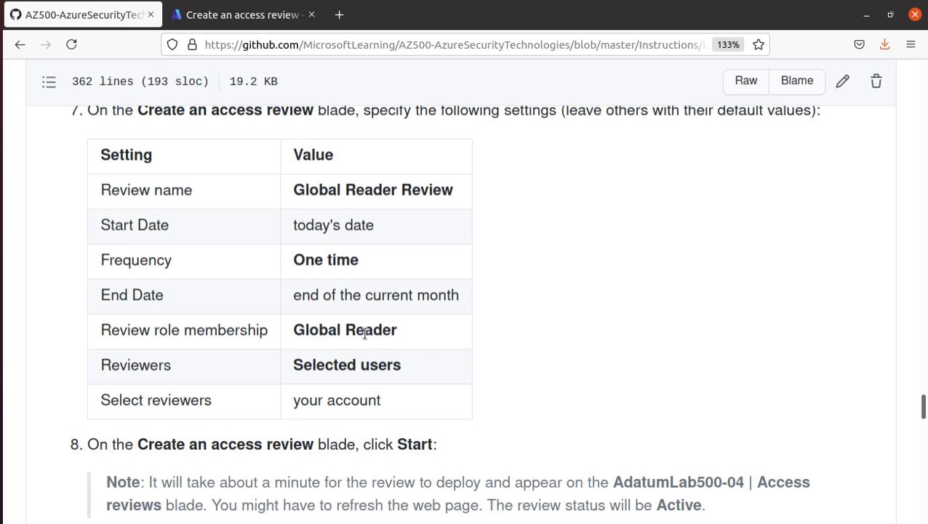
left_click(241, 15)
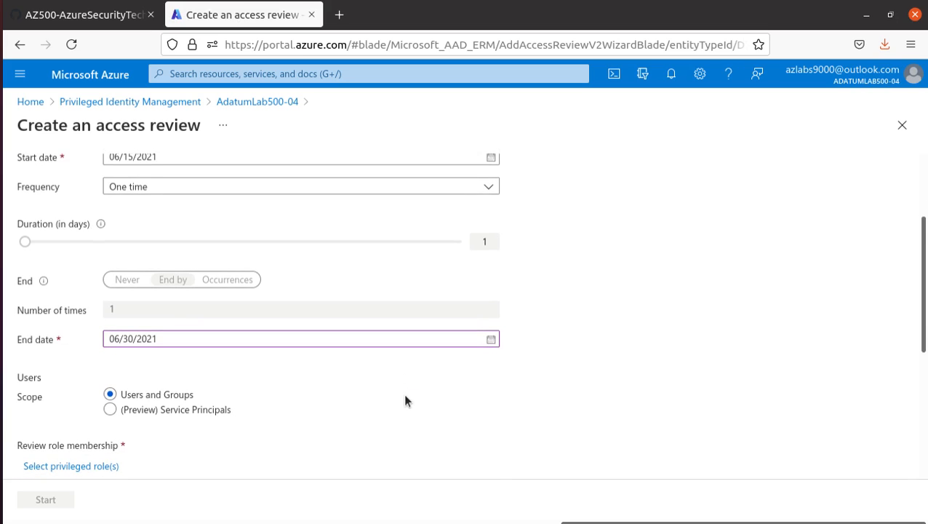
scroll(405, 401, "down", 2)
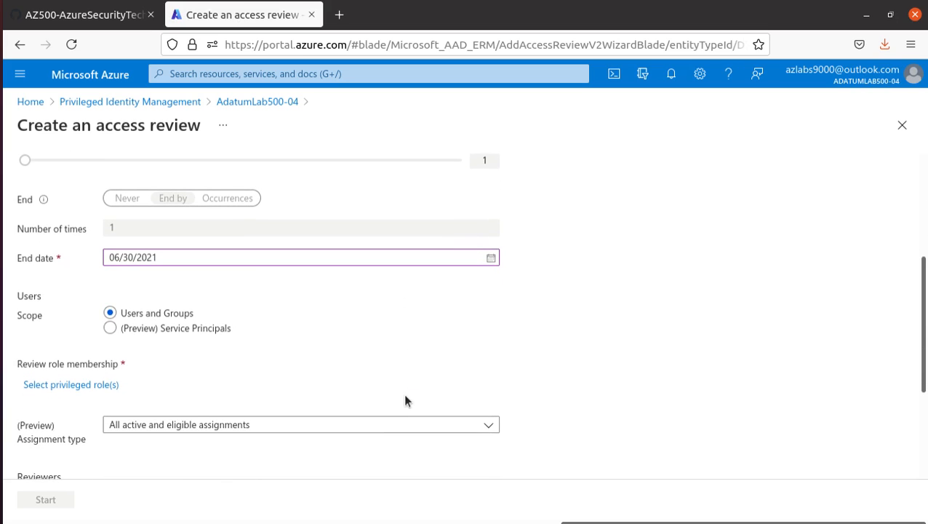
left_click(93, 383)
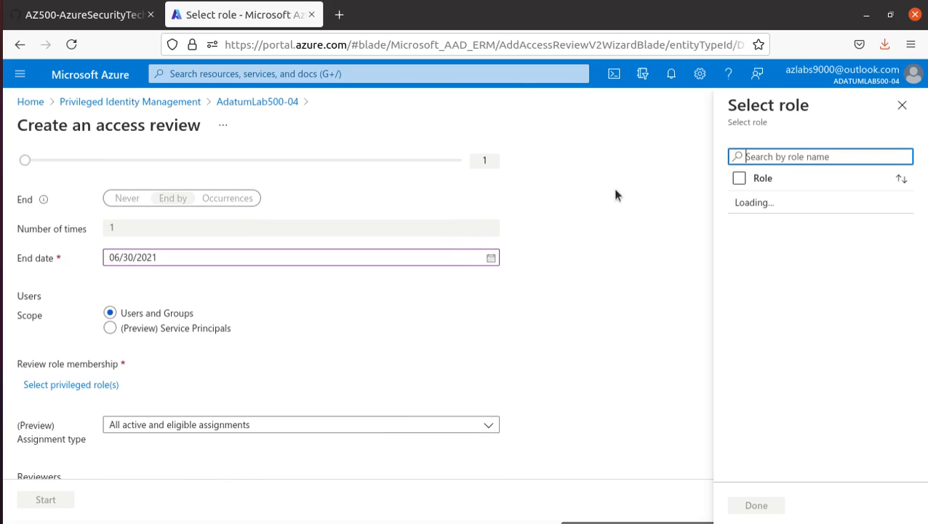
type("glo")
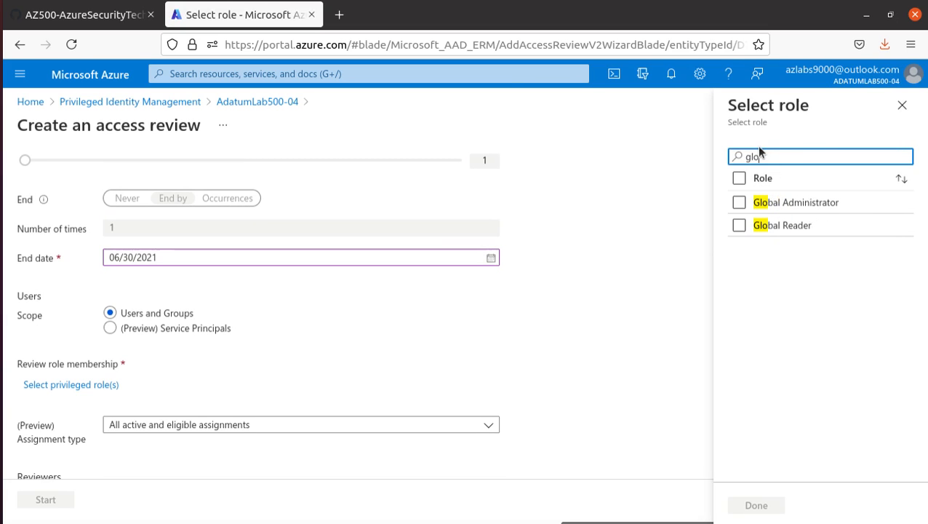
left_click(810, 222)
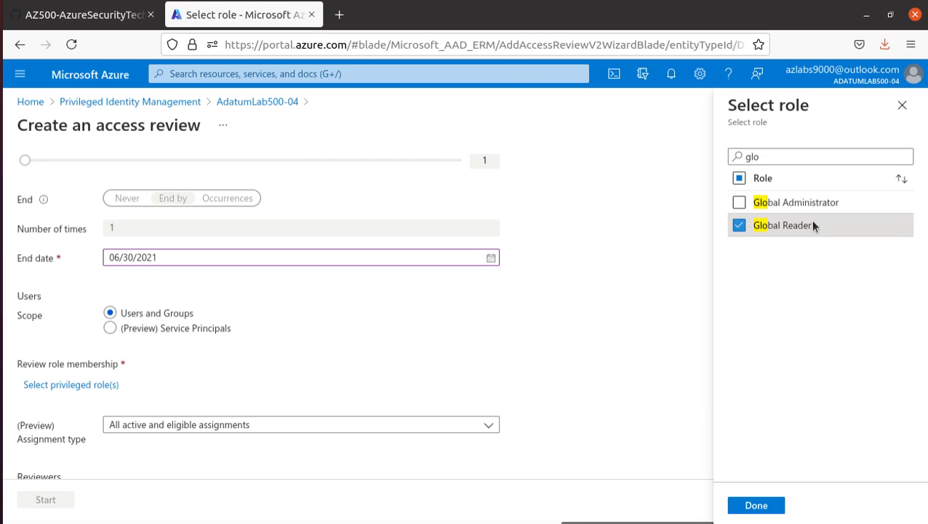
left_click(757, 506)
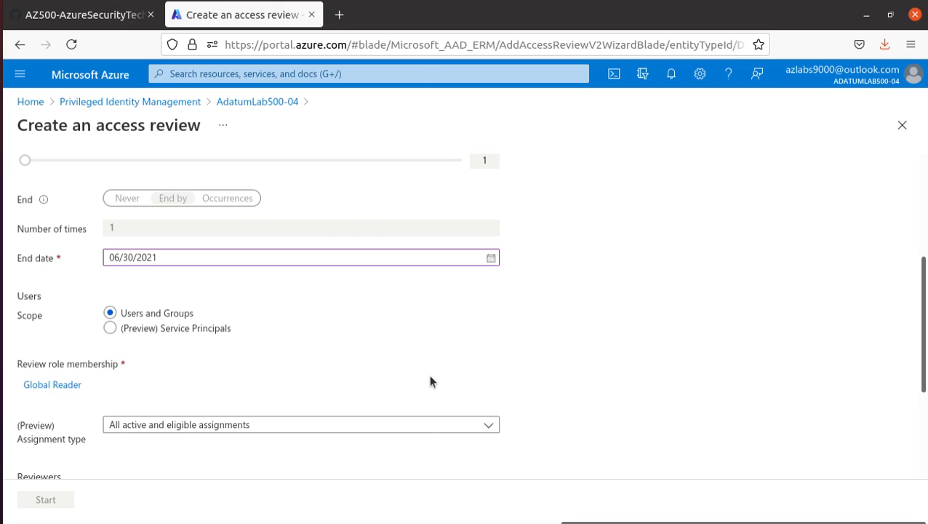
- Check the reviewer settings in the lab's table and choose the administrator's own account as the selected reviewer
left_click(62, 18)
scroll(280, 402, "down", 2)
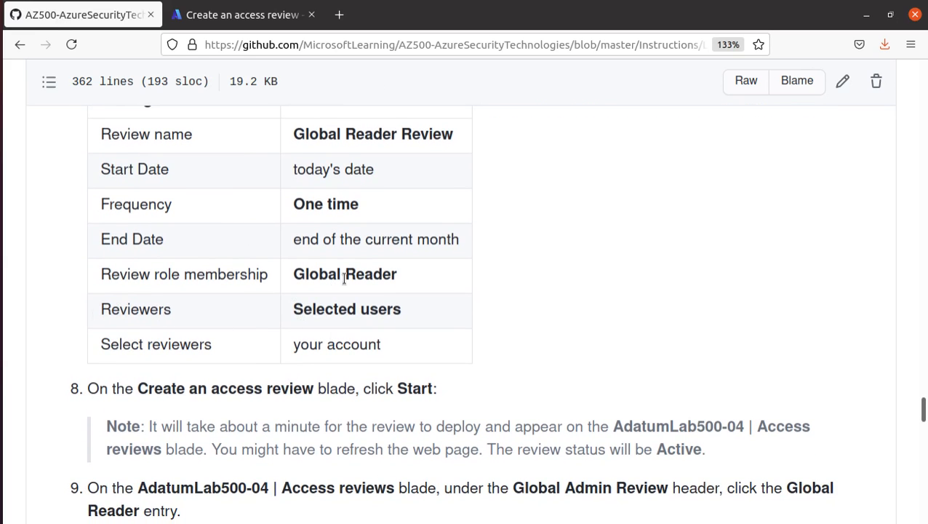
key("ctrl+Tab")
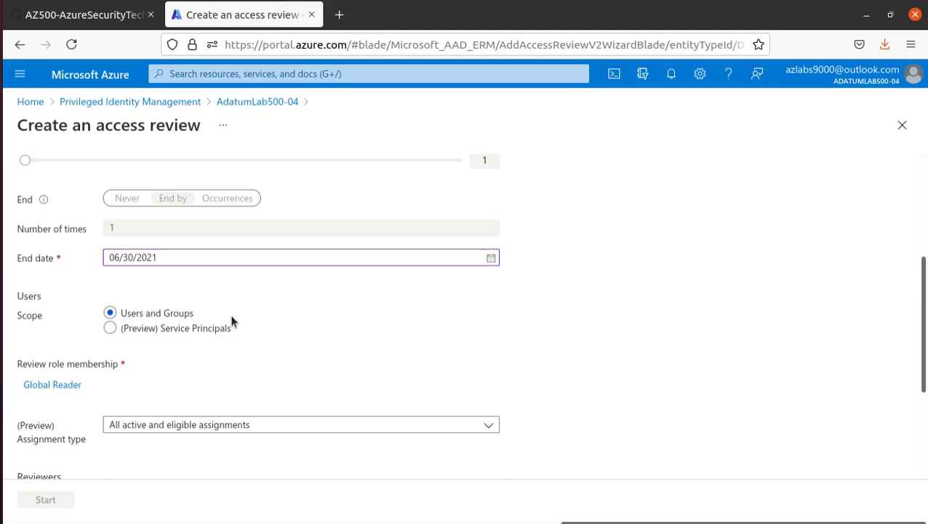
scroll(230, 315, "down", 4)
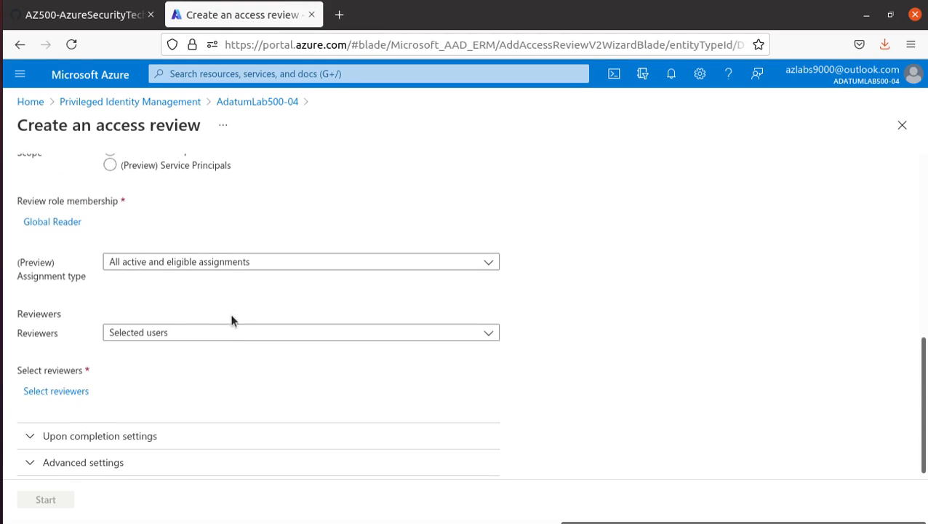
scroll(322, 385, "down", 1)
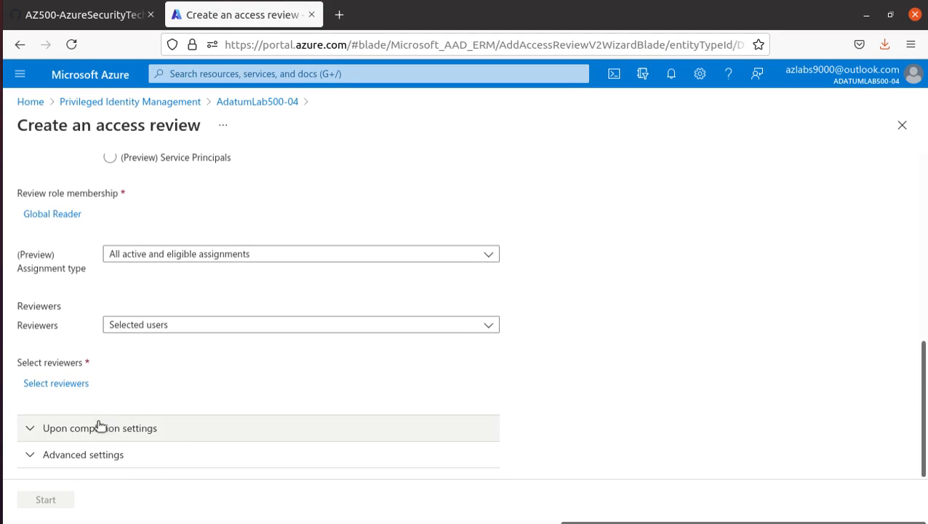
left_click(68, 387)
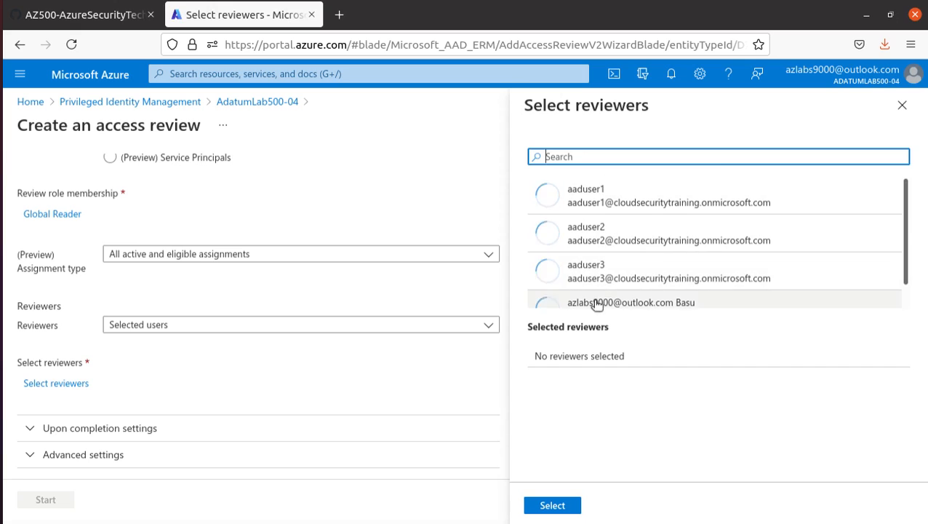
scroll(657, 289, "down", 1)
left_click(654, 284)
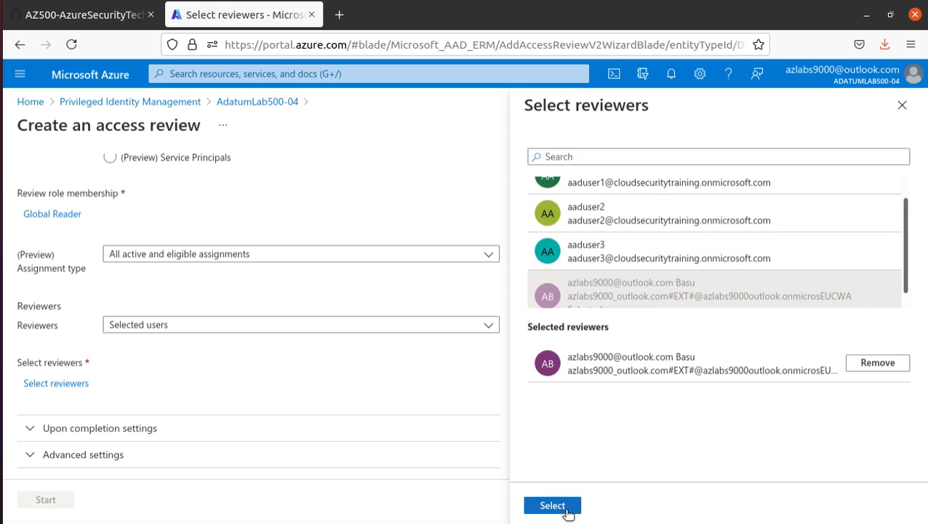
left_click(563, 509)
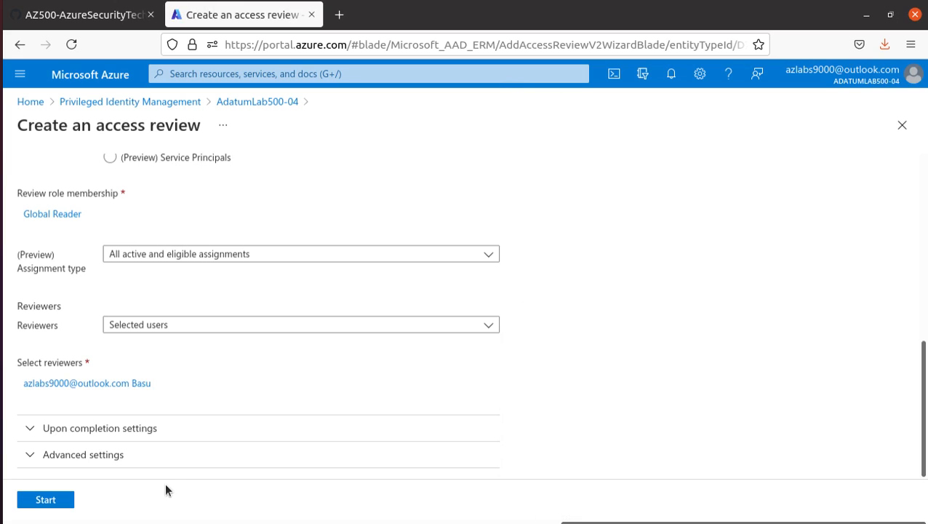
- Read the lab's step 8, look through the review's upon completion and advanced settings, and start the access review with their defaults
left_click(103, 24)
scroll(452, 350, "down", 4)
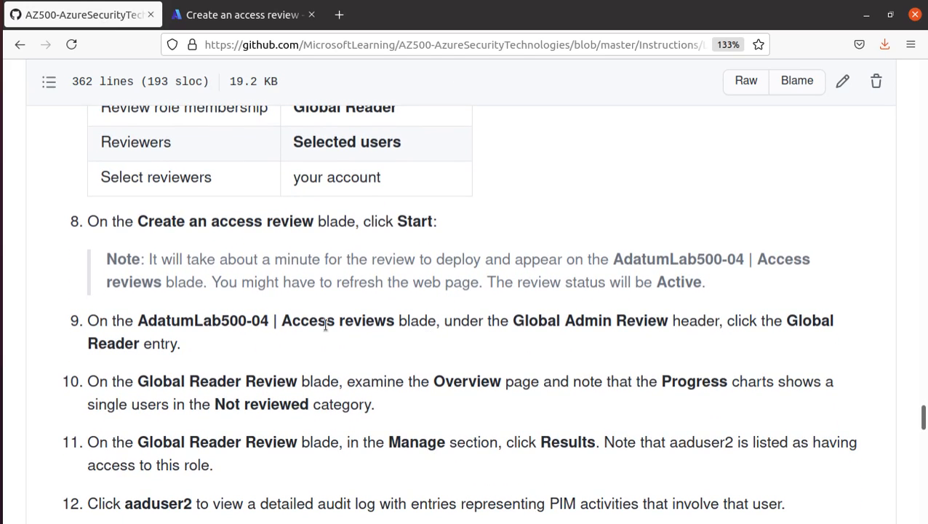
left_click(239, 10)
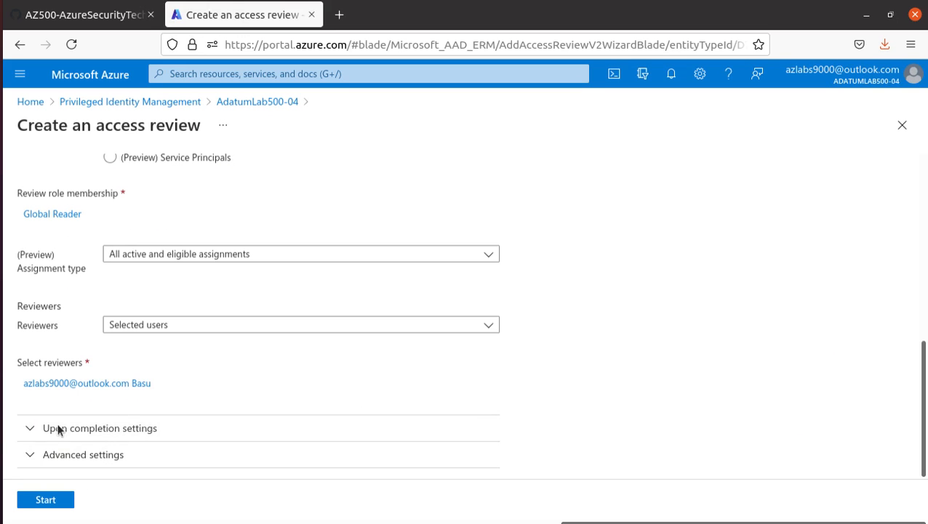
left_click(131, 432)
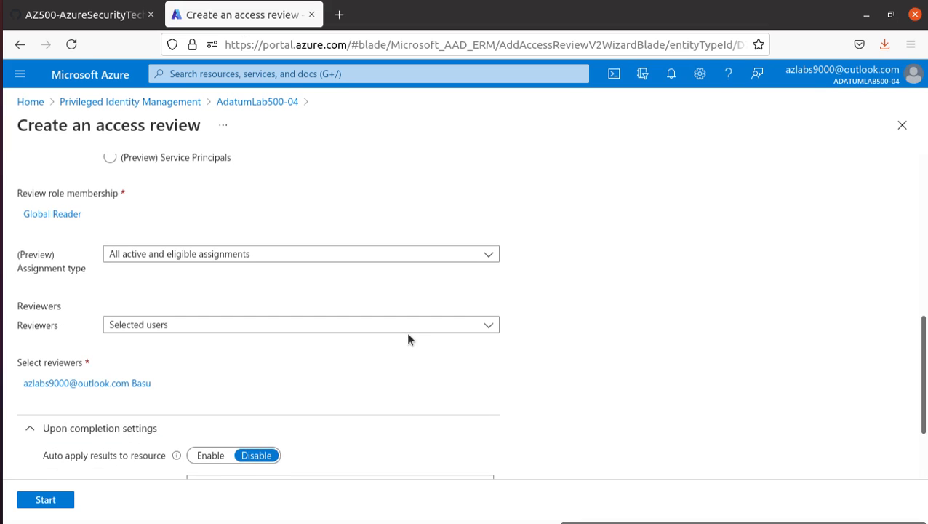
scroll(408, 337, "down", 3)
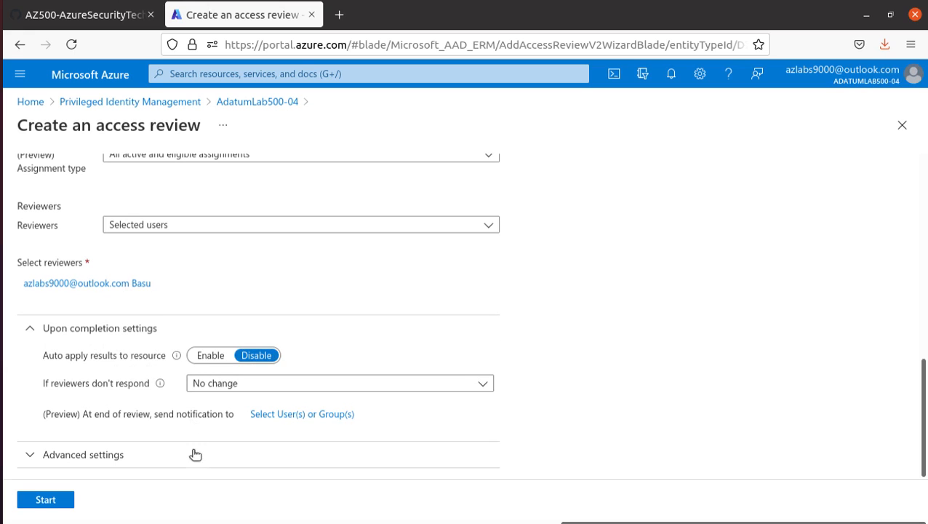
left_click(145, 457)
scroll(182, 331, "down", 3)
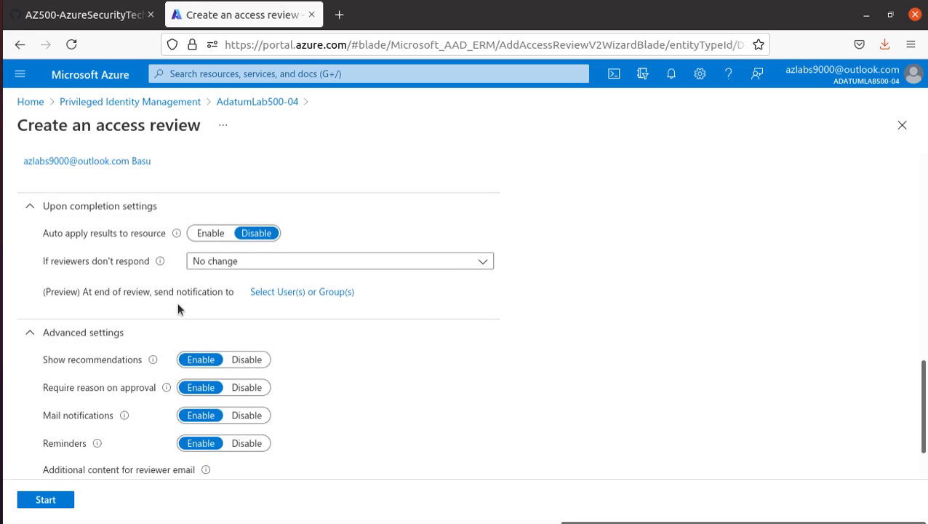
scroll(178, 304, "down", 2)
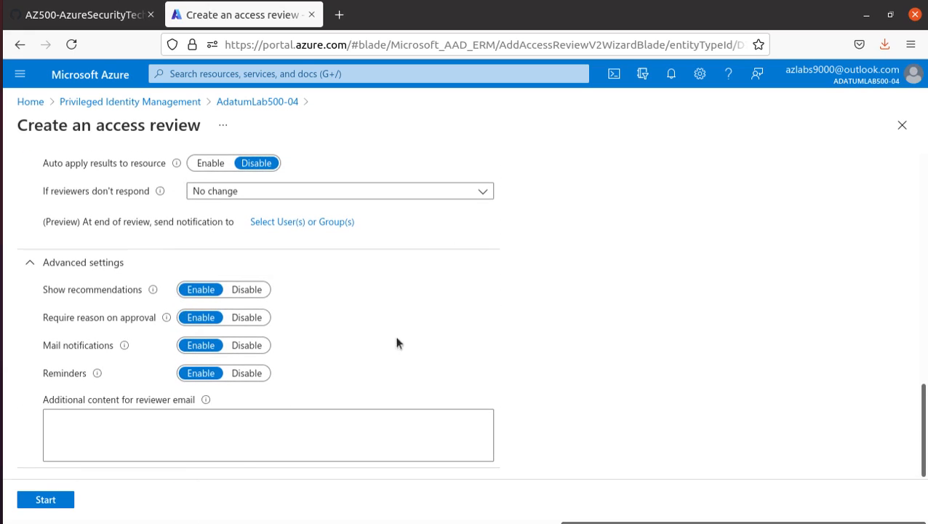
left_click(53, 500)
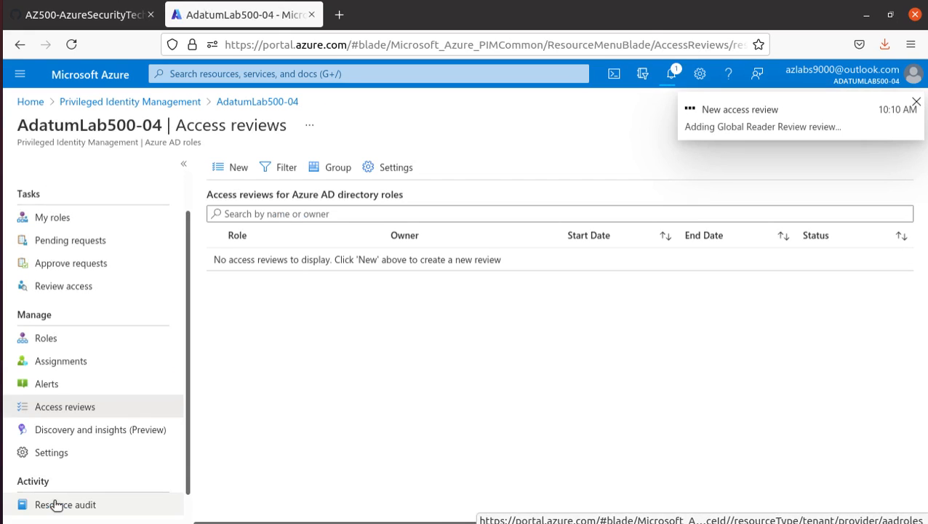
- Read the lab's step 8 note on review deployment and the step 9 instruction for opening the Global Reader entry
left_click(82, 14)
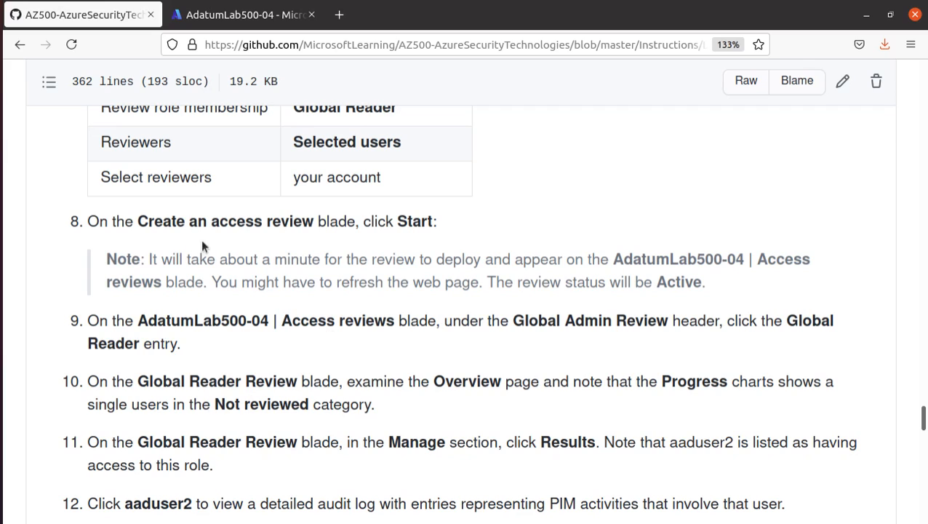
left_click_drag(150, 259, 749, 272)
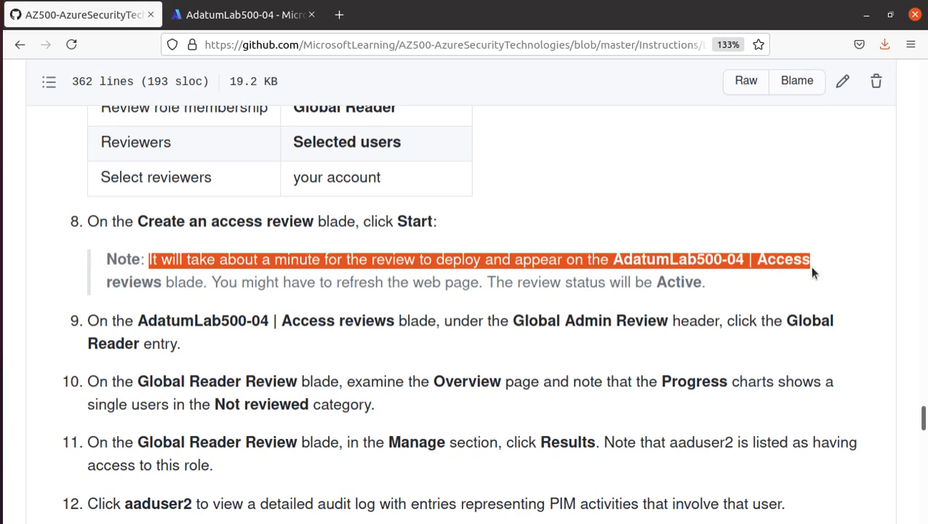
left_click_drag(810, 266, 735, 284)
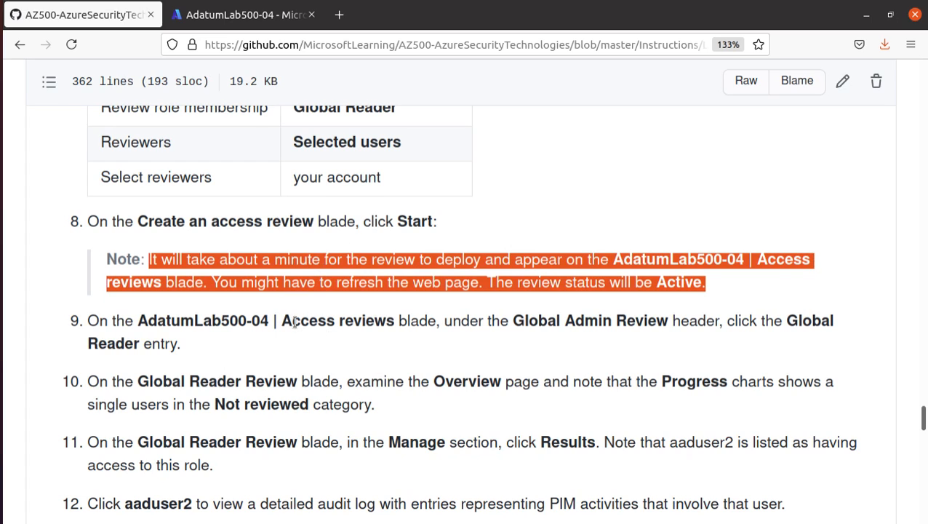
left_click_drag(282, 320, 396, 317)
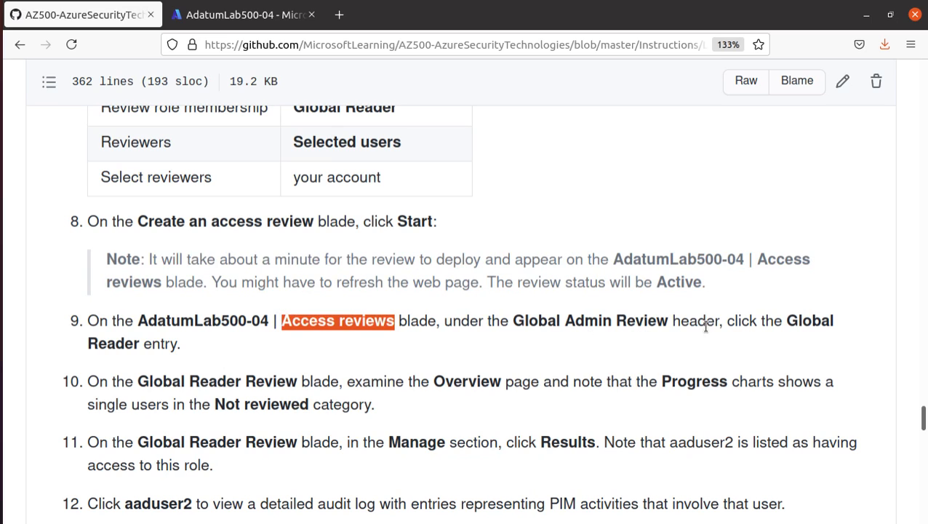
- Return to the Azure portal and reload the AdatumLab500-04 access reviews list by leaving and reopening it
left_click(235, 14)
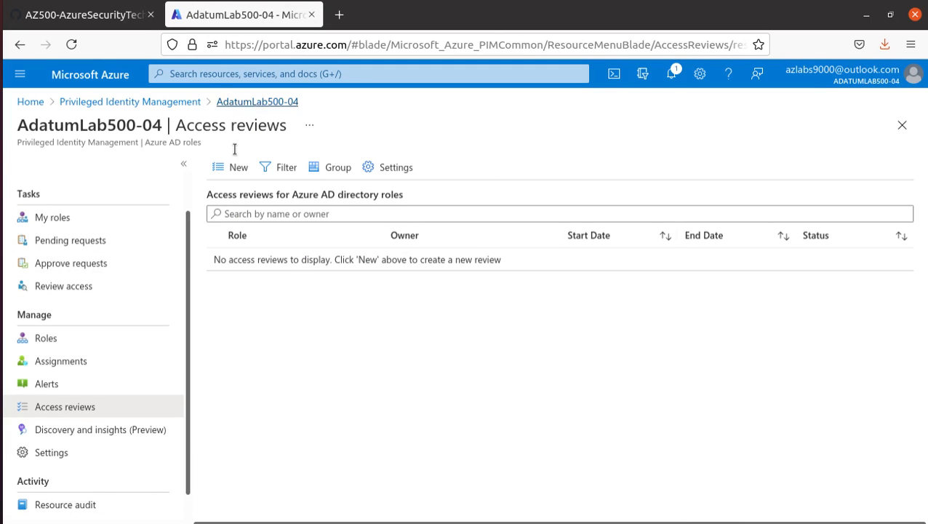
left_click(263, 103)
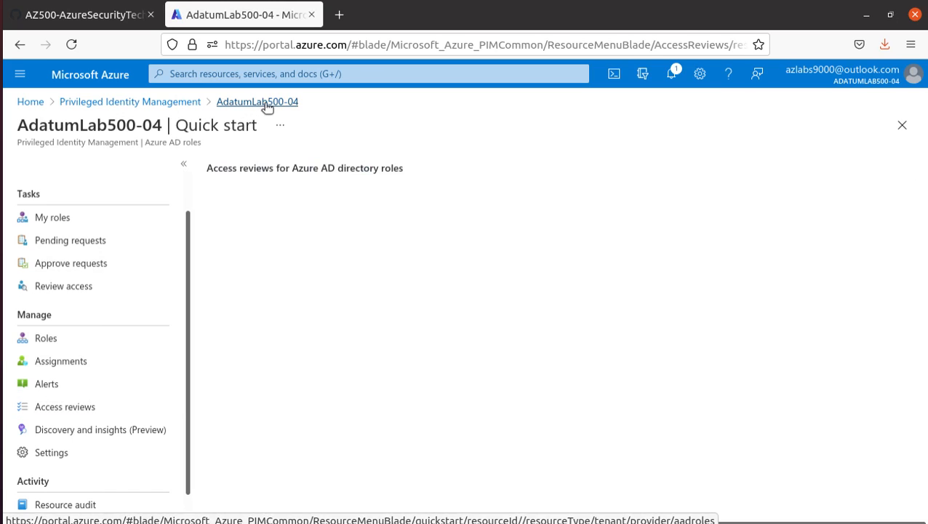
left_click(67, 407)
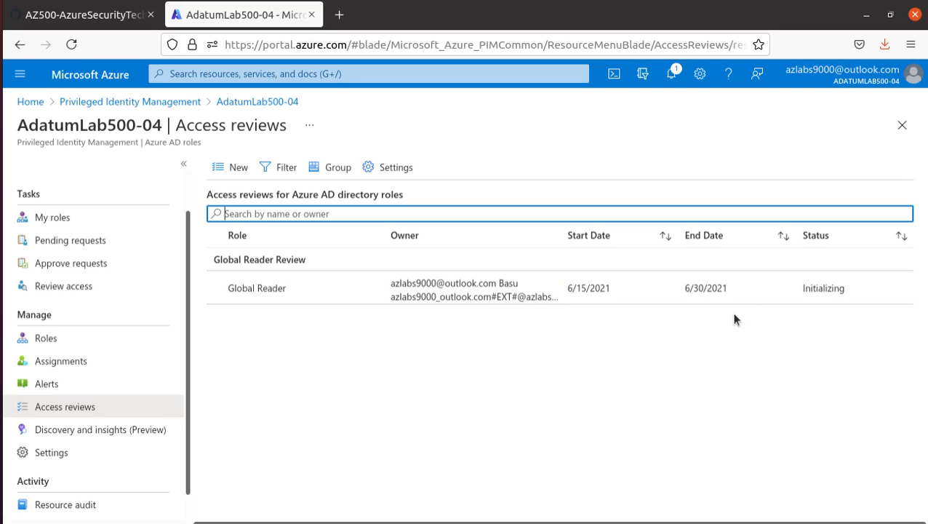
- Open the Global Reader entry of Global Reader Review and examine its overview details and progress chart
left_click(423, 297)
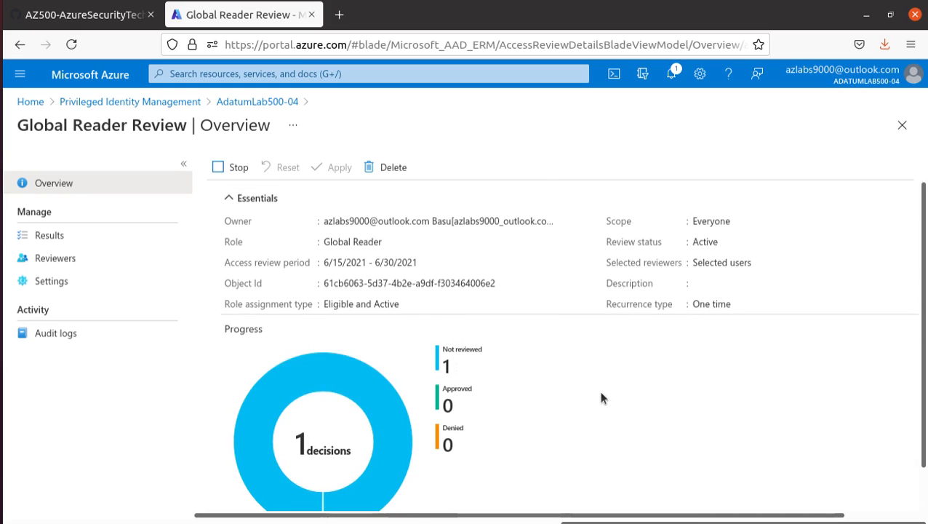
scroll(407, 316, "down", 1)
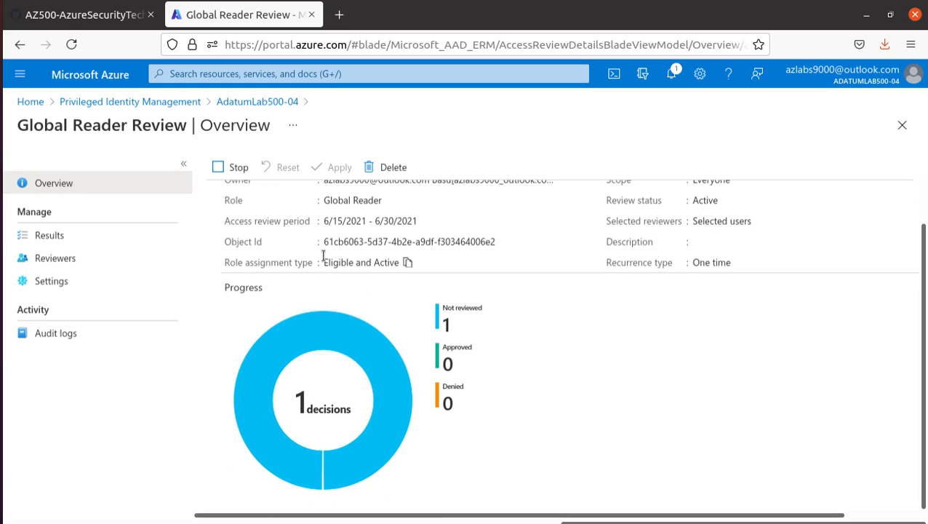
left_click_drag(323, 255, 438, 273)
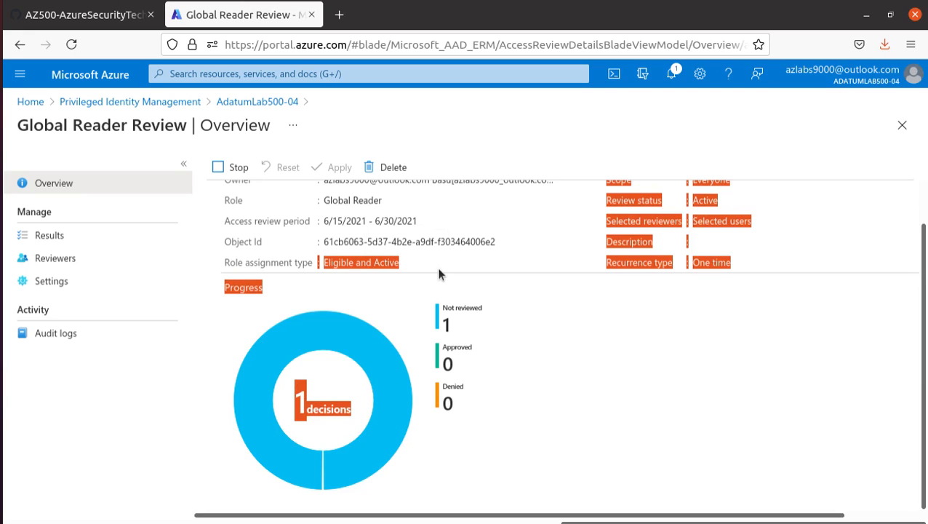
- Compare the review status in the Global Reader Review overview with the lab's step 8 note on the expected status
left_click(396, 295)
scroll(396, 313, "up", 1)
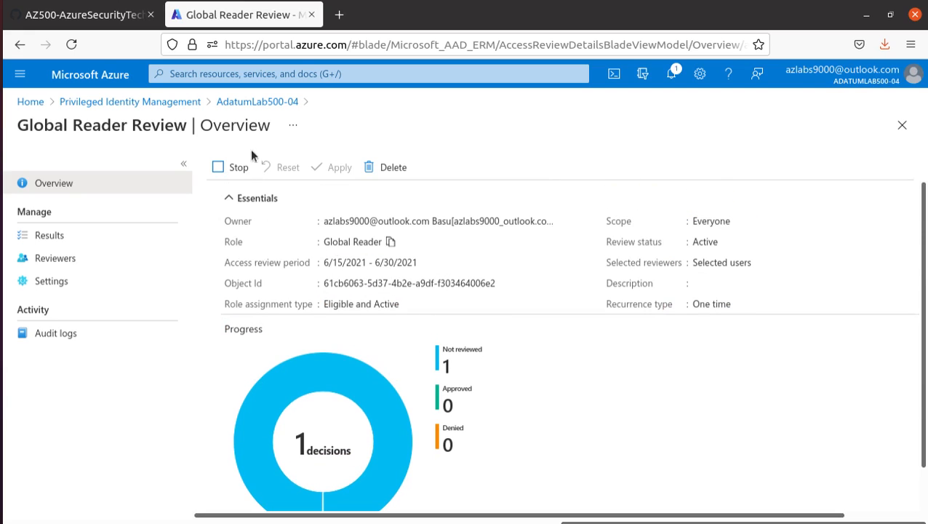
left_click(104, 25)
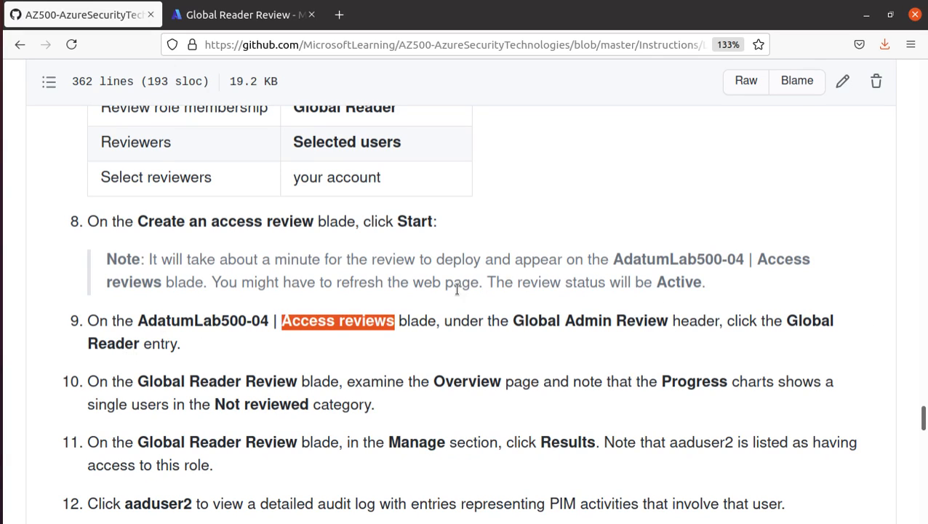
left_click_drag(479, 284, 732, 292)
left_click(240, 14)
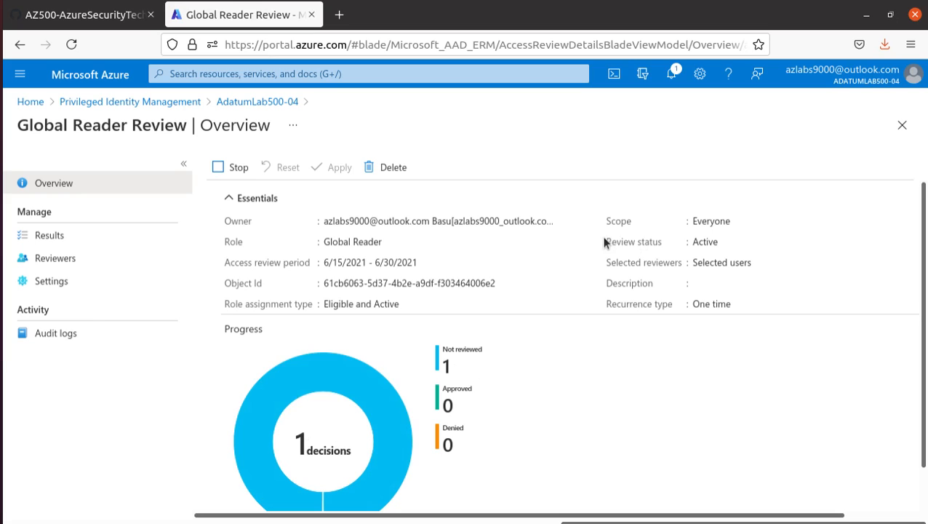
left_click_drag(611, 242, 712, 245)
left_click(711, 245)
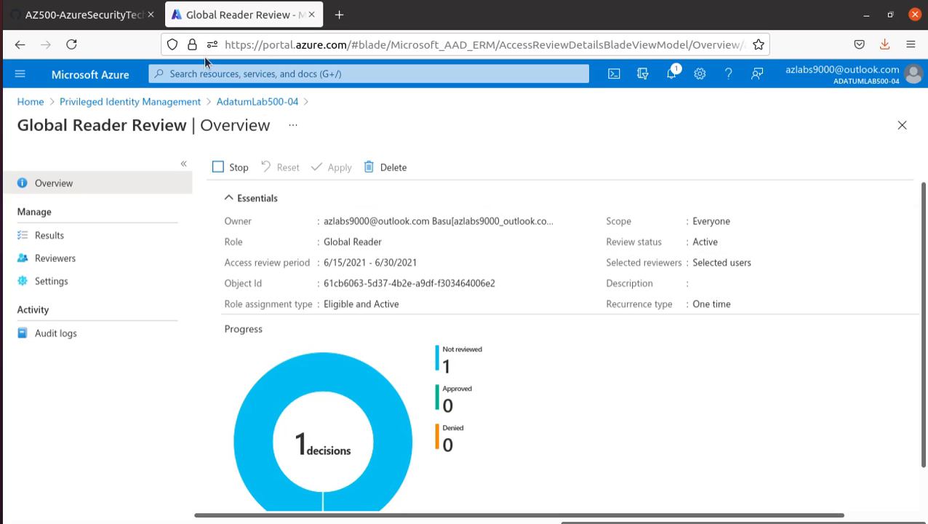
- Read the lab's step 10 and examine the Not reviewed, Approved and Denied categories of the Global Reader Review progress chart
left_click(86, 12)
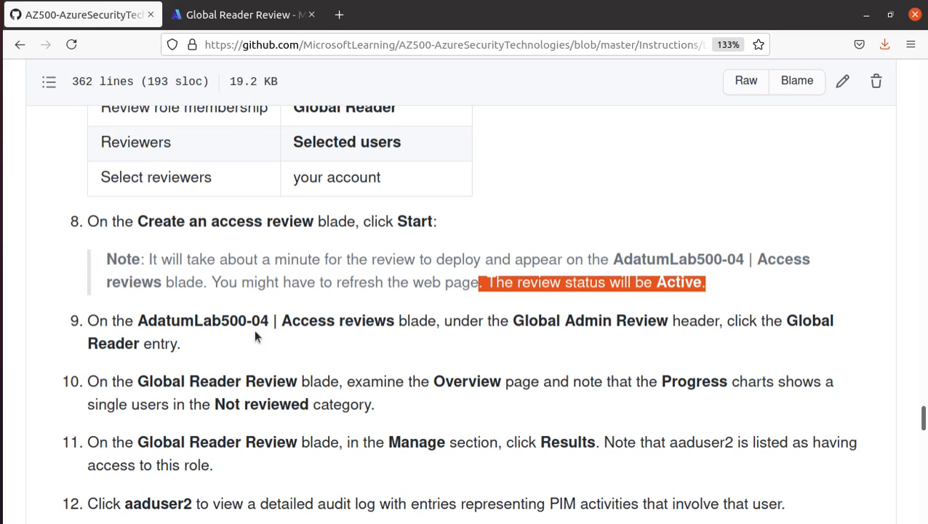
left_click(251, 8)
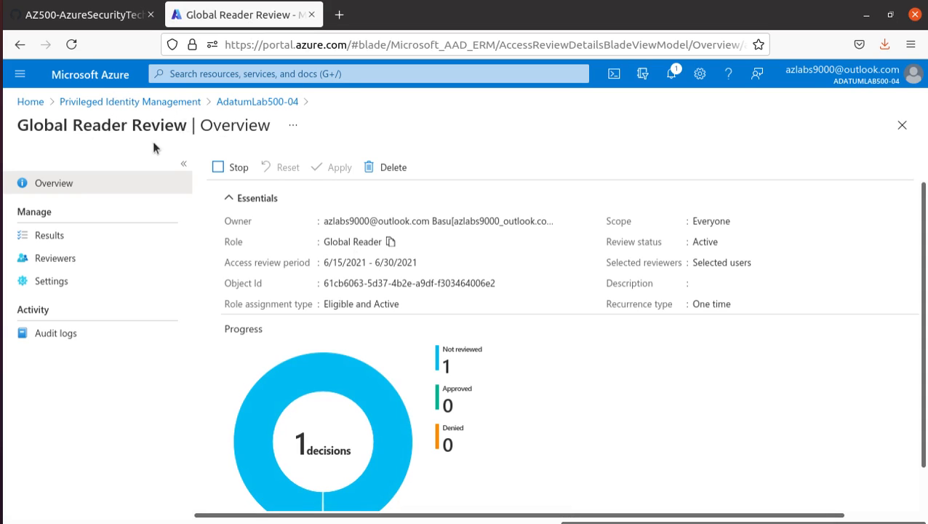
left_click_drag(188, 126, 73, 523)
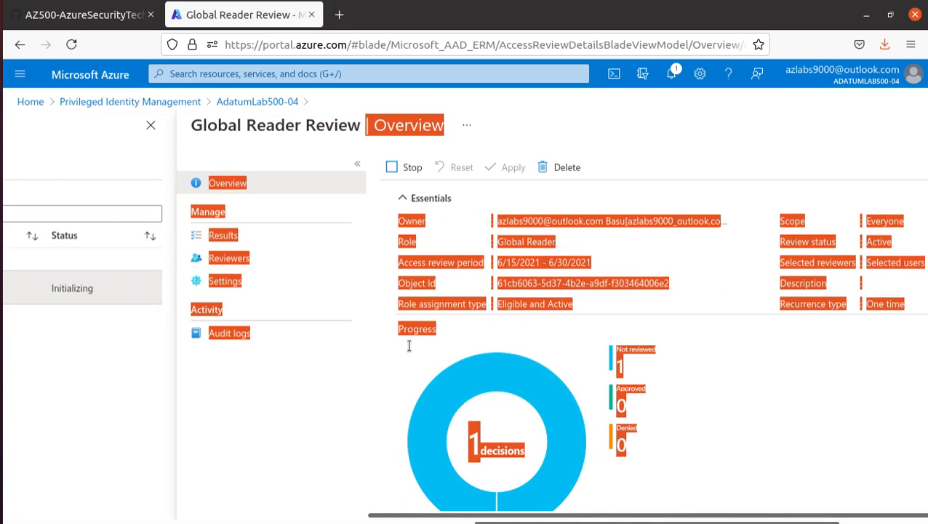
left_click_drag(502, 522, 543, 522)
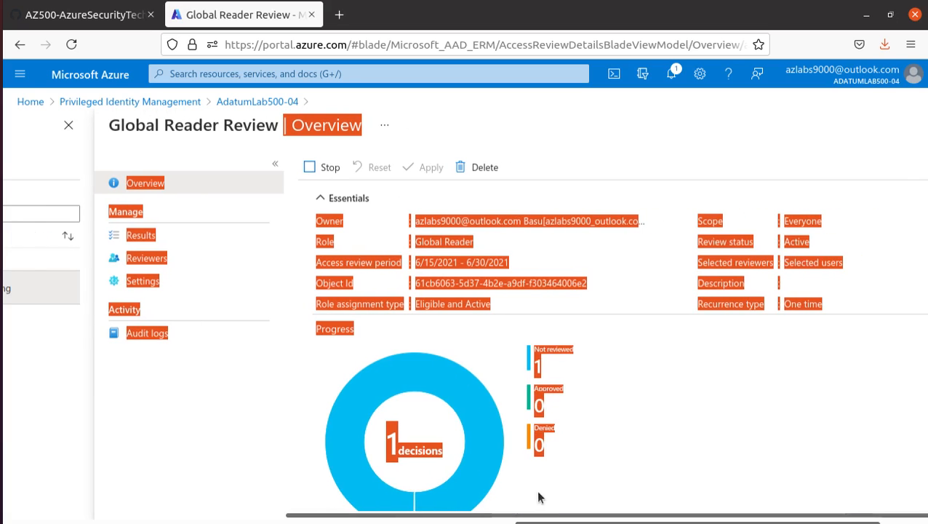
left_click(84, 19)
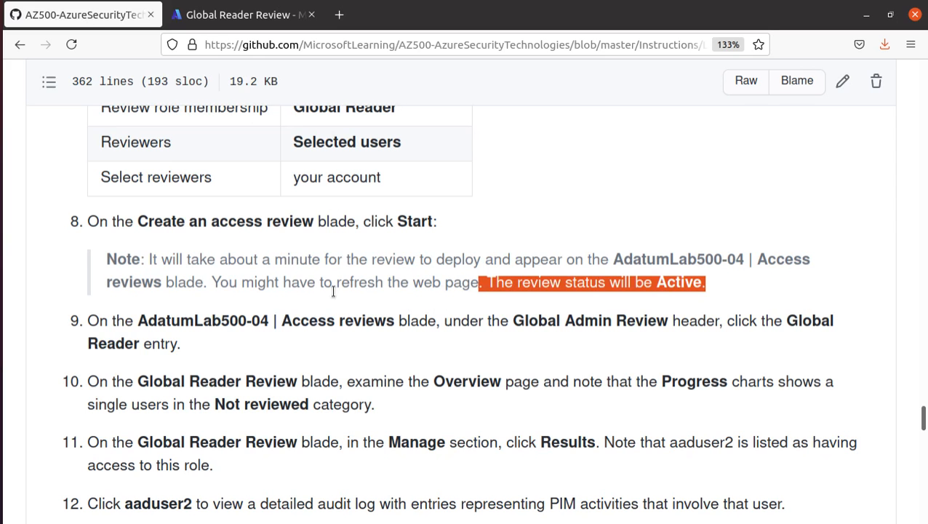
left_click(215, 379)
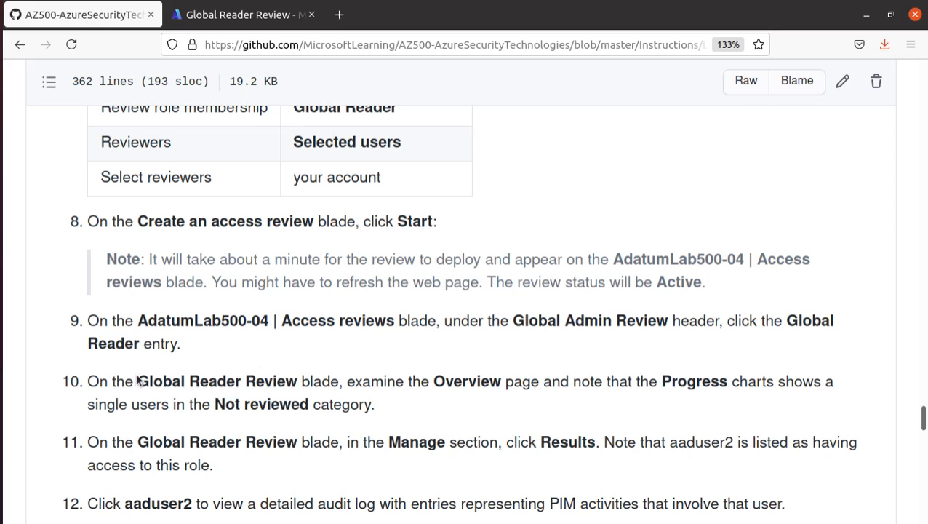
left_click_drag(137, 382, 294, 384)
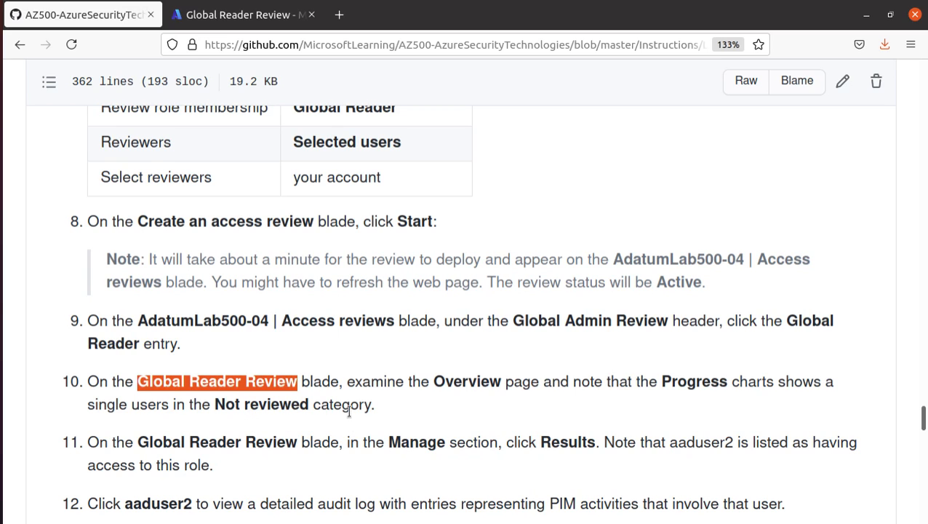
left_click(240, 15)
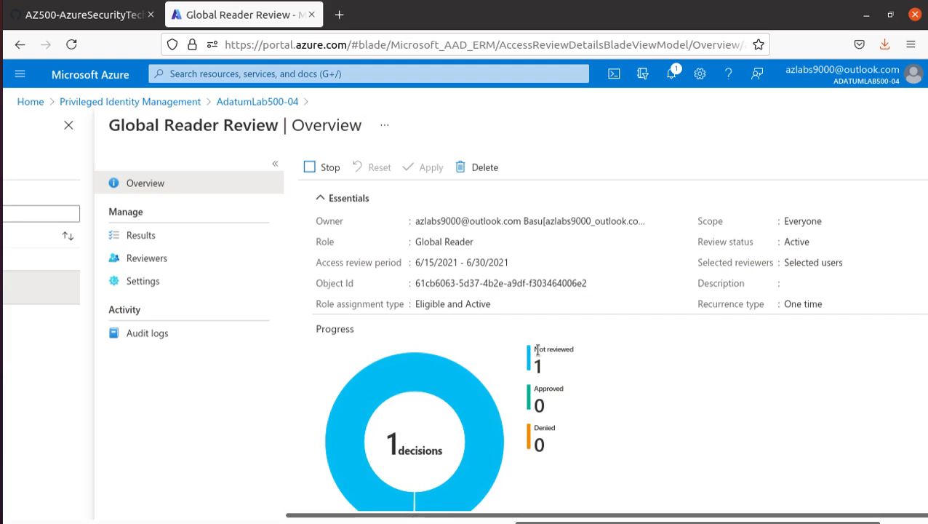
left_click_drag(534, 349, 588, 349)
left_click_drag(536, 389, 570, 425)
- Read the lab's step 11 and open the results of Global Reader Review in the Azure portal
left_click(104, 26)
scroll(473, 331, "down", 4)
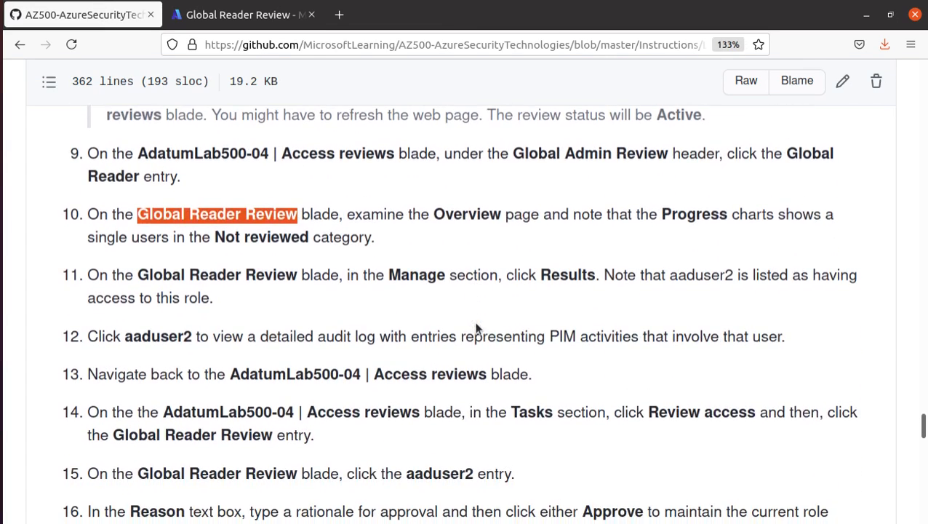
scroll(476, 328, "down", 3)
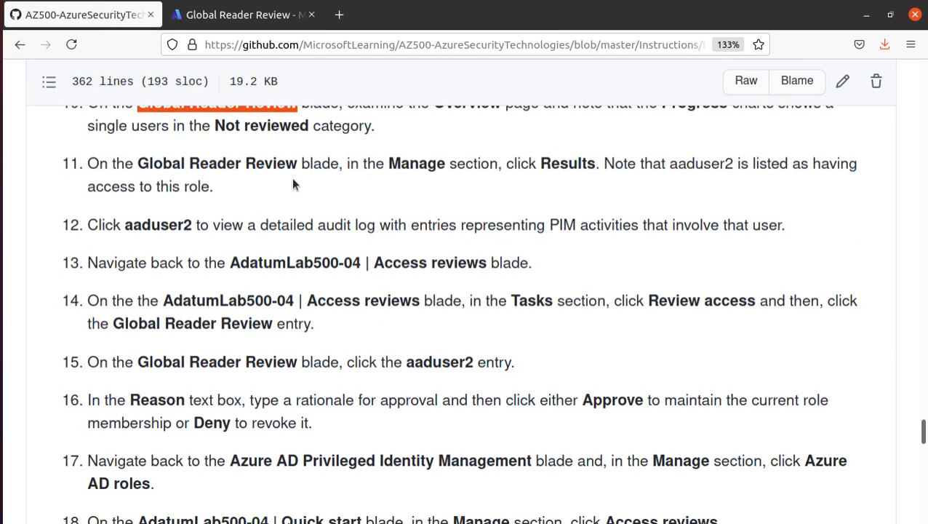
left_click_drag(513, 166, 589, 166)
left_click(243, 25)
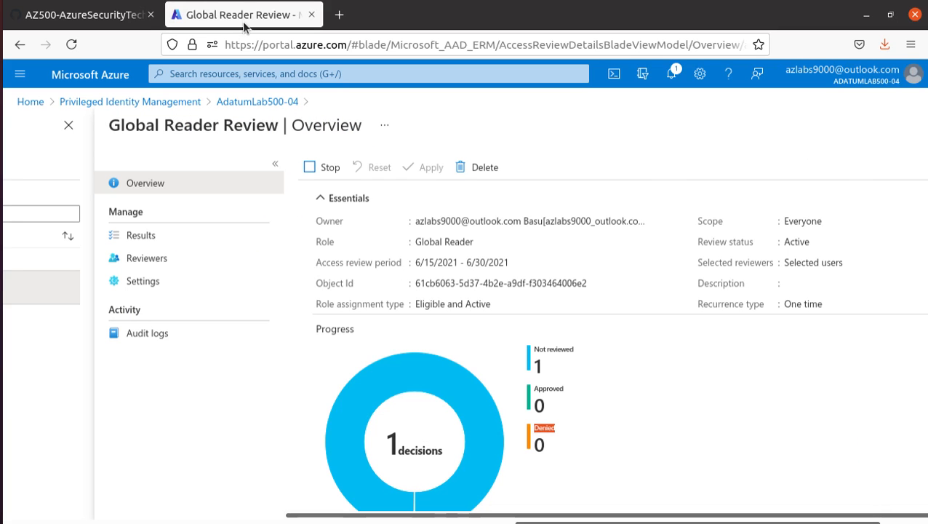
left_click(161, 238)
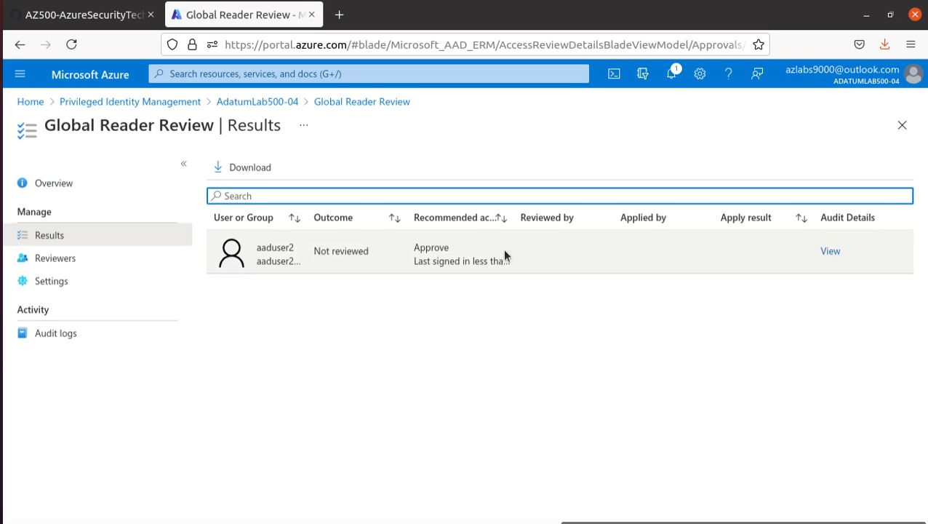
- Read the lab's step 12, open aaduser2's audit details from the review results, and look through the log entries
left_click(117, 13)
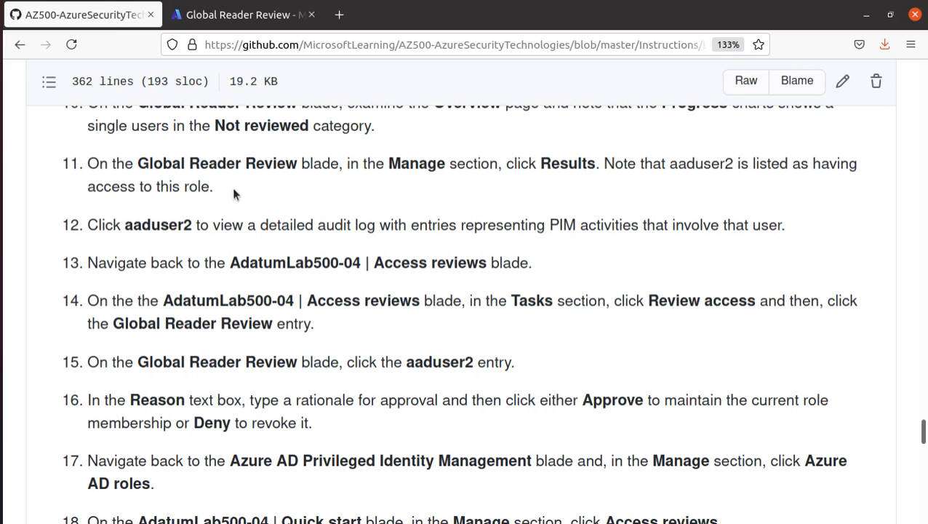
left_click_drag(125, 226, 183, 226)
left_click_drag(248, 226, 812, 207)
left_click(267, 18)
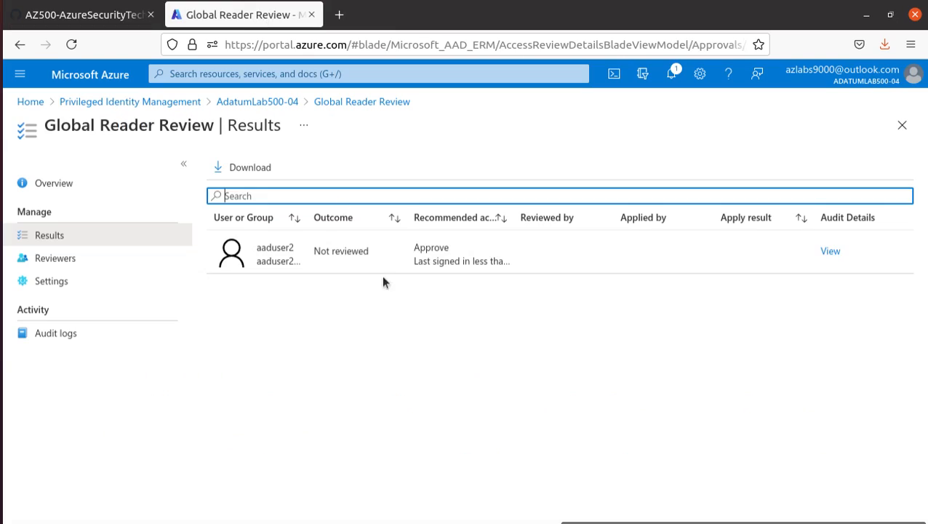
double_click(343, 250)
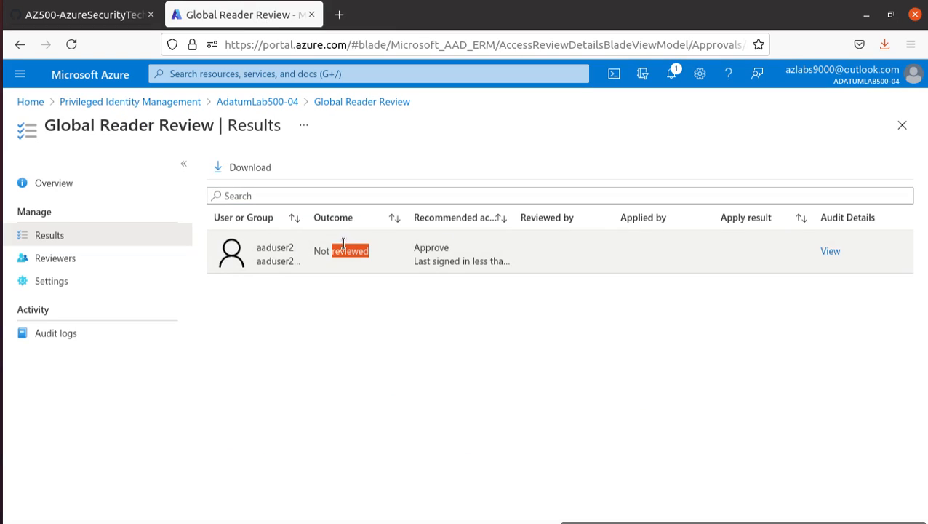
left_click(831, 251)
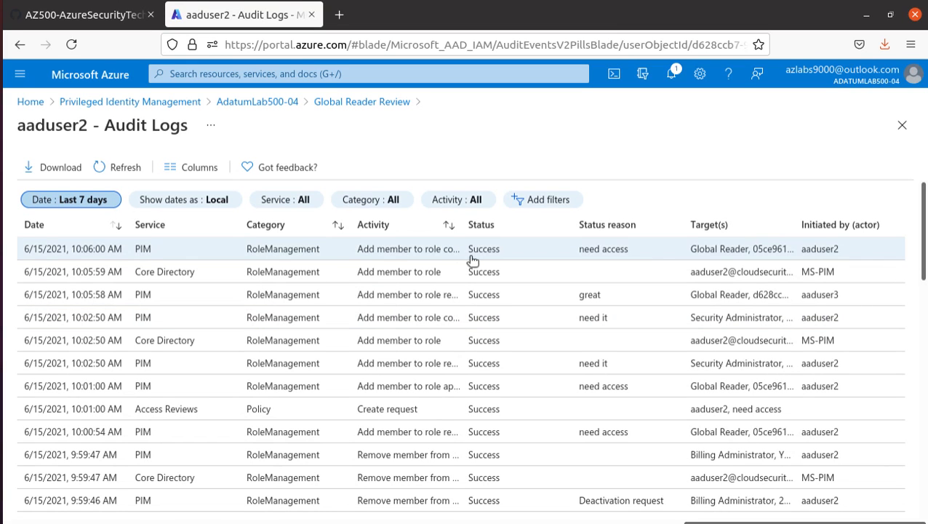
scroll(663, 269, "down", 4)
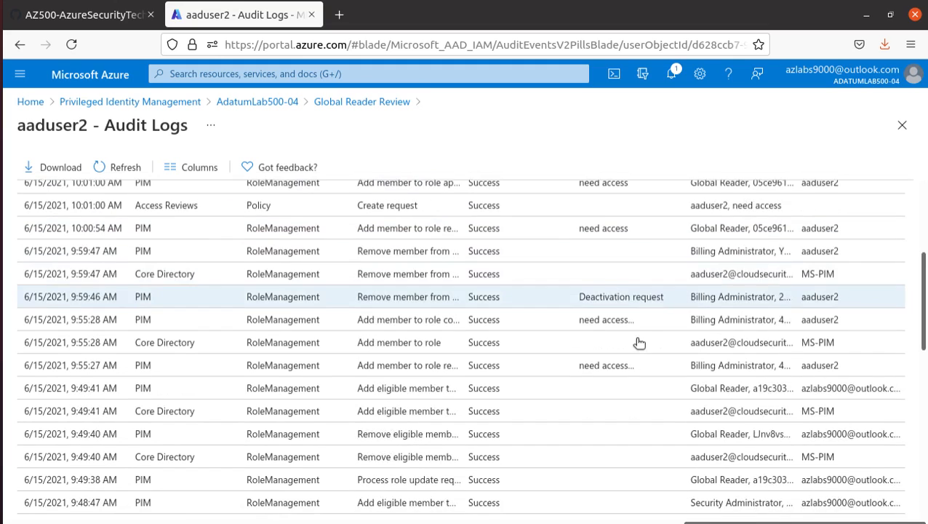
scroll(640, 343, "up", 5)
- Read the lab's steps 13 and 14, return to the AdatumLab500-04 access reviews, and open Review access
left_click(84, 14)
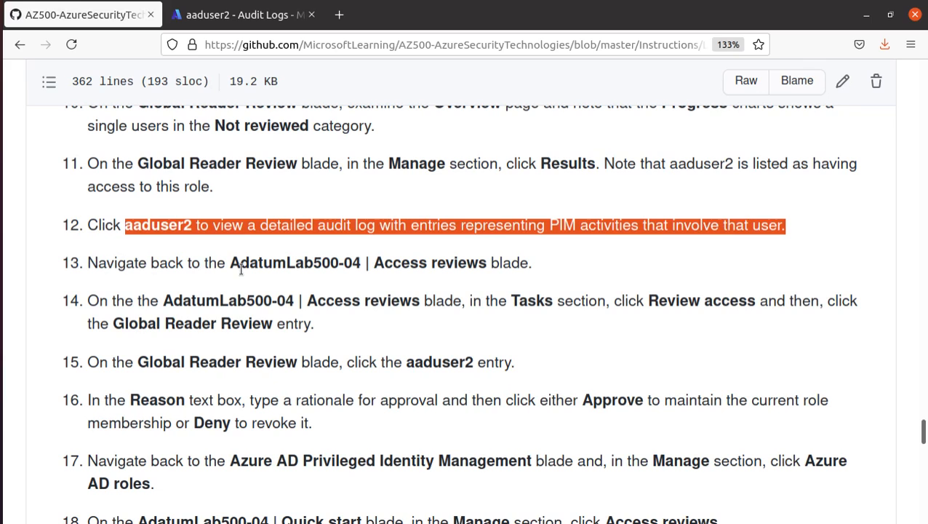
left_click_drag(370, 264, 533, 268)
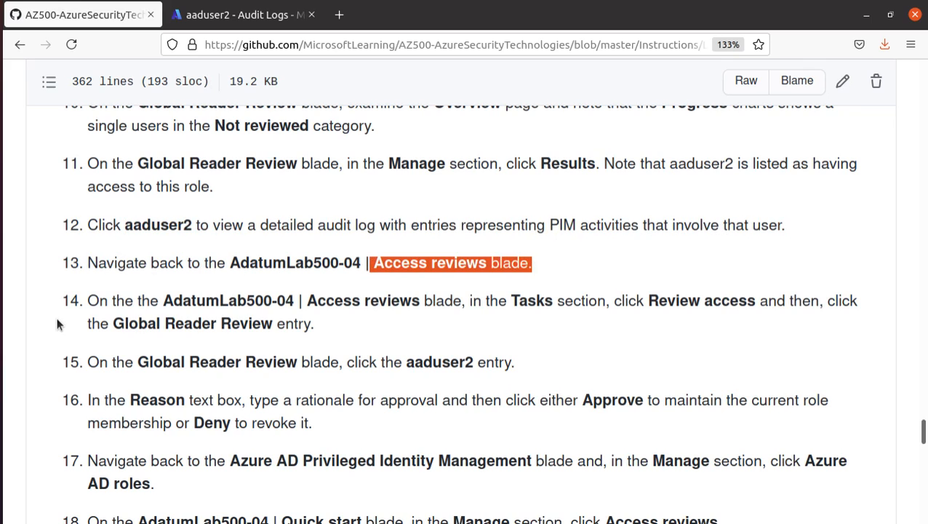
scroll(57, 323, "down", 1)
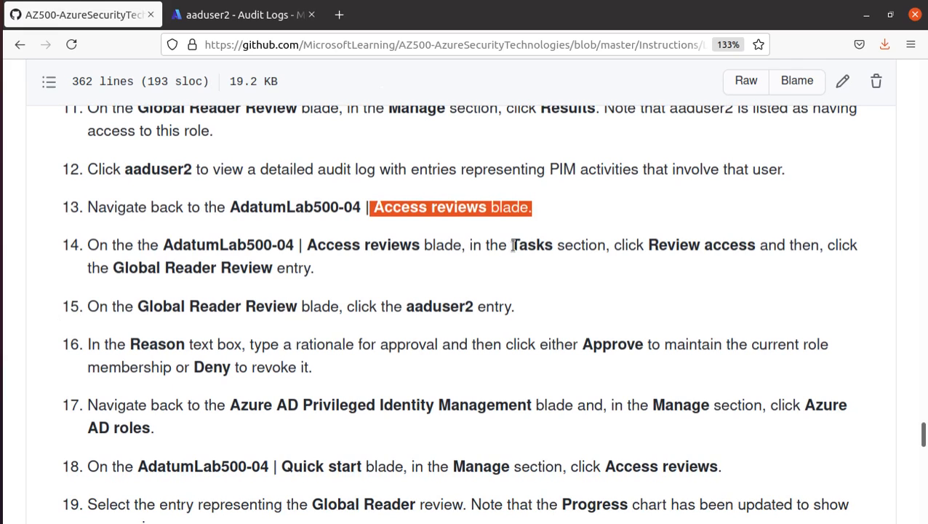
left_click_drag(647, 245, 755, 249)
left_click(205, 20)
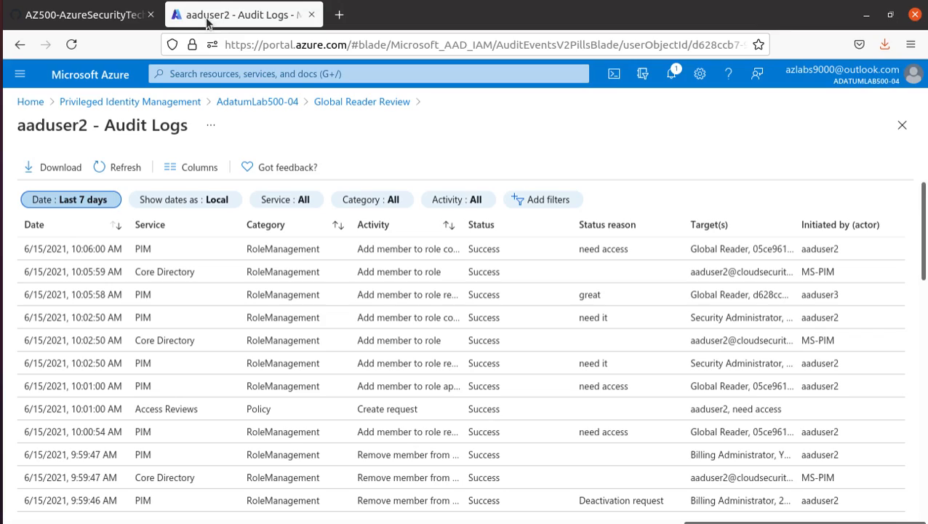
left_click(282, 101)
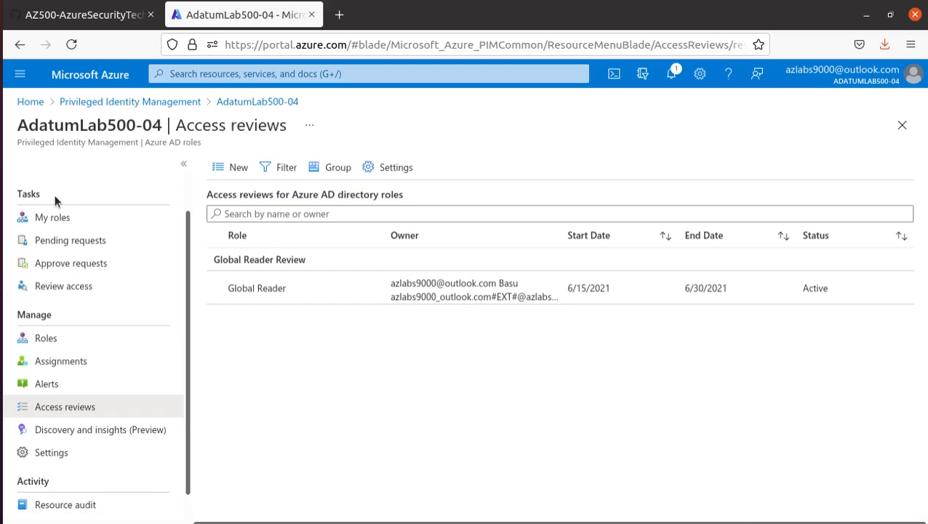
left_click(76, 287)
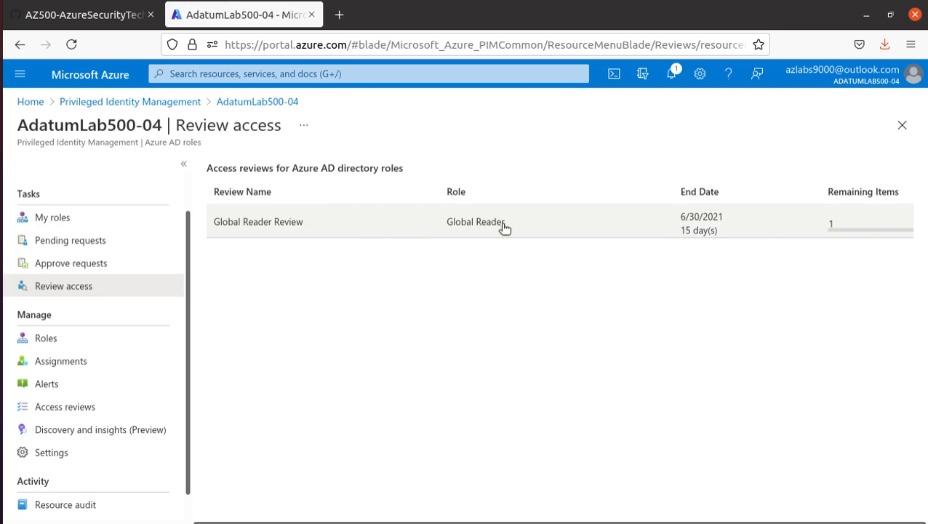
- Read the lab's step 15 and open the Global Reader Review entry under Review access
left_click(79, 18)
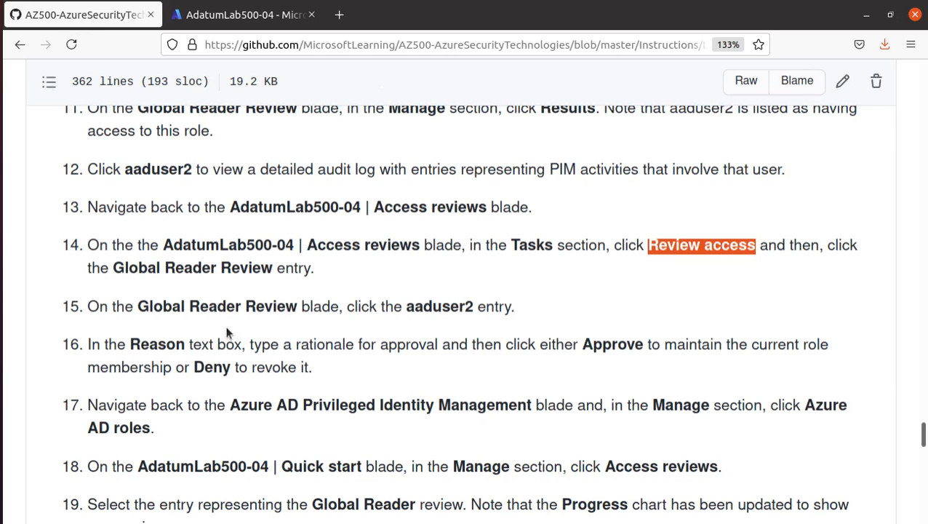
left_click_drag(398, 306, 531, 311)
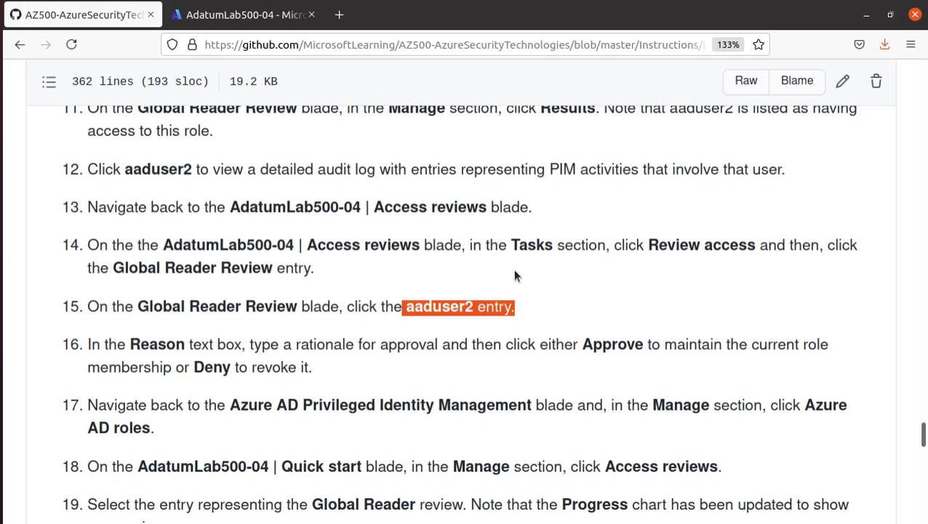
left_click(244, 15)
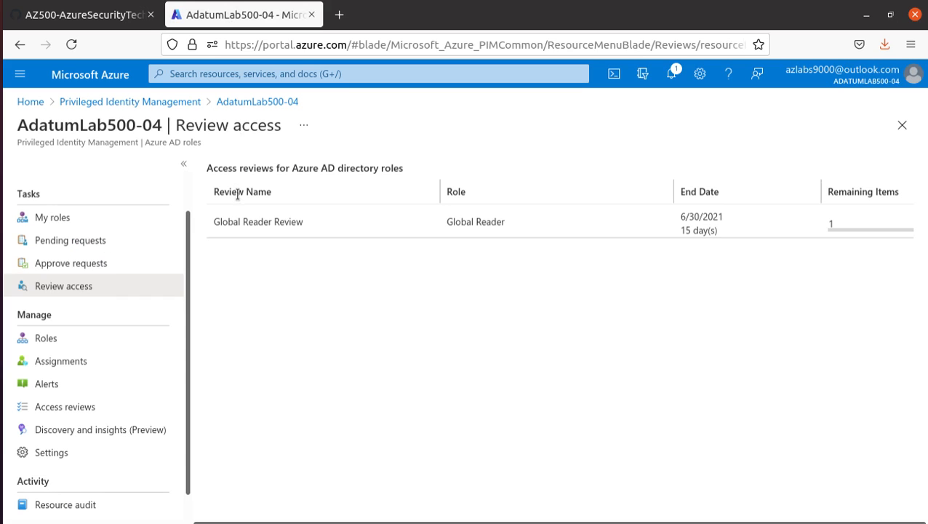
left_click(300, 223)
left_click(77, 15)
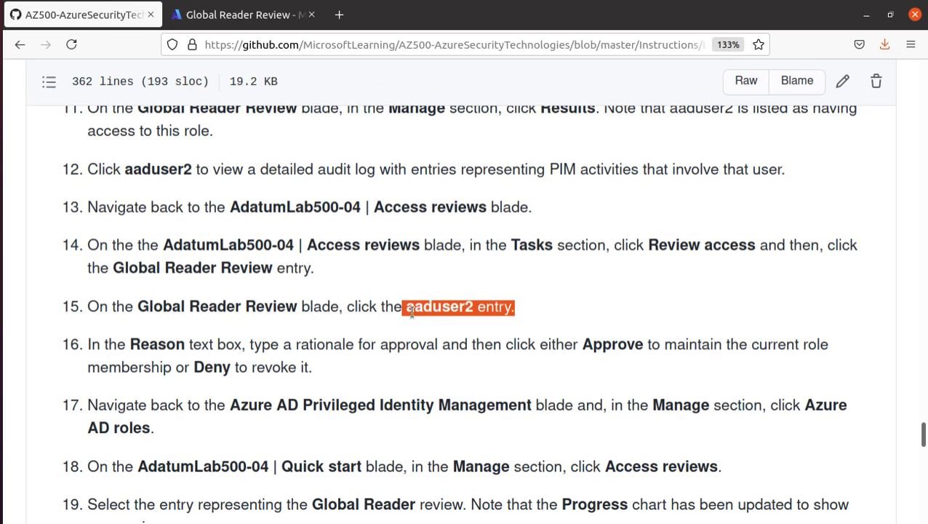
left_click(217, 21)
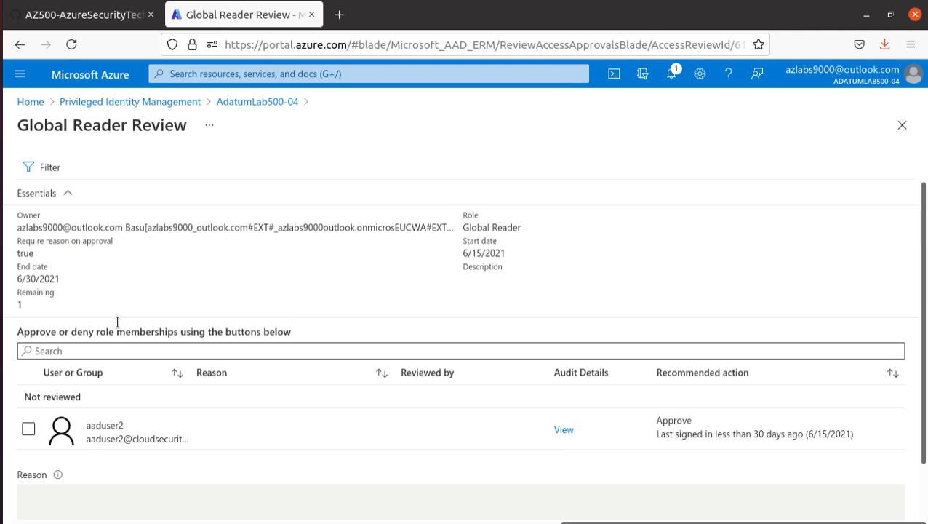
- View aaduser2's audit details from Global Reader Review and read the lab's step 16 on approving or denying the membership
scroll(135, 357, "down", 1)
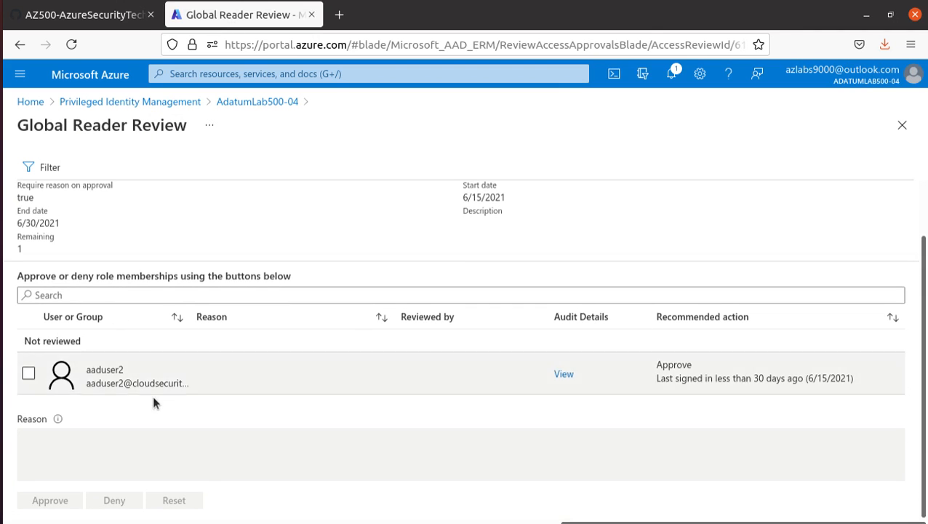
left_click(563, 374)
left_click(92, 23)
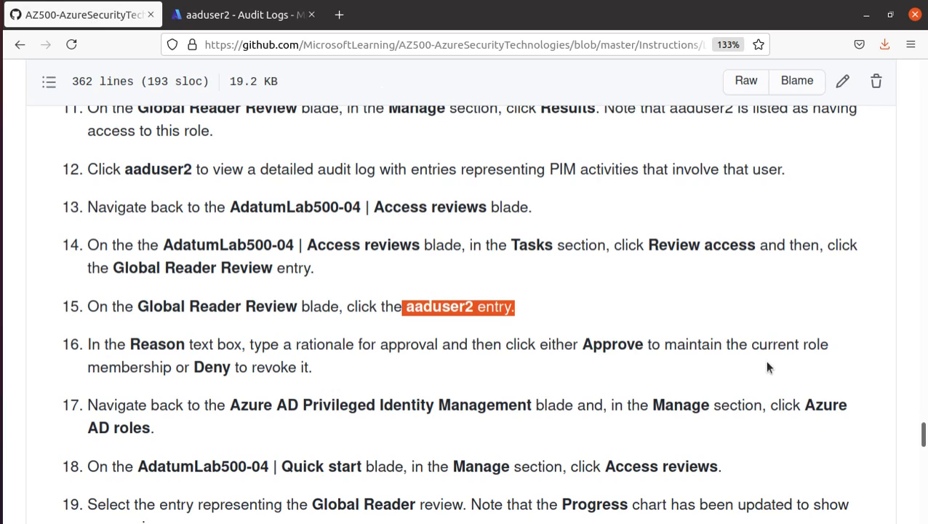
left_click_drag(502, 344, 329, 368)
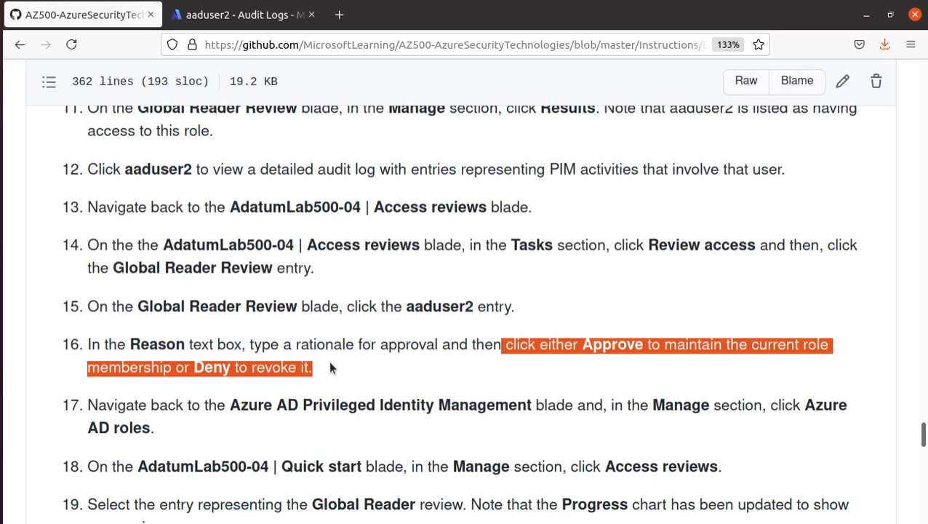
- Look through the aaduser2 audit log entries in the portal
left_click(238, 26)
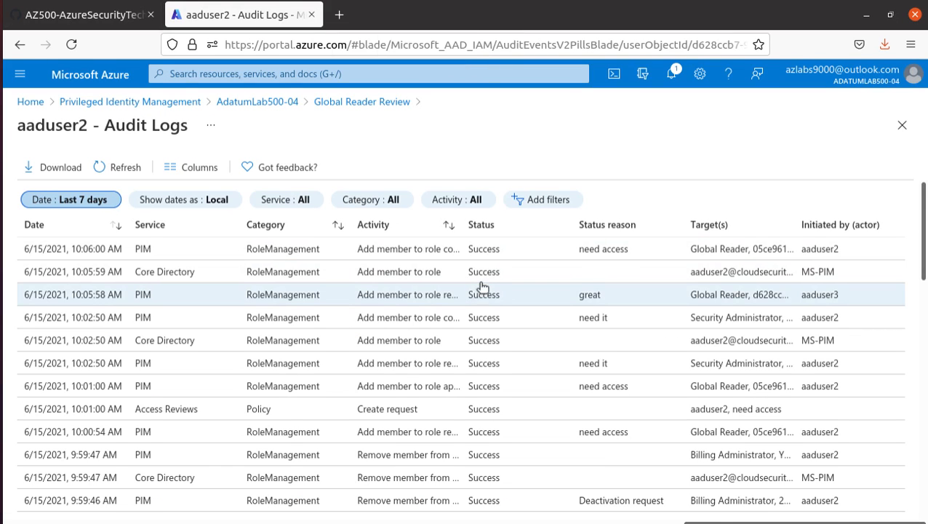
scroll(480, 291, "down", 10)
scroll(476, 312, "up", 3)
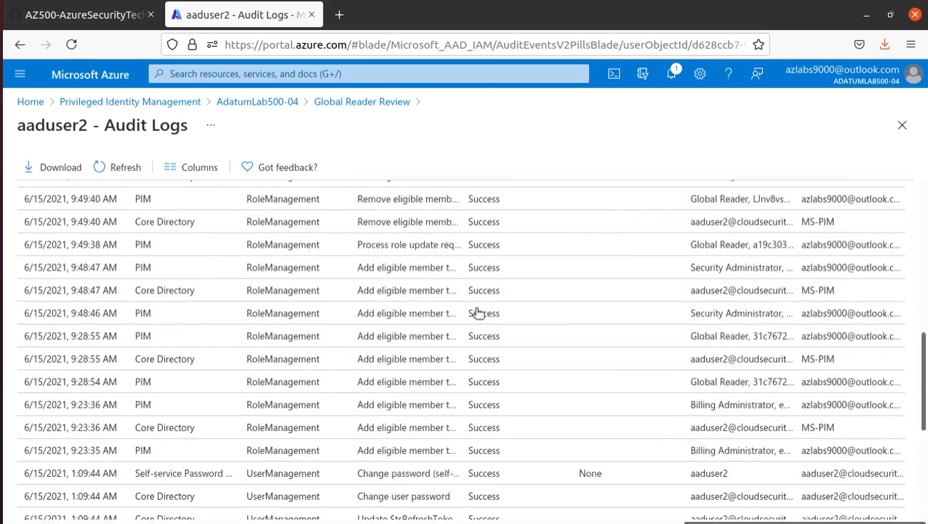
scroll(473, 321, "up", 10)
left_click(14, 49)
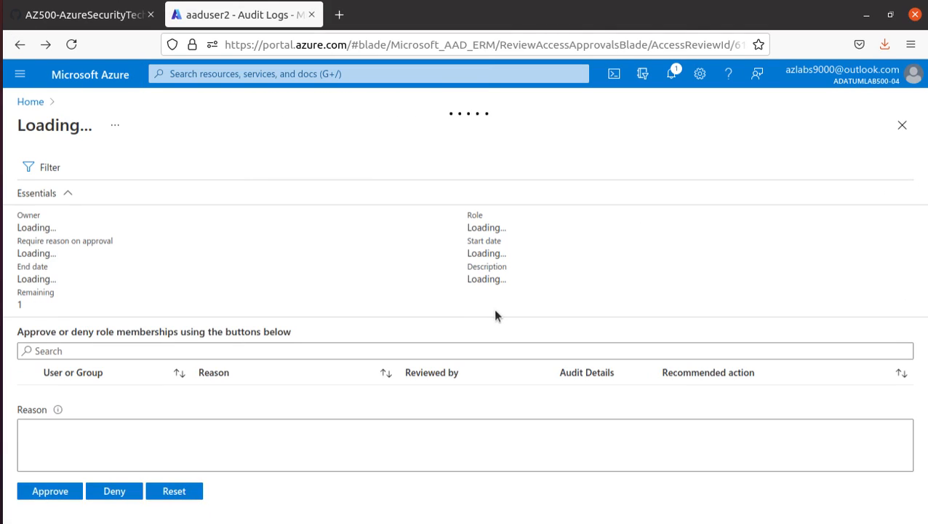
scroll(242, 331, "down", 3)
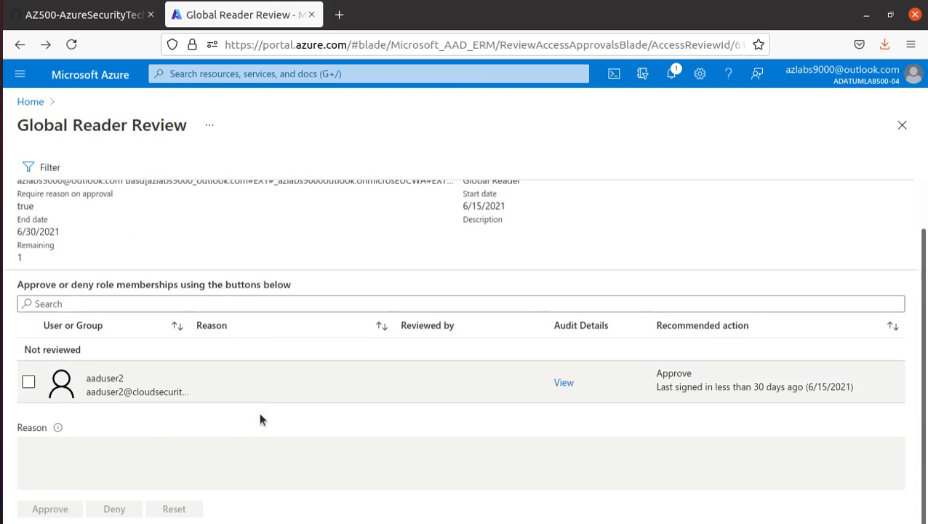
left_click(30, 382)
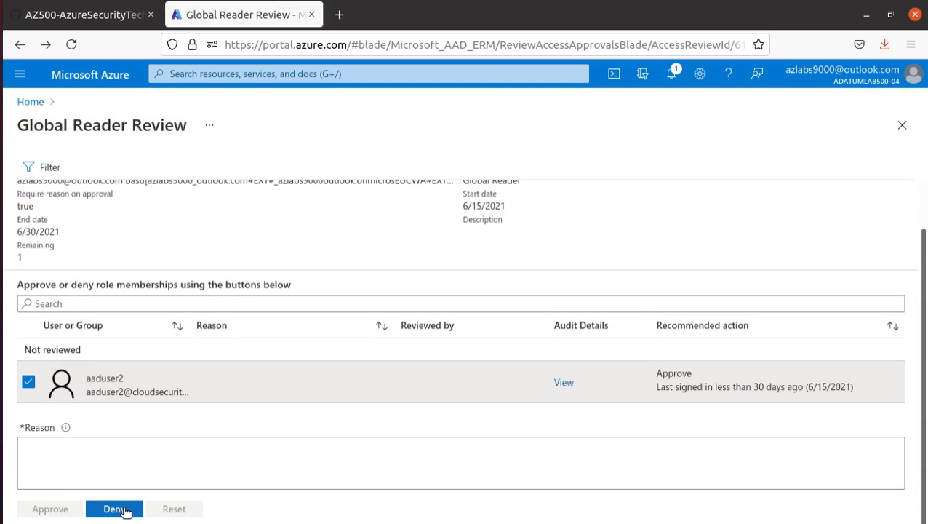
left_click(116, 465)
type("nvvhj")
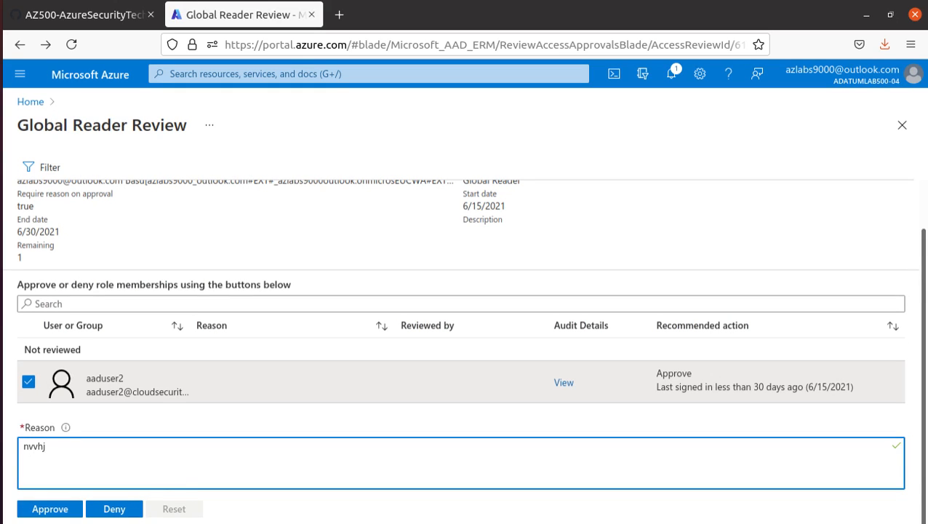
- Read the lab's step 17 on returning to Azure AD Privileged Identity Management and opening Azure AD roles
left_click(67, 14)
scroll(426, 342, "down", 2)
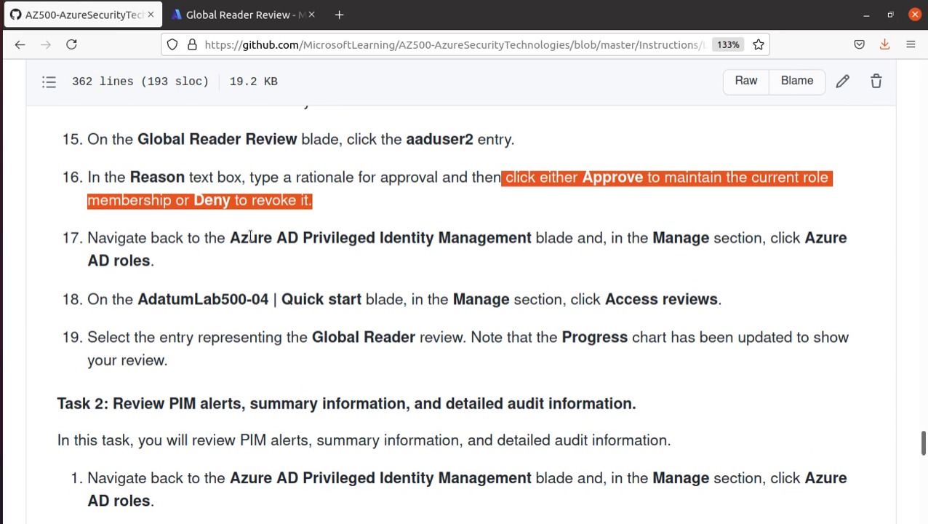
left_click_drag(239, 236, 866, 273)
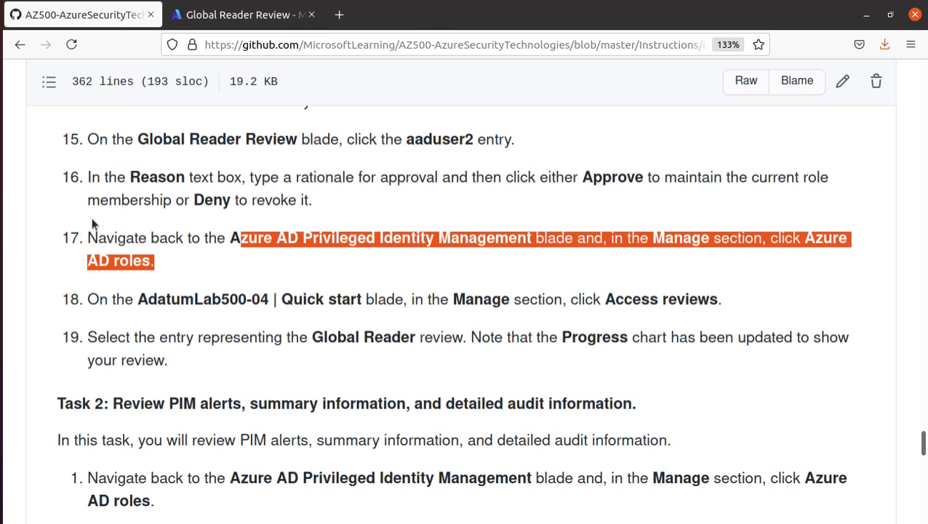
left_click(222, 15)
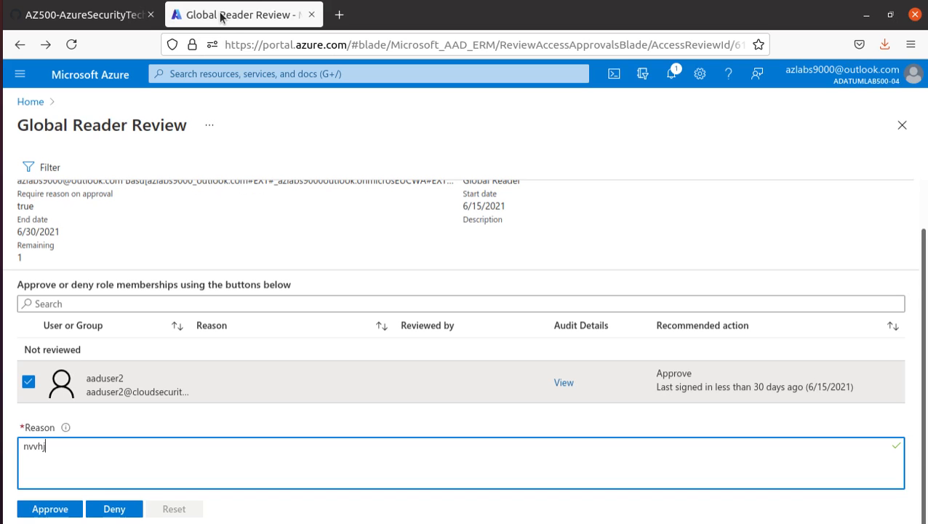
- Return to the portal home, open Azure AD Privileged Identity Management, and go to its Azure AD roles
left_click(34, 101)
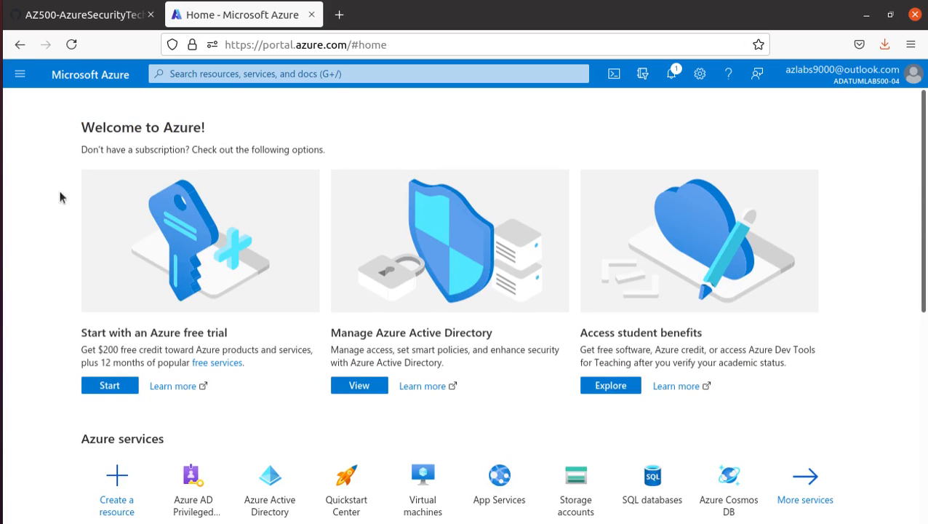
left_click(233, 75)
left_click(193, 216)
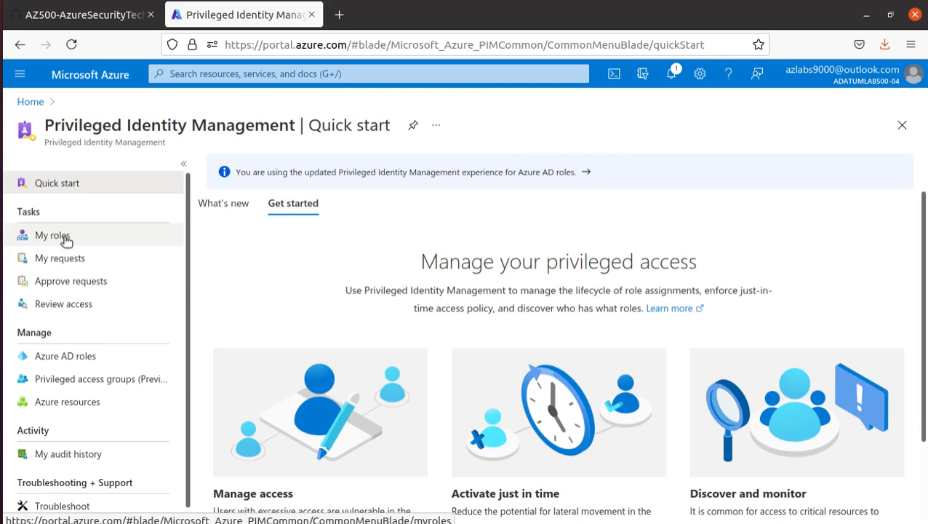
left_click(75, 358)
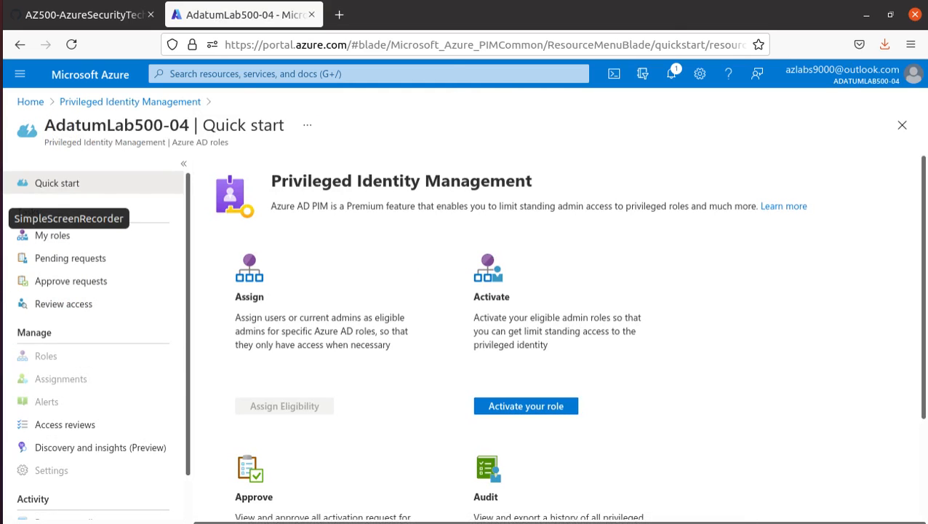
left_click(1, 217)
left_click(277, 65)
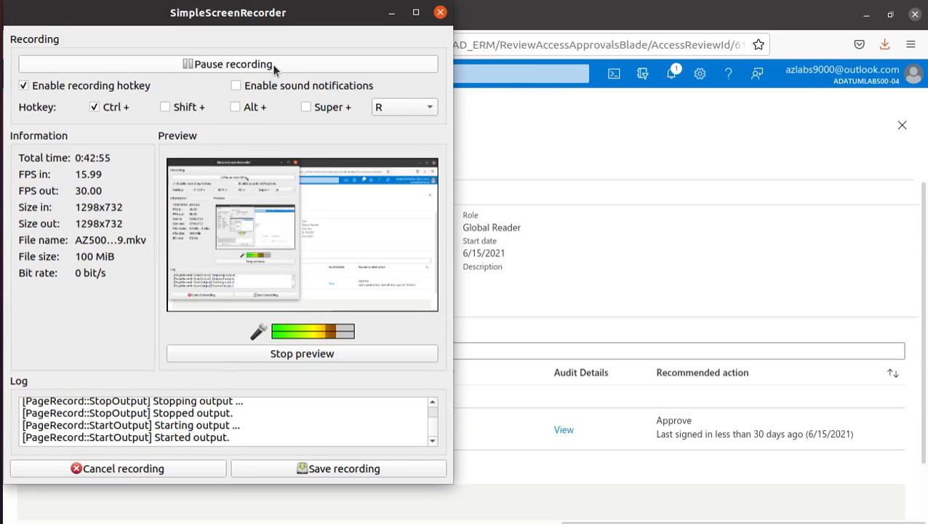
left_click(585, 146)
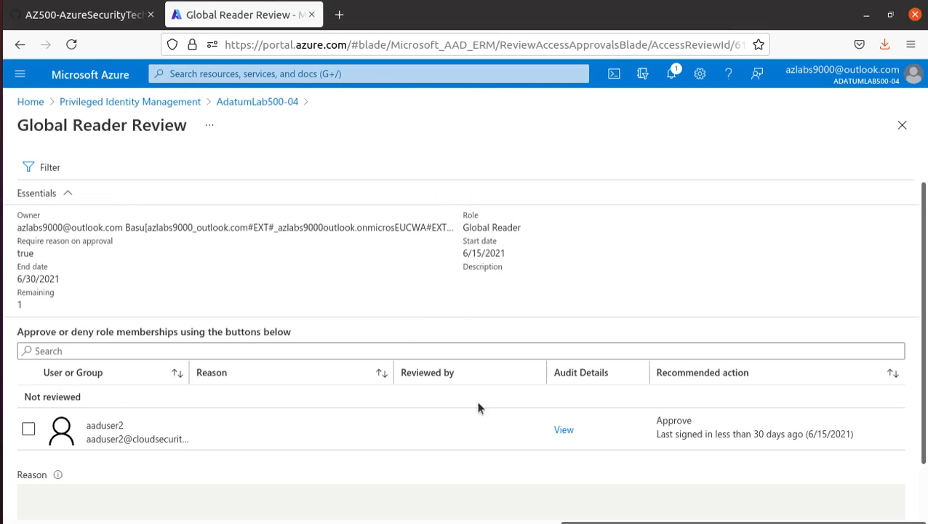
- Approve aaduser2's membership in Global Reader Review with "approve" as the reason
scroll(486, 406, "down", 2)
scroll(95, 405, "up", 2)
scroll(92, 386, "down", 1)
scroll(92, 385, "up", 1)
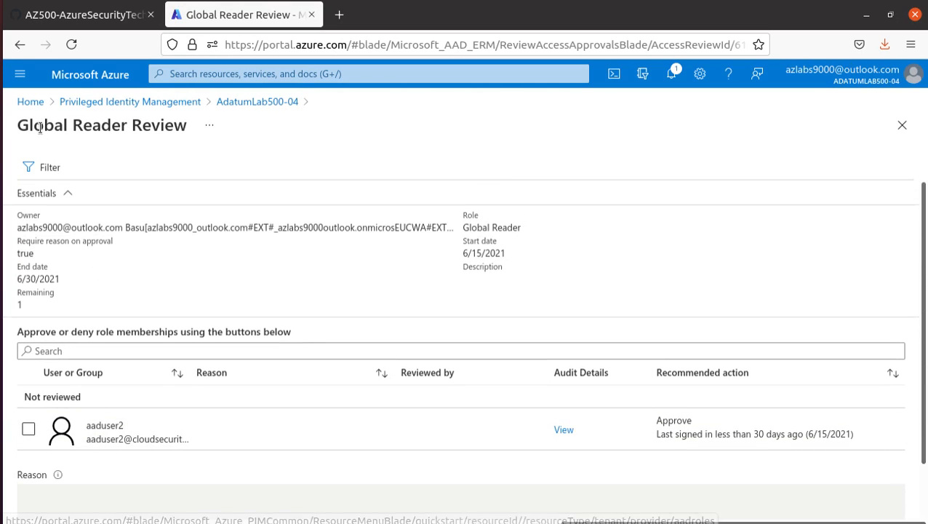
left_click(28, 430)
scroll(305, 248, "down", 2)
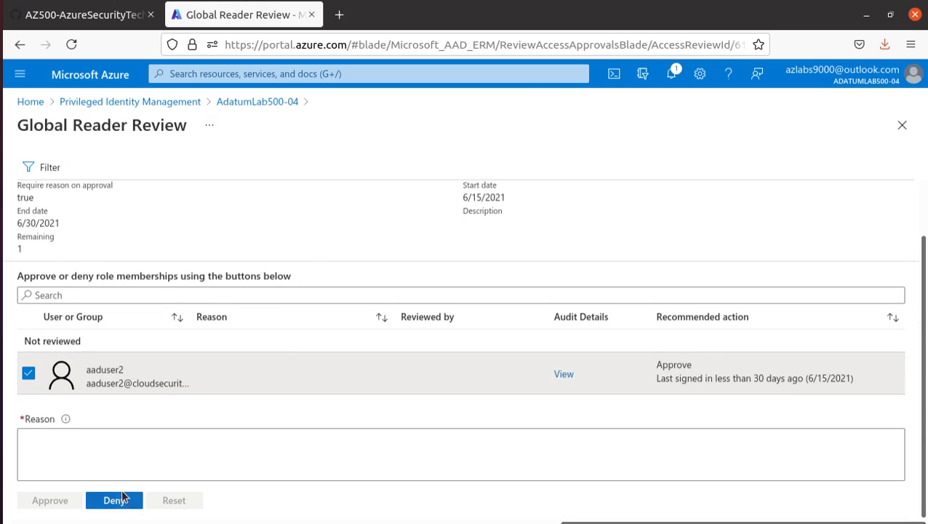
left_click(127, 449)
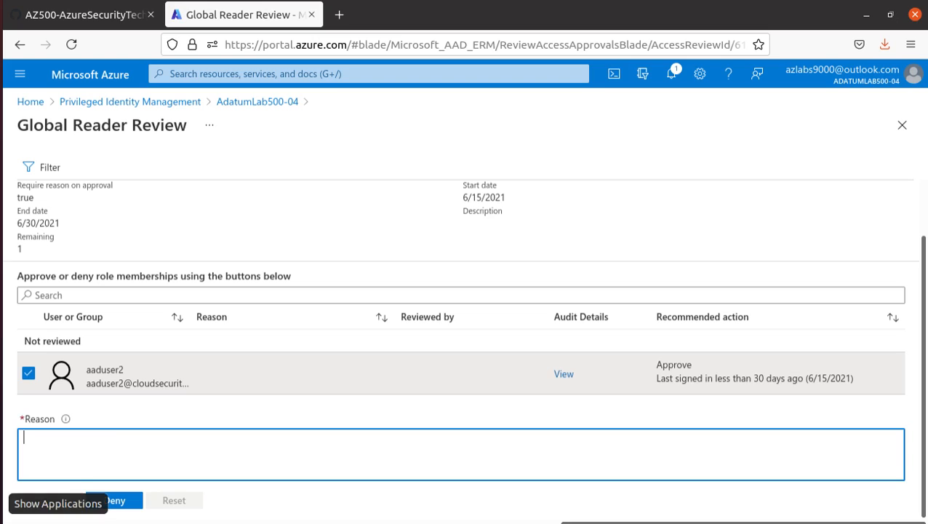
type("a")
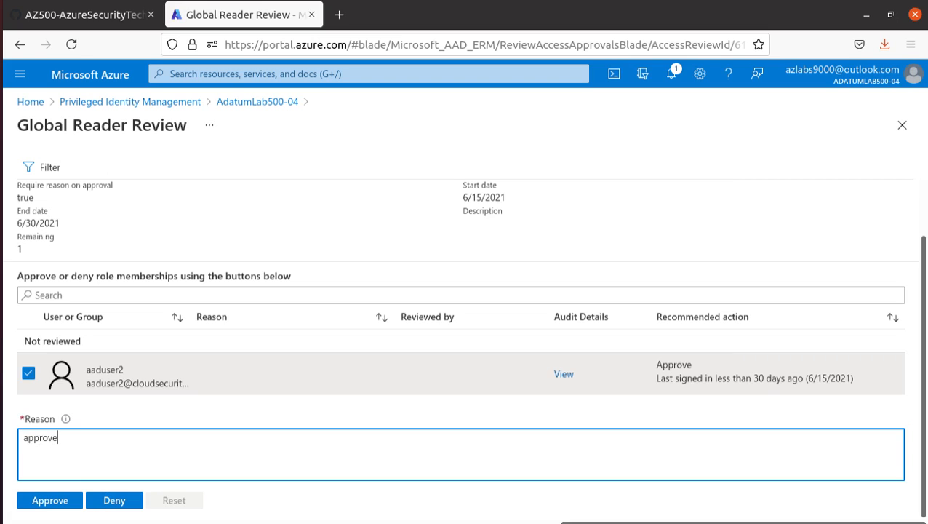
type("pprove")
left_click(50, 500)
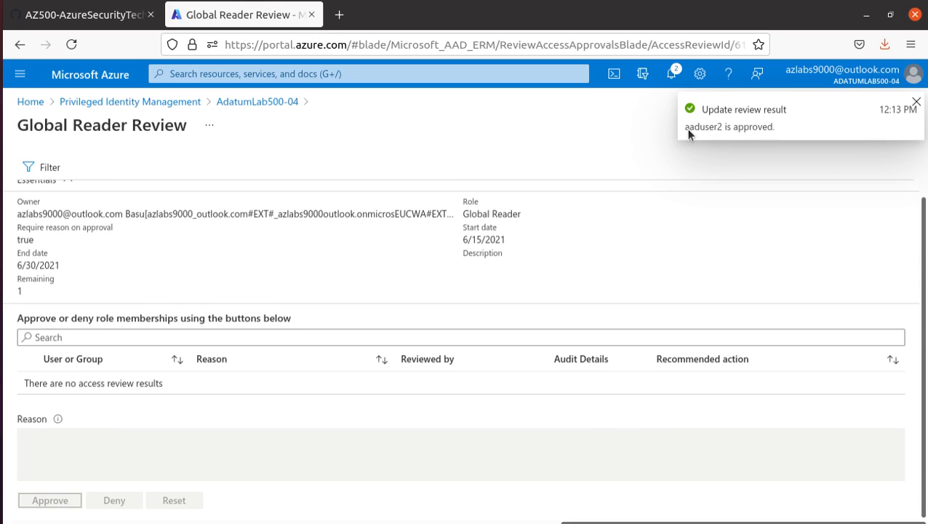
scroll(201, 349, "up", 2)
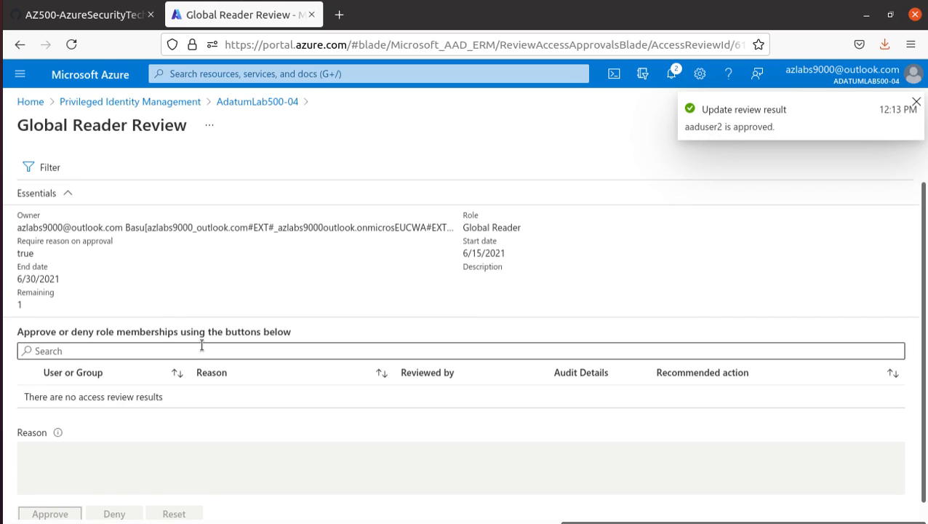
- Go back to AdatumLab500-04 and open its Access reviews
left_click(246, 104)
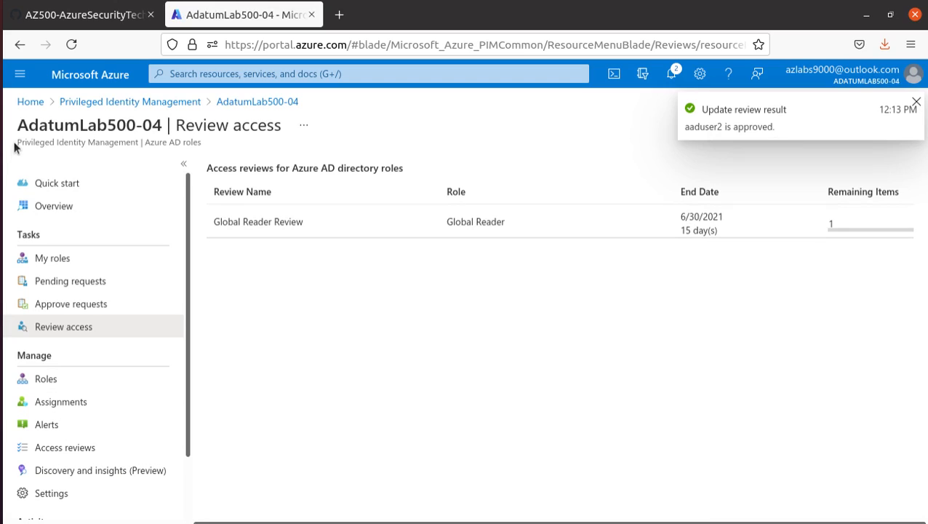
left_click_drag(13, 148, 138, 142)
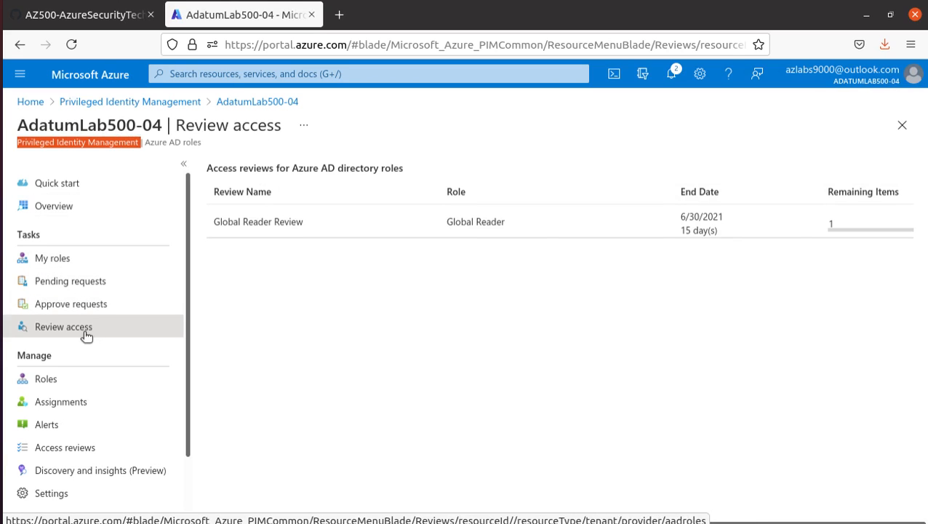
scroll(93, 428, "down", 2)
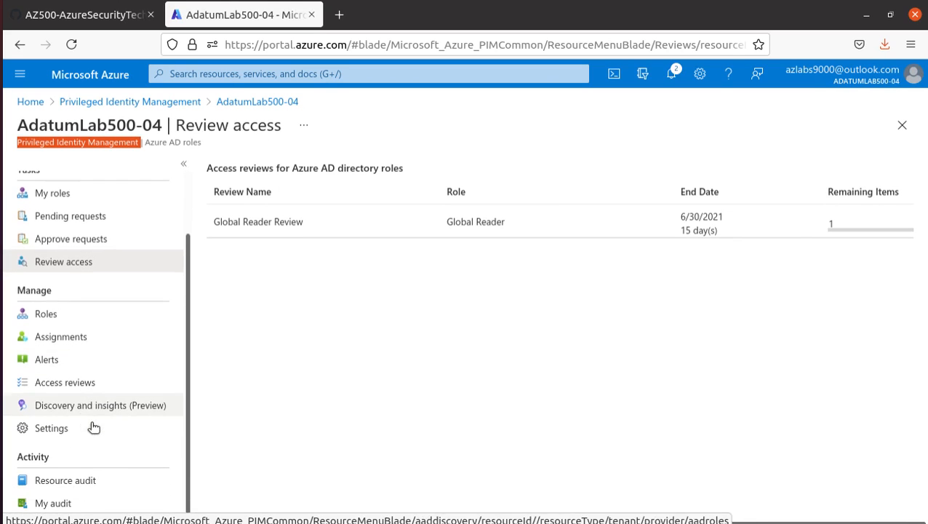
left_click(91, 383)
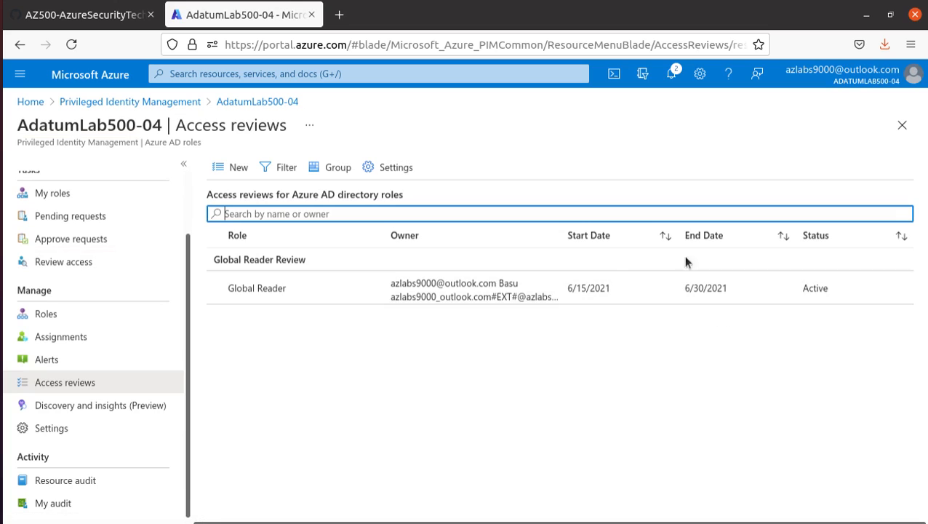
- Check the Global Reader review's start and end dates, open its overview, and examine the Progress chart's decision counts
left_click_drag(567, 289, 612, 293)
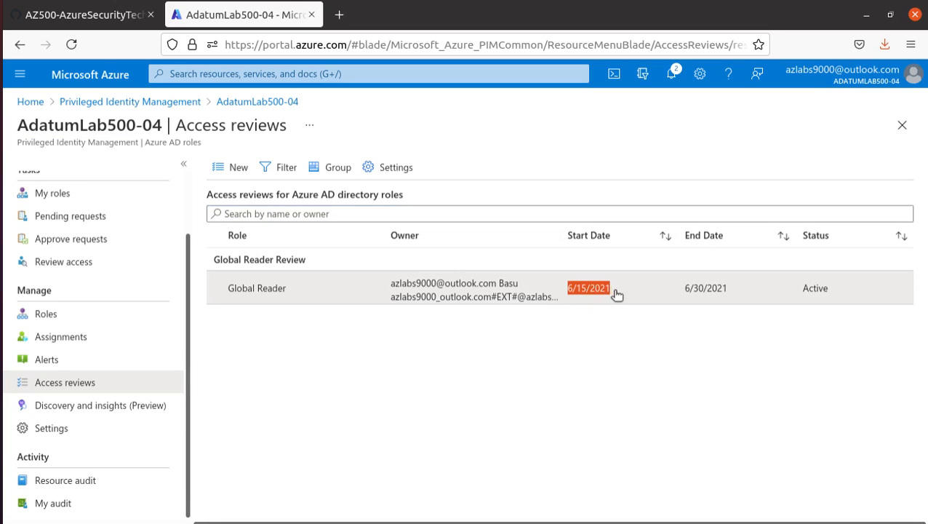
left_click_drag(685, 294, 723, 300)
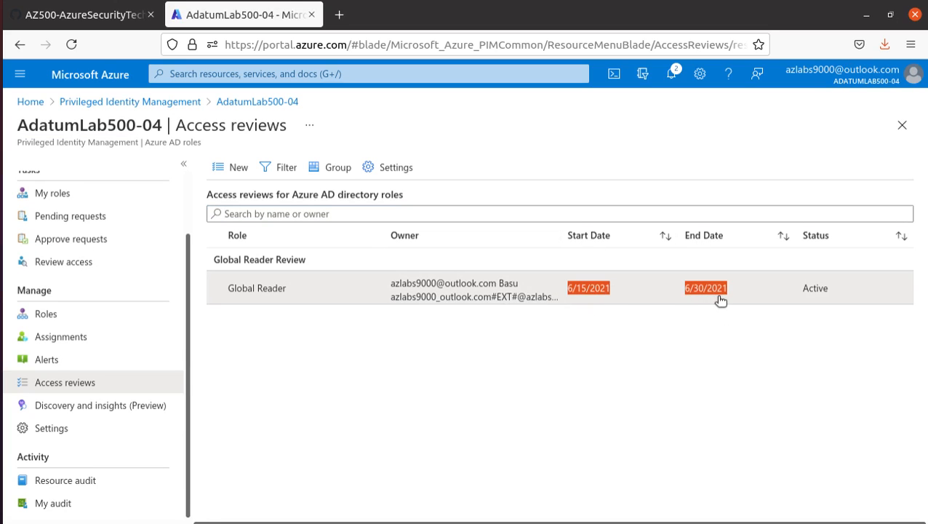
left_click(826, 290)
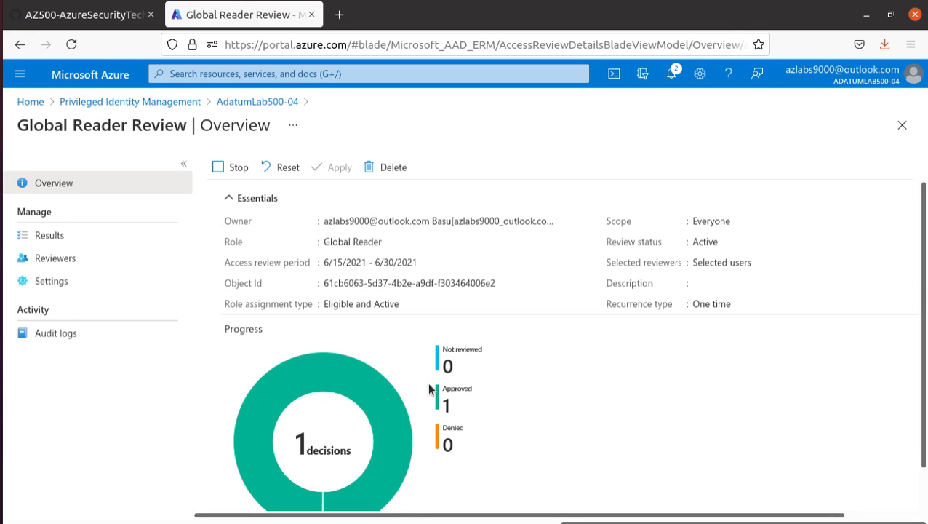
left_click_drag(451, 392, 455, 407)
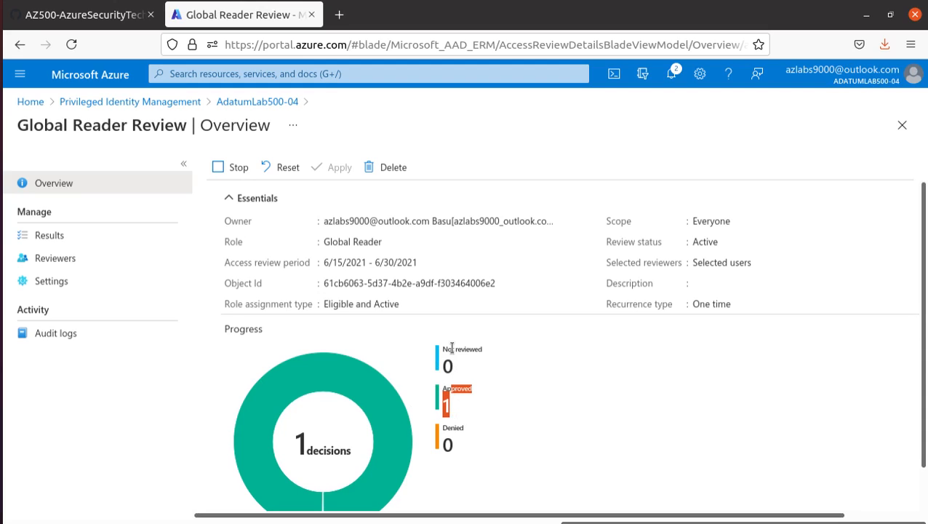
left_click_drag(454, 372, 441, 352)
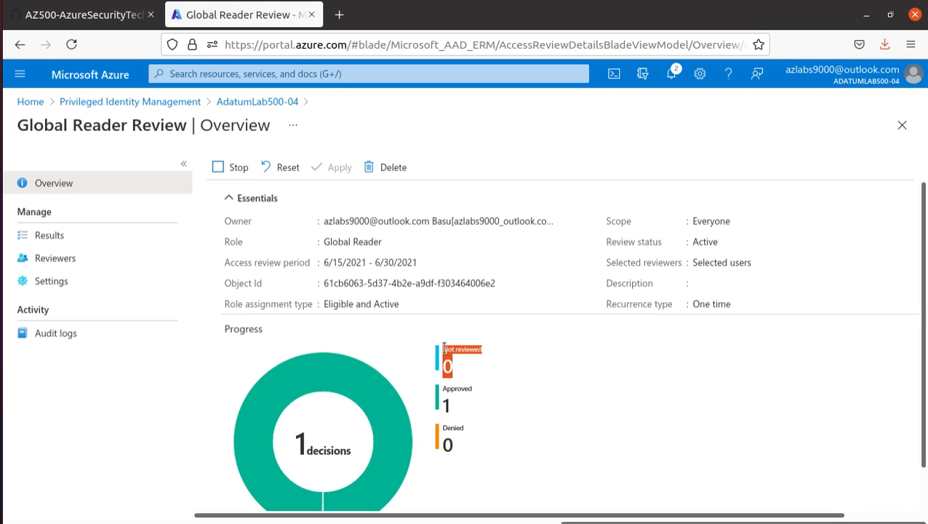
mouse_move(264, 384)
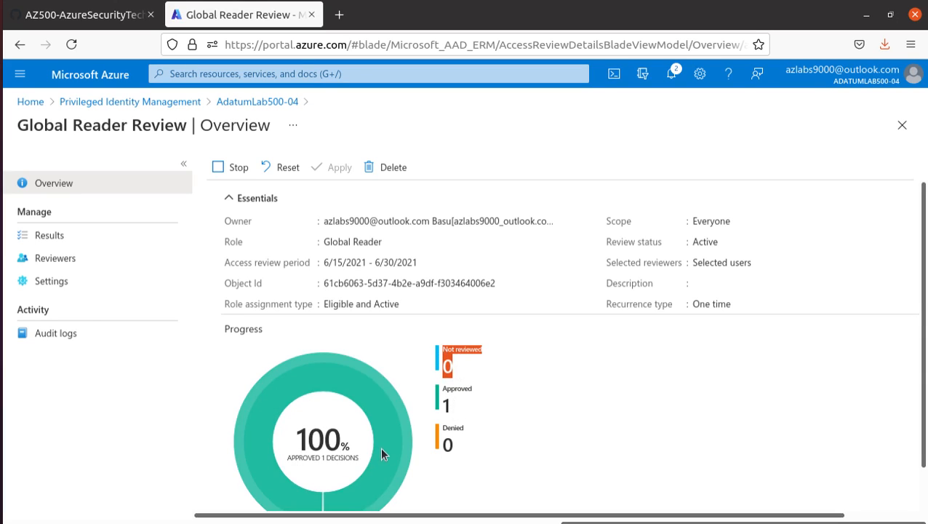
scroll(381, 453, "down", 1)
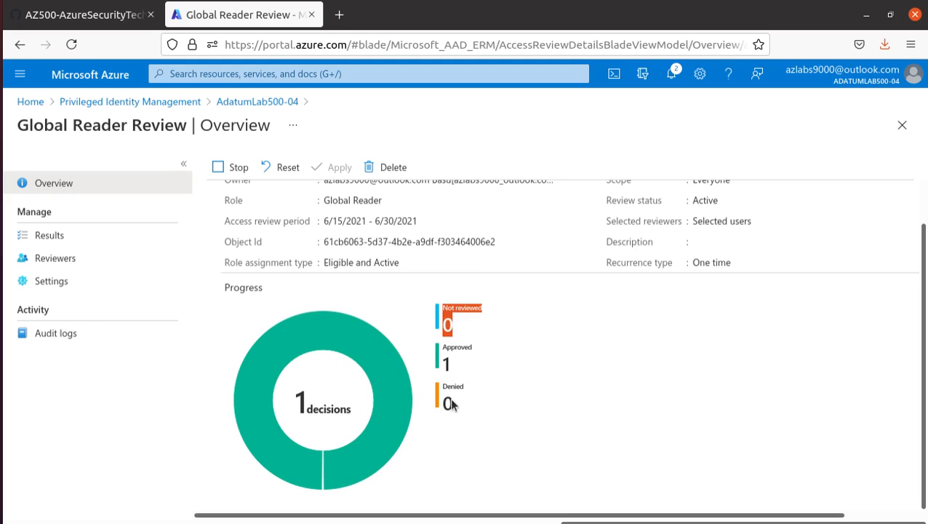
scroll(416, 443, "up", 1)
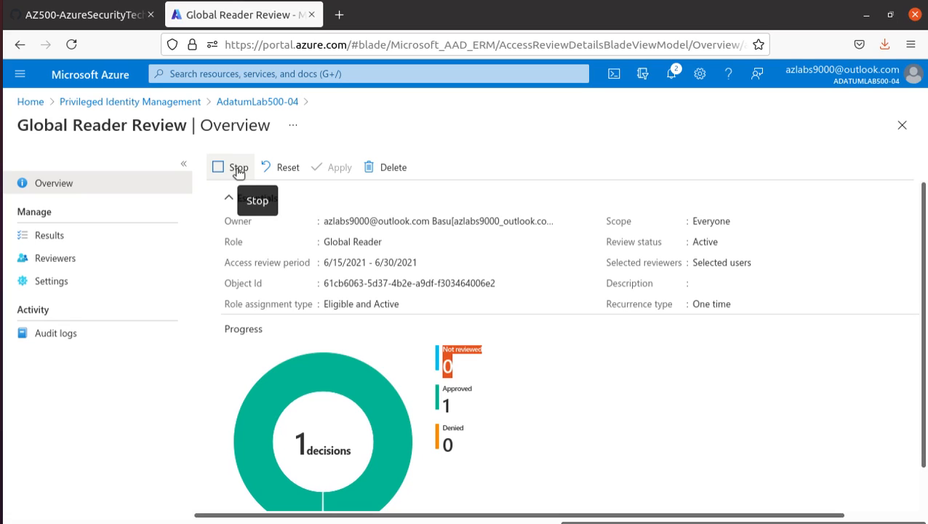
- Return to the Privileged Identity Management Quick start page
left_click(180, 102)
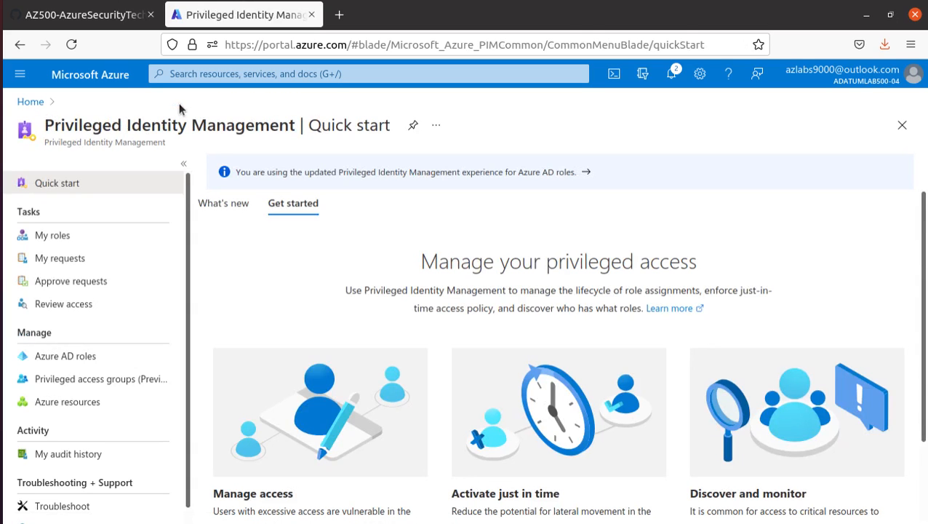
scroll(80, 335, "down", 1)
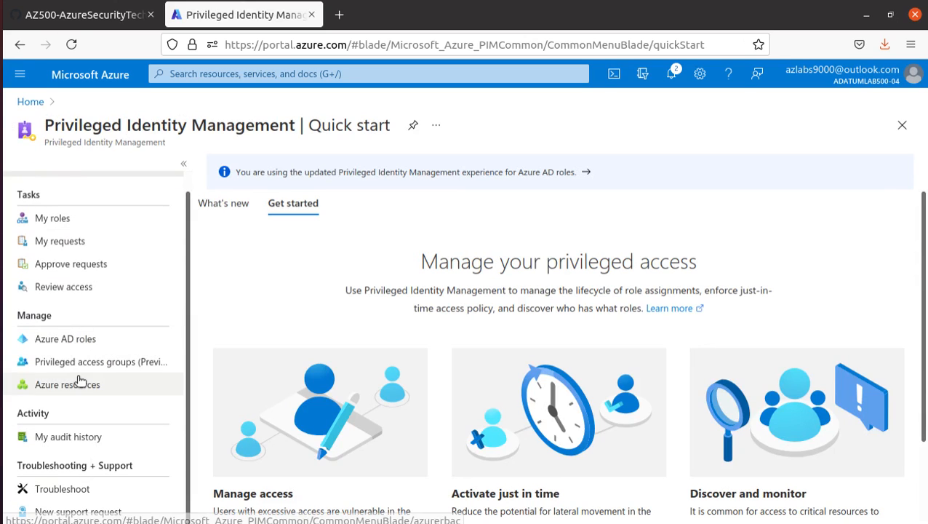
scroll(80, 380, "up", 1)
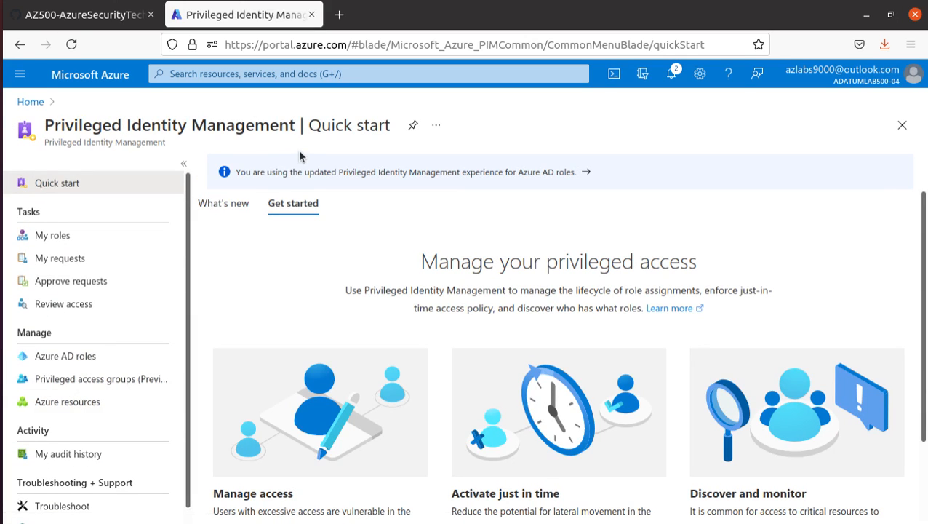
- Read Task 2 of the lab instructions on reviewing PIM alerts and return to the Privileged Identity Management Quick start page
left_click(106, 22)
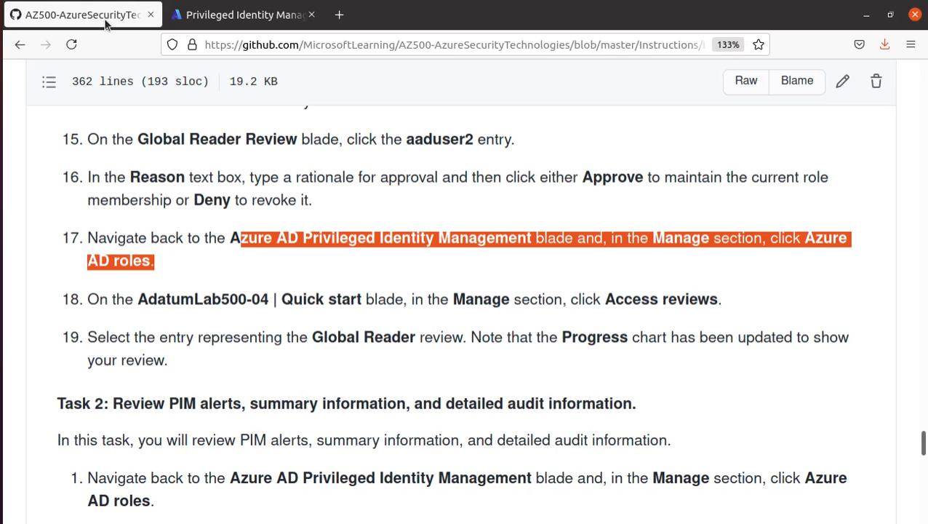
scroll(35, 379, "down", 5)
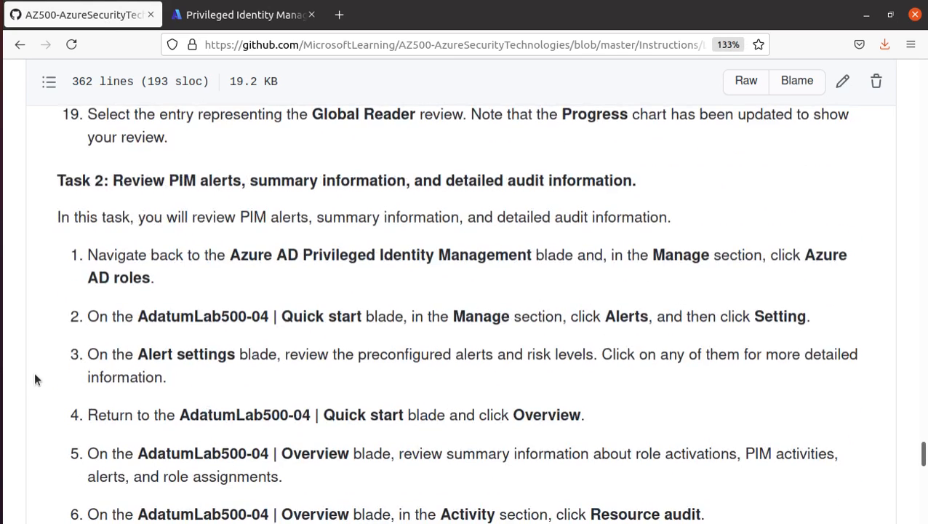
scroll(35, 378, "down", 1)
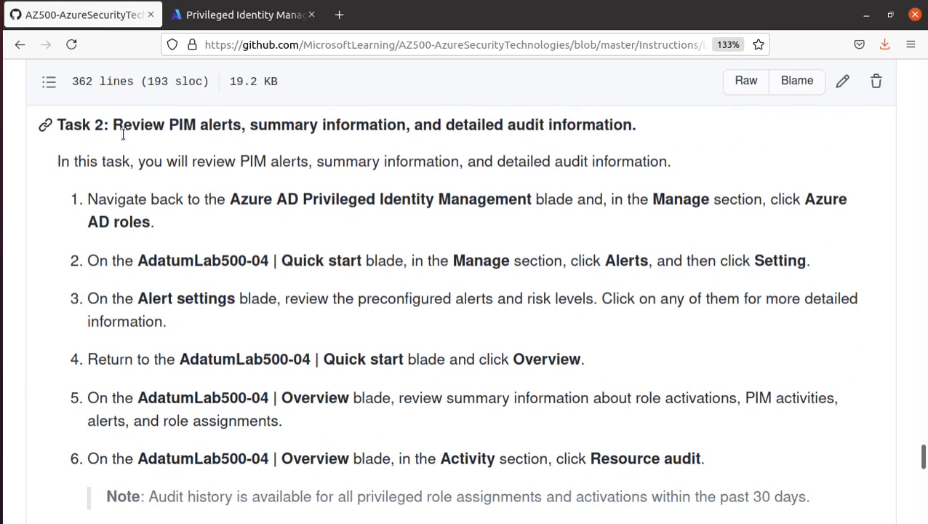
left_click_drag(117, 125, 242, 124)
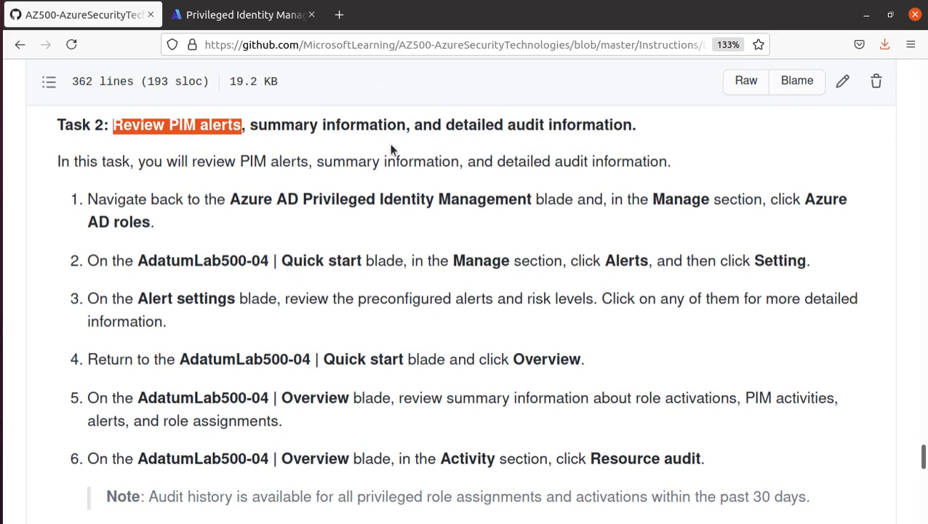
left_click(222, 16)
scroll(140, 215, "down", 1)
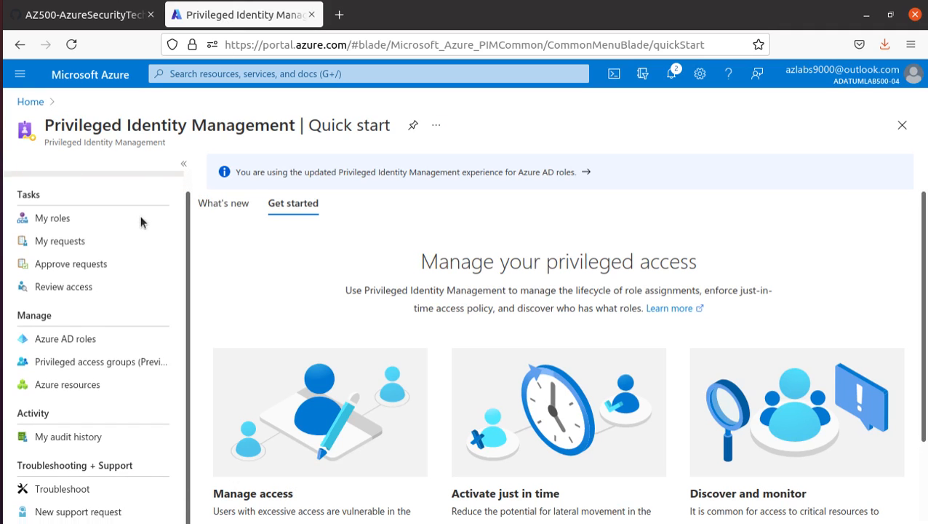
scroll(142, 220, "up", 1)
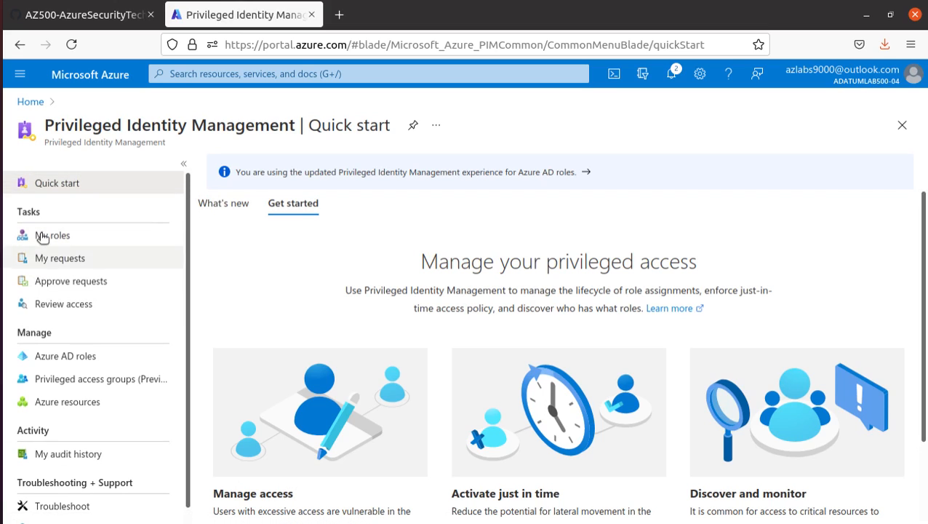
scroll(108, 414, "down", 1)
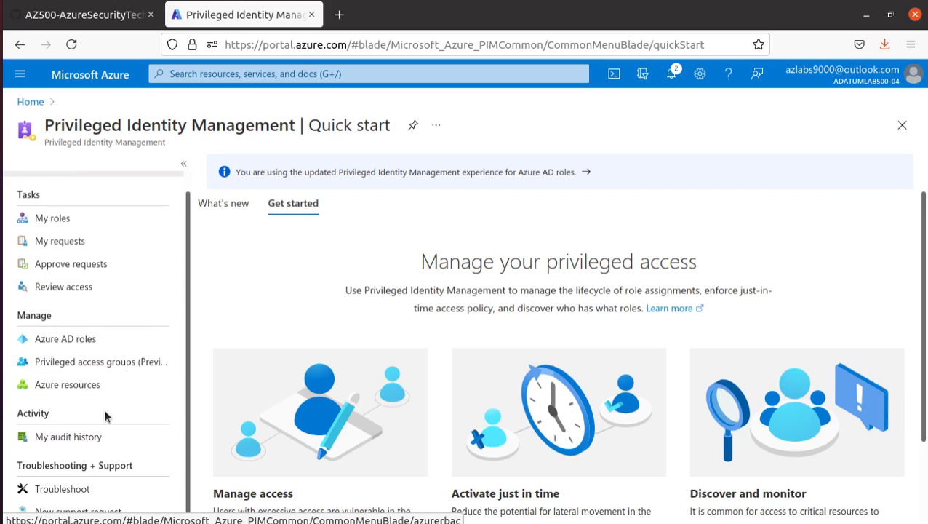
scroll(103, 406, "up", 1)
- Check the lab's first Task 2 instruction, and open the Alerts of AdatumLab500-04 under Azure AD roles
left_click(82, 14)
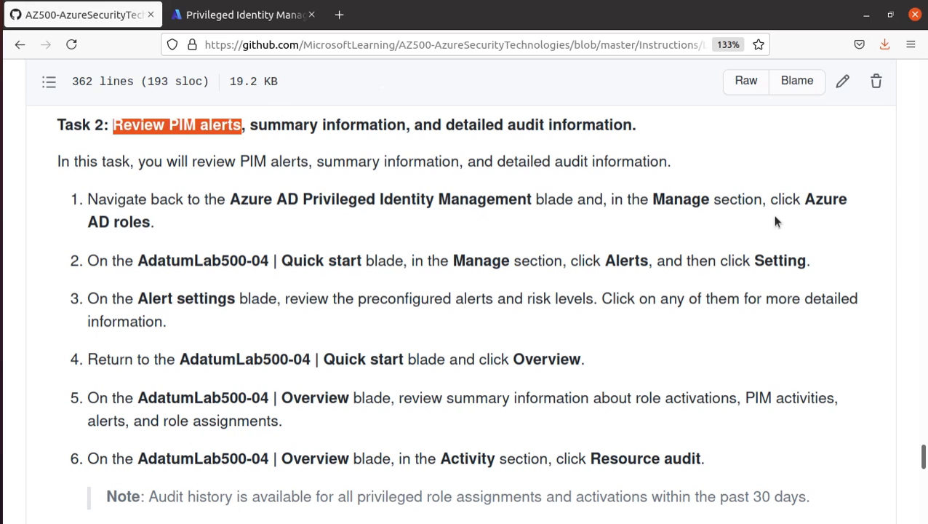
left_click_drag(805, 199, 121, 221)
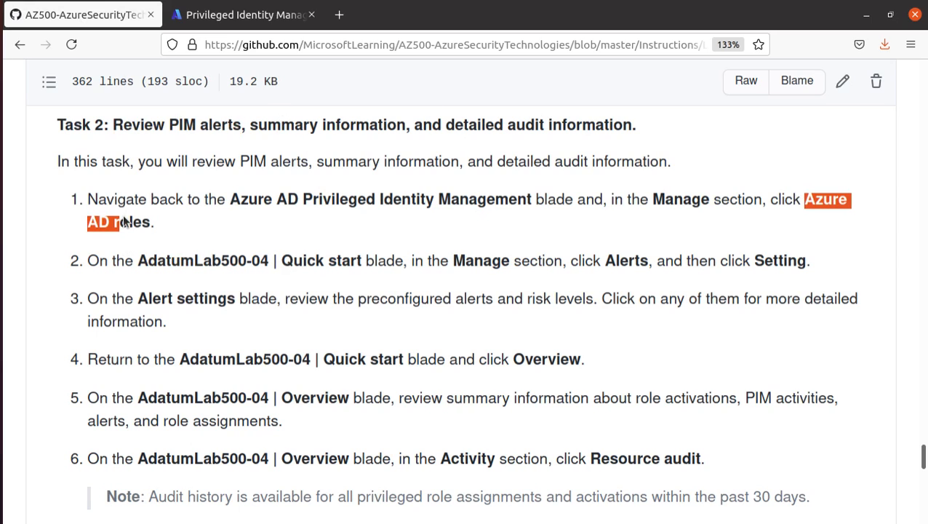
left_click(484, 254)
left_click(244, 14)
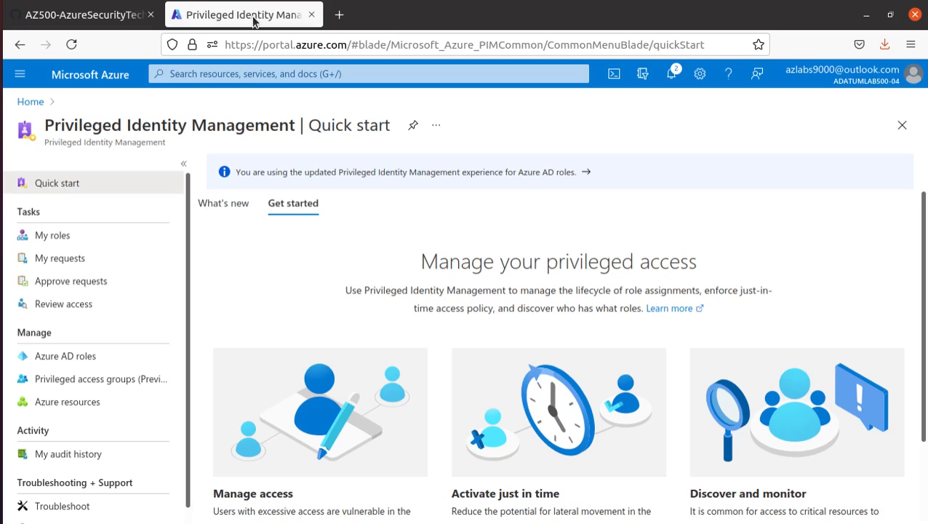
left_click(106, 363)
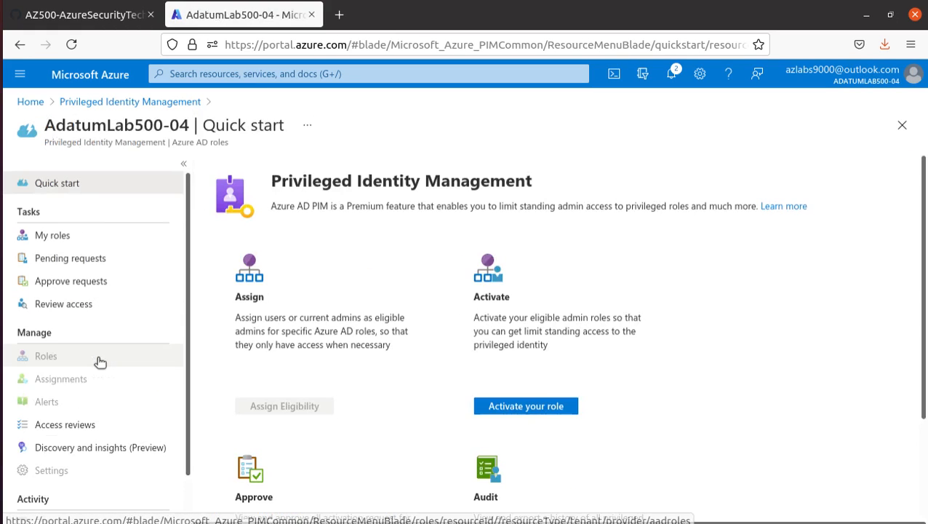
scroll(451, 340, "down", 1)
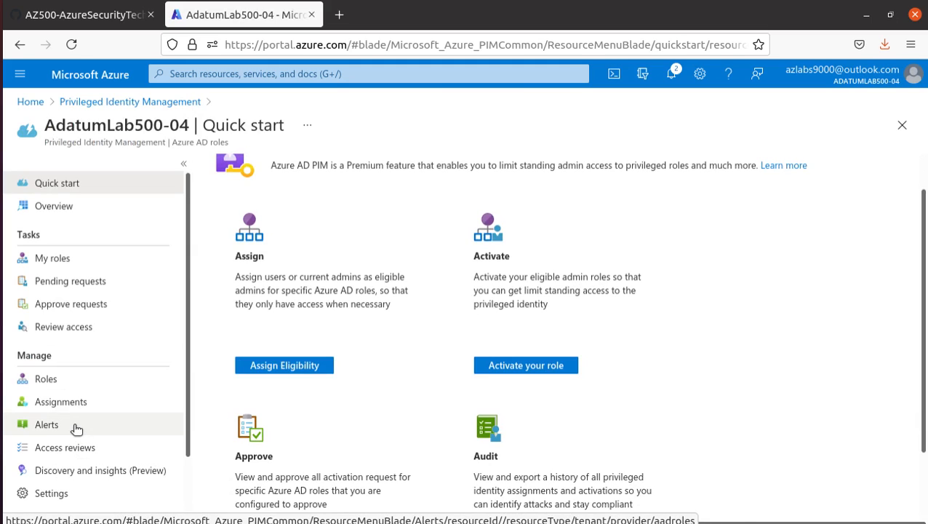
left_click(76, 426)
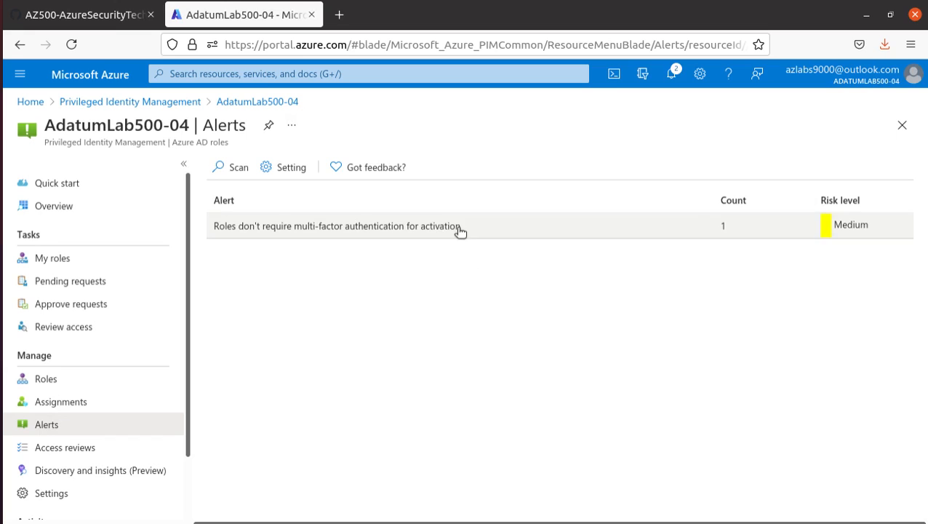
- Read the lab's Alert settings instruction and open the details of the alert about roles not requiring multi-factor authentication for activation
left_click(87, 15)
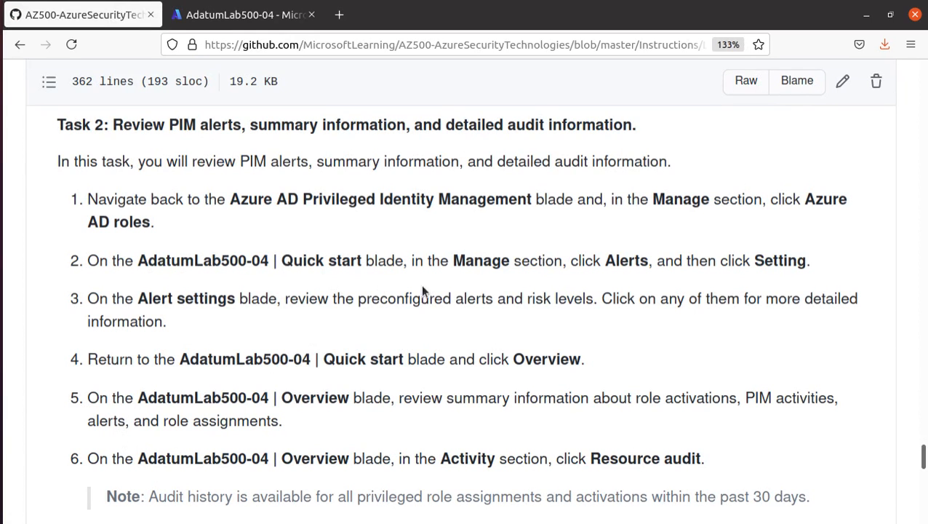
left_click_drag(138, 299, 657, 318)
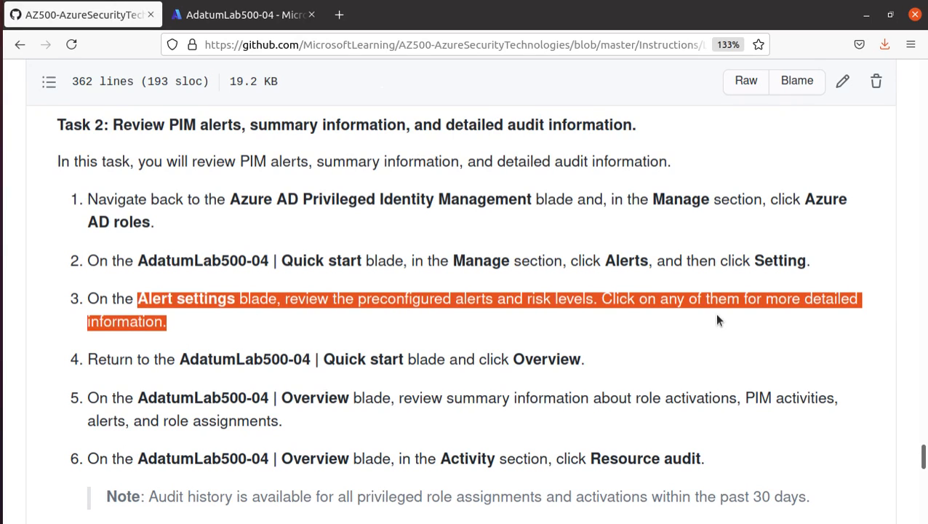
scroll(671, 354, "down", 3)
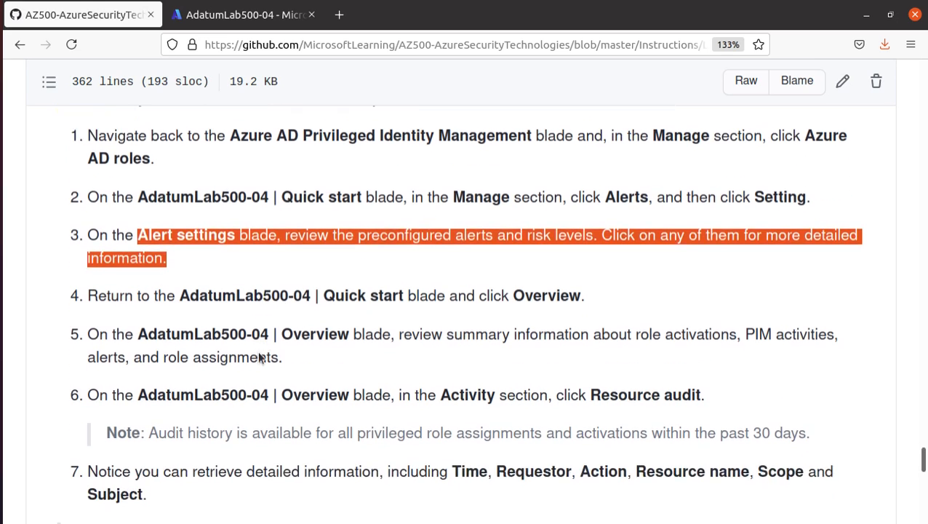
scroll(257, 352, "down", 3)
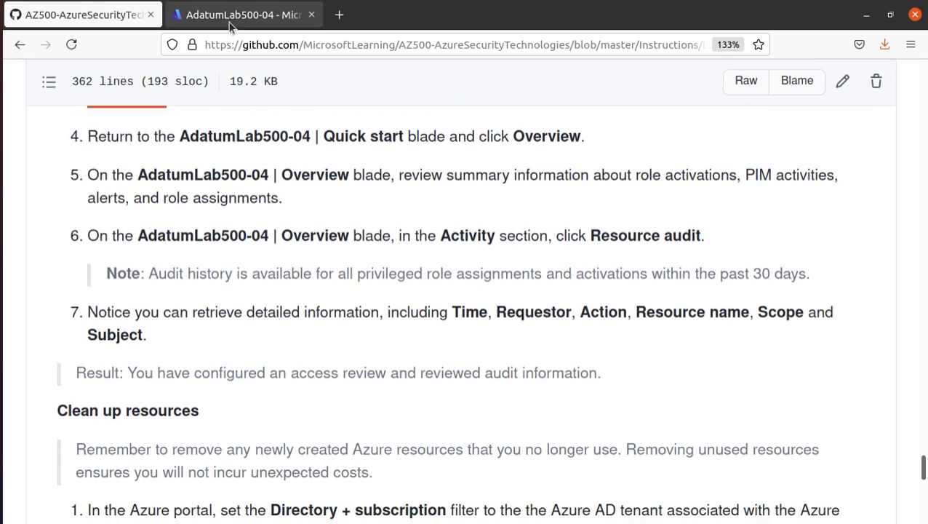
left_click(230, 22)
left_click(466, 230)
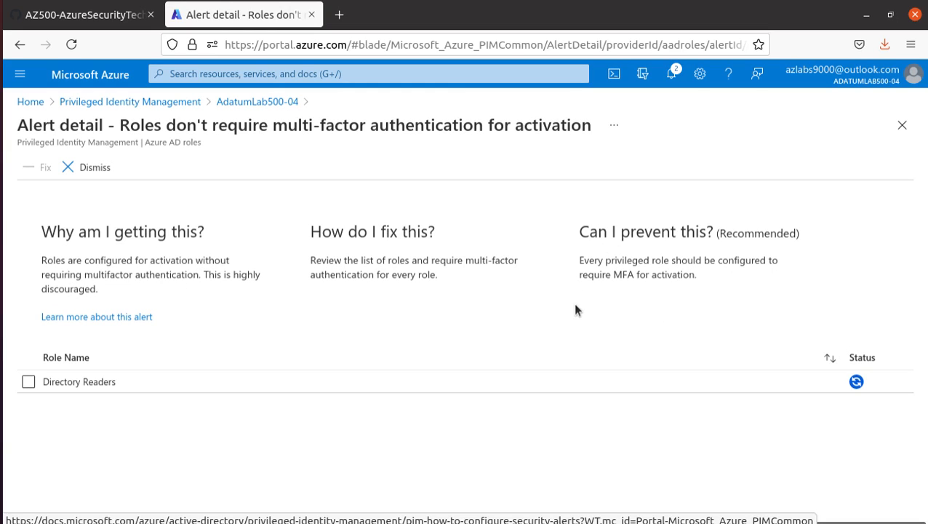
- Bring up the fix confirmation for the alert's Directory Readers role and decline it
left_click(30, 381)
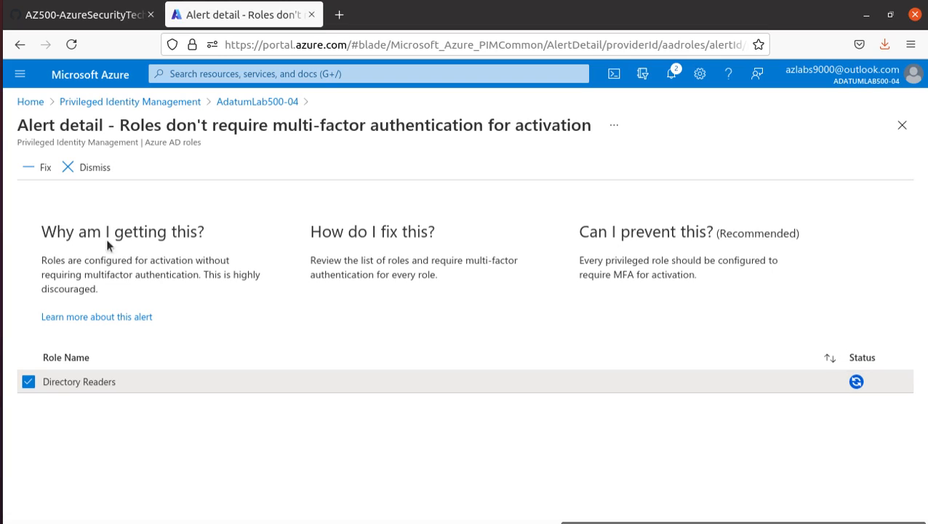
left_click(40, 179)
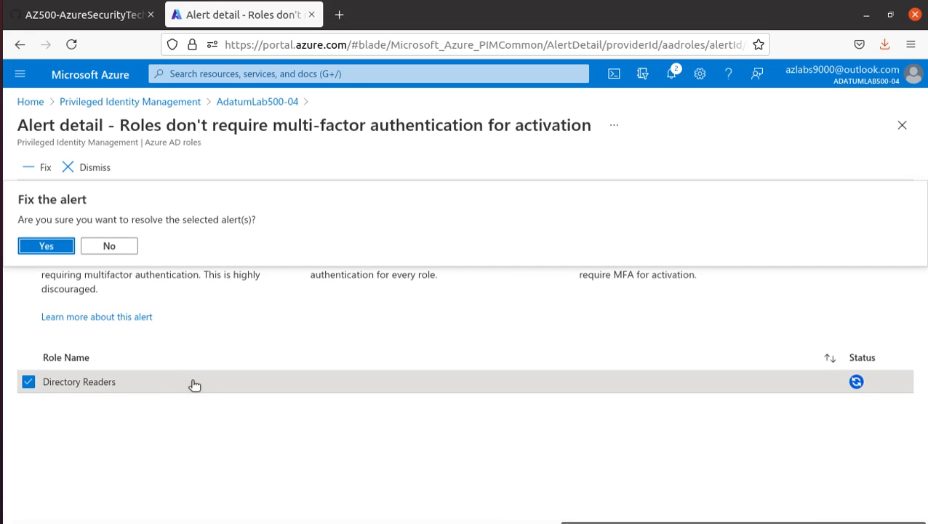
left_click(111, 247)
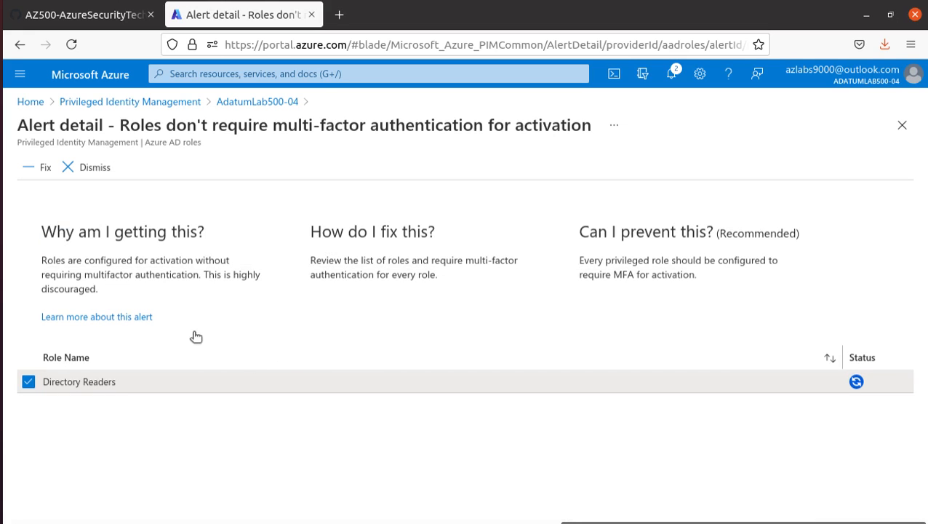
- Read the lab's steps on the Overview summary of role activations, PIM activities, alerts and role assignments, and return to AdatumLab500-04's Alerts
left_click(106, 15)
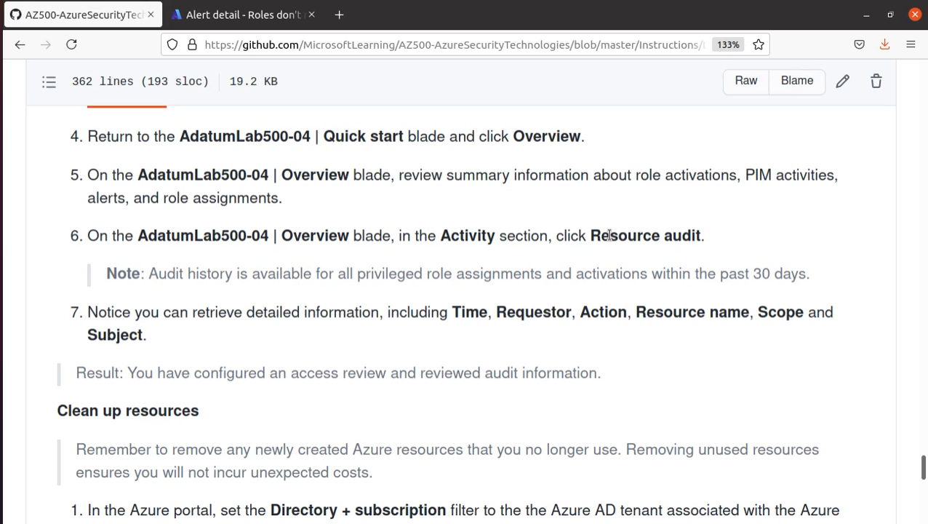
scroll(231, 191, "up", 1)
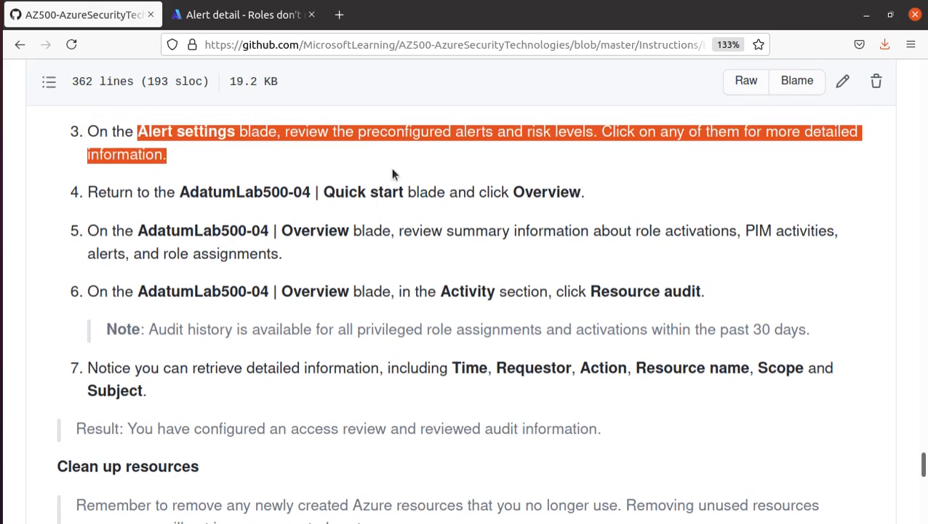
scroll(390, 173, "up", 1)
left_click(208, 18)
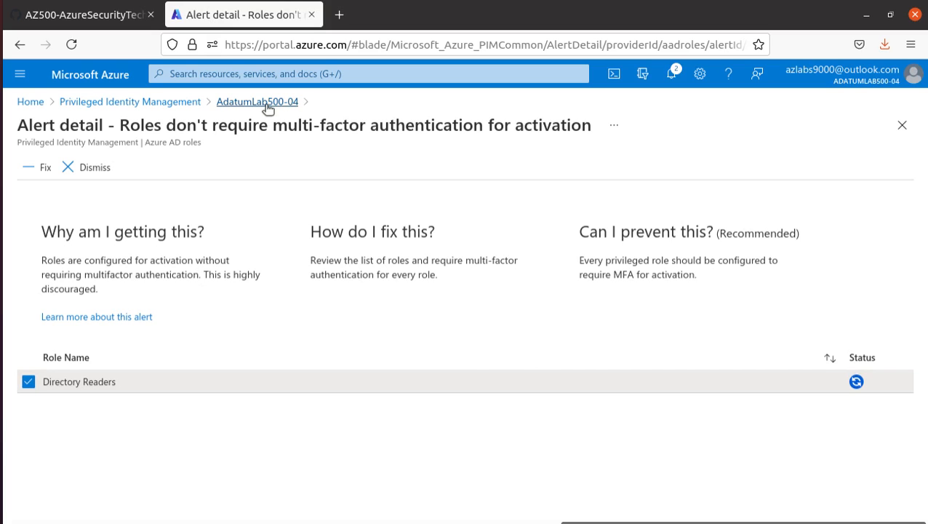
left_click(71, 16)
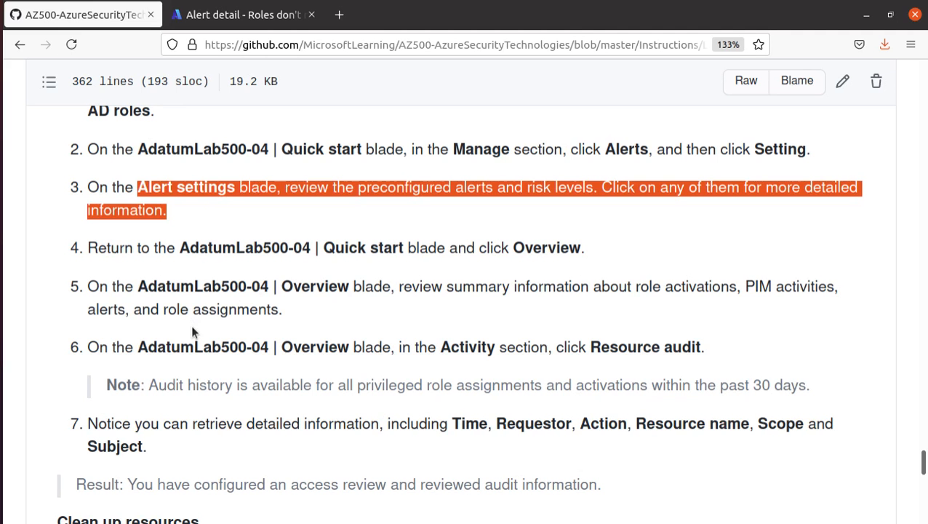
left_click(460, 259)
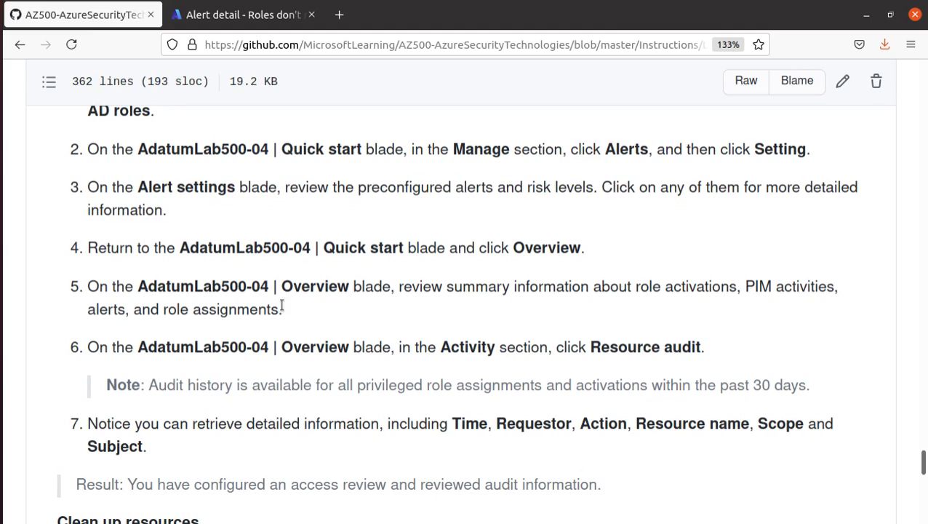
left_click_drag(741, 288, 857, 301)
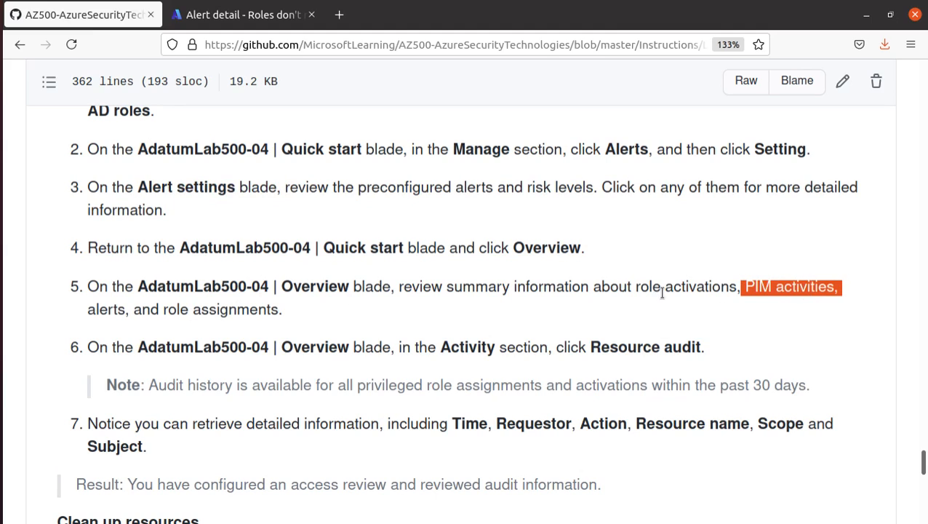
left_click_drag(639, 287, 846, 307)
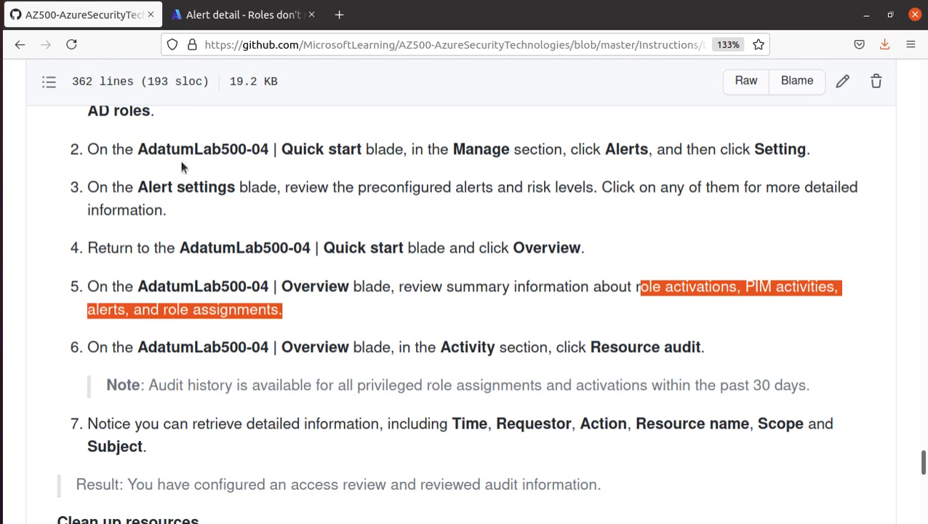
key("ctrl+Tab")
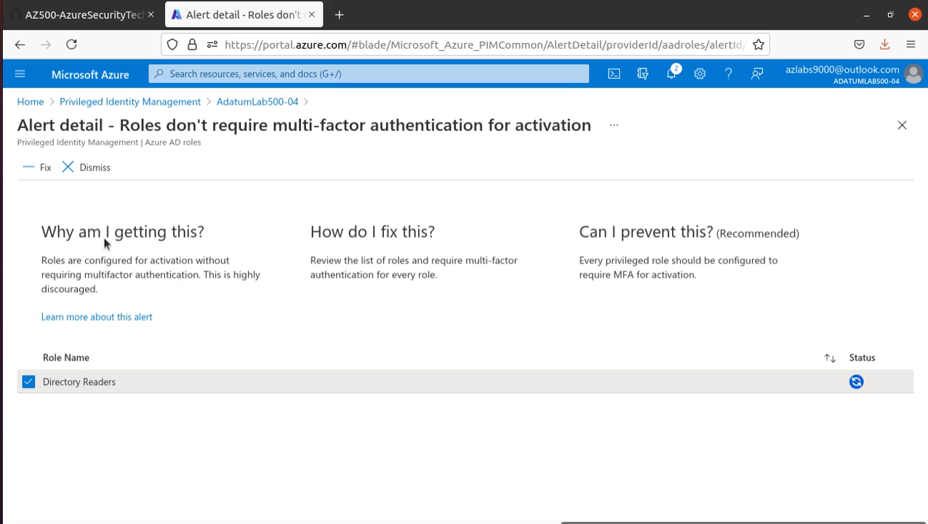
left_click(255, 106)
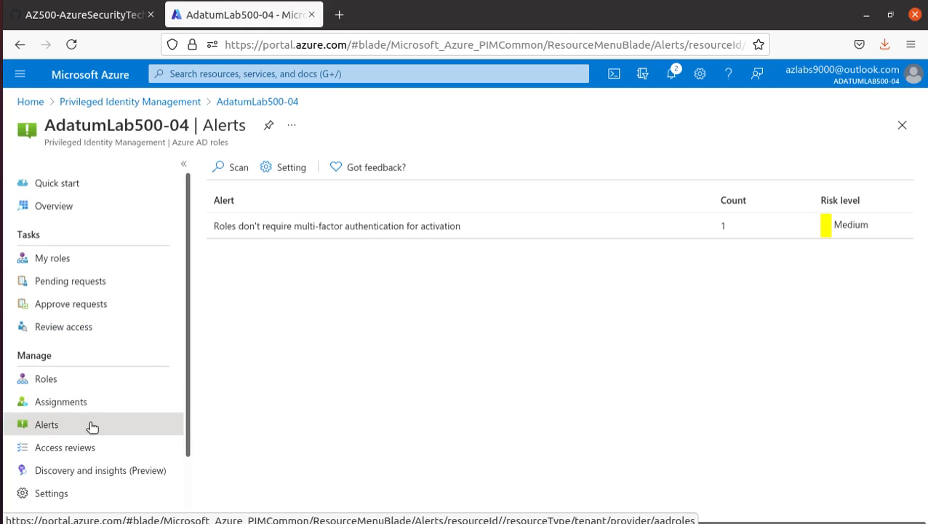
- Examine the discovered assignments in AdatumLab500-04's Discovery and insights (Preview), and open the role Settings list
scroll(85, 425, "down", 2)
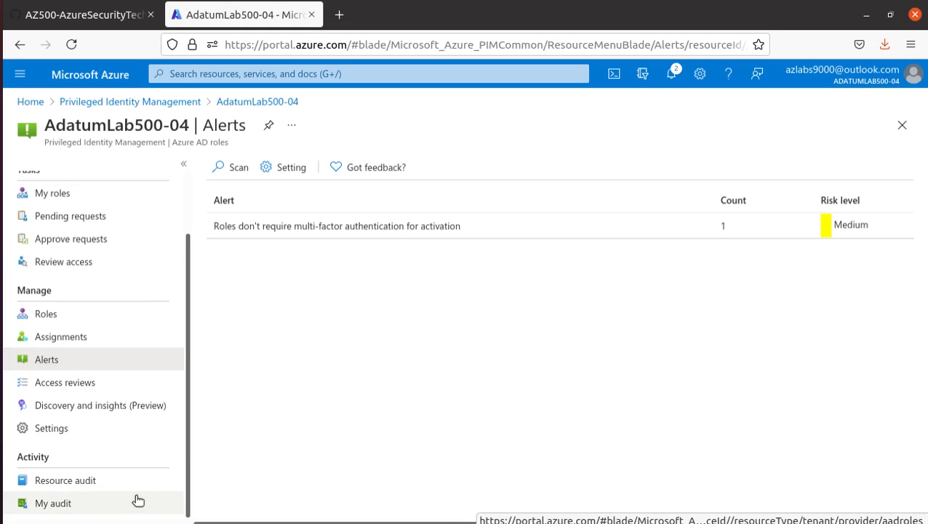
left_click(145, 405)
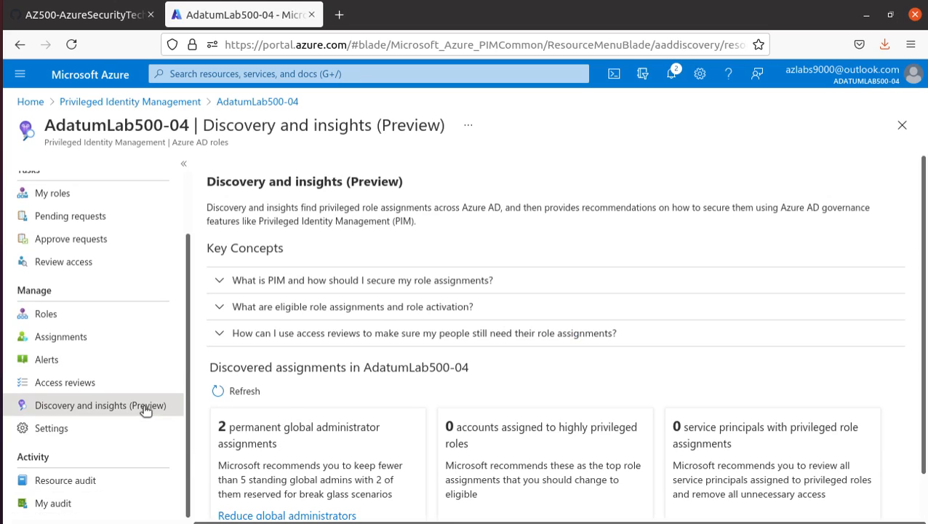
scroll(367, 389, "down", 1)
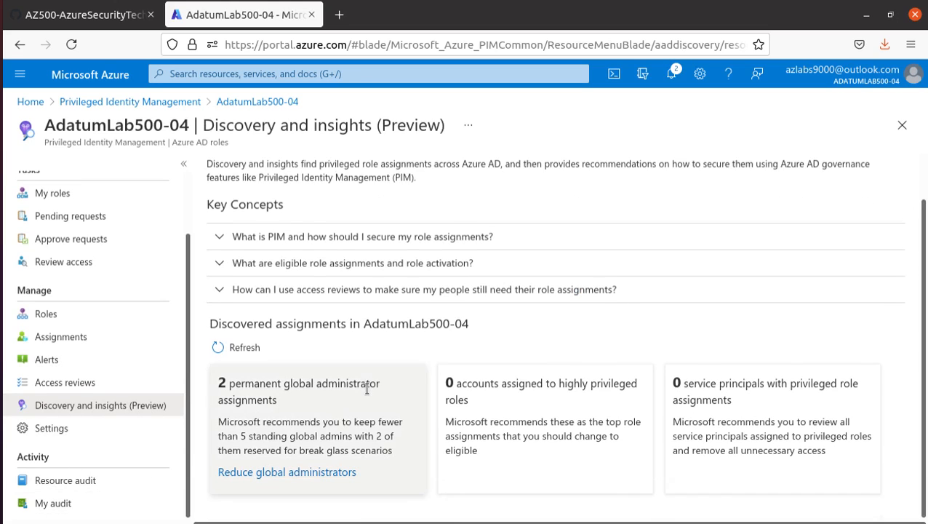
scroll(370, 383, "up", 1)
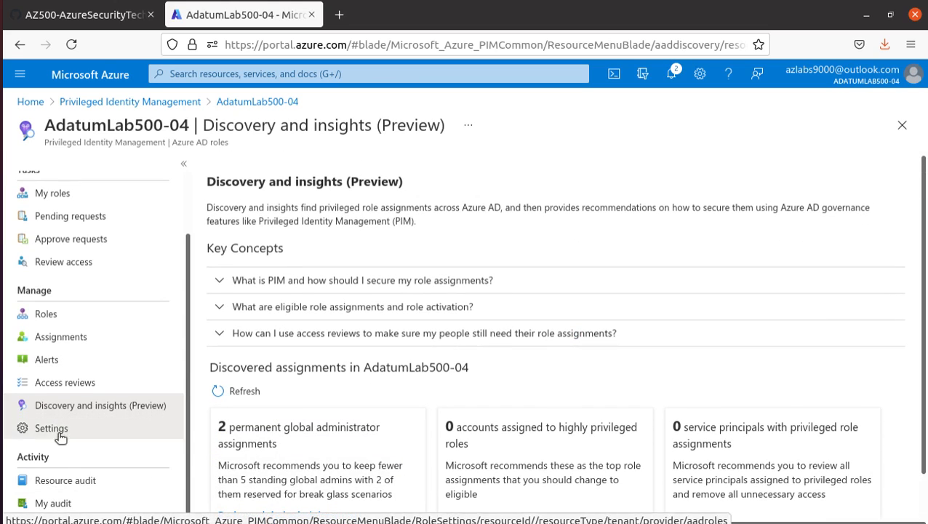
left_click(58, 430)
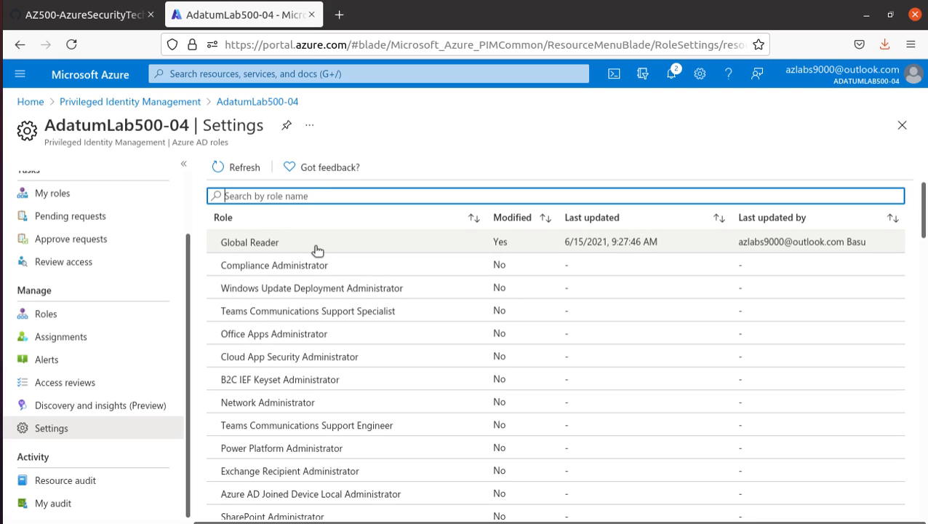
- Read the lab's Resource audit instruction in the Activity section and open AdatumLab500-04's Resource audit
left_click(85, 17)
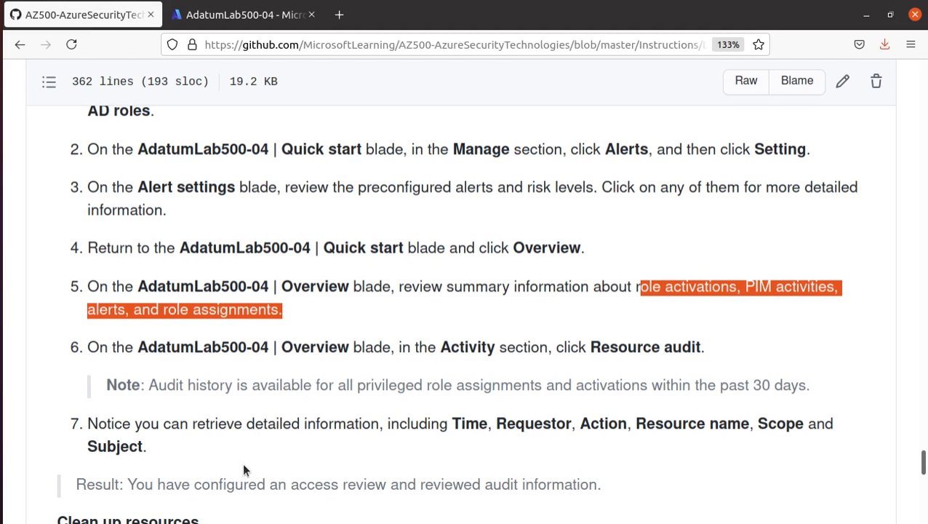
scroll(244, 470, "down", 1)
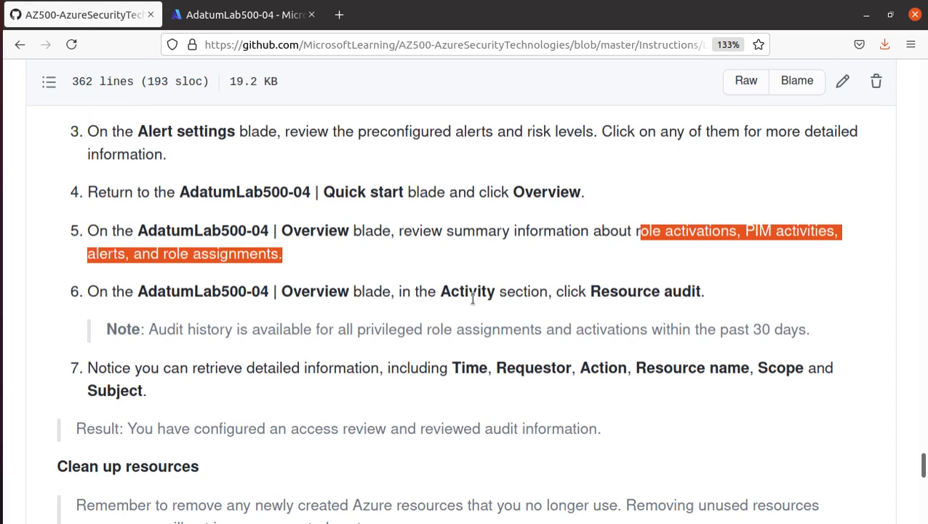
left_click_drag(437, 291, 703, 291)
left_click(183, 15)
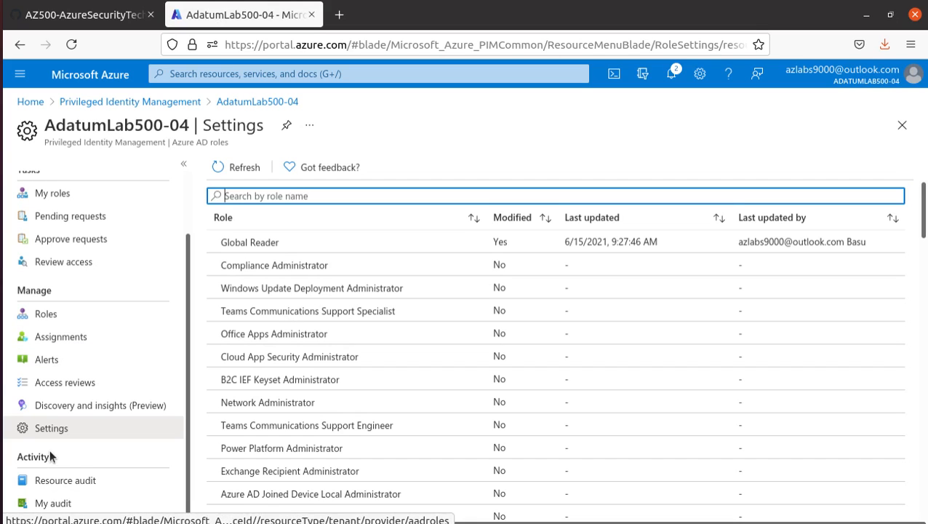
left_click(94, 480)
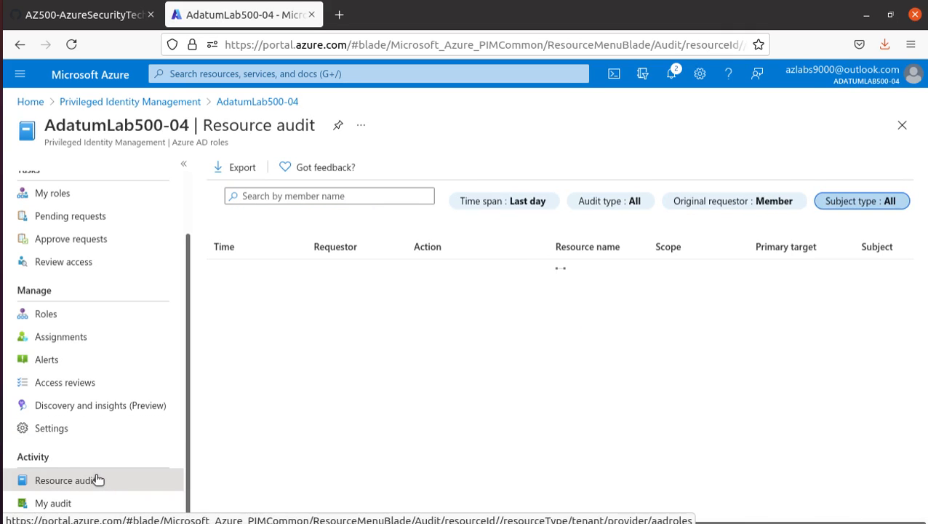
- Examine the resource audit entries, widening the Action text enough to read the full description of each activity
scroll(593, 396, "down", 3)
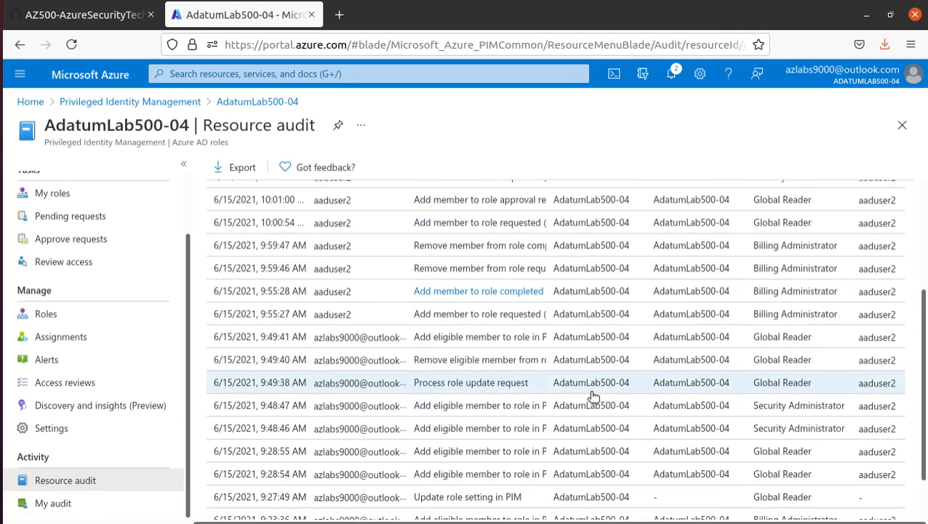
scroll(593, 397, "down", 1)
scroll(591, 385, "up", 5)
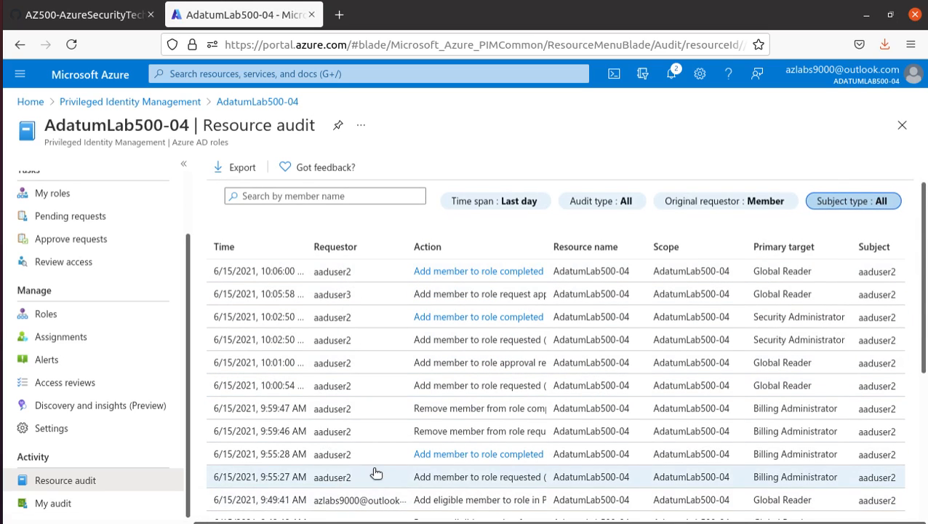
scroll(376, 474, "down", 5)
scroll(377, 472, "up", 5)
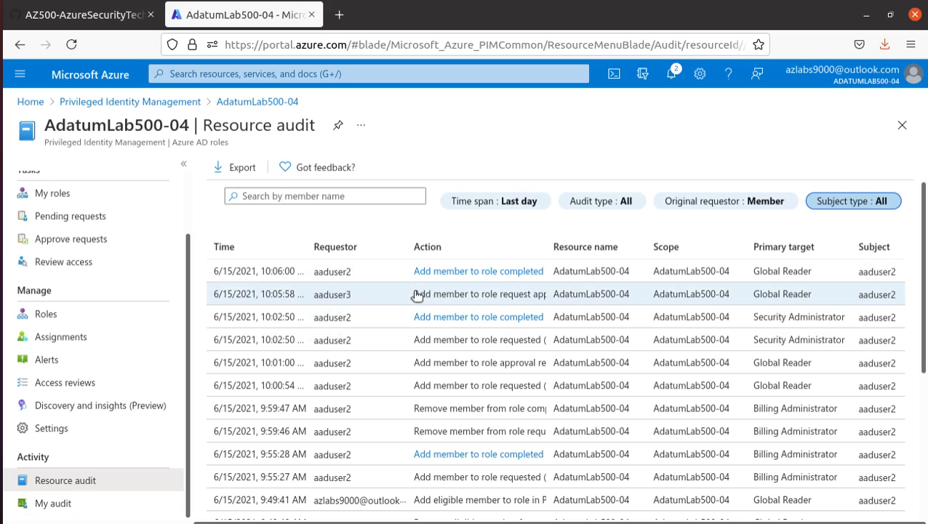
left_click_drag(416, 294, 543, 293)
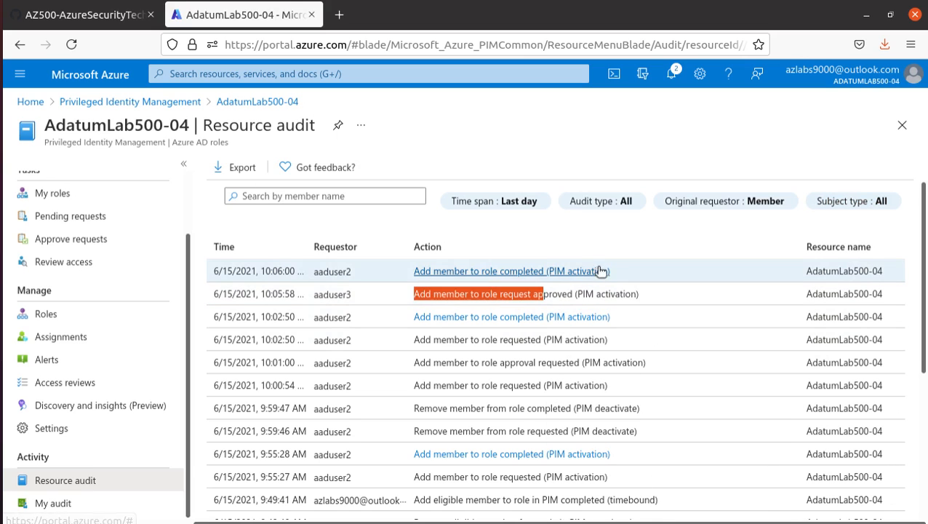
scroll(618, 379, "down", 3)
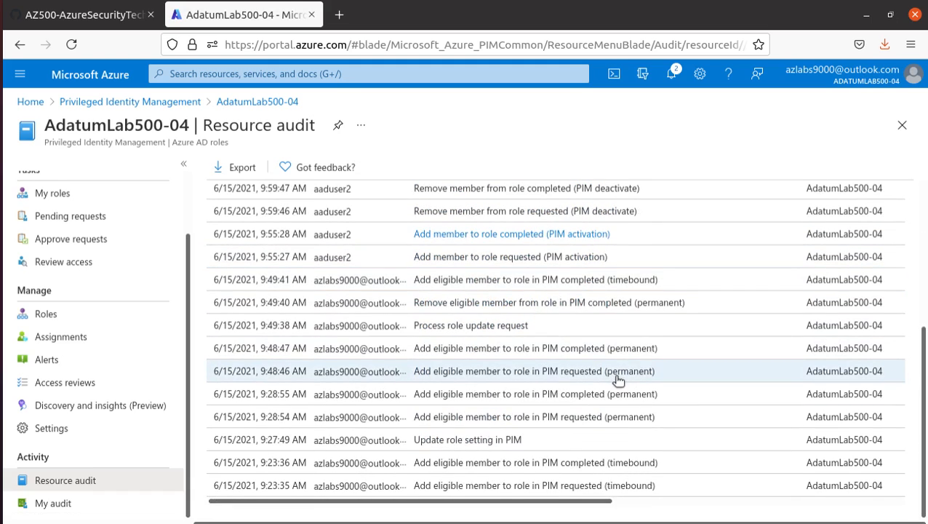
scroll(617, 380, "up", 3)
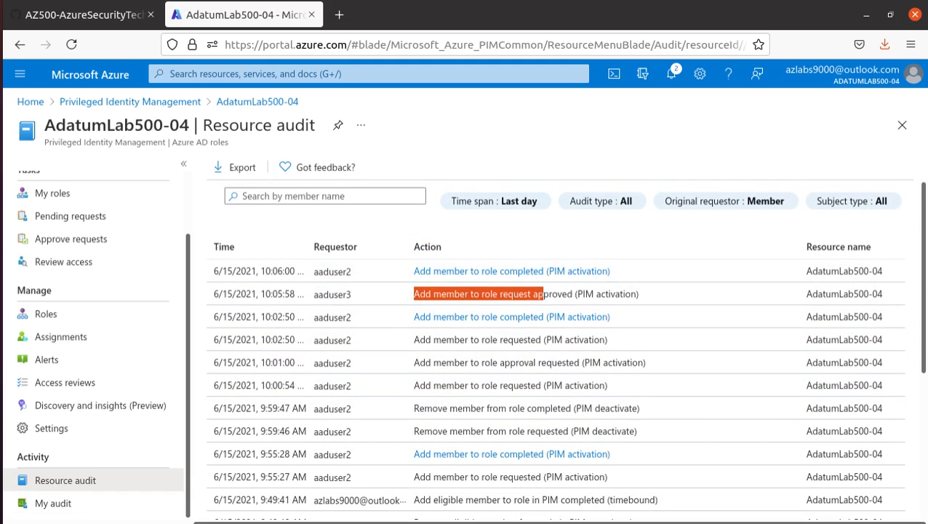
- Read the lab's step on retrievable audit details and its Clean up resources section, and return to the Resource audit
left_click(105, 16)
scroll(177, 376, "down", 3)
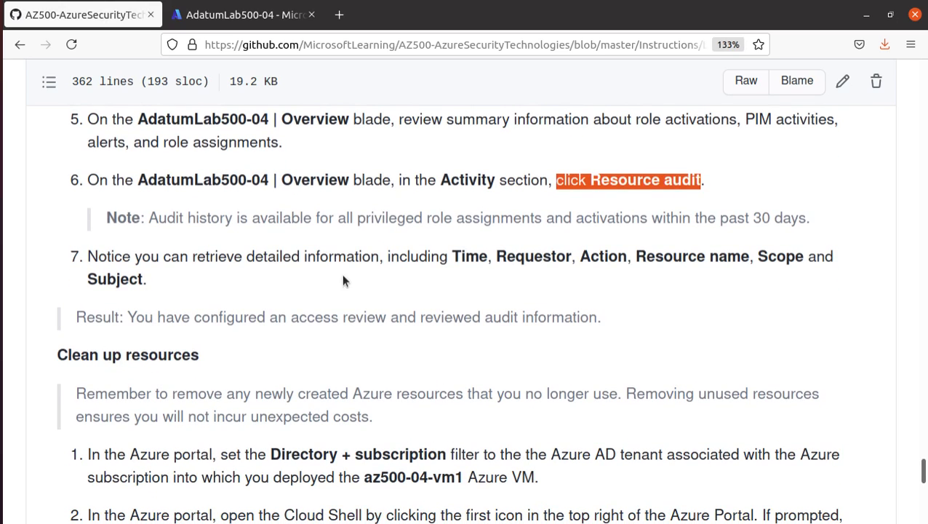
left_click_drag(455, 256, 808, 274)
scroll(255, 345, "down", 5)
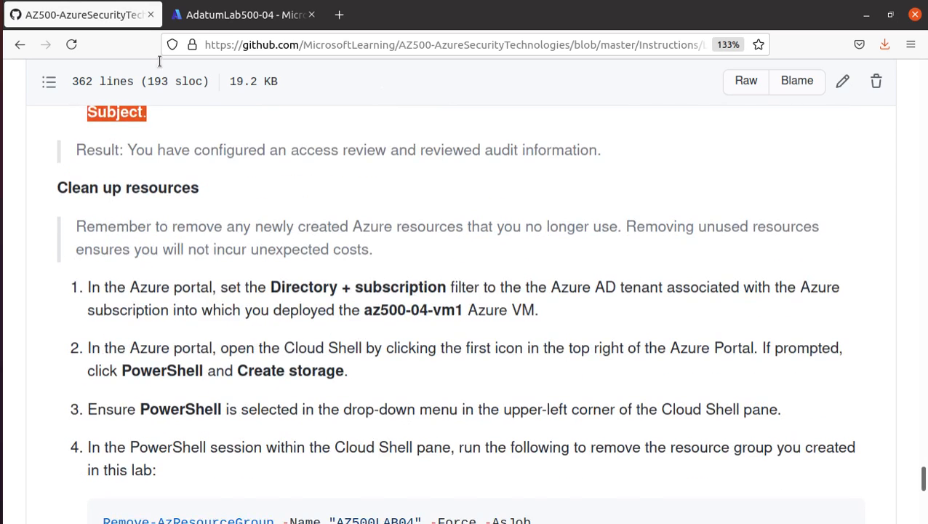
left_click(240, 14)
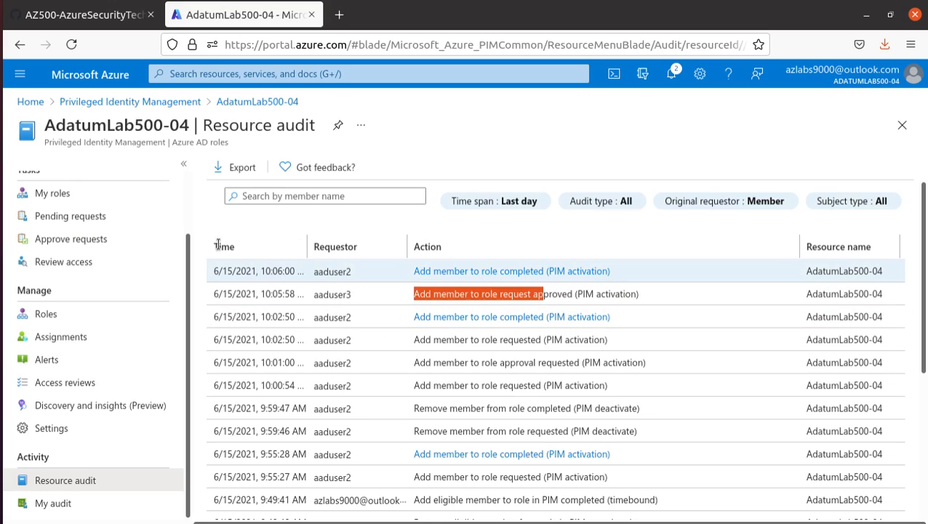
- Review the audit's Time, Requestor and Resource name columns against the details listed in the lab
left_click_drag(217, 246, 250, 248)
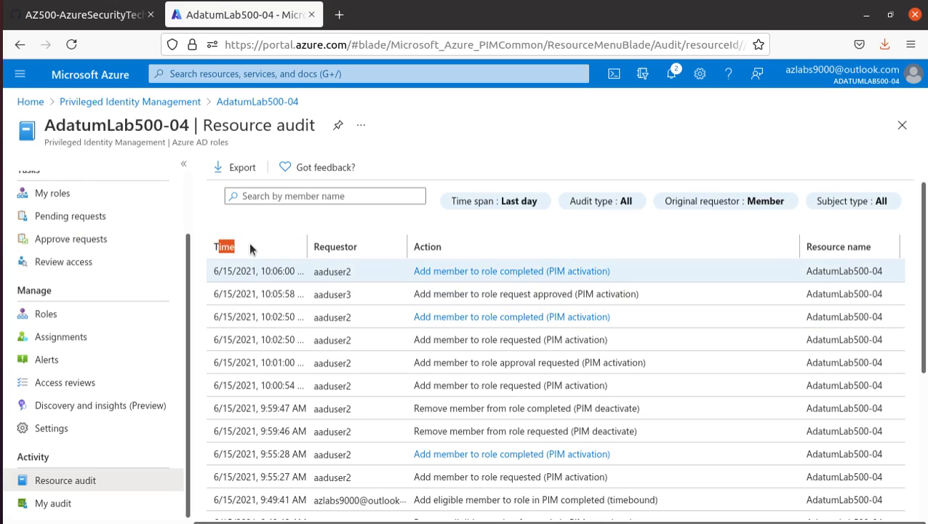
double_click(351, 246)
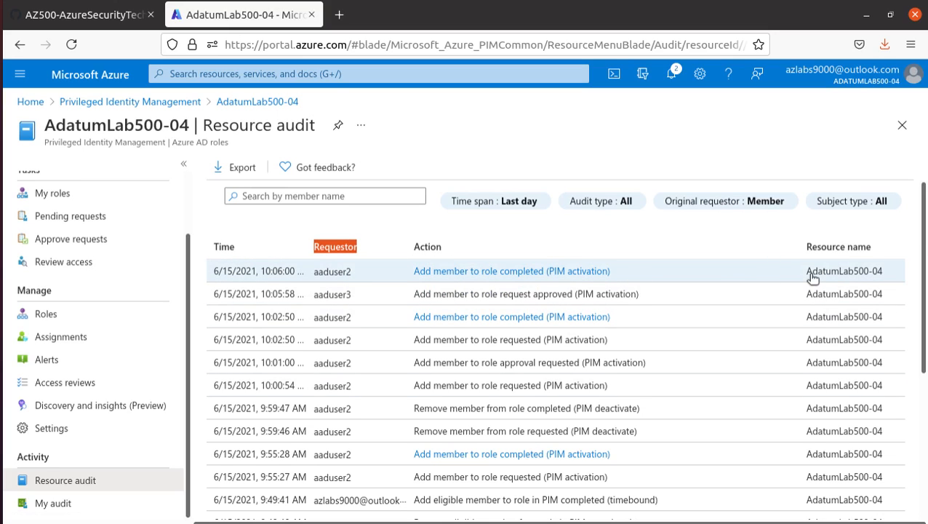
left_click_drag(805, 278, 882, 280)
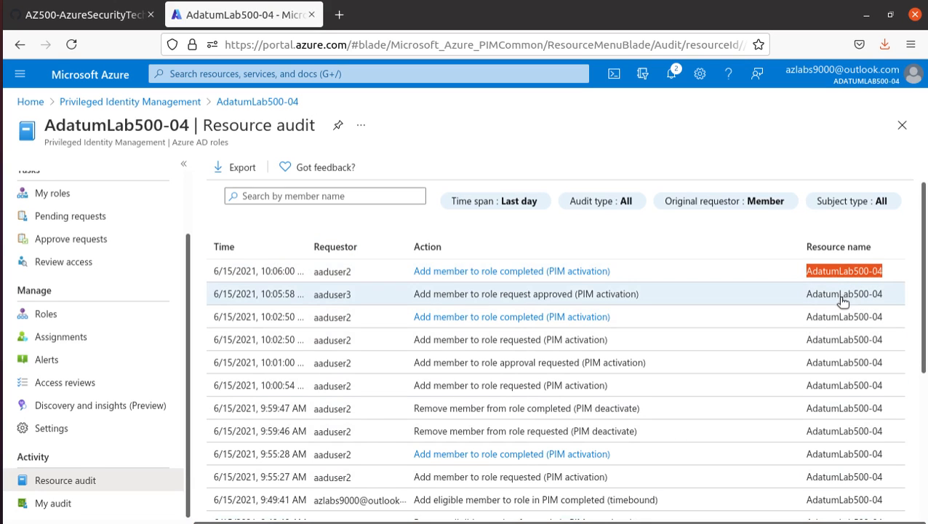
scroll(303, 304, "down", 3)
scroll(306, 307, "up", 3)
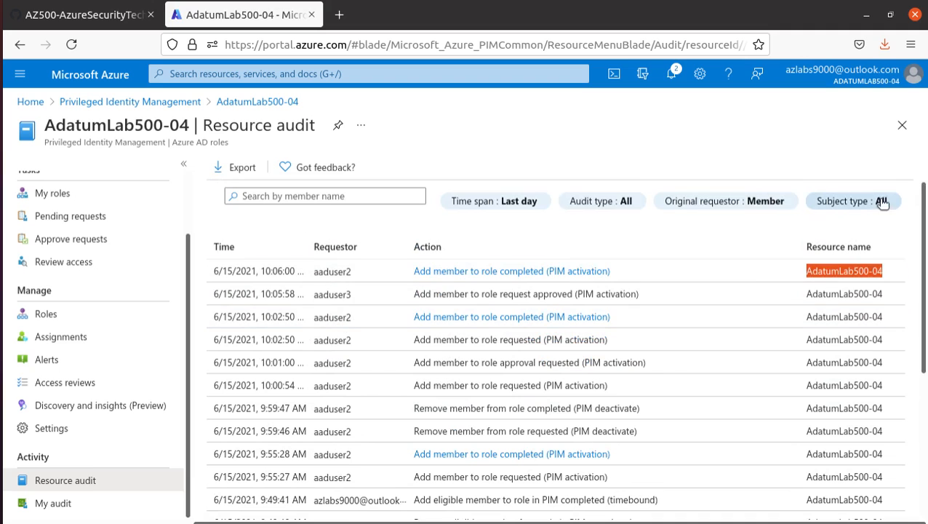
- Filter the resource audit by original requestor Me, and set the original requestor filter back to Member
left_click(763, 209)
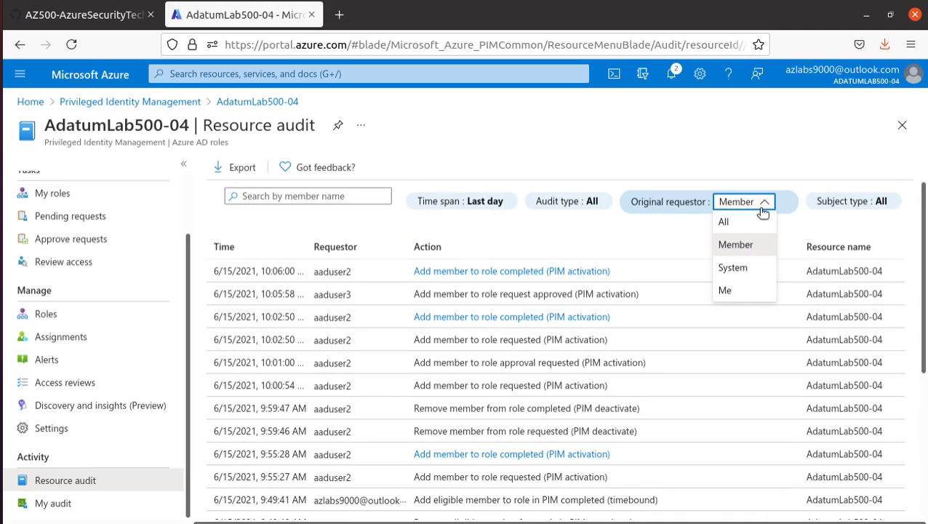
left_click(735, 290)
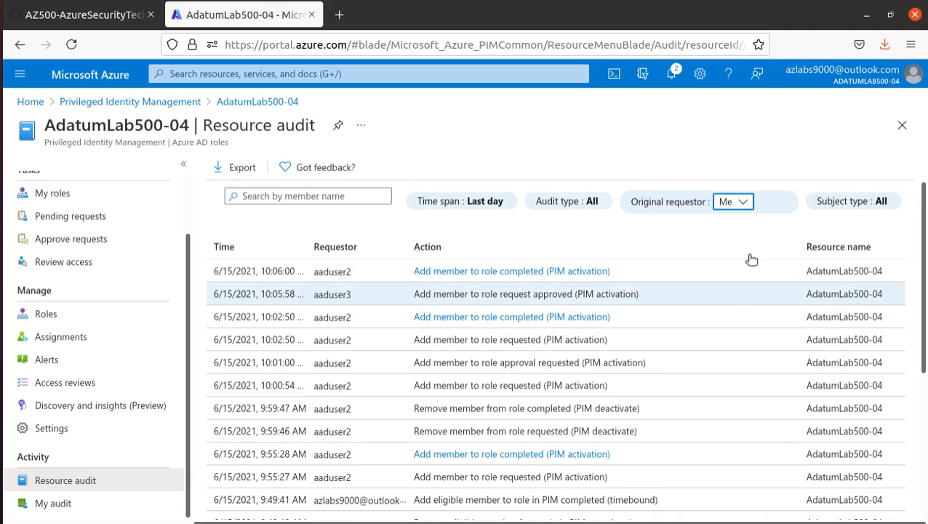
left_click(684, 246)
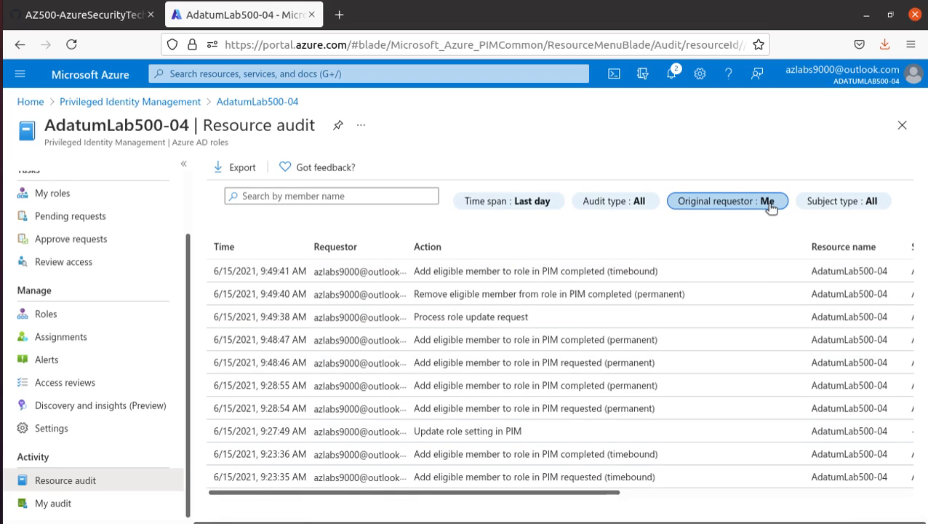
left_click(771, 207)
left_click(735, 246)
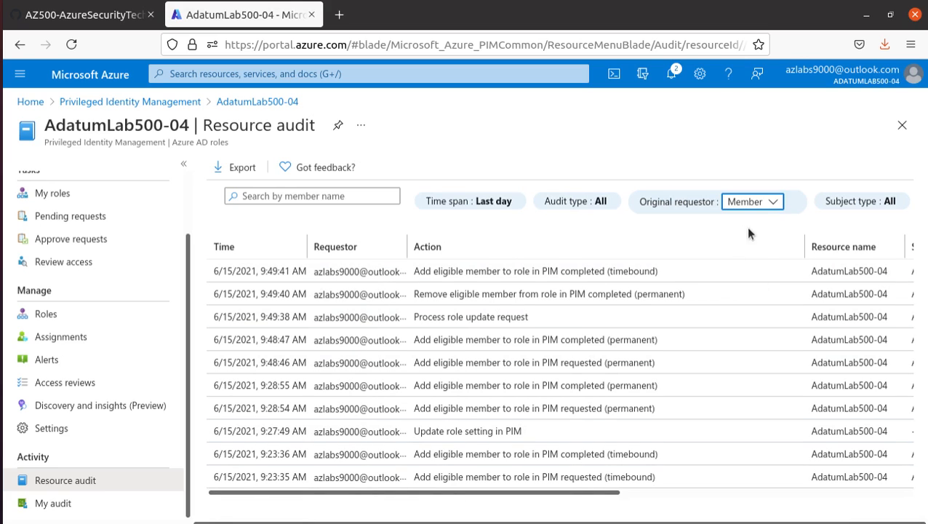
left_click(773, 203)
left_click(773, 203)
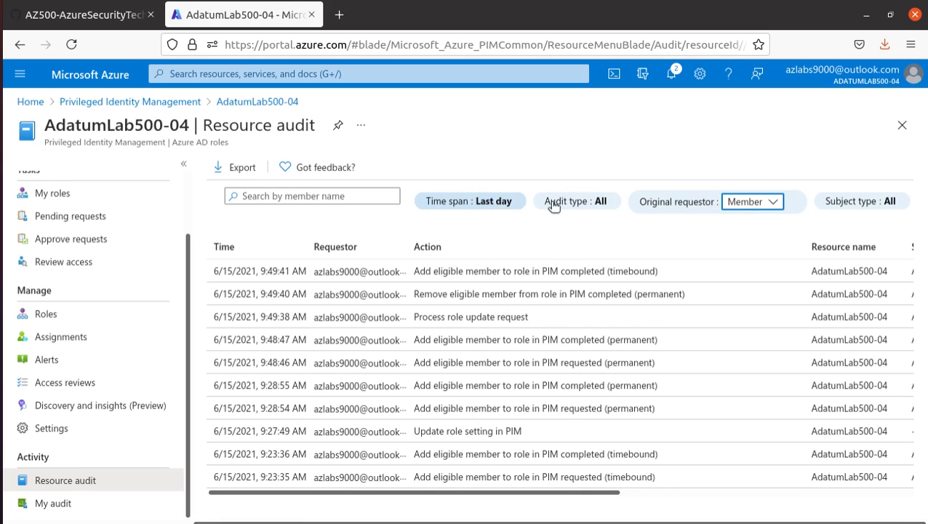
- Filter the resource audit by audit type Assigned, and change the audit type to Eligible
left_click(595, 203)
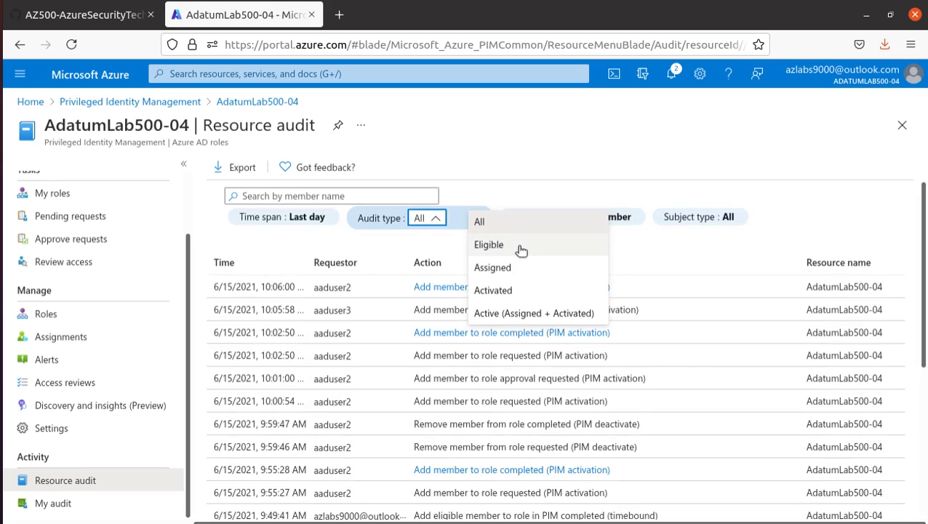
left_click(520, 267)
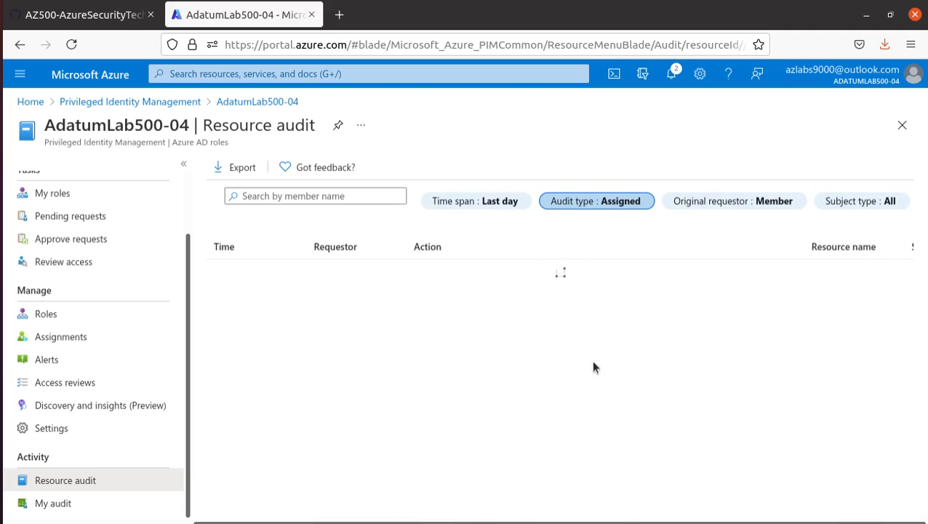
left_click(618, 206)
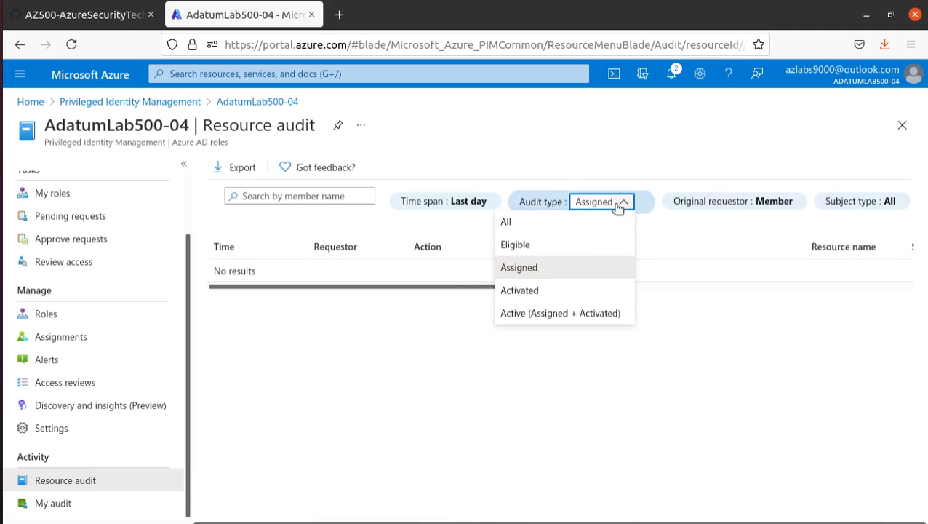
left_click(508, 247)
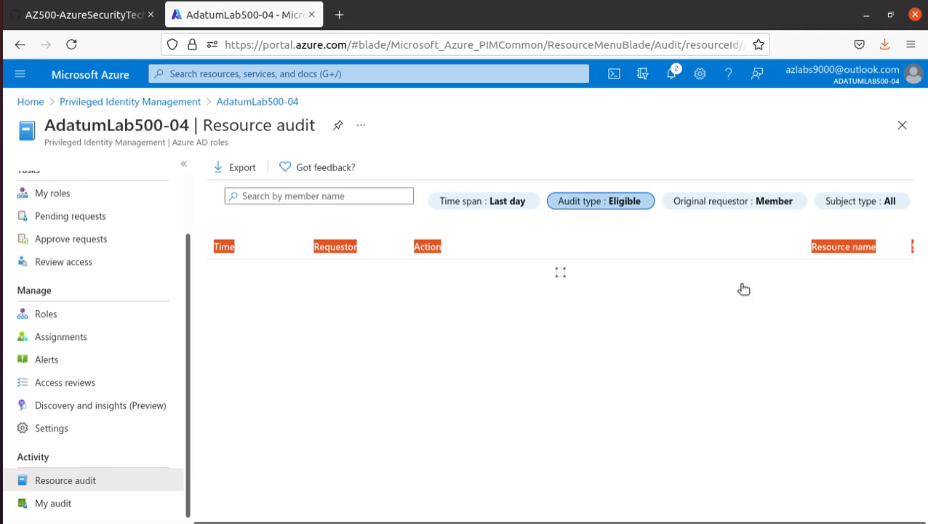
left_click(775, 208)
left_click(548, 364)
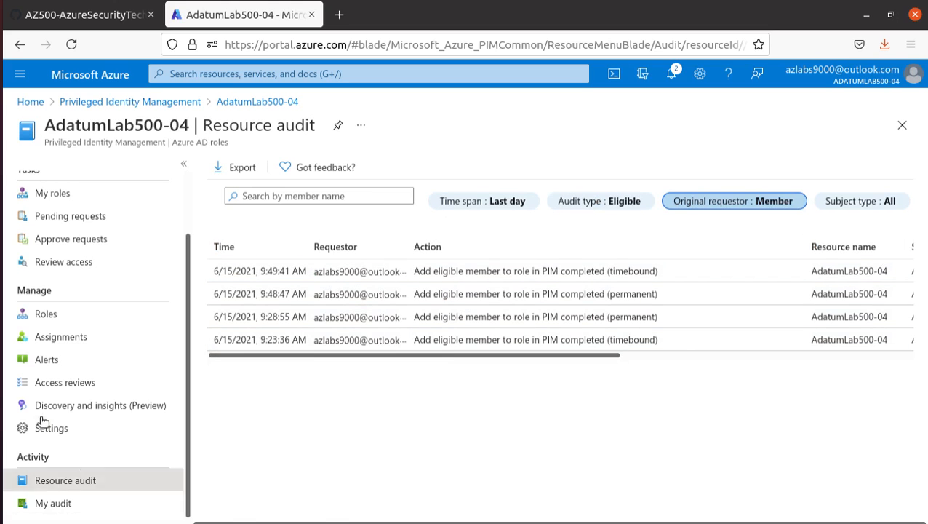
- Return to Privileged Identity Management and check the eligible, active and expired Azure AD role assignments in My roles
scroll(40, 385, "up", 2)
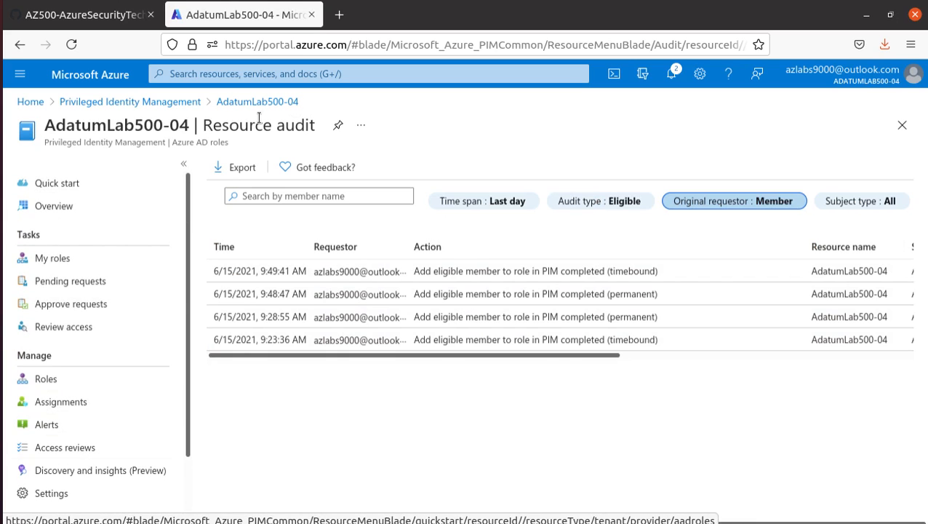
left_click(185, 102)
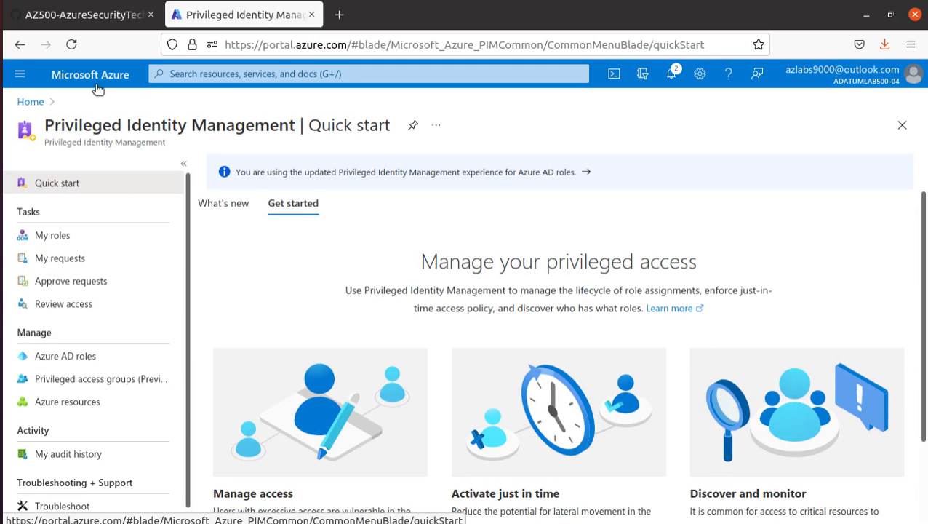
left_click(53, 236)
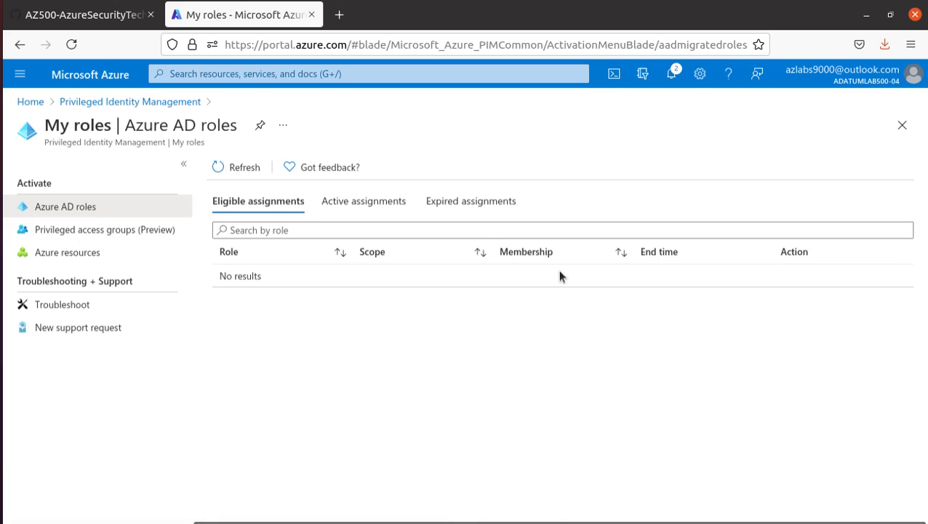
left_click(374, 207)
left_click(495, 203)
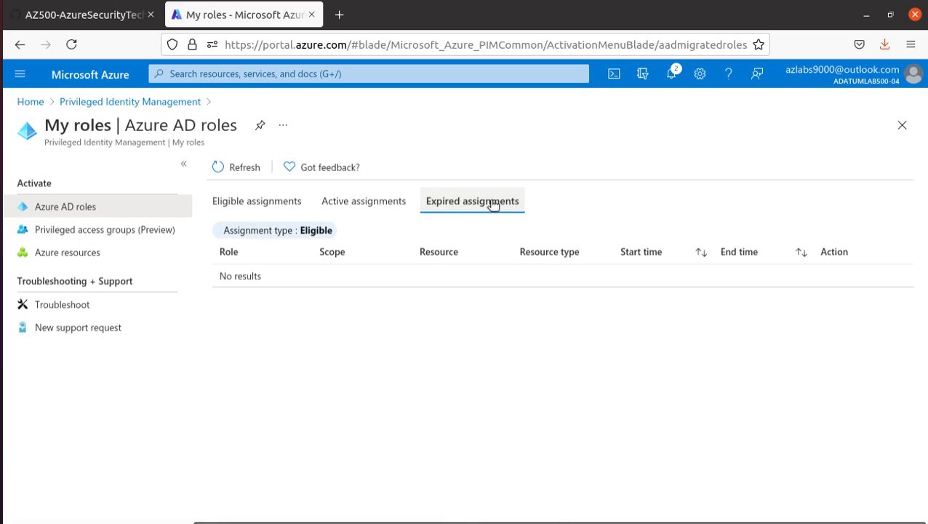
left_click(325, 207)
left_click(226, 203)
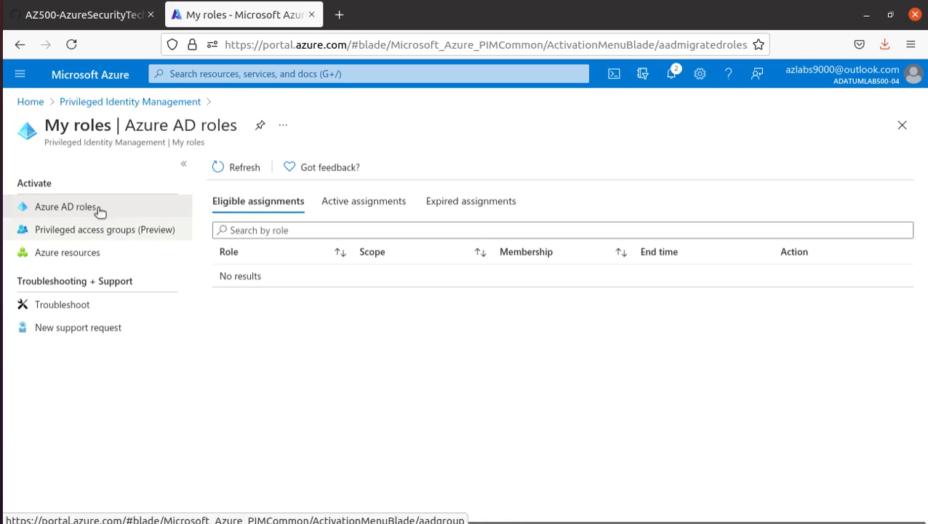
- Go back to Privileged Identity Management, open Azure AD roles, and look through AdatumLab500-04's Quick start page
left_click(94, 102)
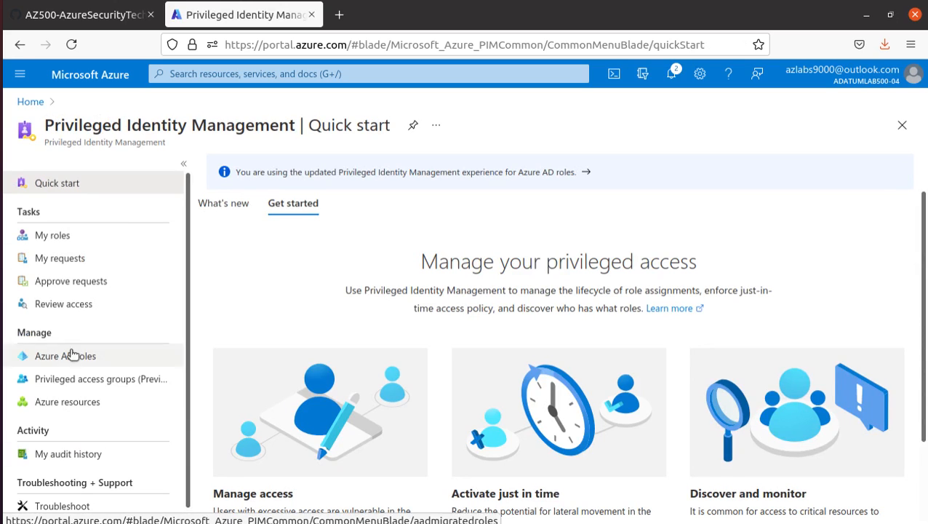
left_click(109, 359)
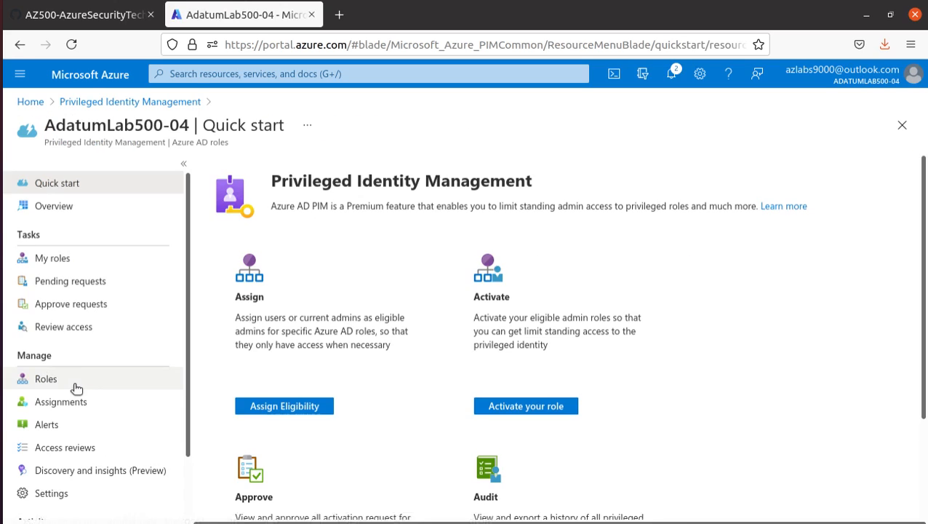
scroll(373, 292, "down", 3)
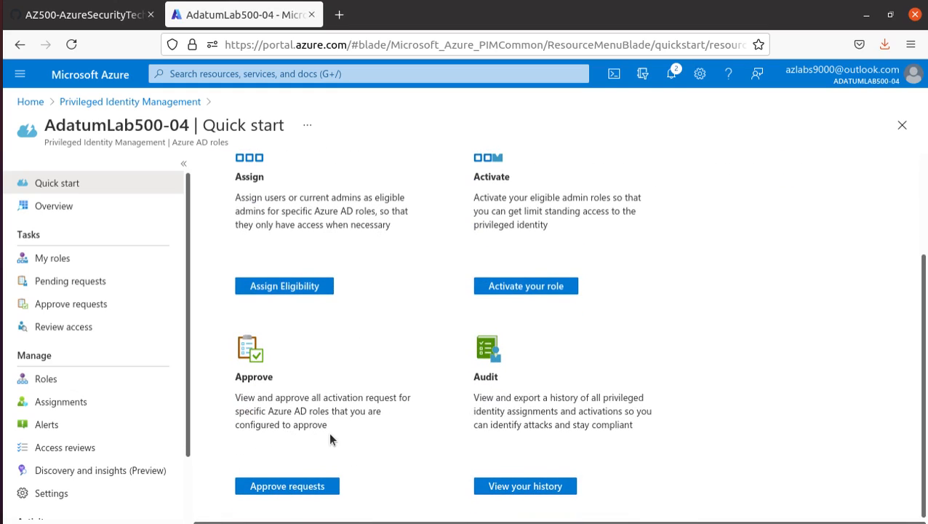
- Open AdatumLab500-04's role assignments and examine all columns of the eligible assignments, including the available actions
scroll(346, 449, "up", 3)
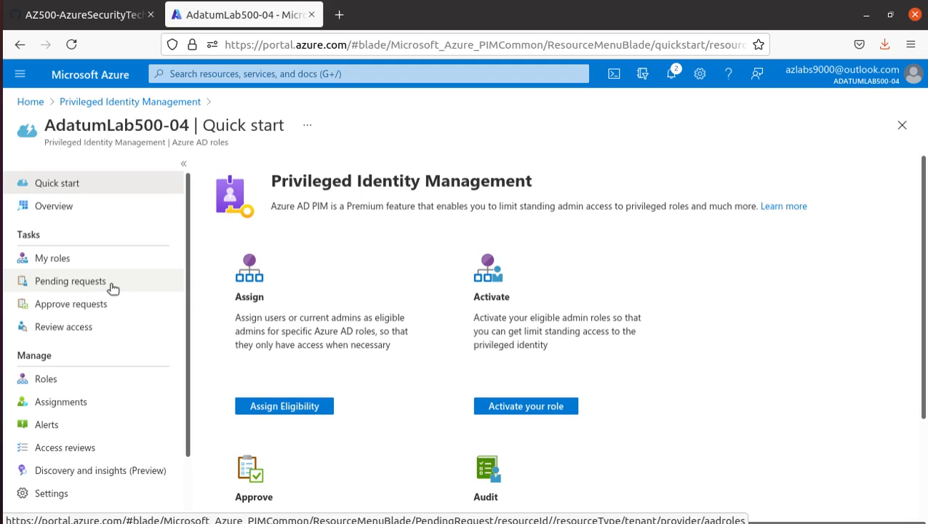
scroll(120, 294, "down", 2)
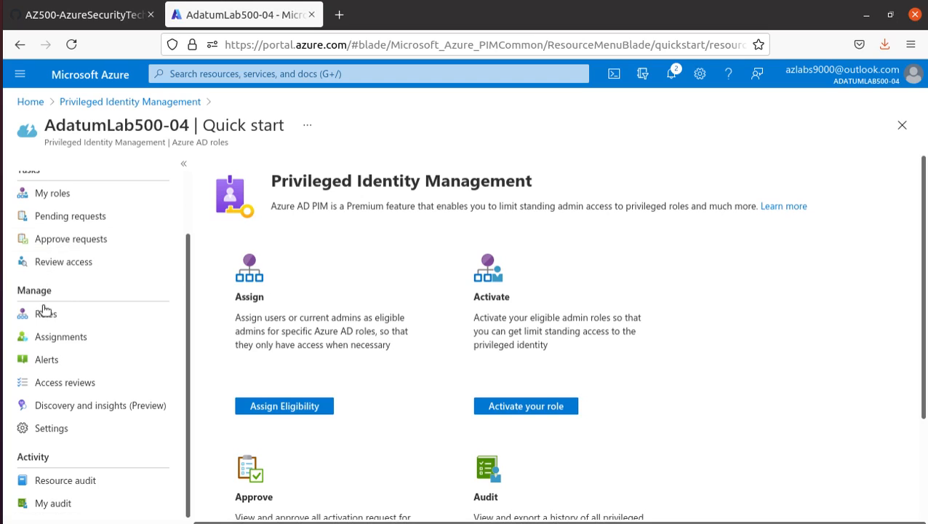
left_click(79, 339)
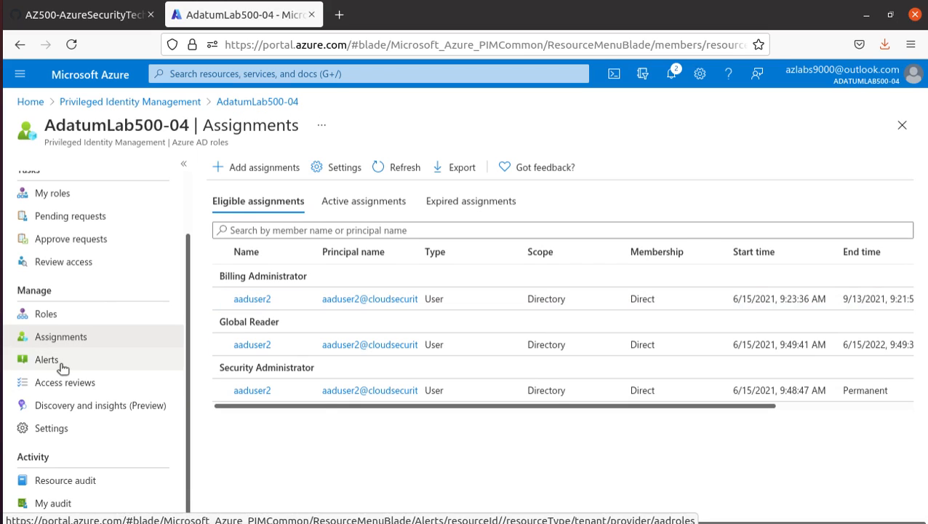
left_click_drag(335, 405, 566, 407)
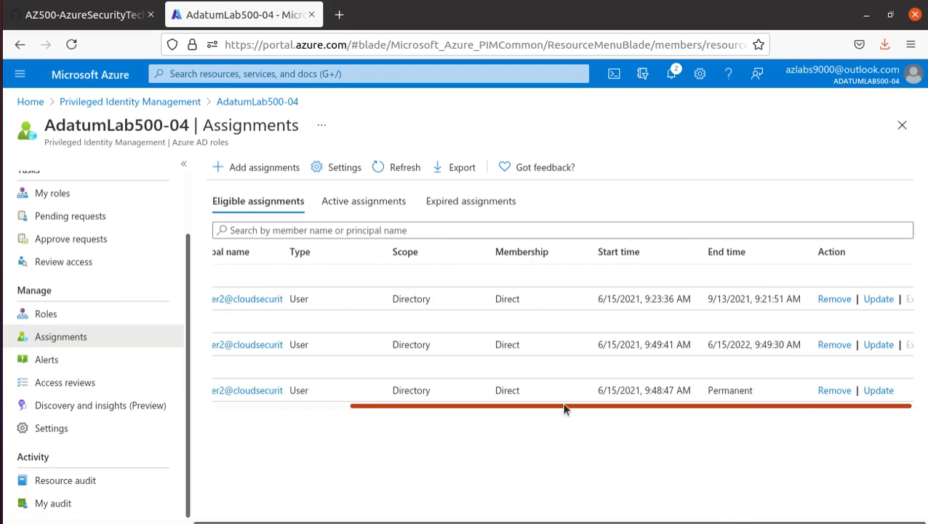
left_click_drag(626, 416, 704, 417)
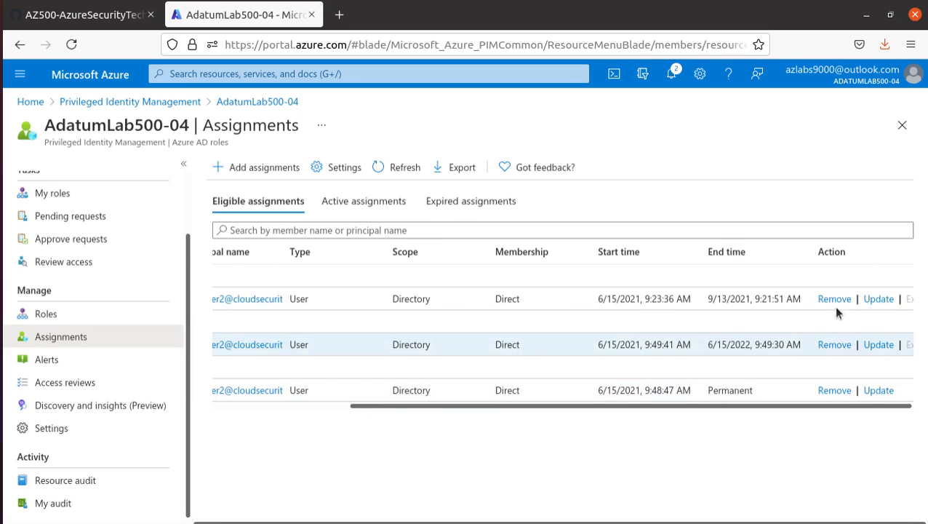
left_click_drag(547, 405, 335, 407)
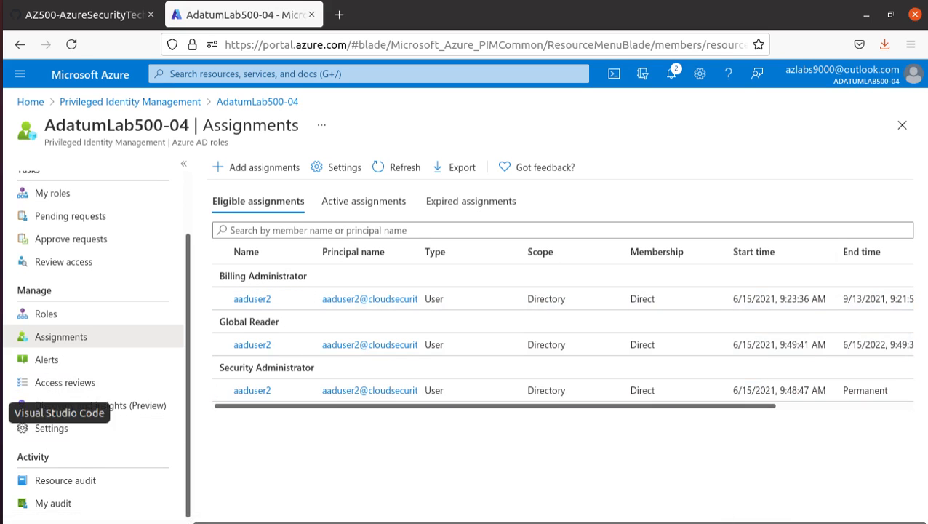
- Check AdatumLab500-04's alerts, the Global Reader entry in its access reviews, and the resource audit
left_click(87, 368)
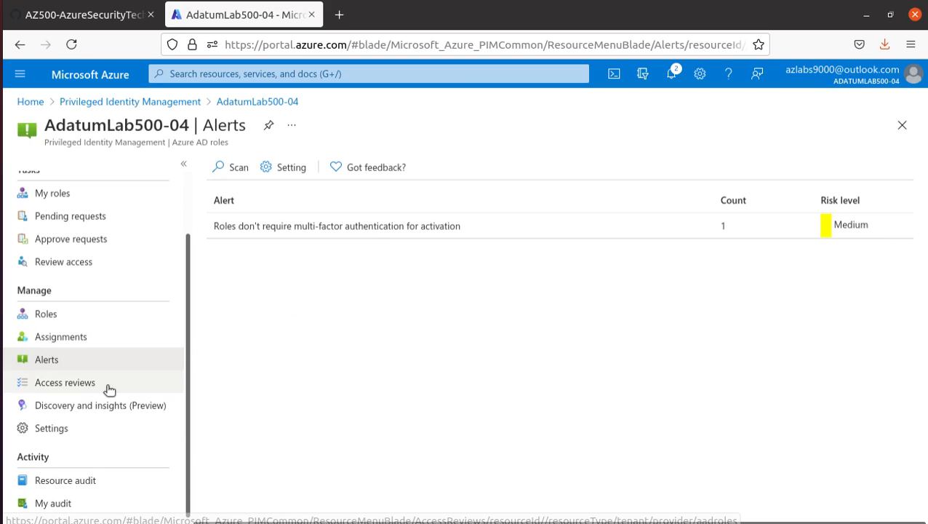
left_click(109, 387)
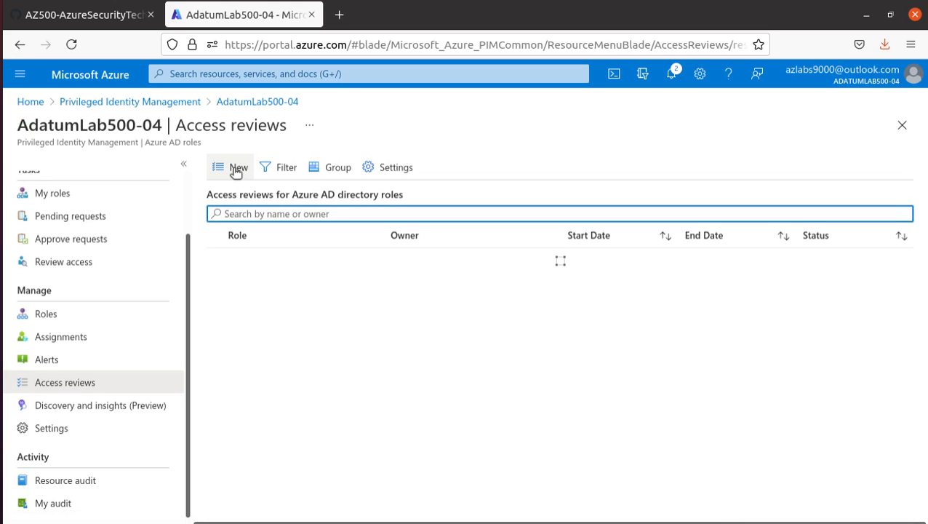
left_click_drag(218, 288, 304, 289)
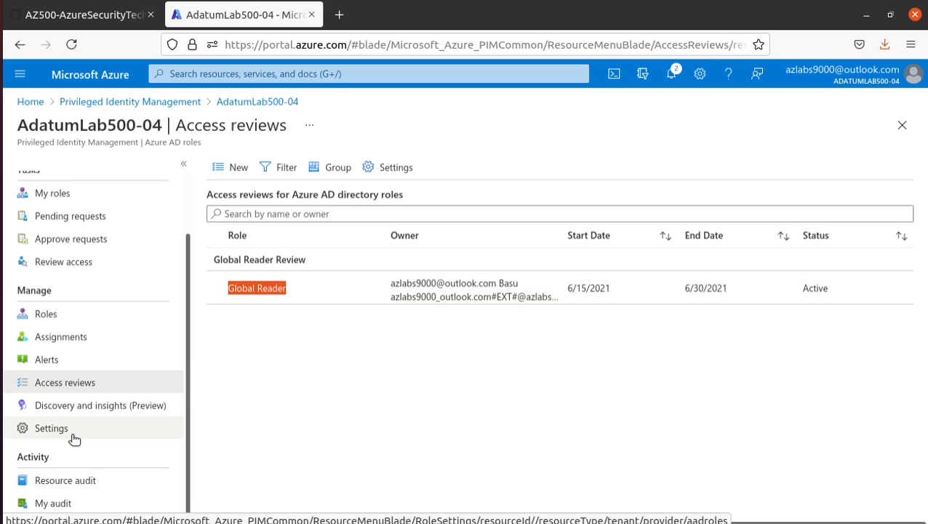
left_click(104, 485)
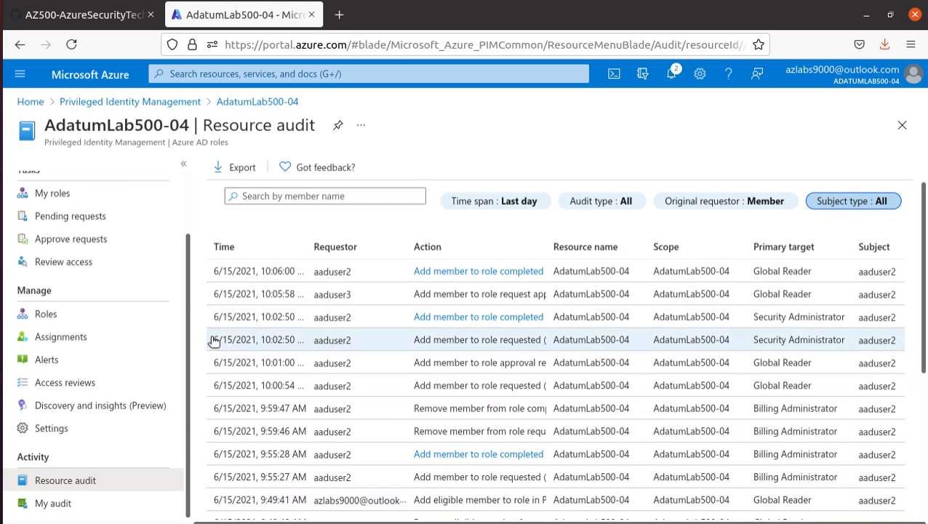
- Switch to the AZ500 lab instructions on GitHub and read through the Clean up resources section
left_click(75, 17)
scroll(266, 372, "down", 12)
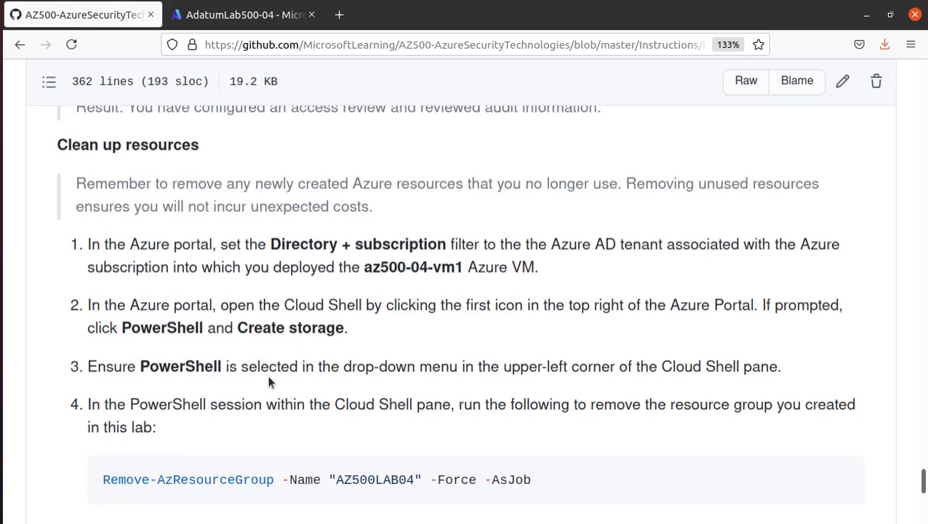
scroll(266, 385, "up", 5)
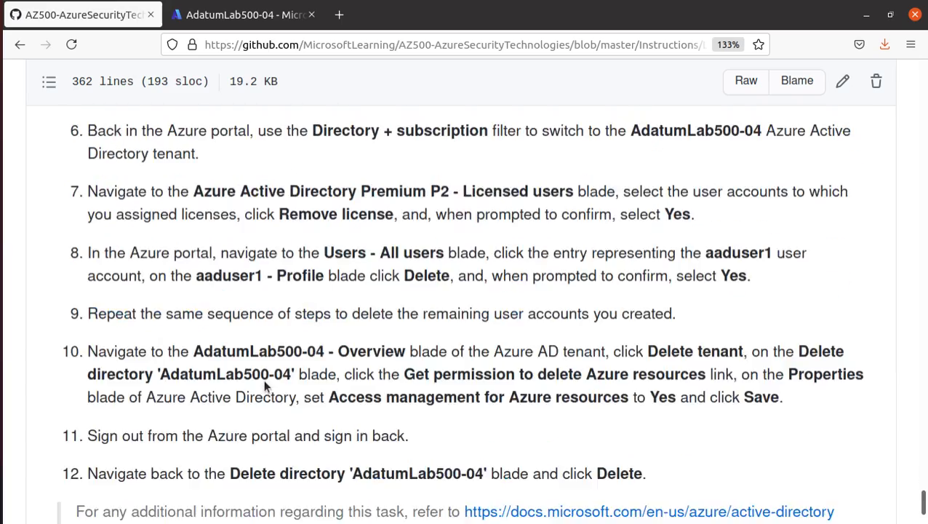
scroll(264, 382, "up", 5)
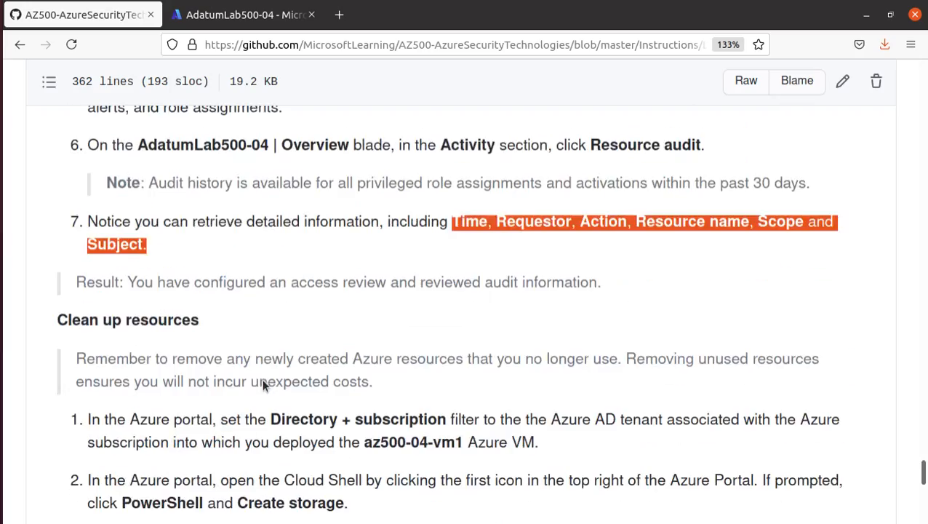
scroll(261, 378, "down", 4)
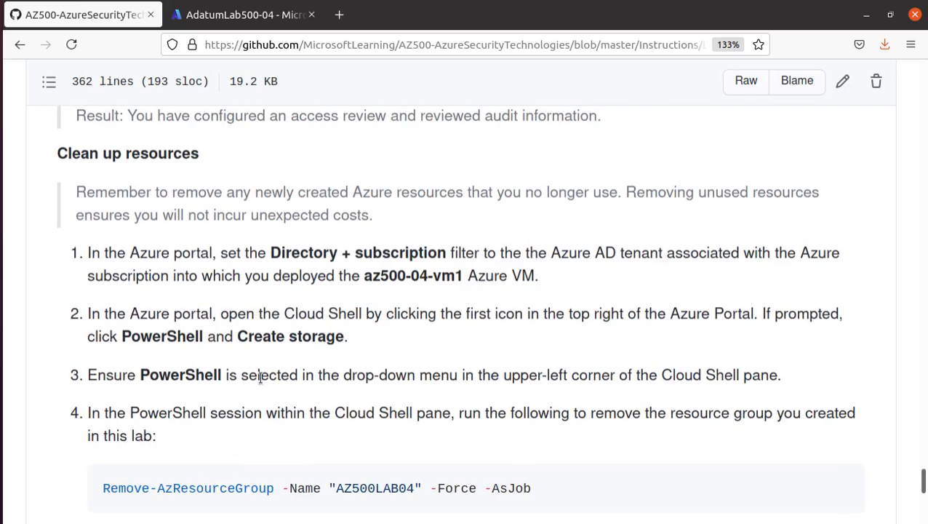